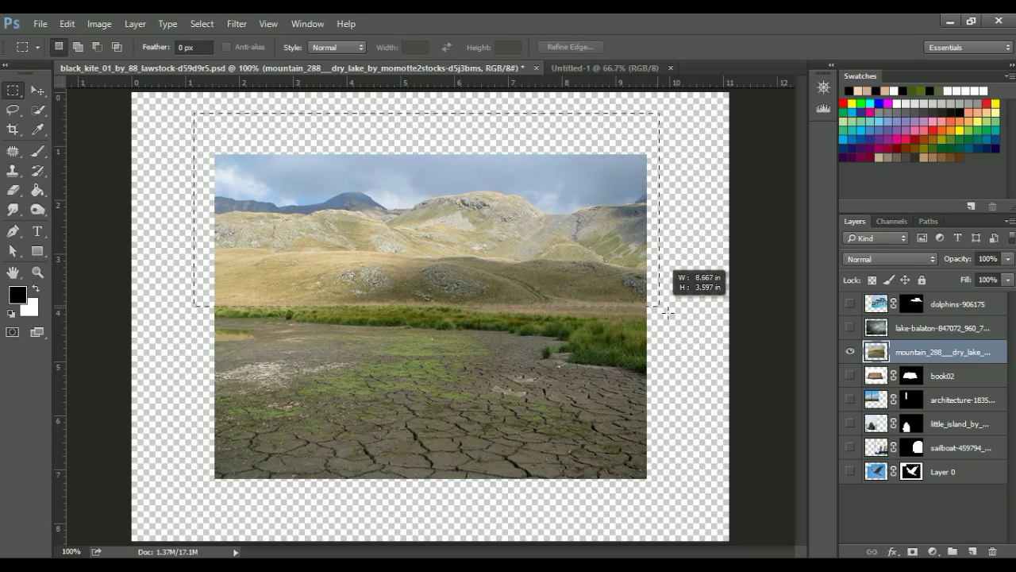
Step: Erase the mountains and sky from the lake image and move the lakebed into Untitled-1
left_click_drag(205, 149, 669, 305)
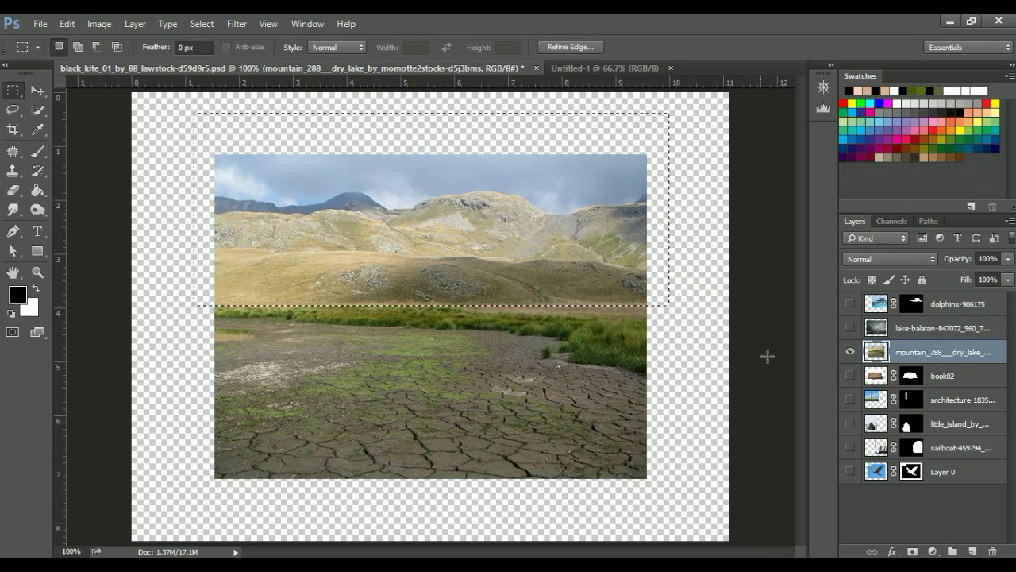
key("Delete")
key("ctrl+d")
key("v")
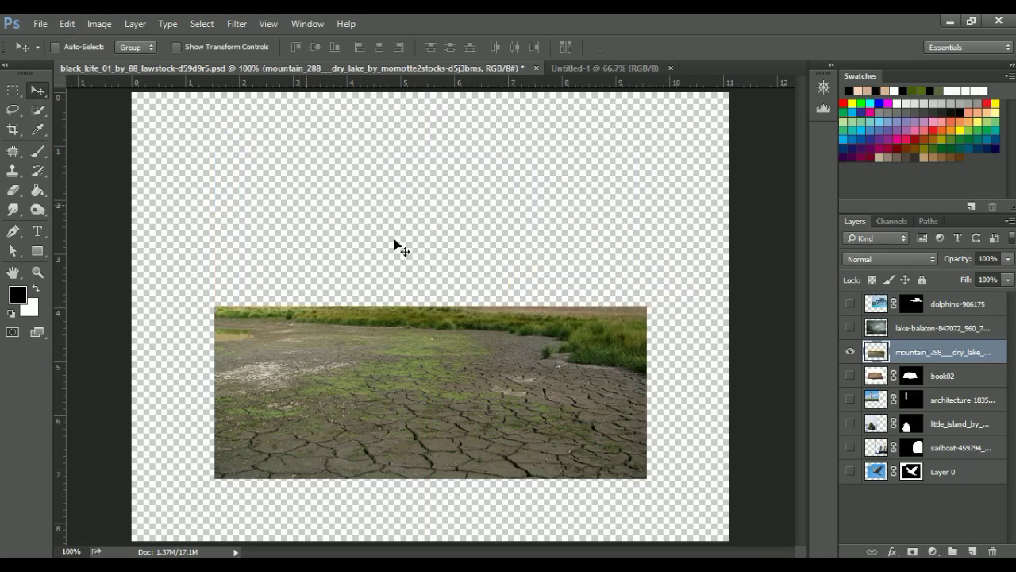
mouse_move(468, 336)
left_mouse_down()
mouse_move(524, 134)
mouse_move(448, 354)
left_mouse_up()
Step: Scale the lakebed to 236% so it spans the bottom of the canvas, flattening its top edge
key("ctrl+t")
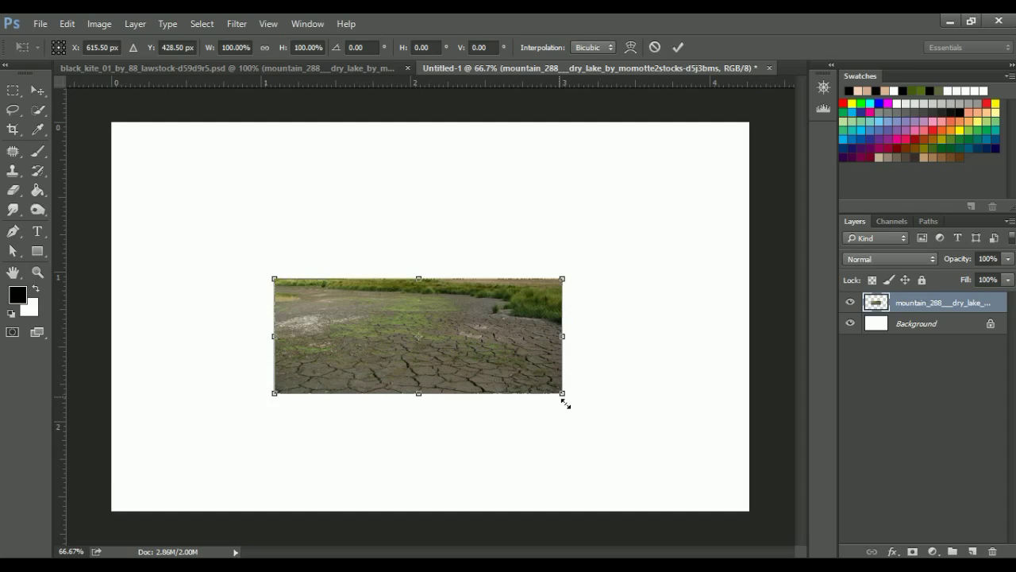
mouse_move(562, 393)
left_mouse_down()
mouse_move(765, 546)
mouse_move(760, 511)
left_mouse_up()
key("ctrl+z")
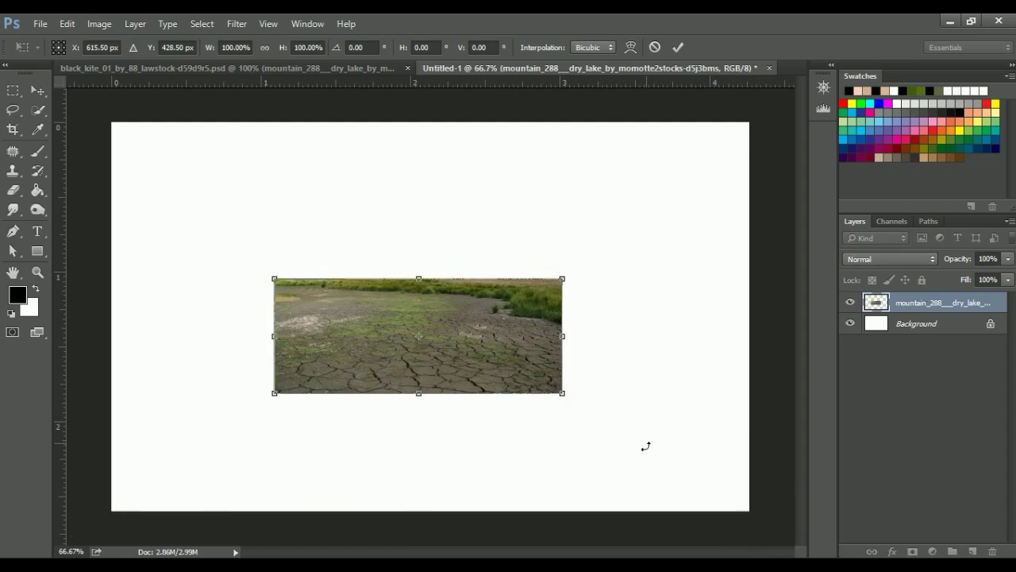
left_click_drag(571, 403, 759, 472)
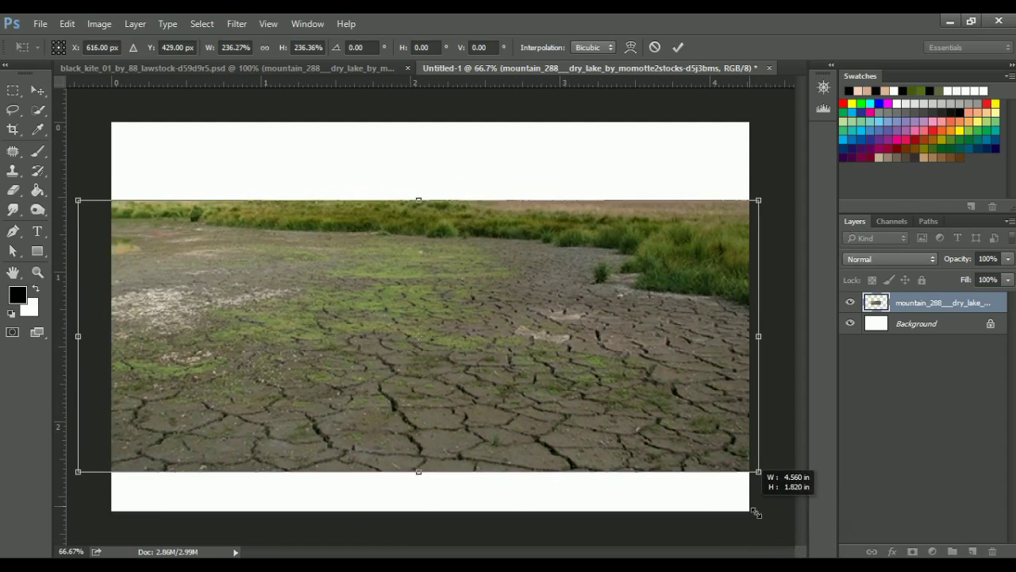
left_click_drag(558, 394, 571, 441)
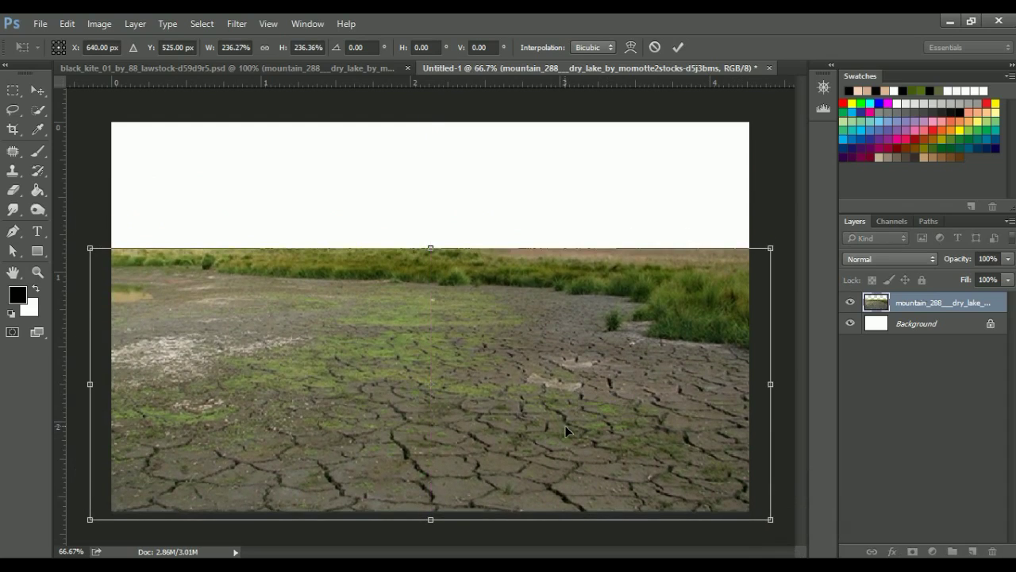
left_click_drag(429, 248, 429, 276)
key("Return")
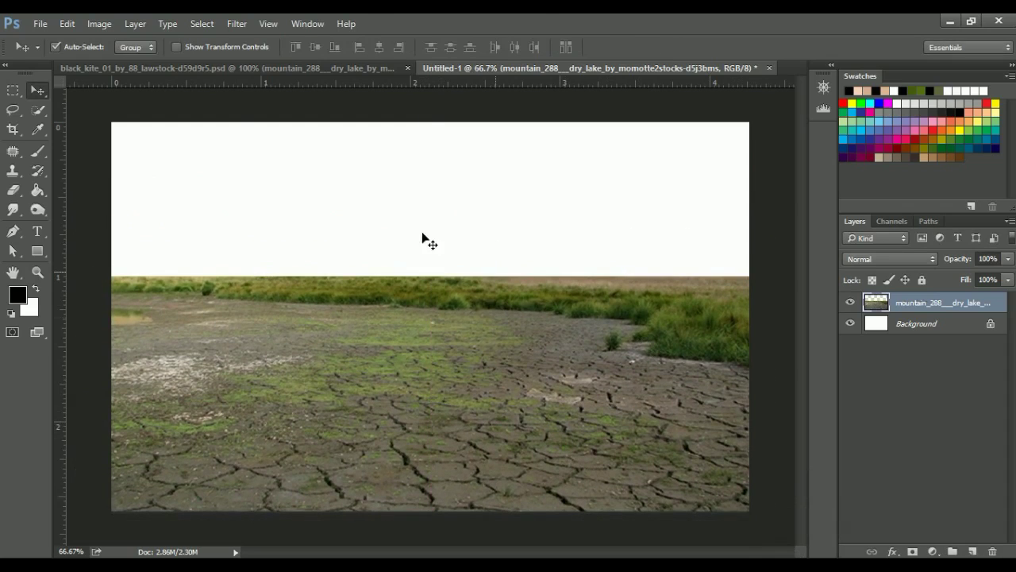
Step: Select the stormy clouds of the lake-balaton image and bring them into Untitled-1
left_click(367, 67)
left_click(850, 327, "alt")
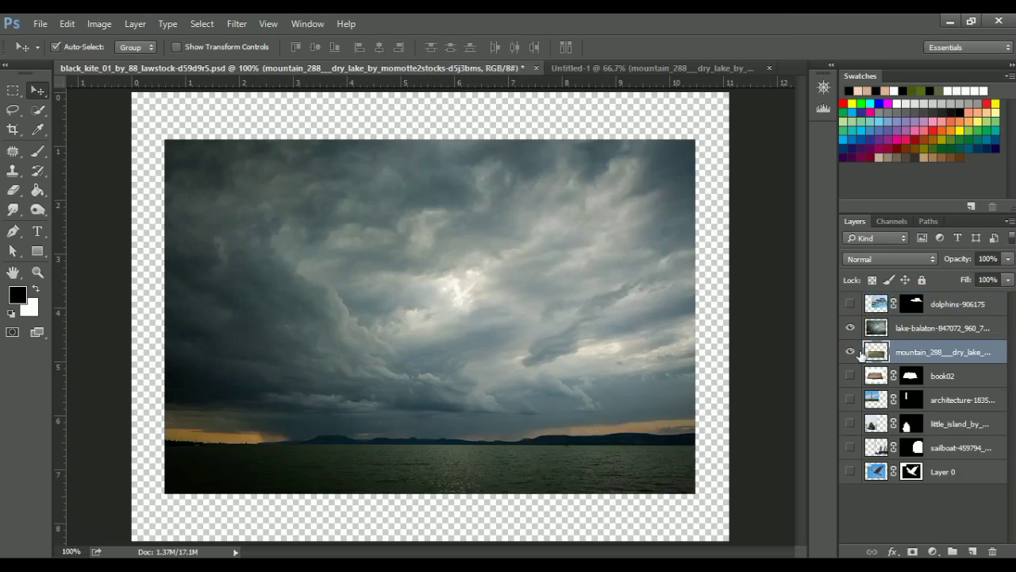
left_click(12, 90)
left_click_drag(137, 111, 715, 434)
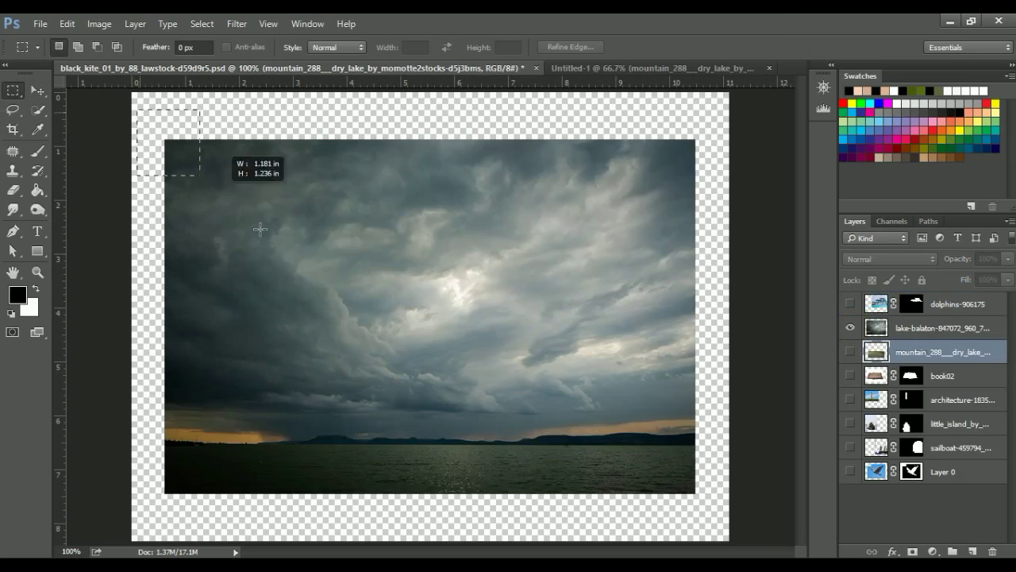
key("v")
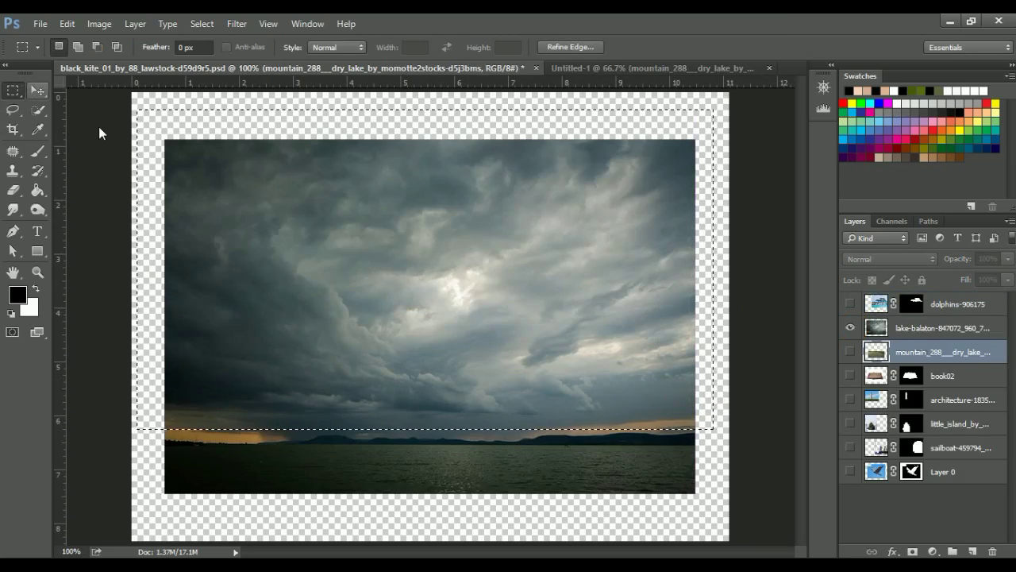
left_click(530, 378)
key("Return")
left_click(922, 326)
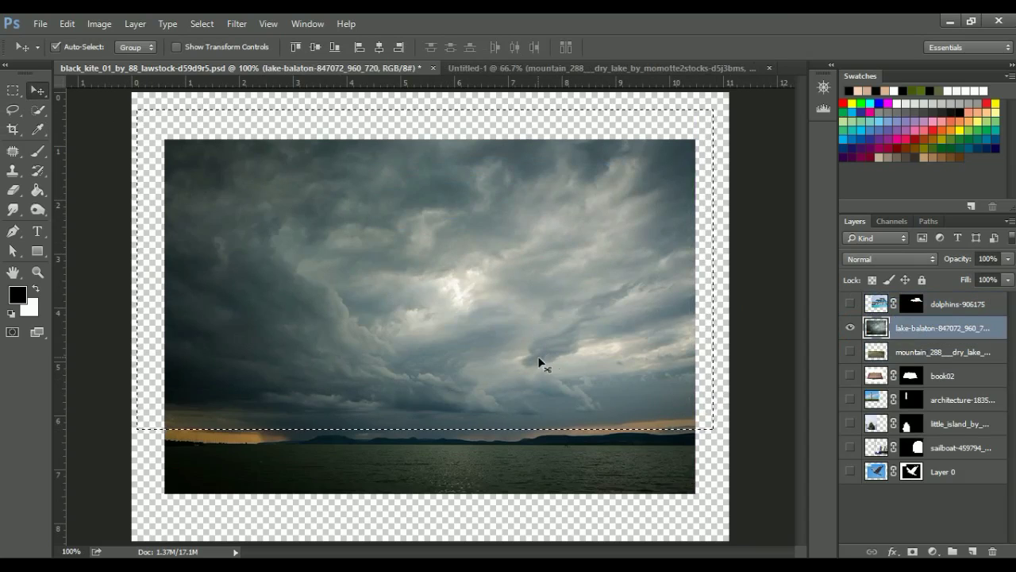
mouse_move(540, 358)
left_mouse_down()
mouse_move(643, 69)
mouse_move(586, 323)
left_mouse_up()
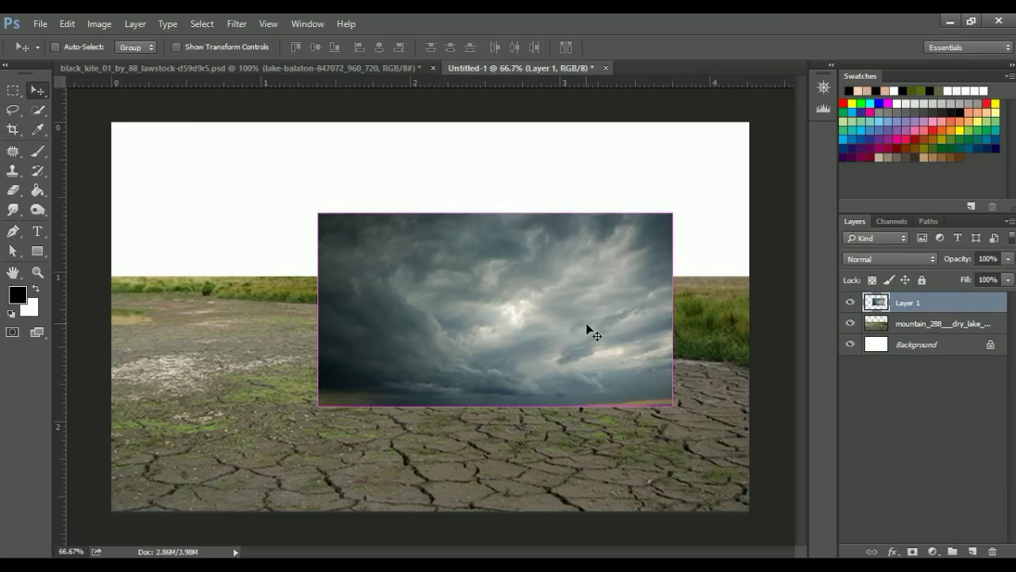
Step: Enlarge the clouds to about 212% at the canvas top and place them beneath the lakebed layer
key("ctrl+t")
left_click_drag(685, 412, 830, 496)
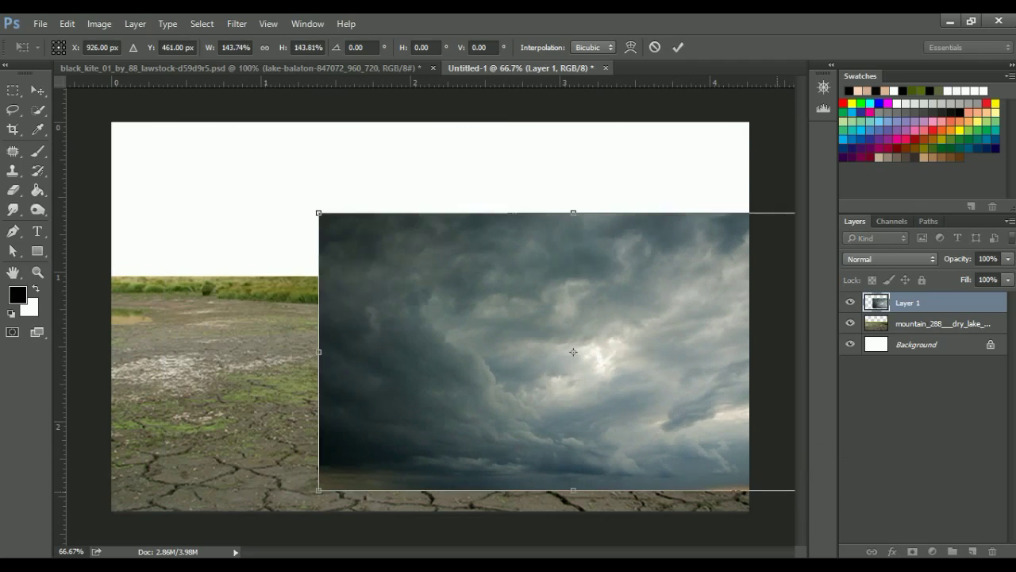
left_click_drag(676, 431, 497, 332)
left_click_drag(651, 390, 771, 457)
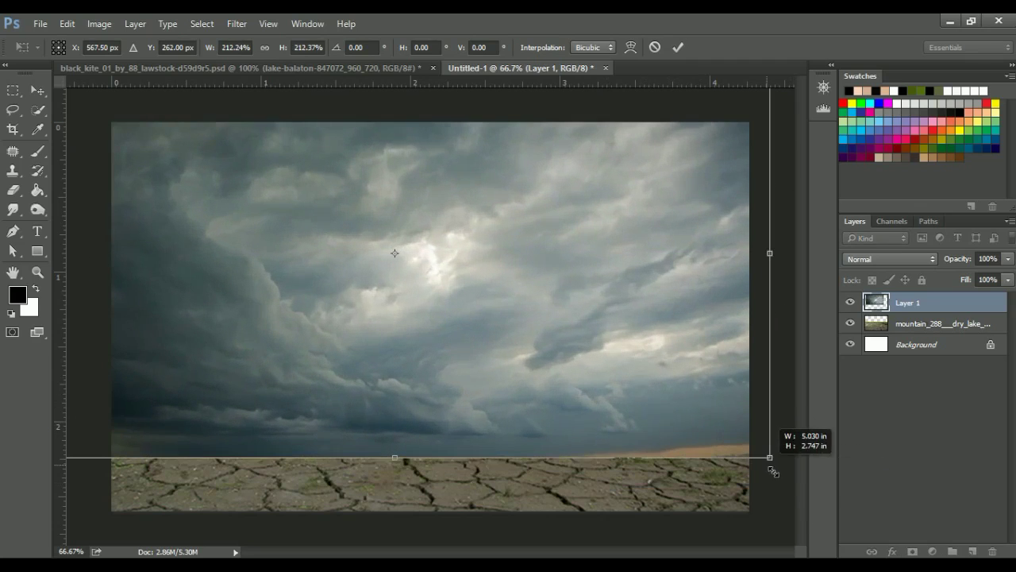
left_click_drag(567, 404, 577, 290)
key("Return")
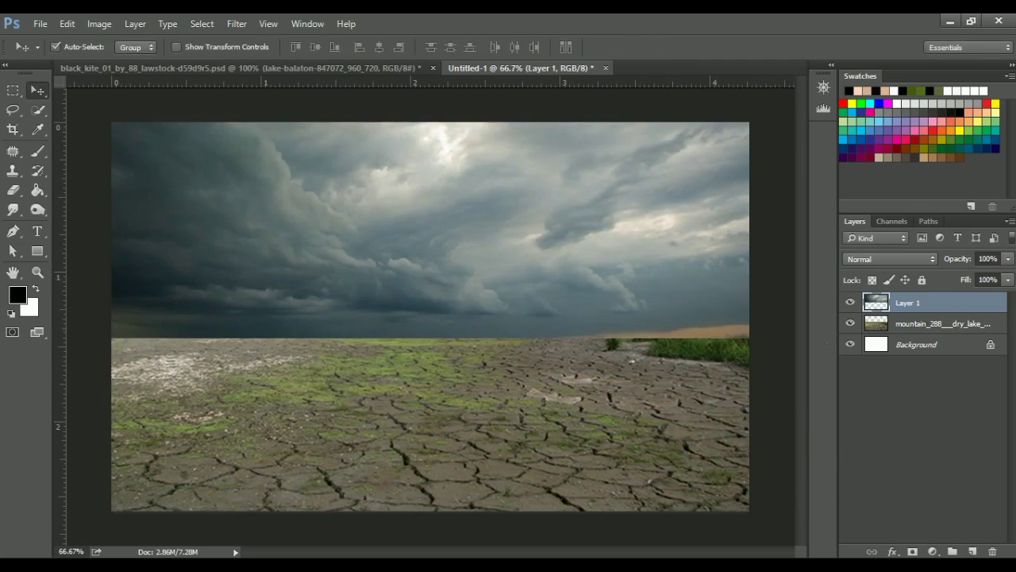
left_click_drag(918, 307, 924, 338)
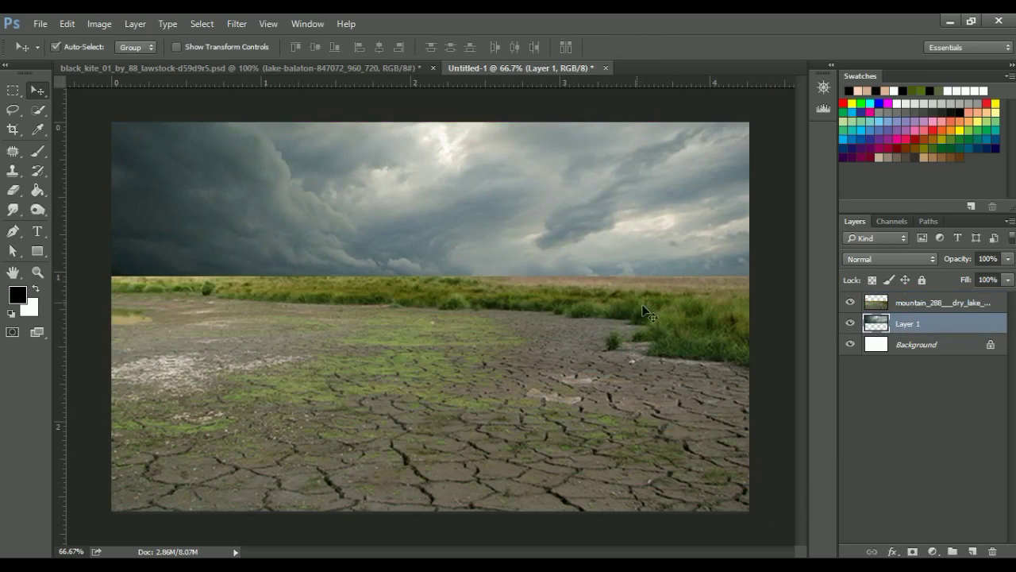
left_click(928, 303)
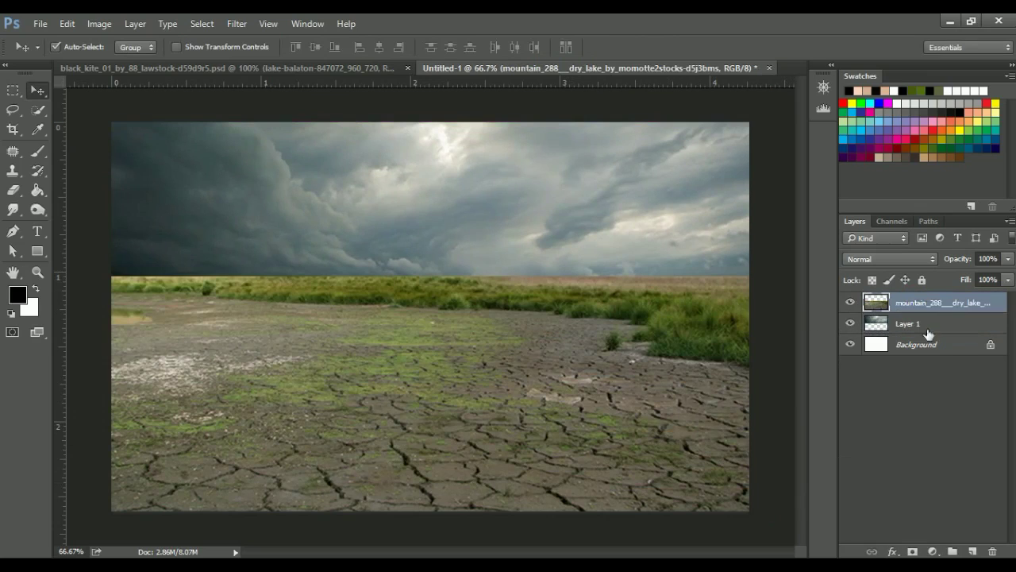
Step: Mask the lakebed layer and brush black along the horizon so the grass fades into the clouds
left_click(914, 552)
key("b")
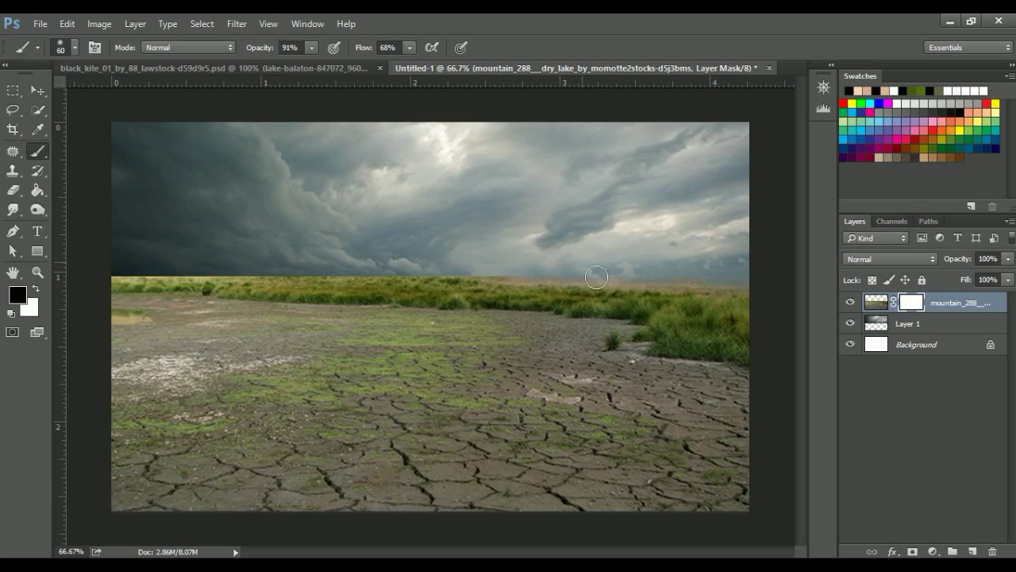
left_click_drag(387, 283, 212, 281)
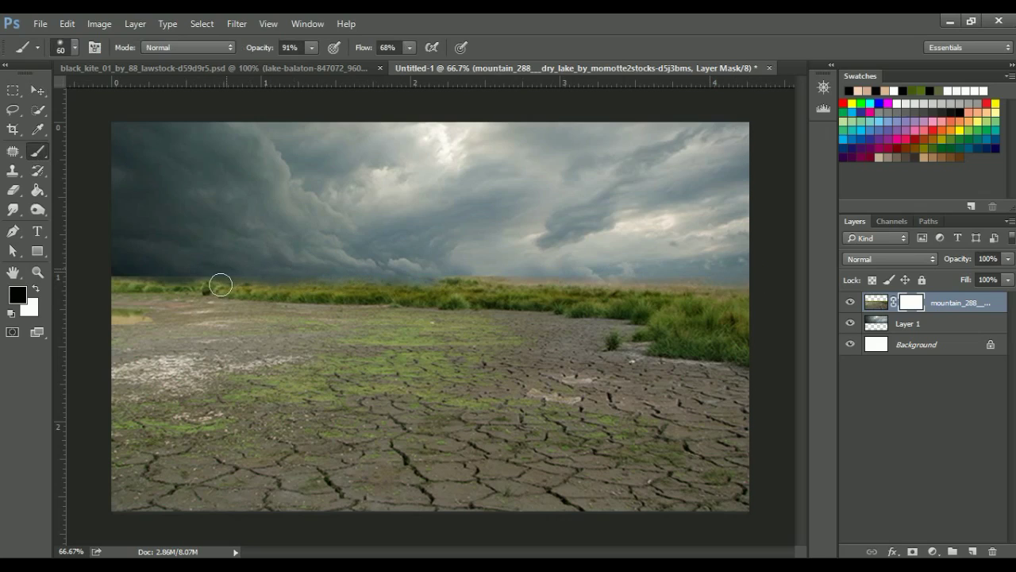
left_click_drag(221, 283, 190, 282)
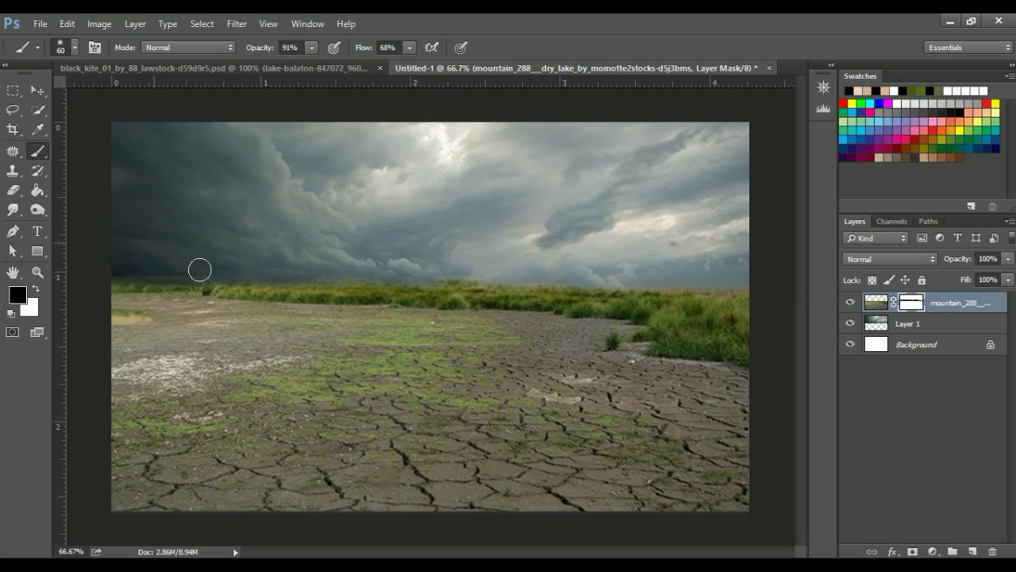
left_click_drag(199, 270, 119, 282)
left_click(38, 92)
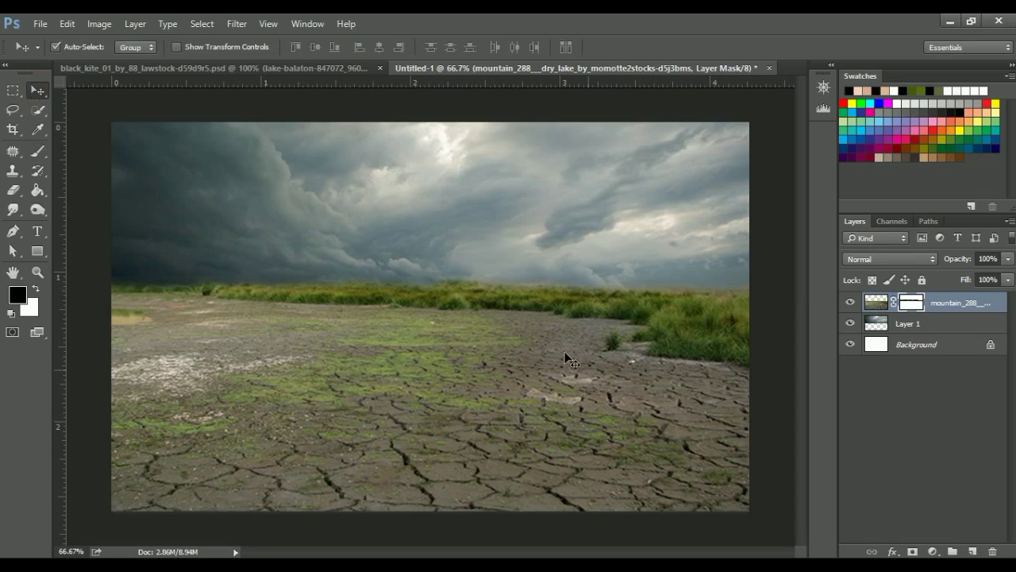
Step: Bring the book02 layer into the composite and scale it to about 168% over the lakebed
left_click(257, 68)
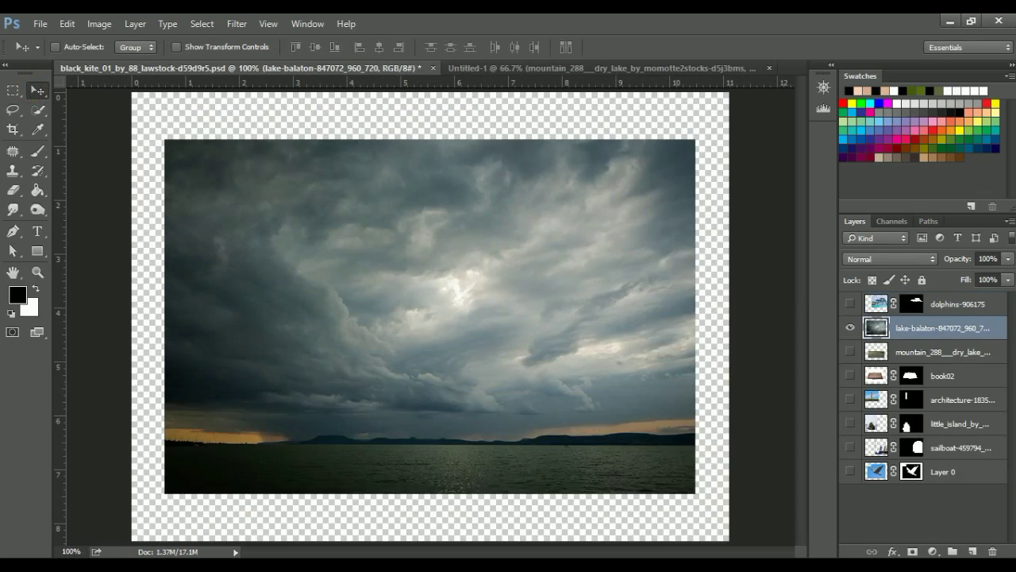
left_click(850, 327)
left_click_drag(476, 278, 517, 347)
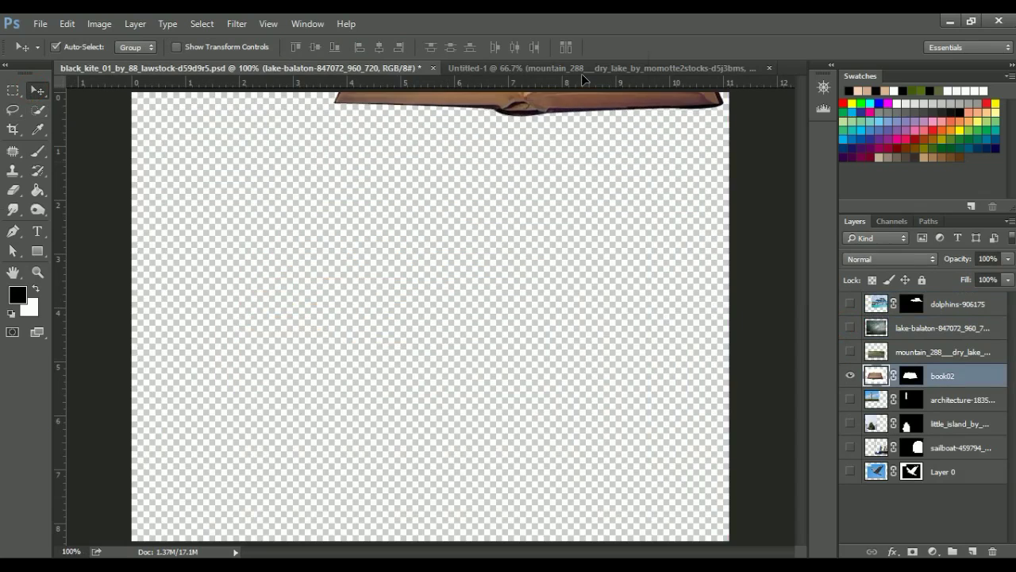
key("ctrl+t")
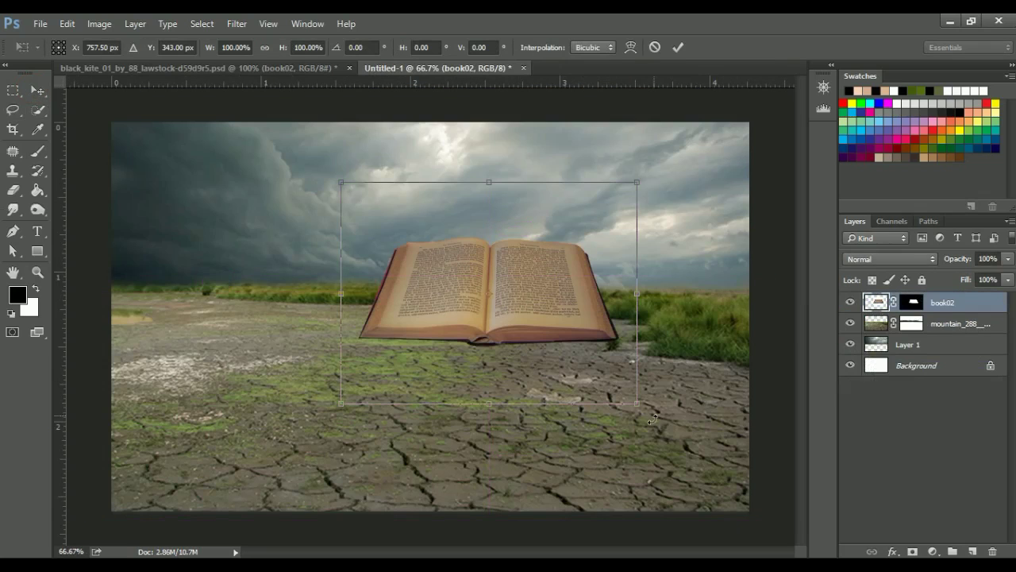
left_click_drag(638, 413, 664, 424)
left_click_drag(599, 325, 516, 294)
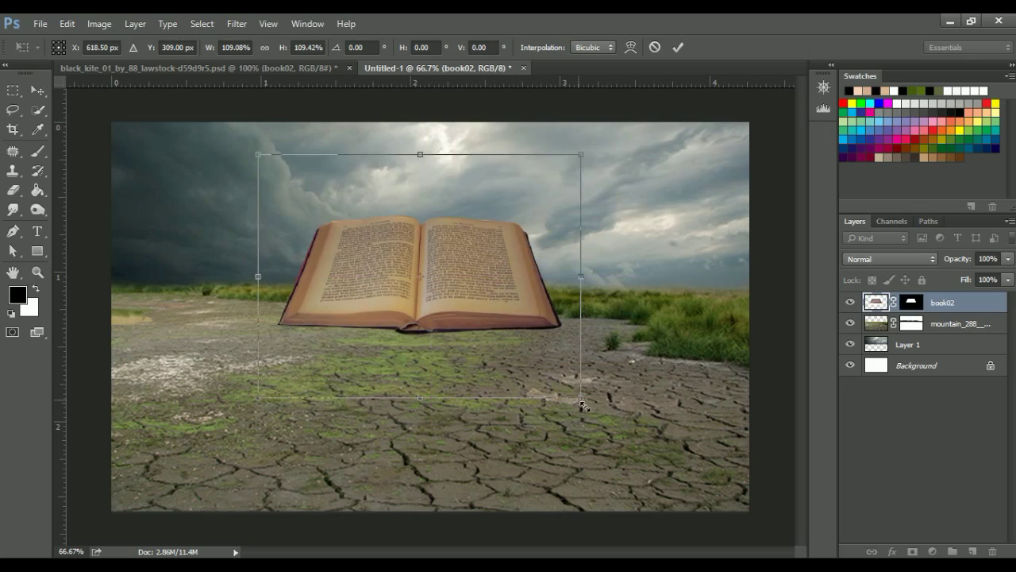
mouse_move(582, 393)
left_mouse_down()
mouse_move(684, 470)
mouse_move(659, 448)
left_mouse_up()
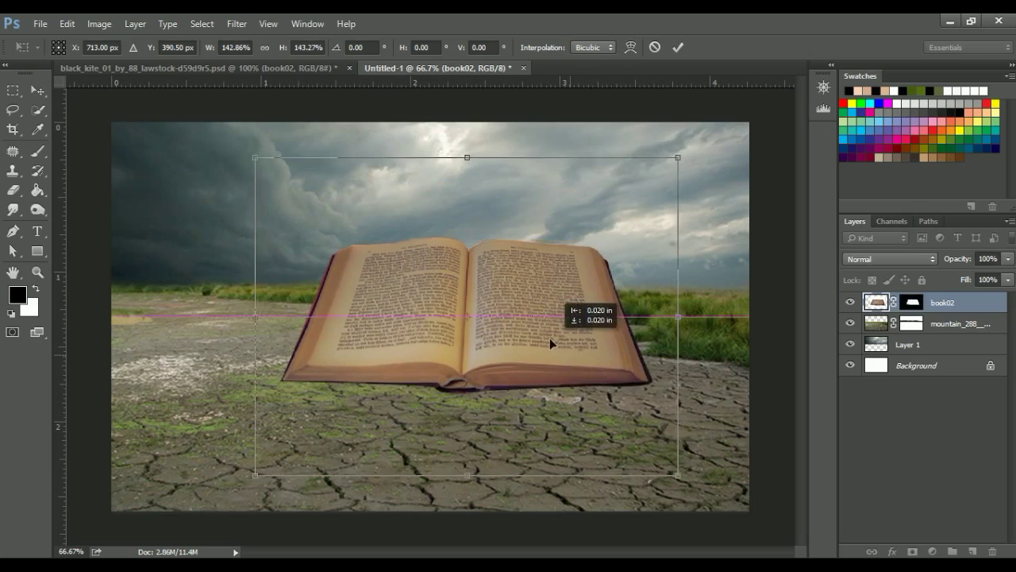
left_click_drag(550, 337, 505, 305)
left_click_drag(640, 447, 684, 472)
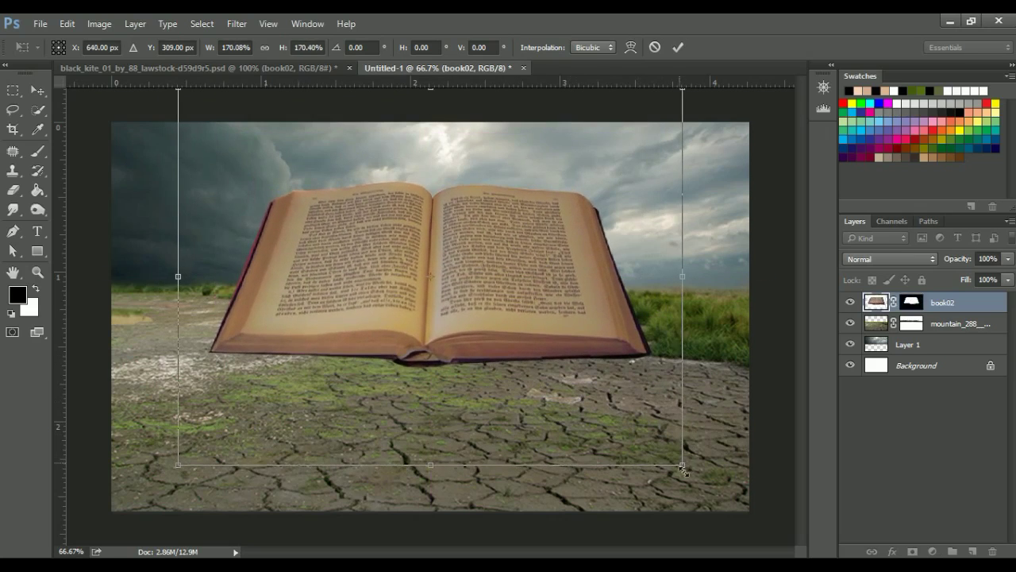
Step: Distort the book's corners into perspective, then apply the book02 layer mask permanently
right_click(600, 432)
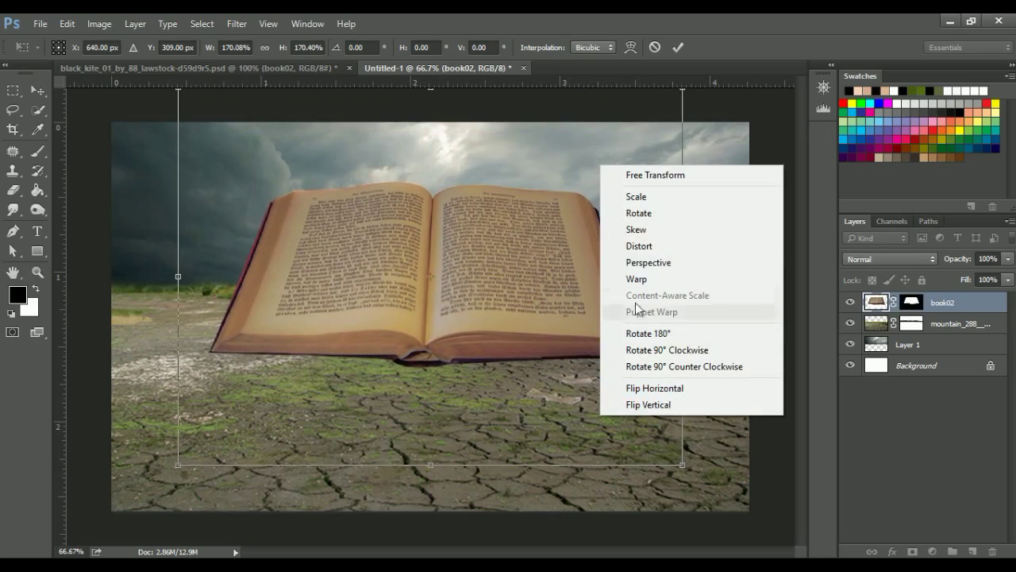
left_click(643, 246)
left_click_drag(687, 468, 705, 462)
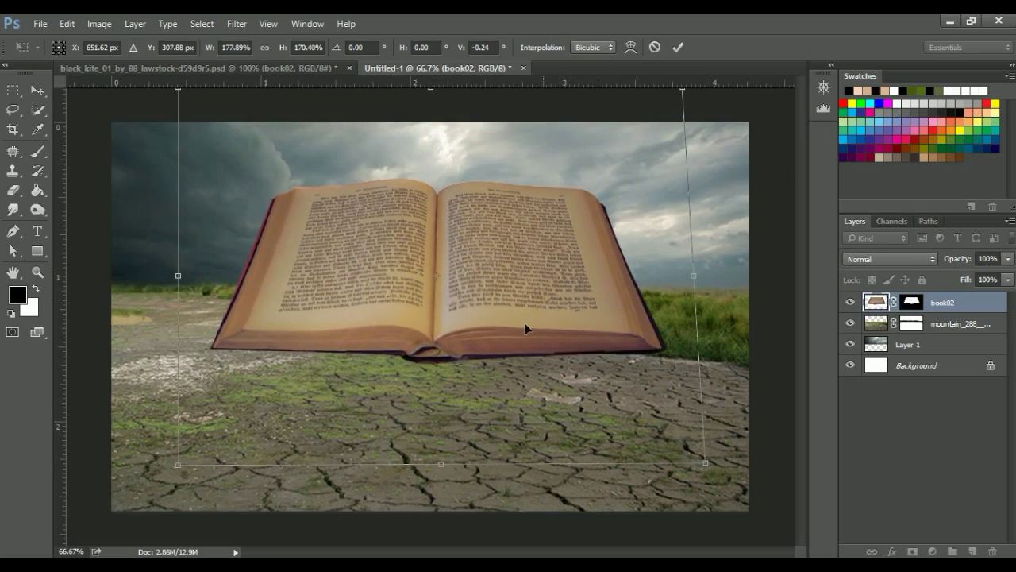
mouse_move(443, 472)
left_mouse_down()
mouse_move(433, 467)
mouse_move(446, 467)
left_mouse_up()
left_click_drag(685, 100, 672, 100)
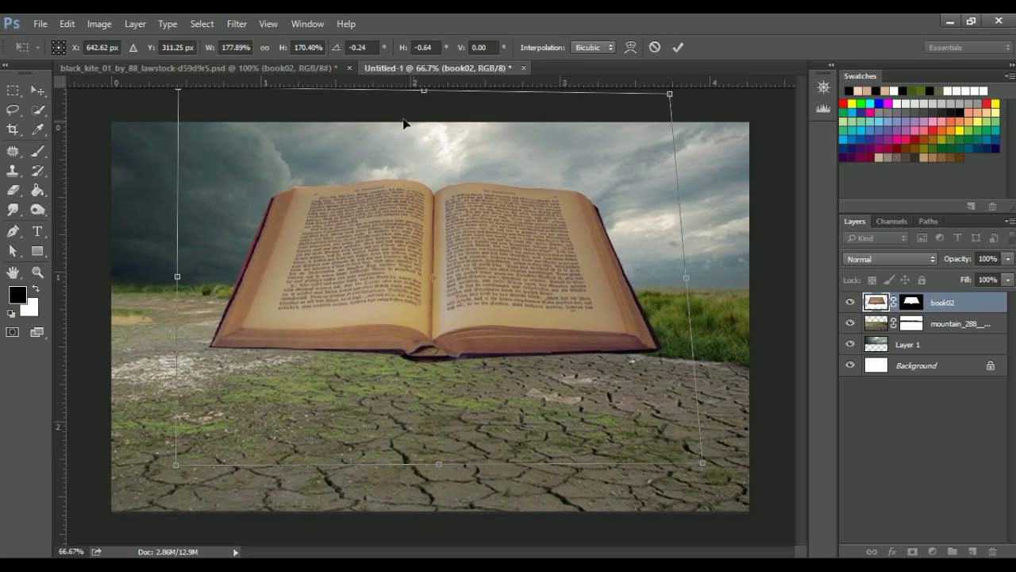
left_click_drag(181, 96, 196, 102)
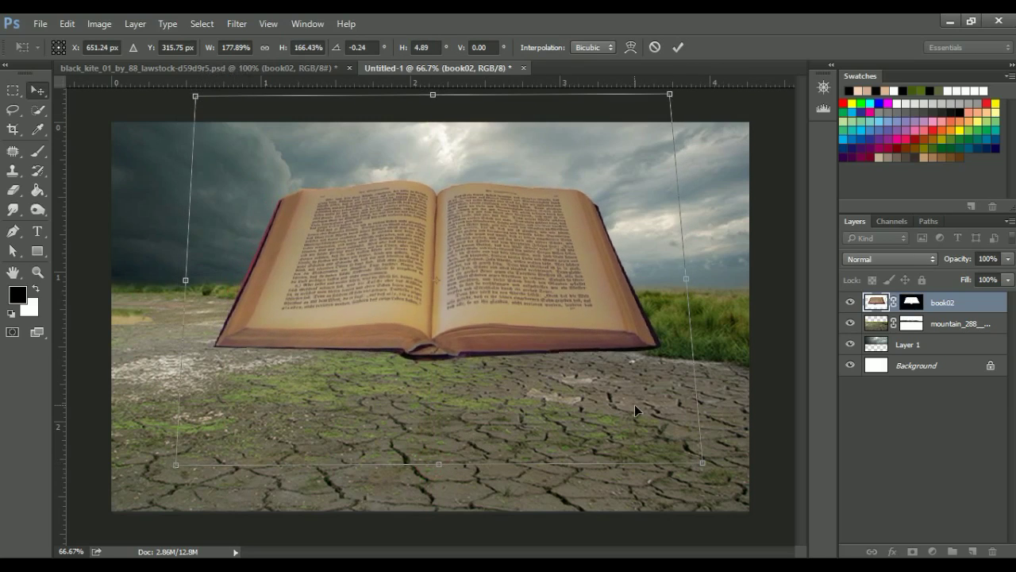
key("Return")
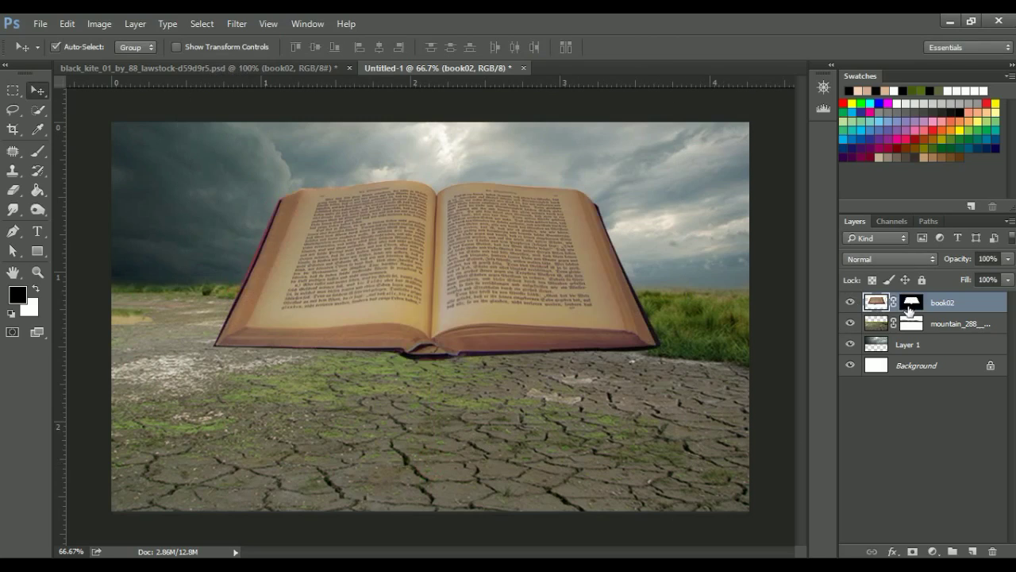
right_click(911, 302)
left_click(879, 355)
Step: Add a Vibrance adjustment (Vibrance -19, Saturation -20) above Layer 1, then create empty Layer 2
left_click(913, 343)
left_click(933, 551)
left_click(921, 355)
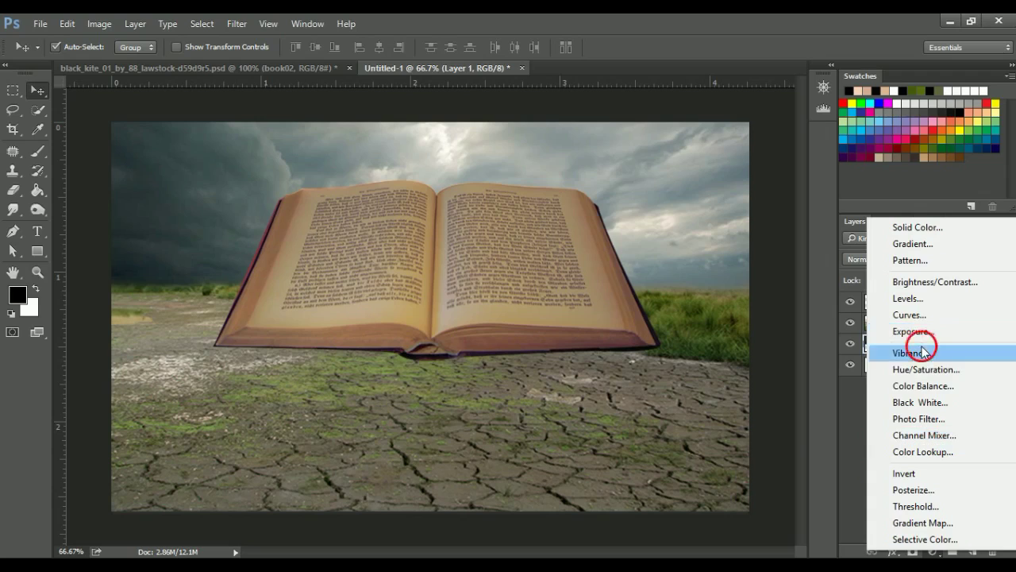
mouse_move(523, 225)
left_mouse_down()
mouse_move(508, 226)
mouse_move(517, 261)
mouse_move(513, 222)
left_mouse_up()
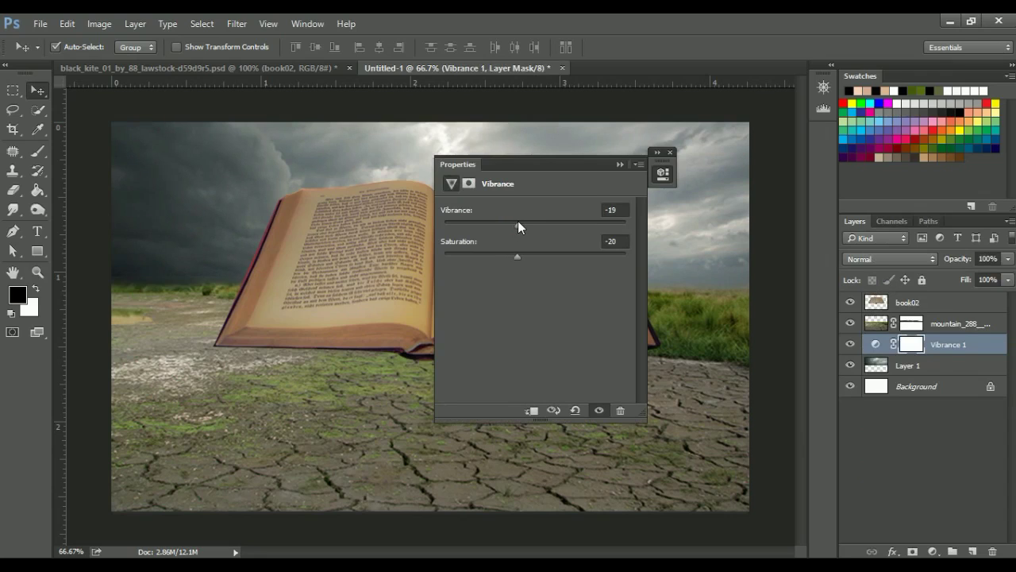
left_click(619, 165)
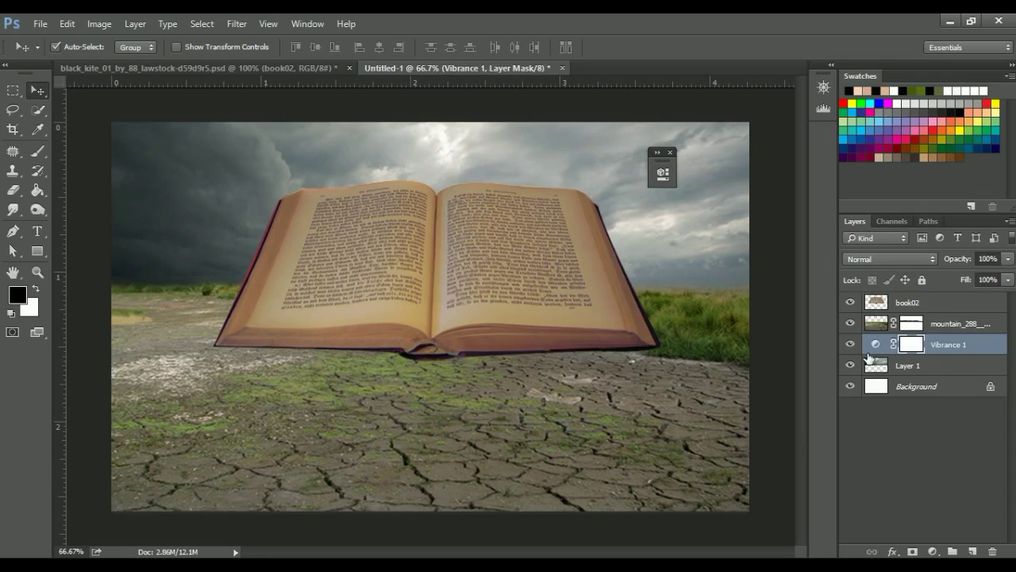
left_click(850, 344)
left_click(850, 344)
left_click(972, 551)
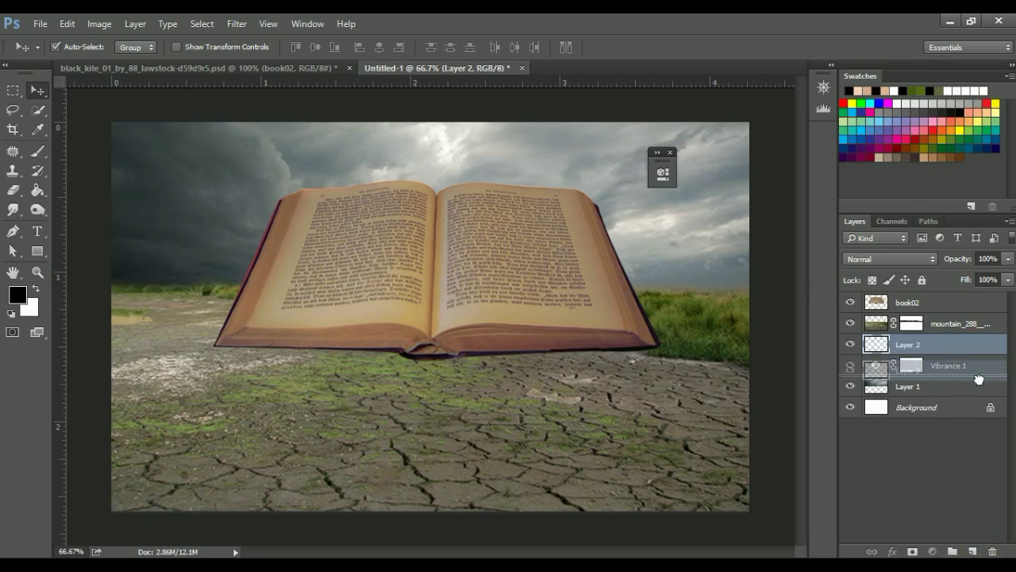
Step: Paint #808080 grey with a 200 px brush over the upper-left clouds on Layer 2 at 24% opacity
left_click_drag(909, 343, 909, 375)
left_click(16, 295)
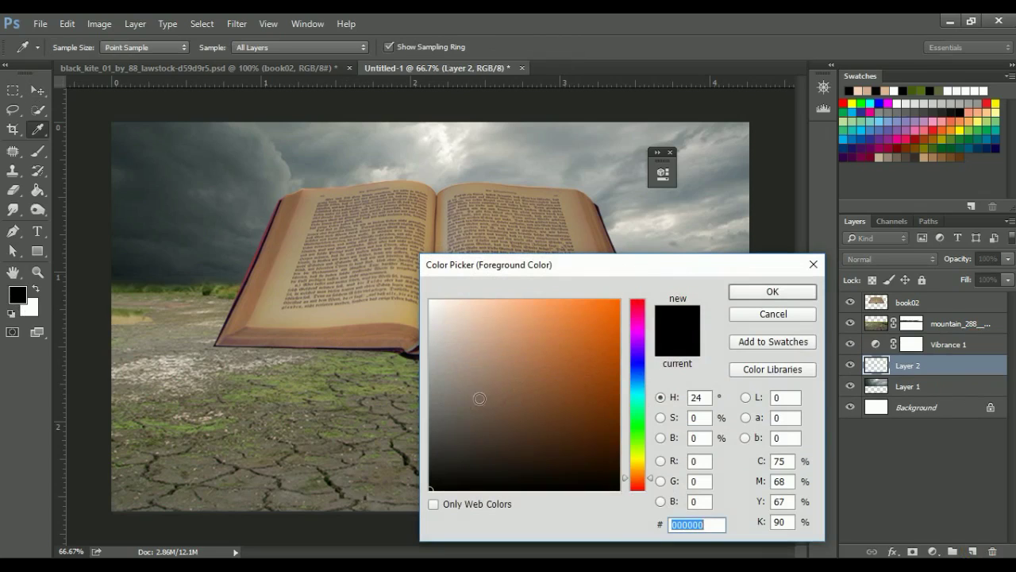
type("808080")
key("Return")
key("b")
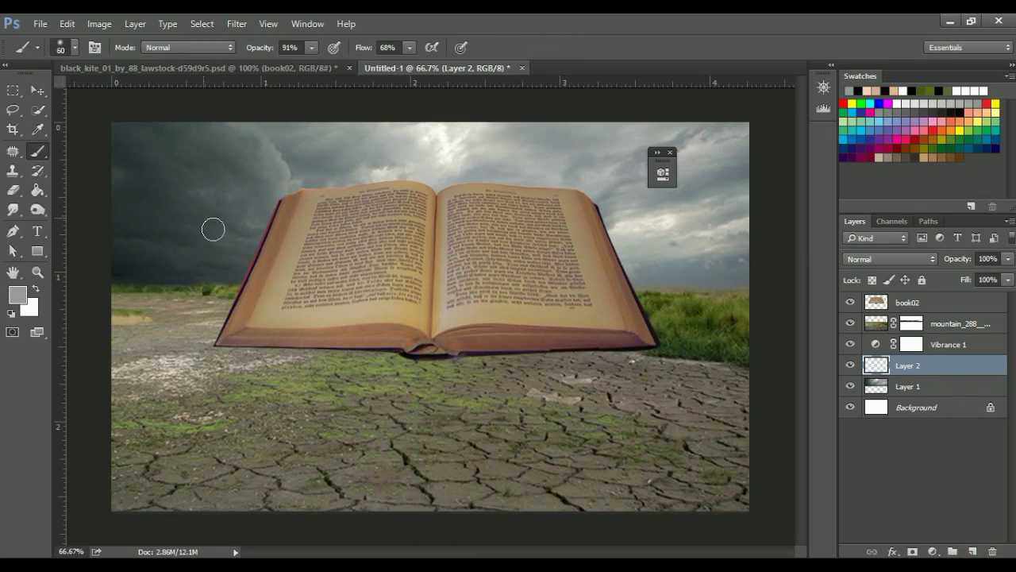
key("bracketright")
key("bracketright")
key("bracketright")
mouse_move(195, 254)
left_mouse_down()
mouse_move(318, 175)
mouse_move(186, 193)
mouse_move(182, 290)
mouse_move(778, 263)
mouse_move(445, 214)
mouse_move(453, 191)
left_mouse_up()
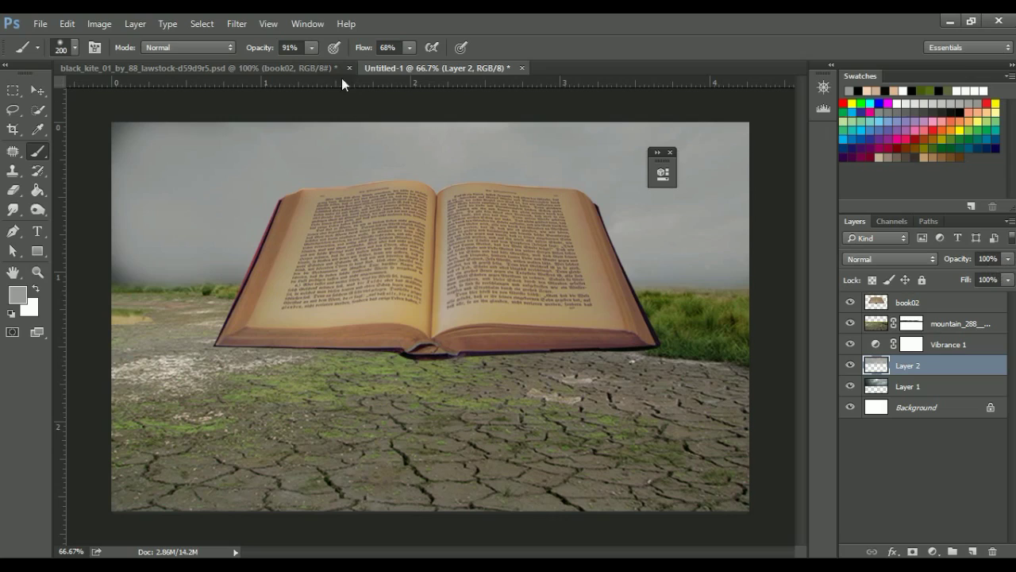
left_click(1008, 259)
left_click_drag(1006, 276, 949, 282)
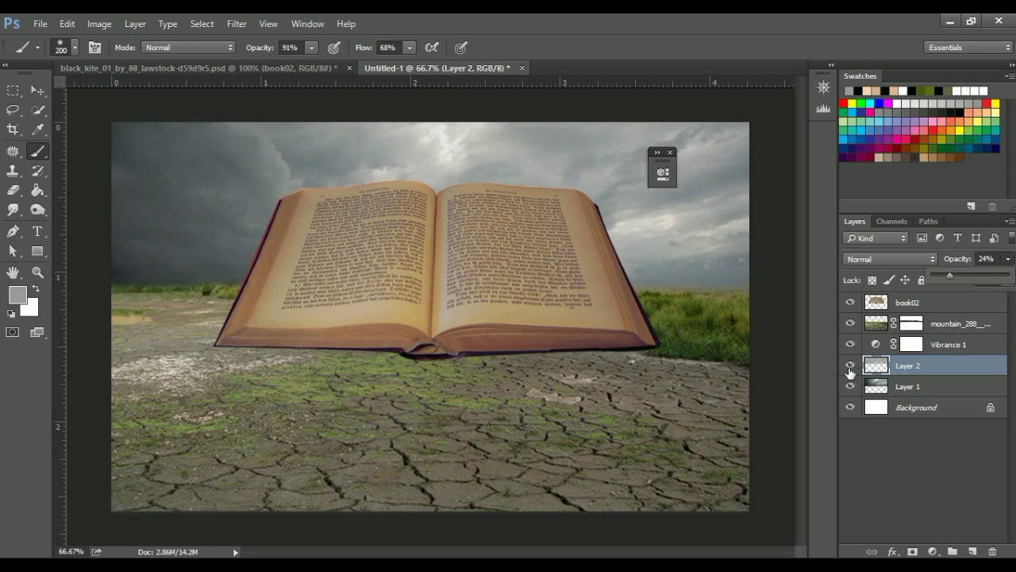
Step: Select book02, toggle its visibility to check the background, and zoom in on the book
left_click(38, 90)
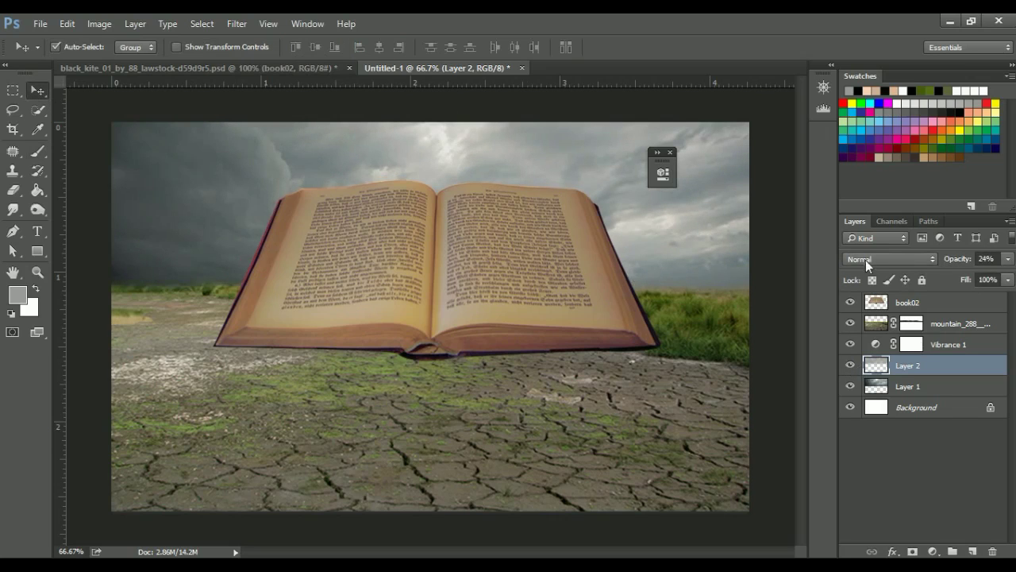
left_click(672, 153)
left_click(953, 309)
left_click(851, 302)
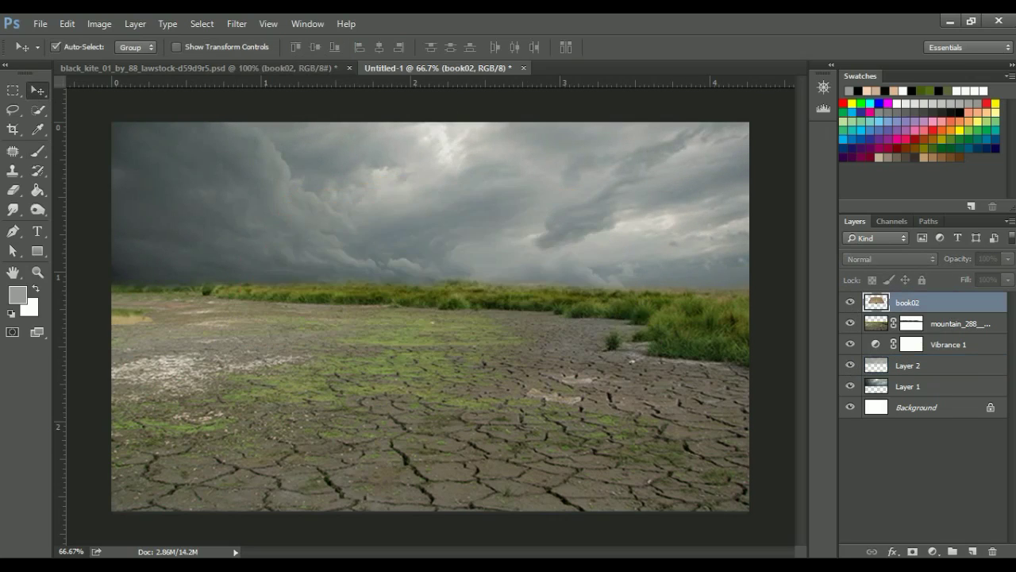
left_click(851, 301)
key("z")
left_click(480, 240)
Step: Create Layer 3 above book02 and trace the outline of both open pages with the Pen tool
key("p")
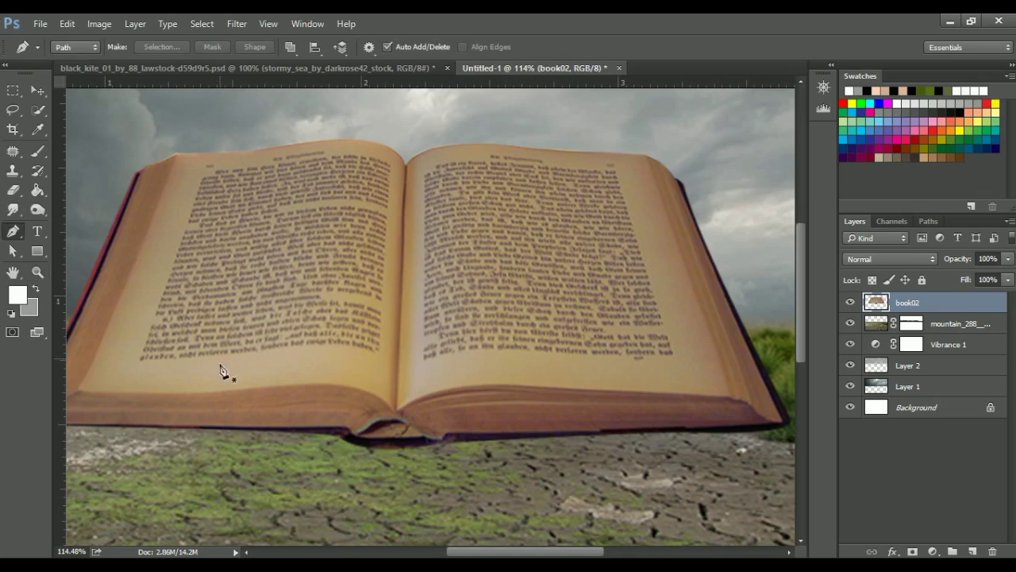
left_click_drag(389, 427, 513, 405)
left_click(972, 551)
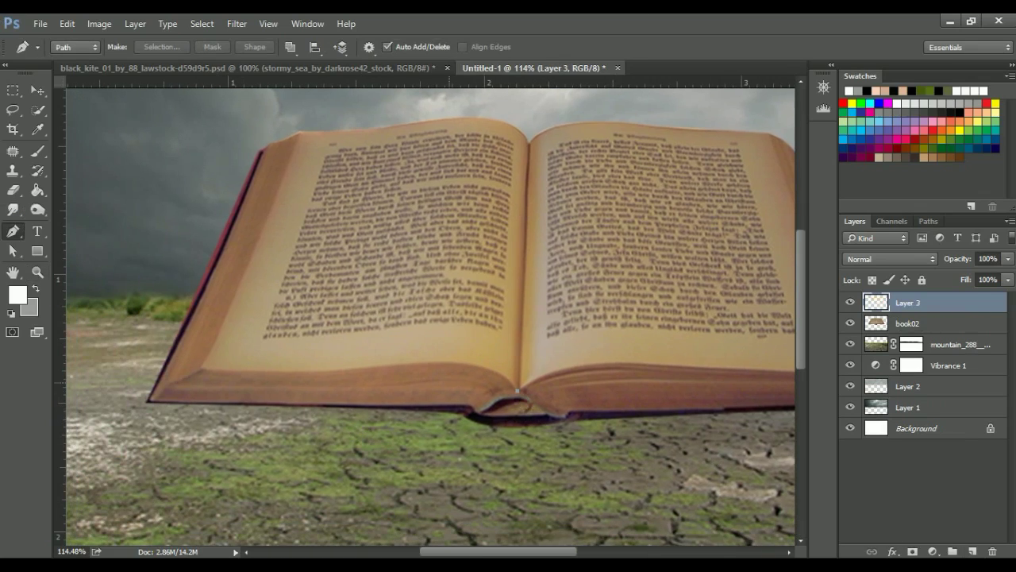
left_click_drag(324, 371, 139, 402)
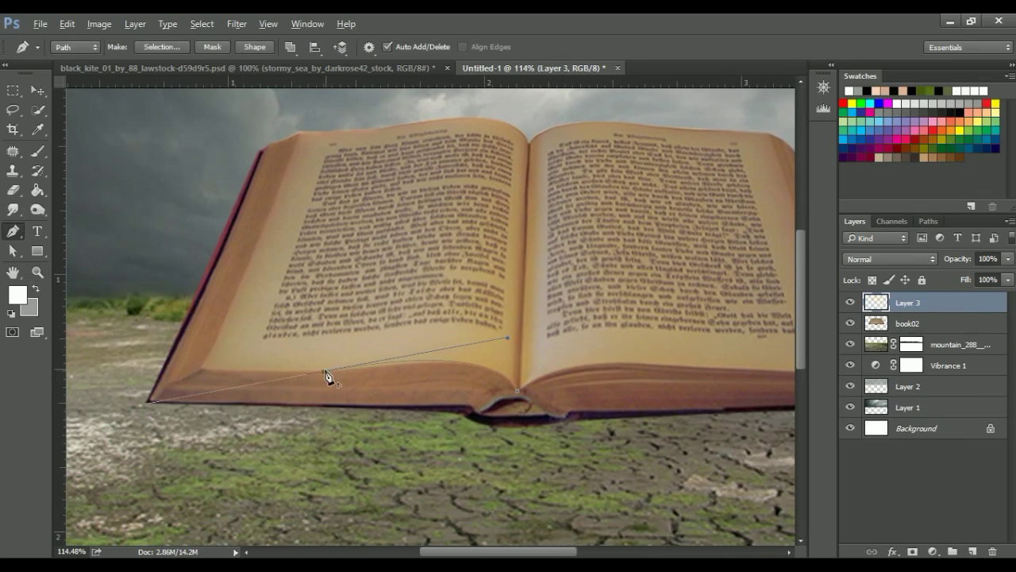
left_click_drag(264, 290, 261, 386)
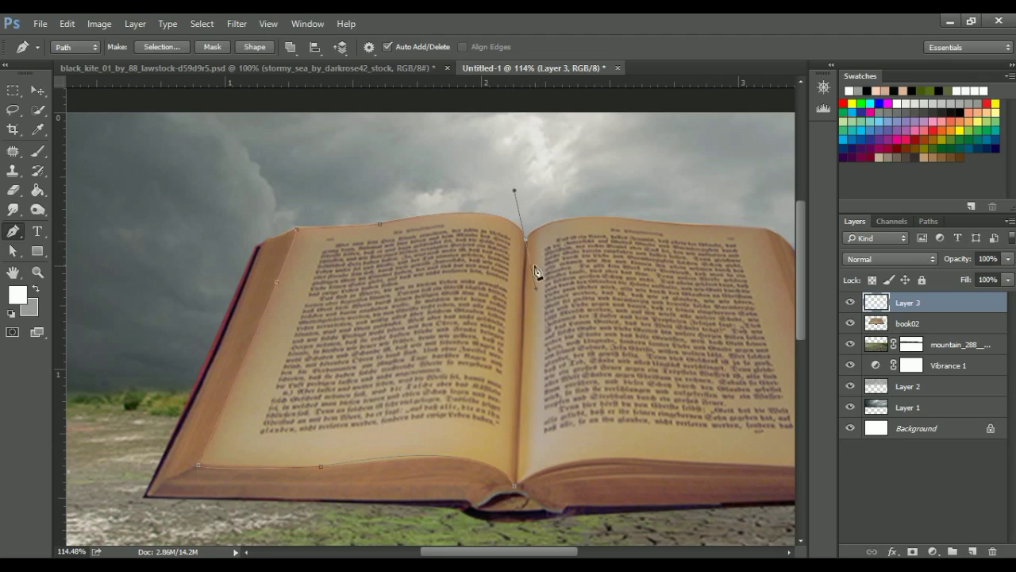
scroll(450, 227, "right", 5)
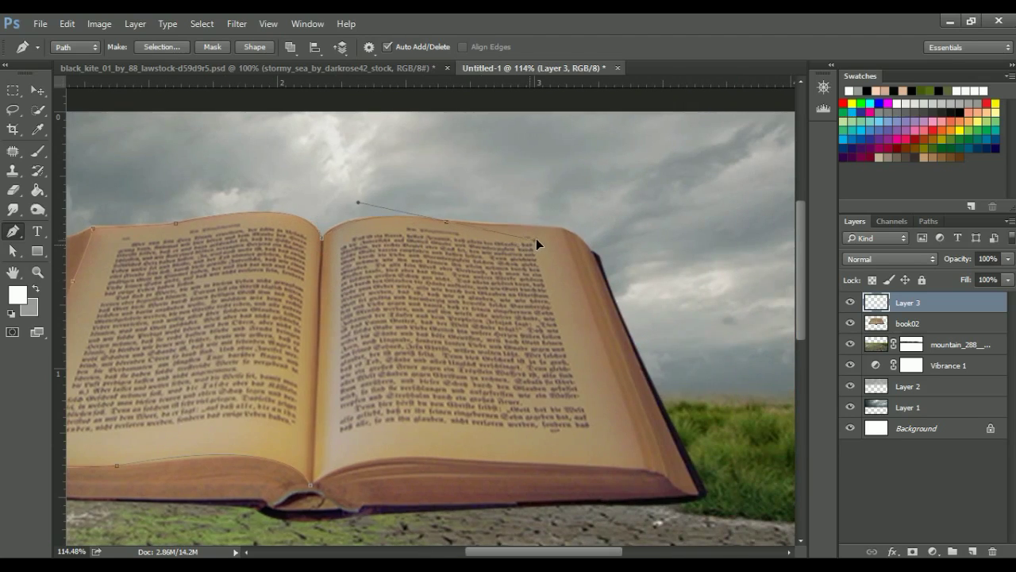
left_click_drag(447, 231, 418, 278)
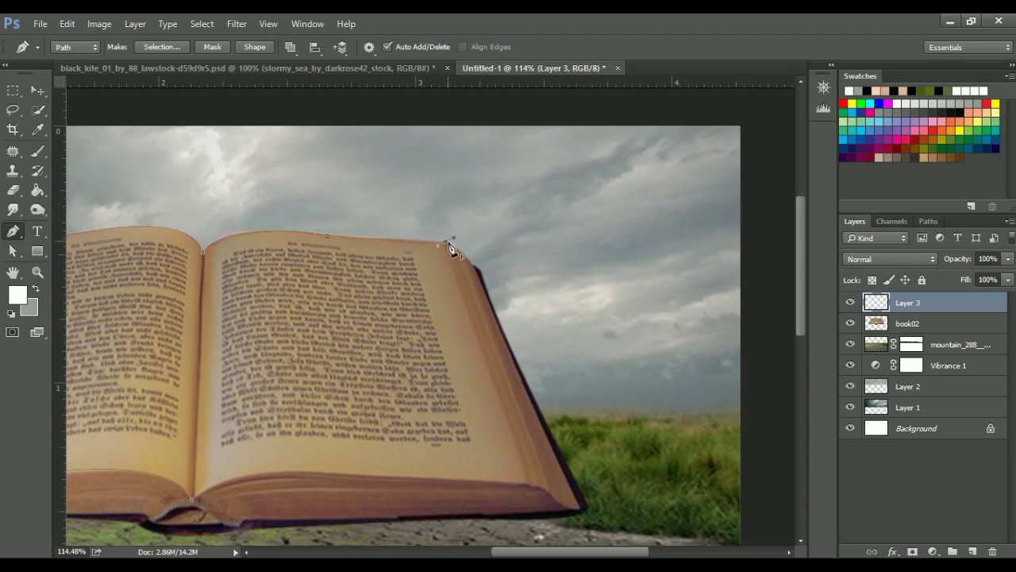
left_click_drag(450, 248, 448, 222)
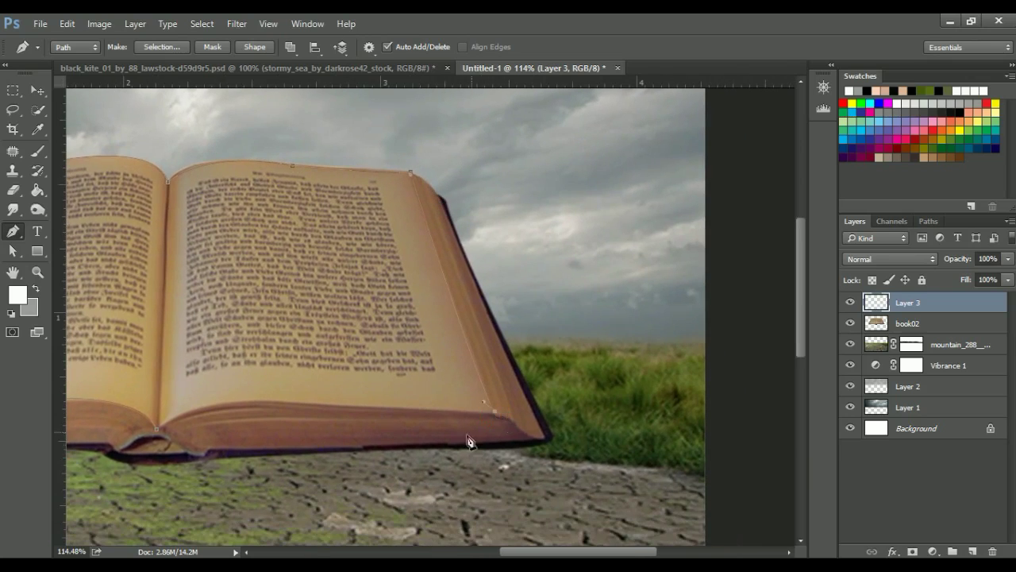
scroll(469, 441, "left", 3)
scroll(421, 395, "down", 1)
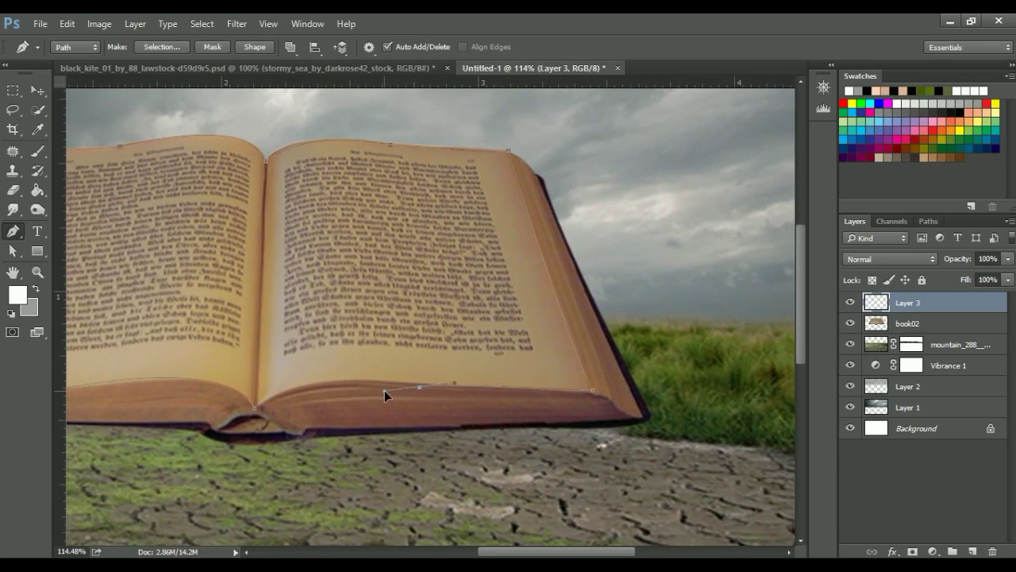
scroll(365, 408, "left", 2)
key("ctrl+z")
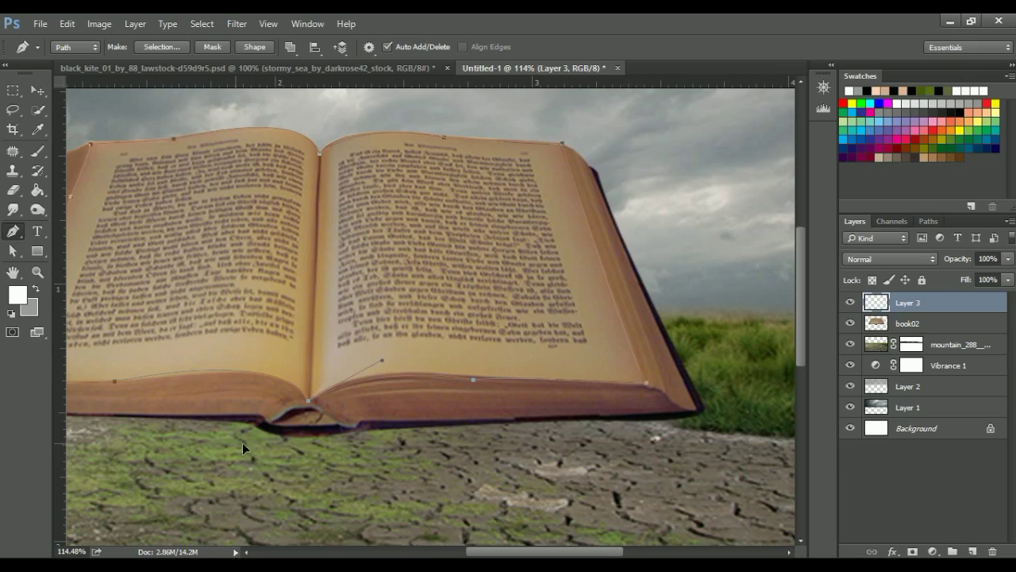
scroll(357, 216, "down", 3)
Step: Turn the page outline into a selection and fill it with white using the Paint Bucket
right_click(357, 216)
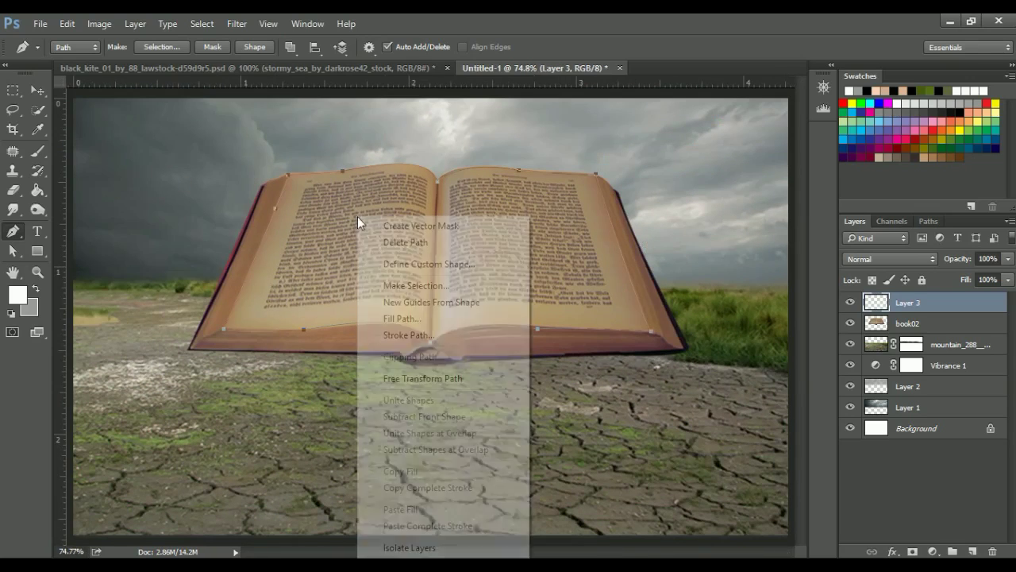
left_click(421, 286)
left_click(585, 168)
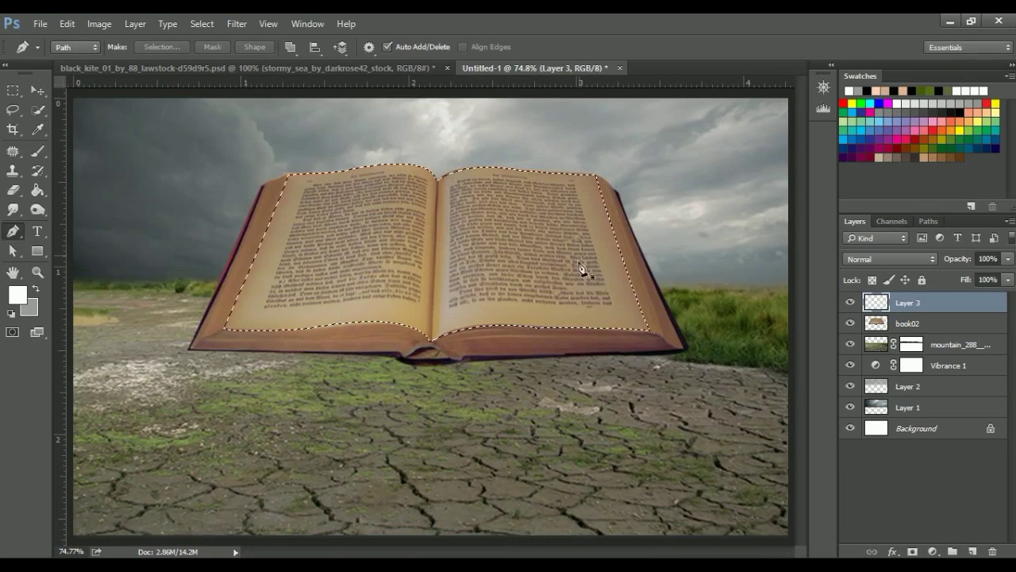
left_click(37, 191)
left_click(381, 329)
key("v")
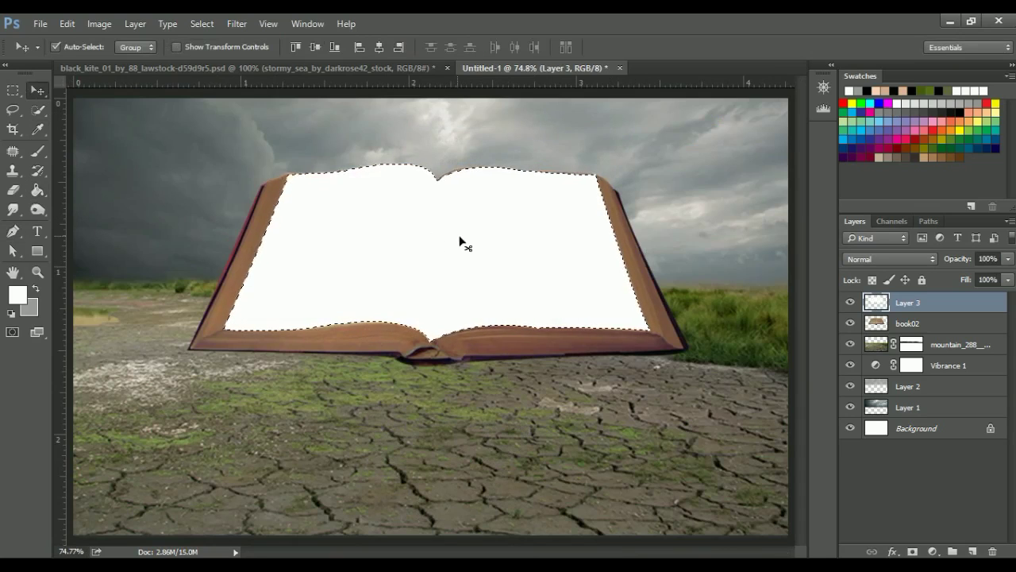
key("ctrl+d")
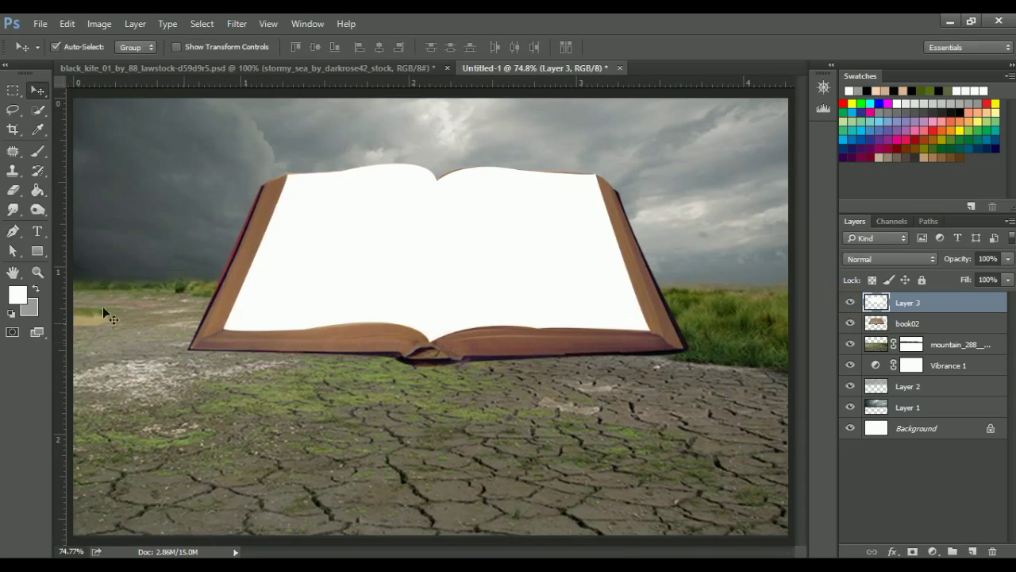
Step: Bring the stormy sea image in, enlarge it over the left page, and clip it to Layer 3
left_click(365, 67)
mouse_move(468, 246)
left_mouse_down()
mouse_move(492, 68)
mouse_move(475, 251)
mouse_move(413, 238)
left_mouse_up()
key("ctrl+t")
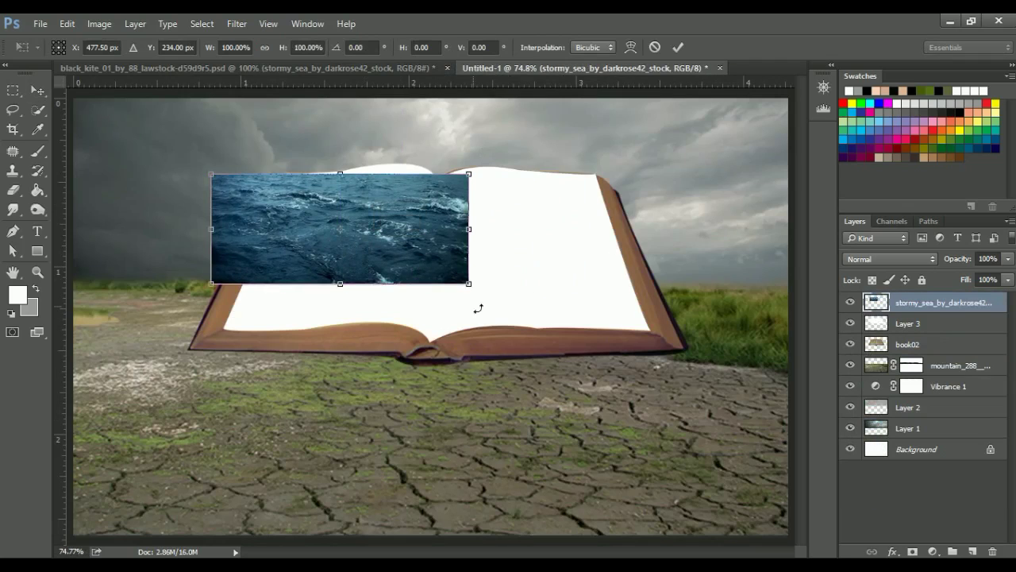
mouse_move(477, 291)
left_mouse_down()
mouse_move(567, 324)
mouse_move(333, 316)
mouse_move(400, 320)
left_mouse_up()
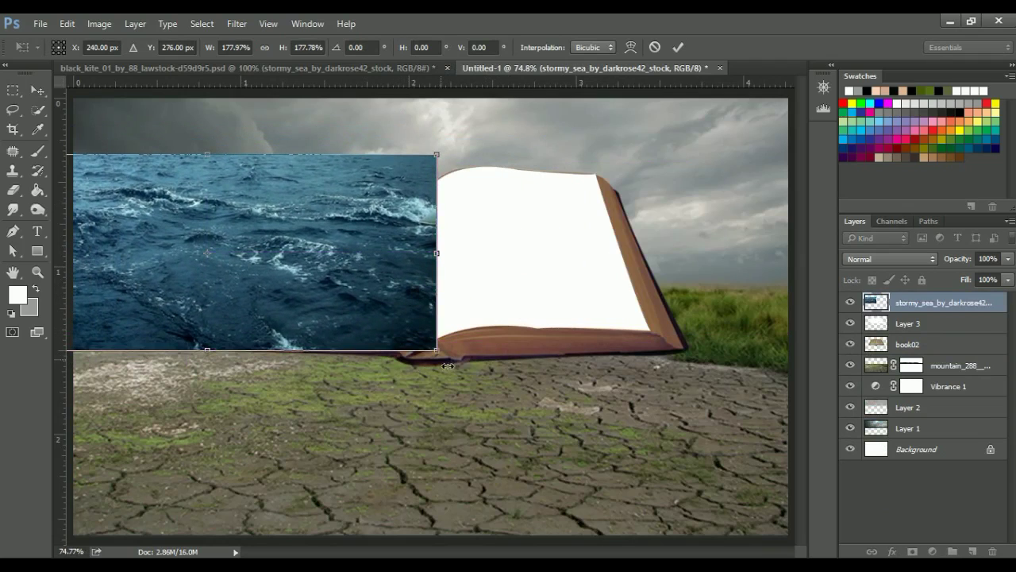
key("Return")
right_click(937, 303)
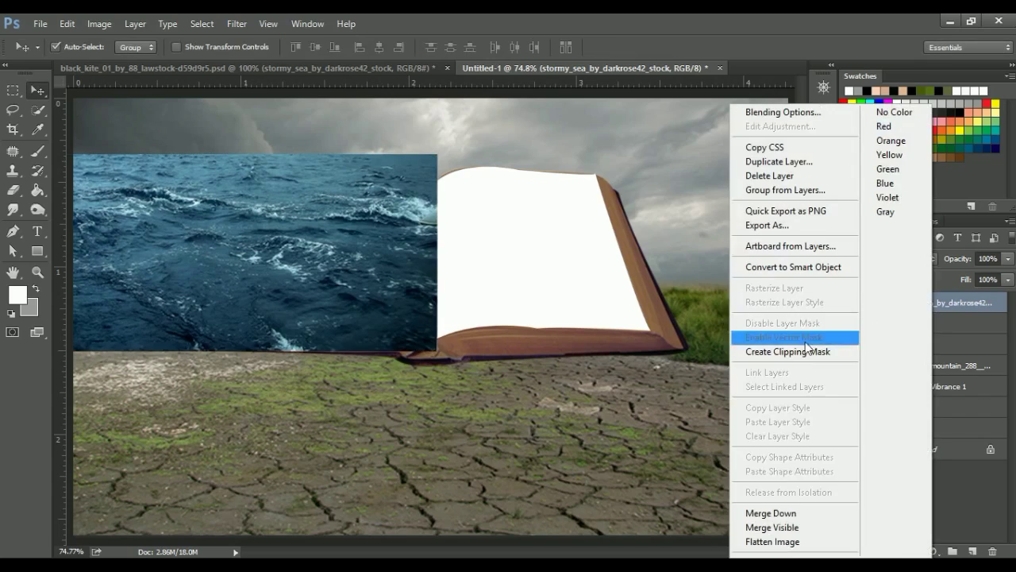
left_click(786, 347)
Step: Warp the sea to follow the left page's curve, then duplicate the sea layer
key("ctrl+t")
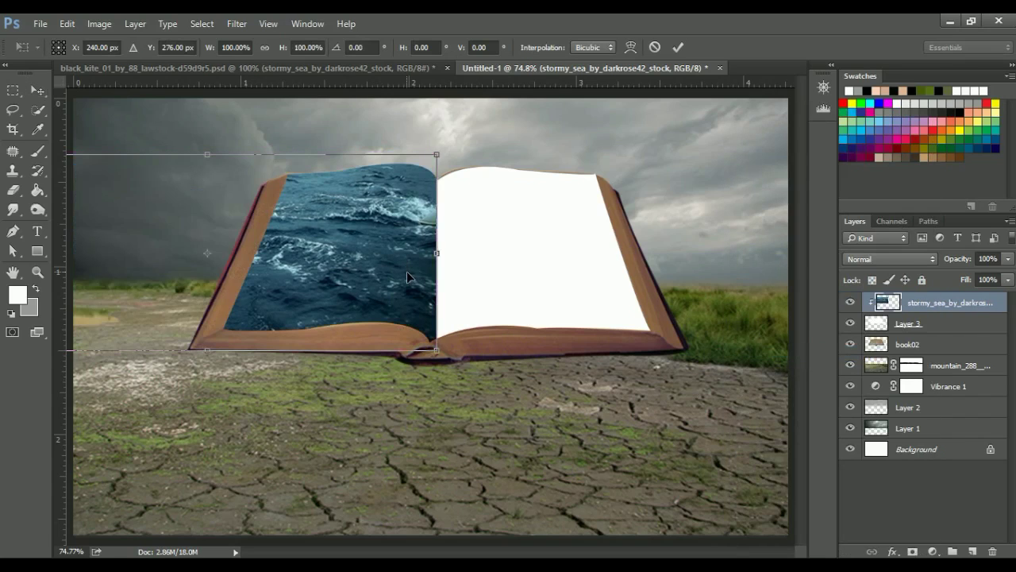
right_click(407, 271)
left_click(443, 386)
left_click_drag(437, 350, 431, 350)
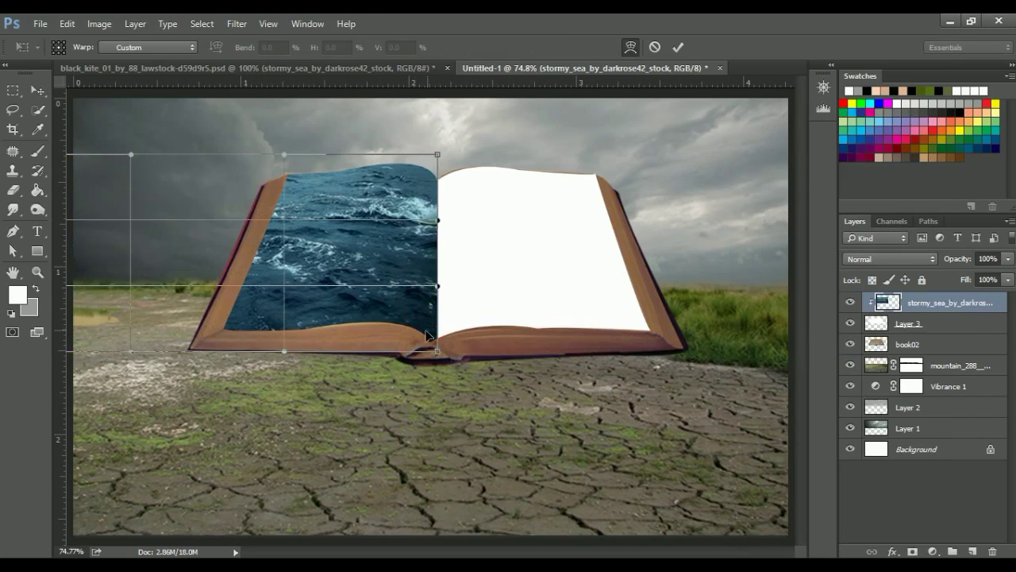
left_click_drag(445, 225, 448, 220)
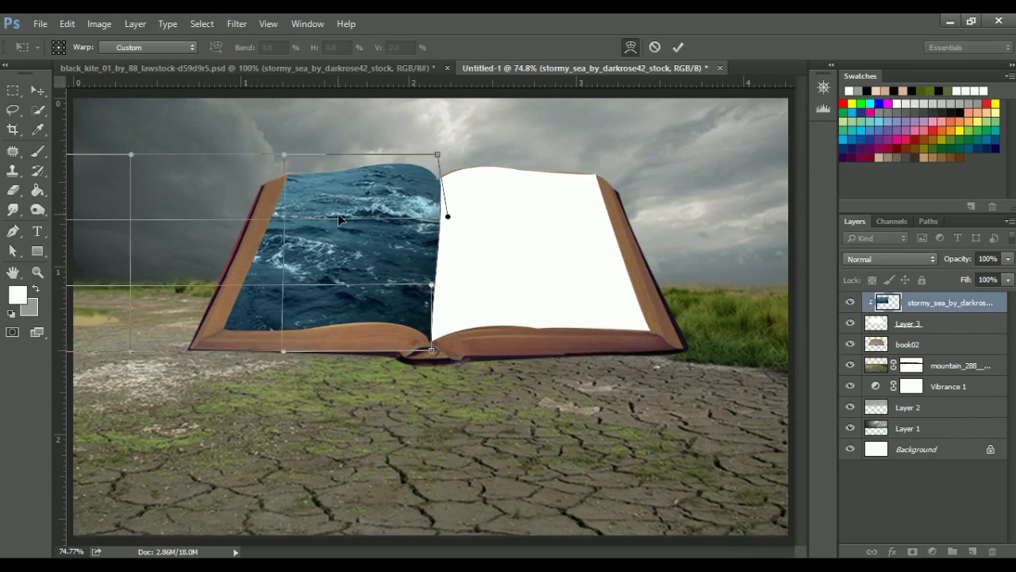
mouse_move(340, 219)
left_mouse_down()
mouse_move(331, 202)
mouse_move(285, 294)
left_mouse_up()
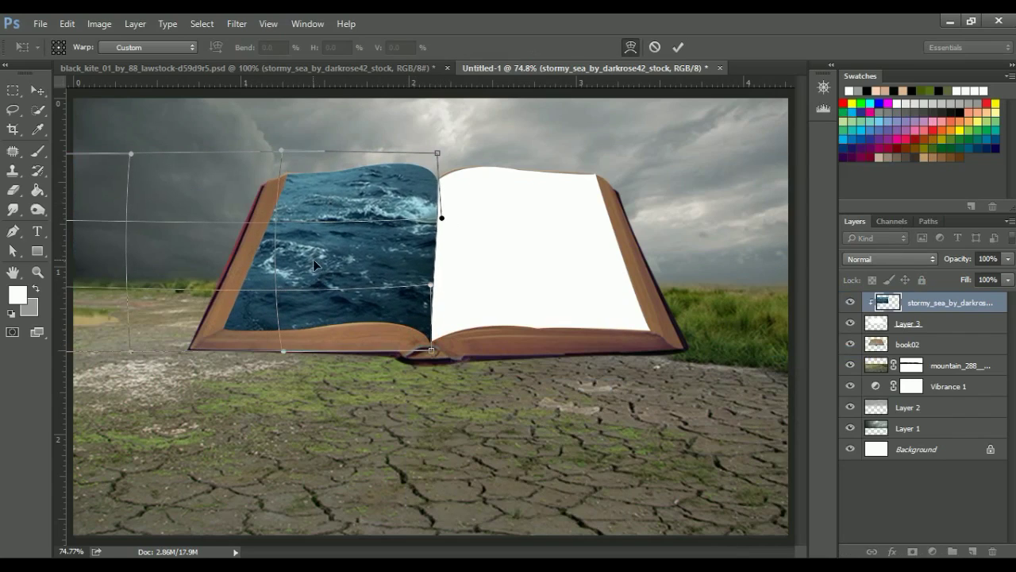
key("Return")
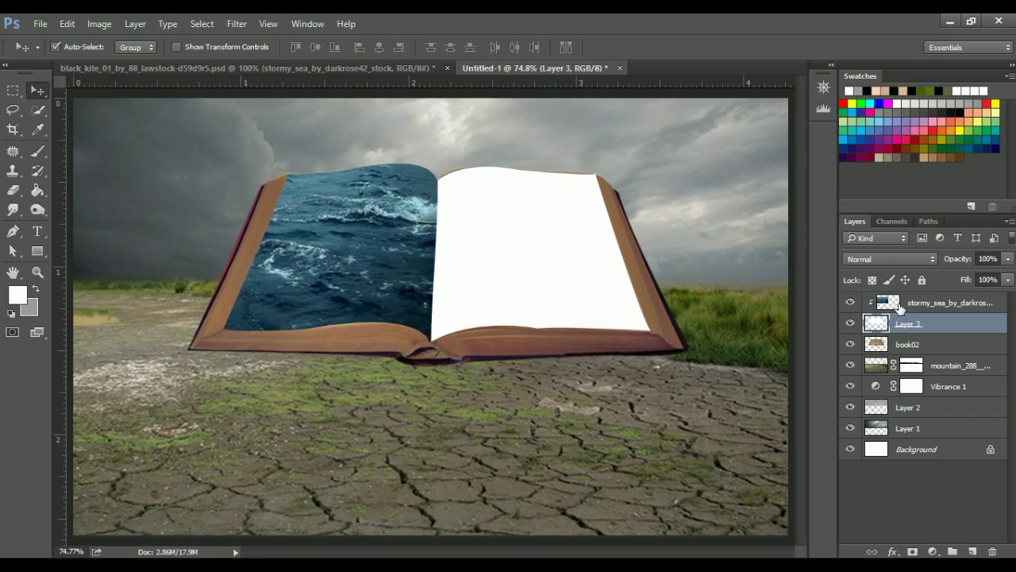
key("ctrl+j")
Step: Clip the sea copy to the pages, flip it horizontally, and move it onto the right page
right_click(915, 312)
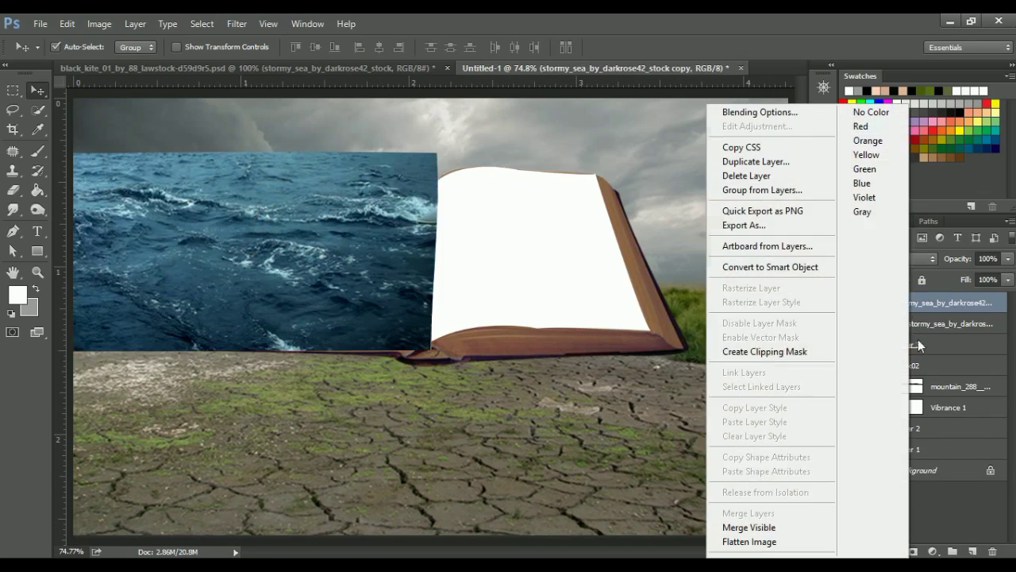
left_click(794, 351)
key("ctrl+t")
right_click(413, 303)
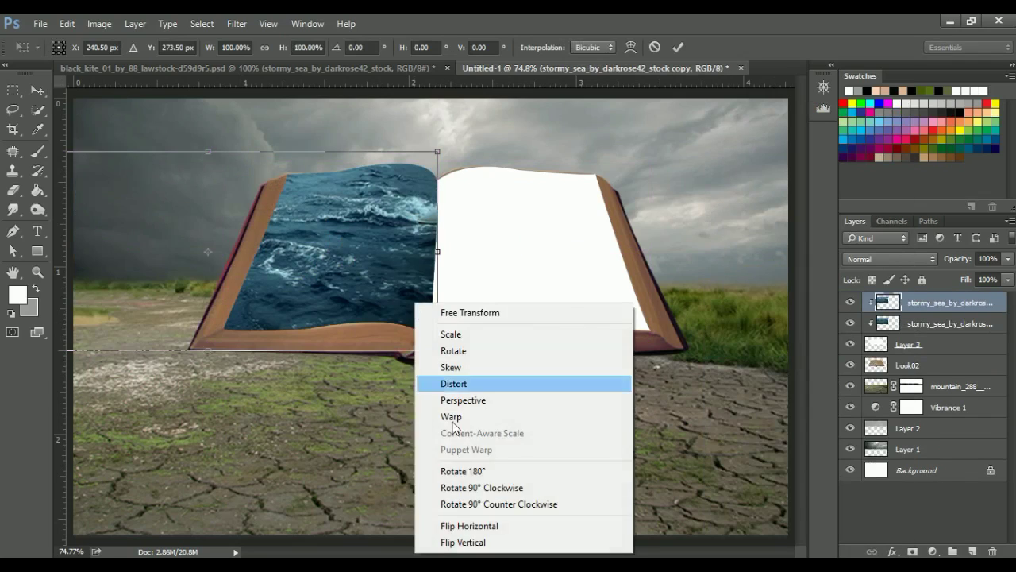
left_click(459, 523)
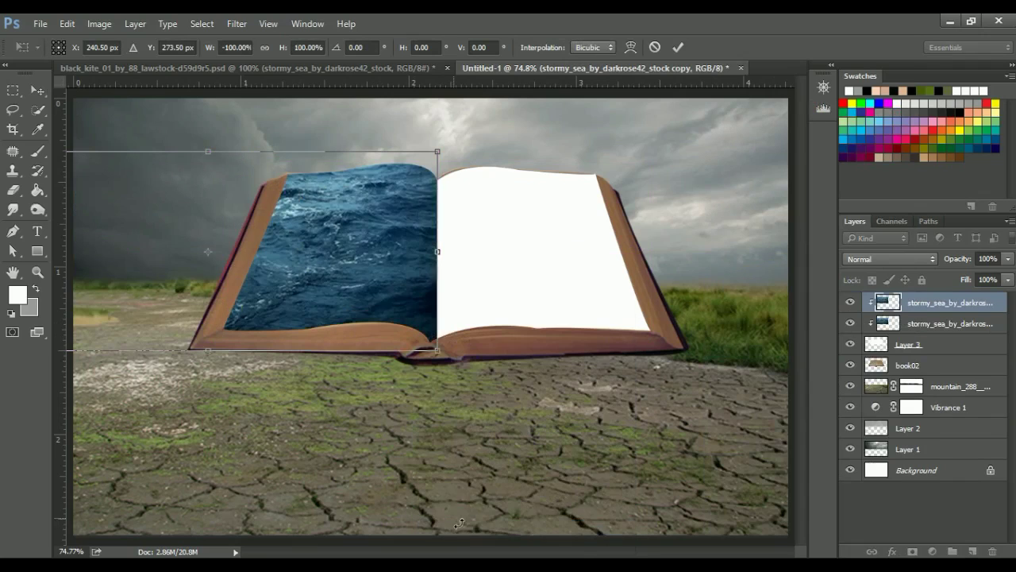
right_click(406, 367)
key("Escape")
left_click_drag(316, 291, 459, 284)
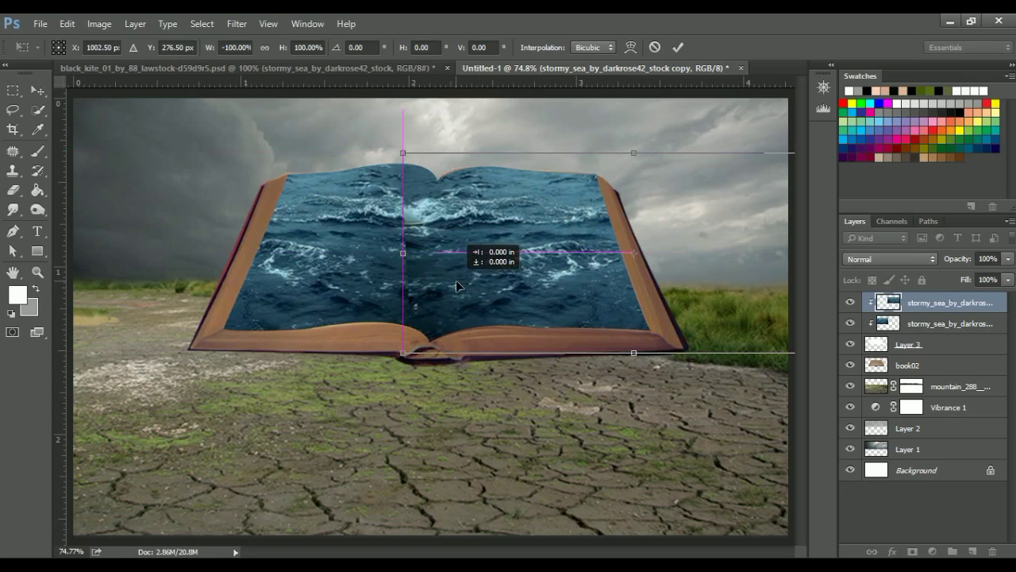
left_click_drag(459, 279, 454, 279)
key("Return")
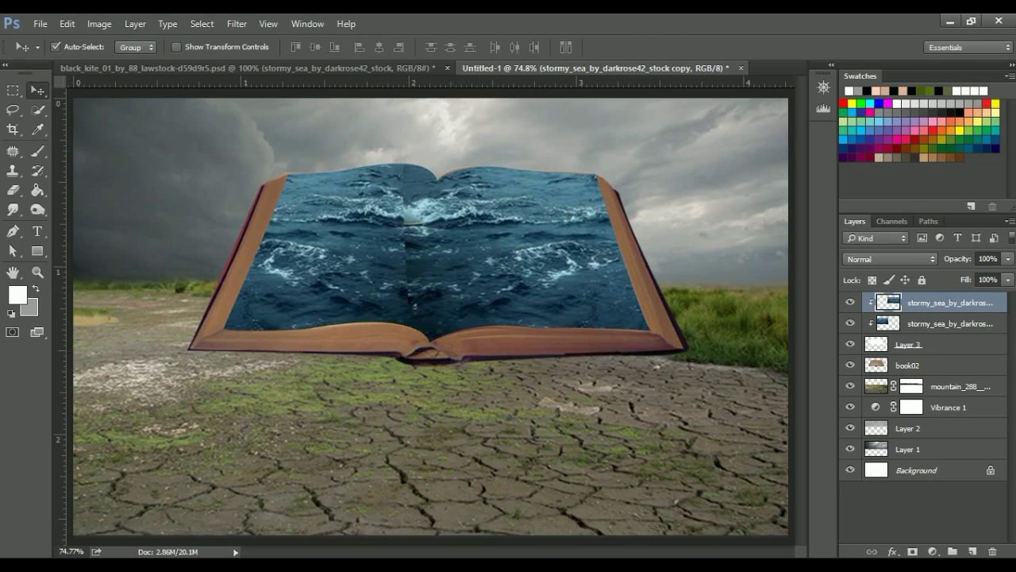
Step: Mask the right-page sea and brush along the centre seam, toggling the layer to compare
left_click(915, 551)
left_click(37, 151)
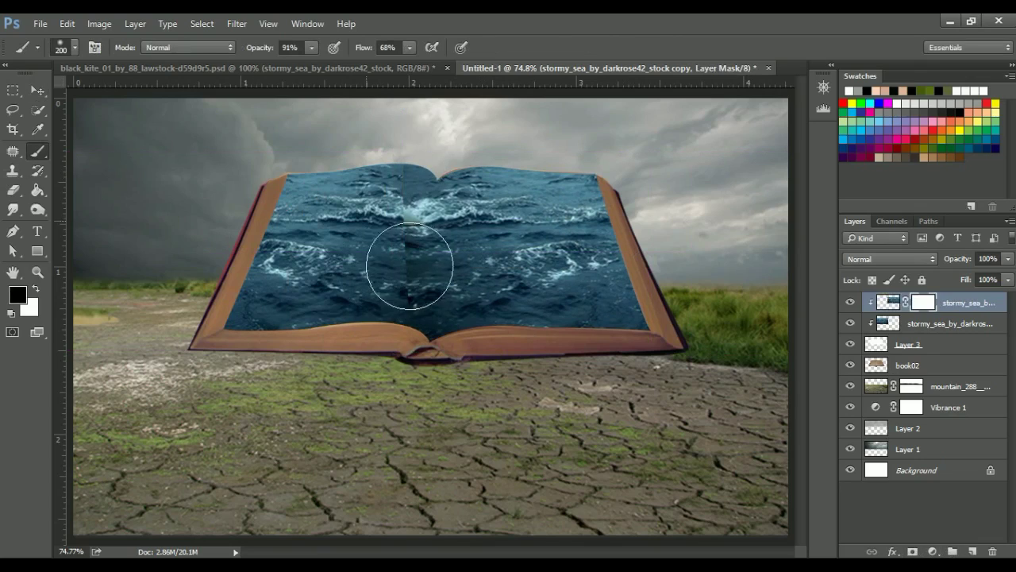
mouse_move(415, 181)
left_mouse_down()
mouse_move(415, 275)
mouse_move(443, 204)
mouse_move(429, 238)
mouse_move(421, 202)
mouse_move(416, 310)
left_mouse_up()
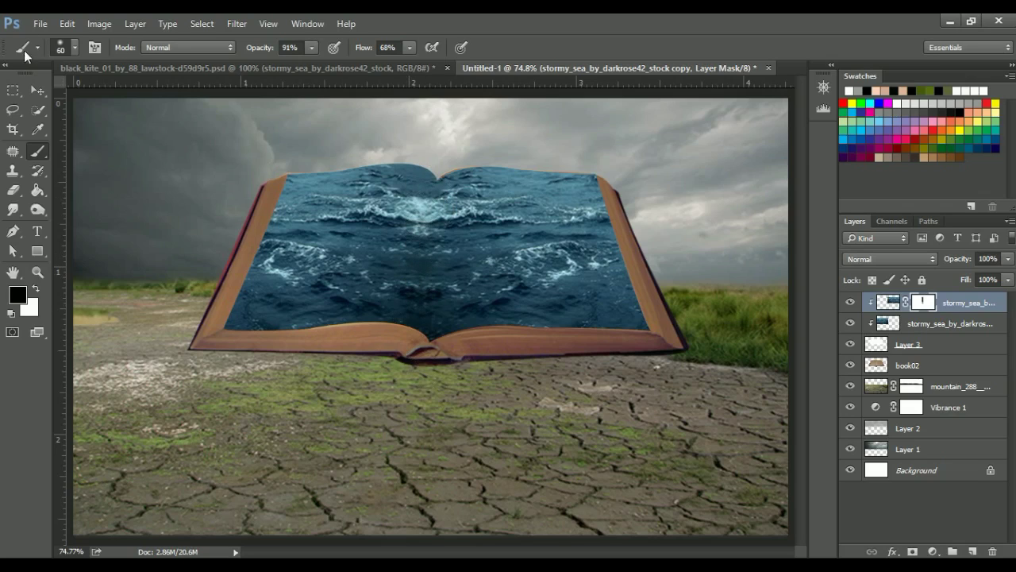
left_click(37, 90)
left_click(850, 302)
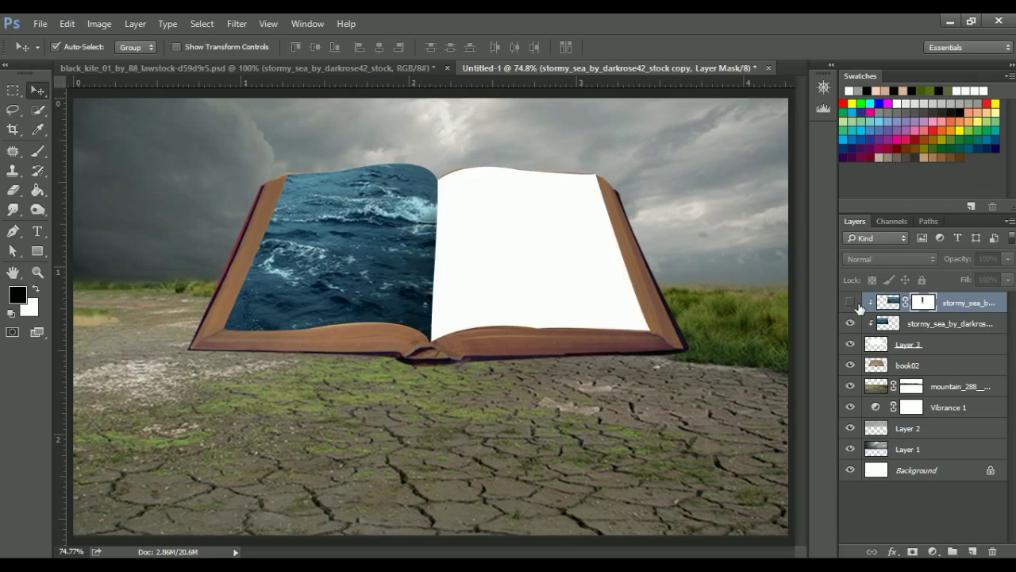
left_click(850, 302)
Step: Zoom out on the canvas and select the book02 layer
key("z")
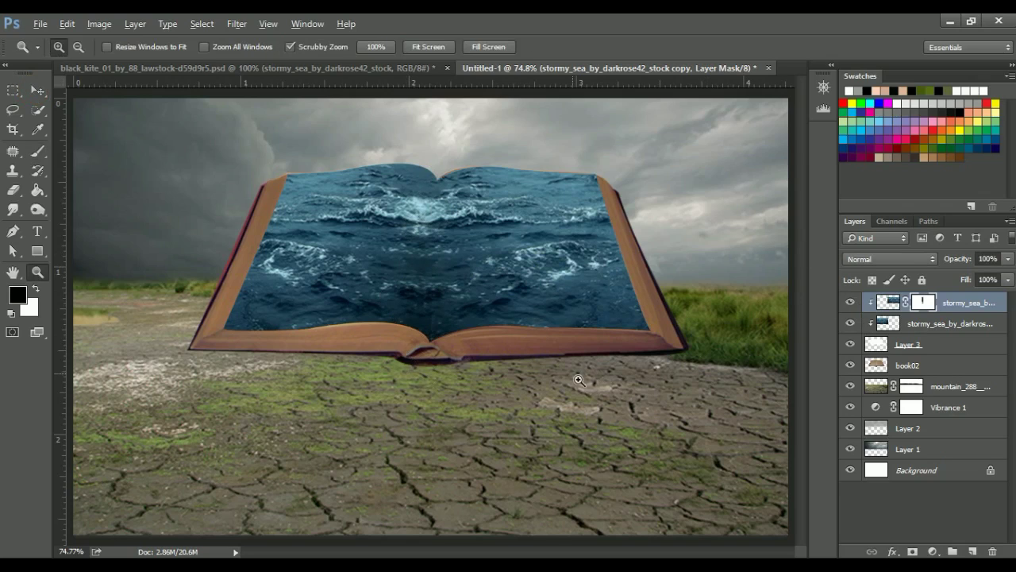
left_click(301, 312, "alt")
left_click(36, 89)
left_click(944, 365)
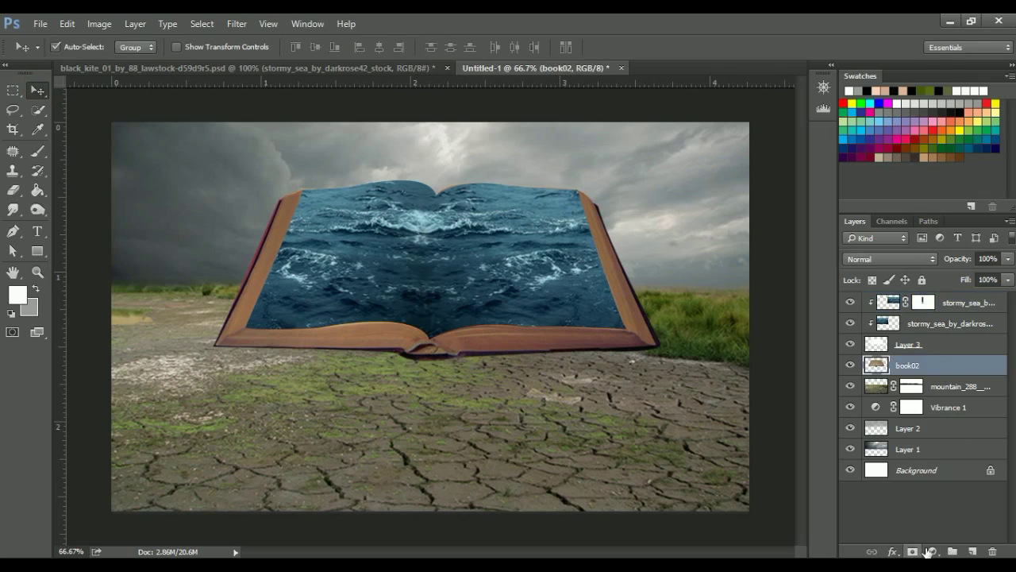
Step: Add a Vibrance adjustment clipped to book02 with Vibrance -15 and Saturation -10
left_click(934, 551)
left_click(892, 347)
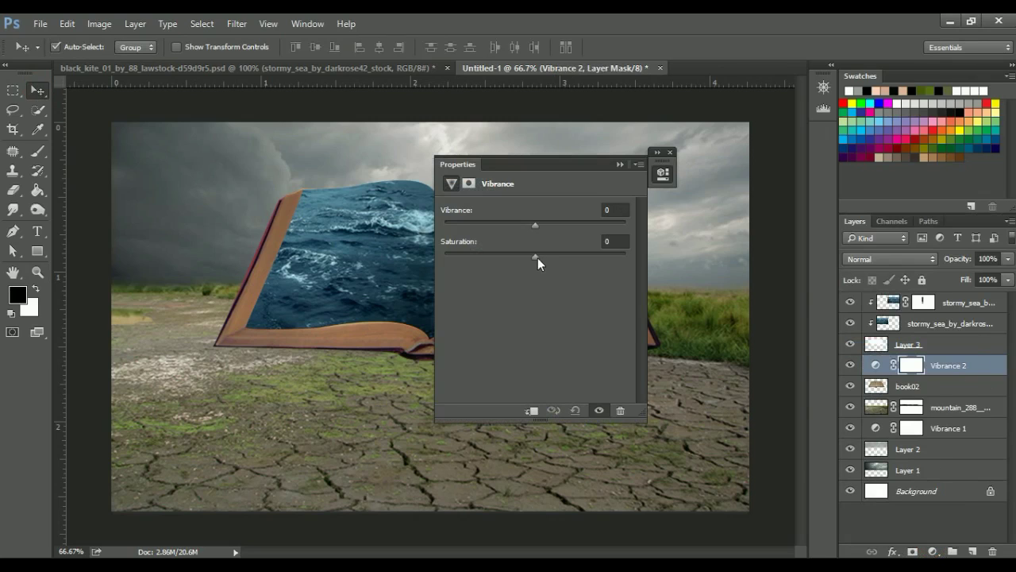
mouse_move(537, 257)
left_mouse_down()
mouse_move(526, 258)
mouse_move(526, 224)
mouse_move(514, 224)
mouse_move(514, 257)
mouse_move(535, 255)
mouse_move(494, 223)
mouse_move(502, 223)
left_mouse_up()
left_click(532, 411)
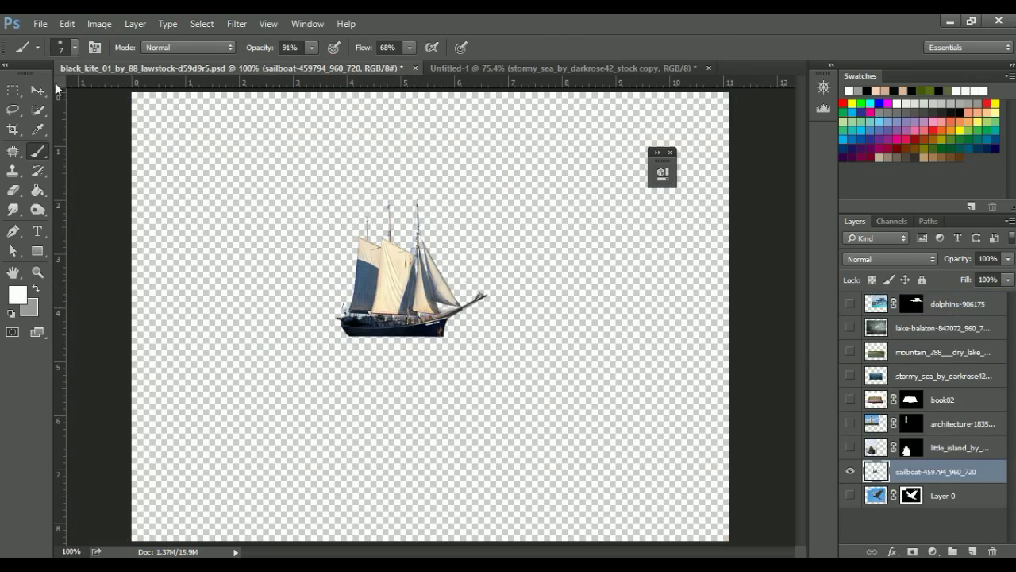
Step: Place the sailboat on the book's left-page sea, scale it to about 73%, and add a layer mask
left_click(37, 90)
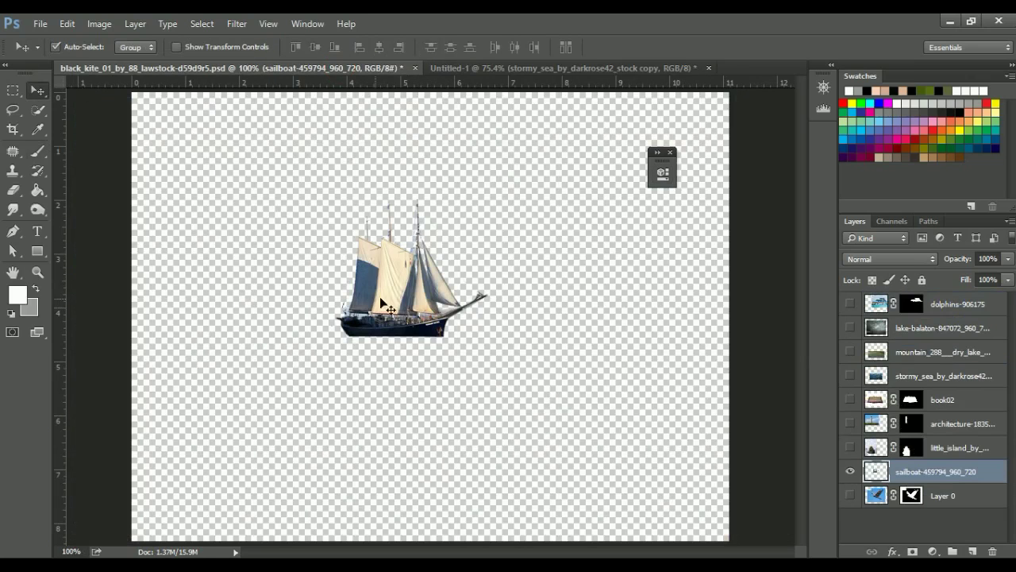
mouse_move(397, 294)
left_mouse_down()
mouse_move(384, 309)
mouse_move(451, 337)
mouse_move(284, 260)
left_mouse_up()
key("ctrl+t")
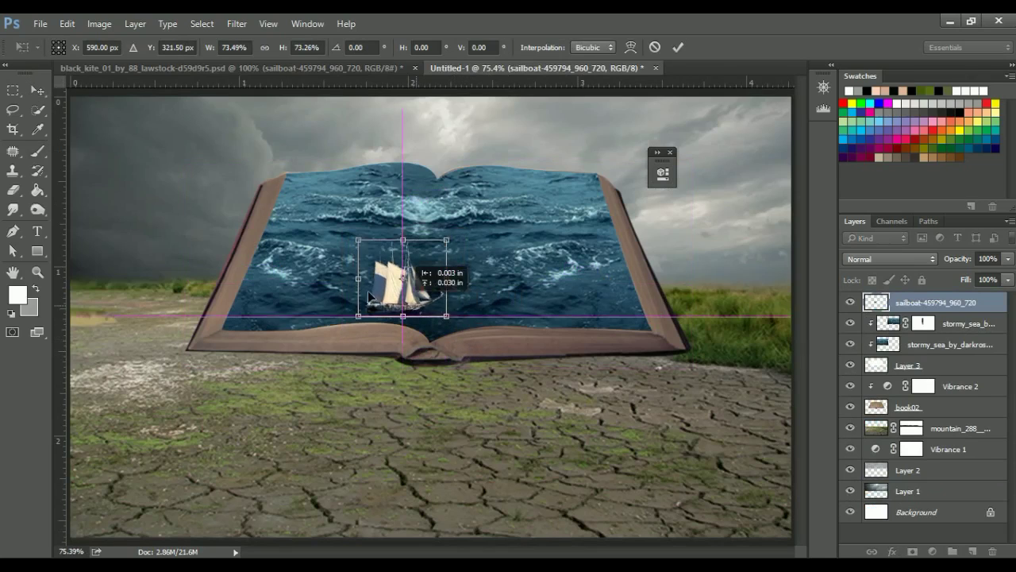
key("Return")
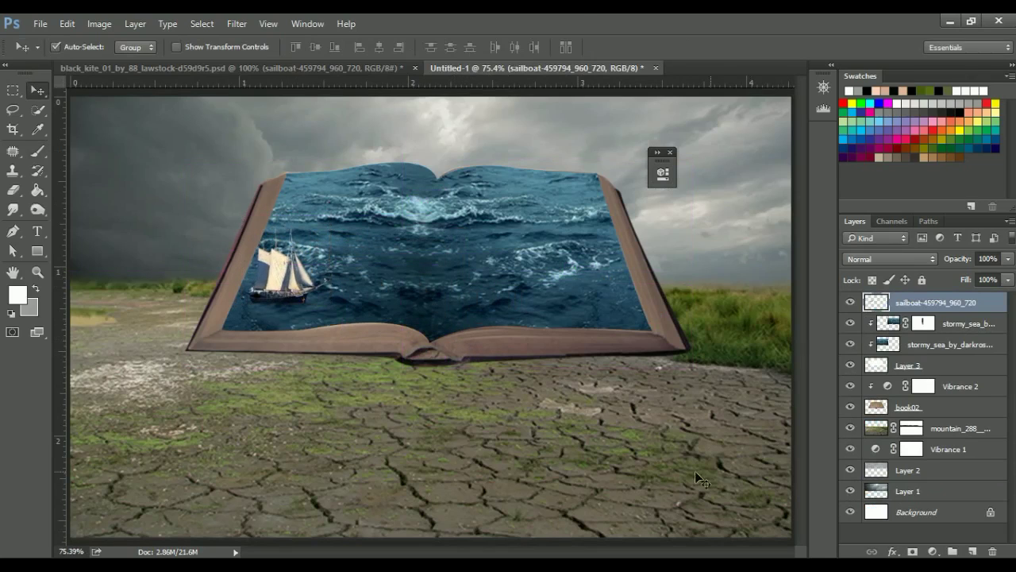
left_click(912, 551)
Step: Bring the open_sea layer from the black_kite document over the book's centre pages
left_click(38, 272)
left_click_drag(238, 297, 334, 295)
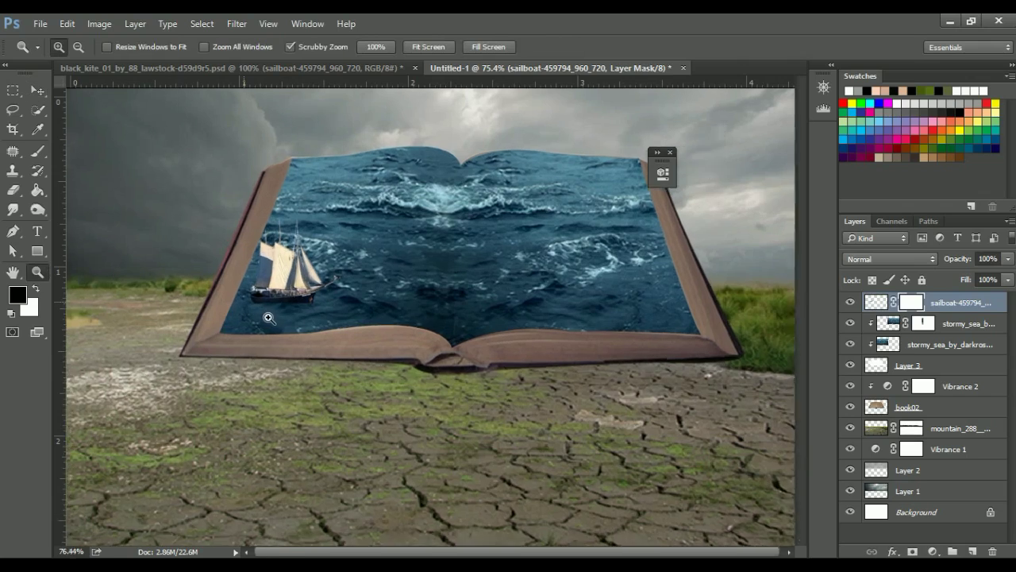
key("b")
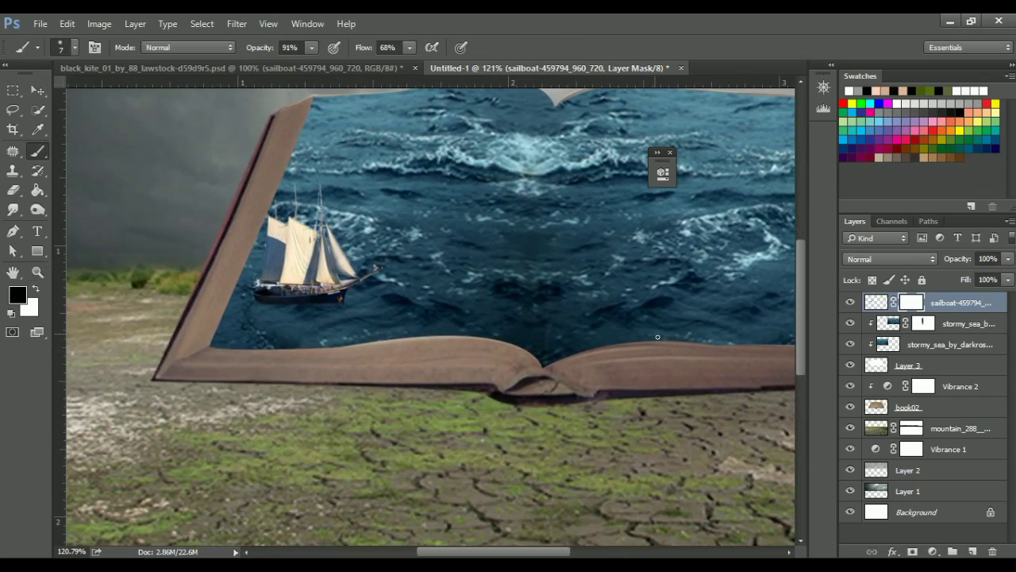
key("ctrl+0")
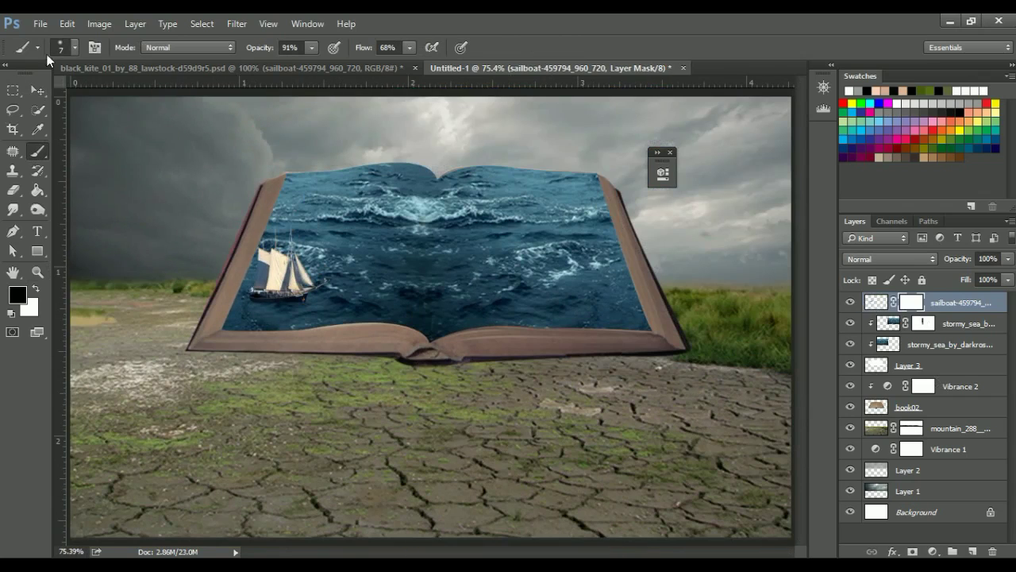
key("v")
left_click(402, 68)
mouse_move(503, 443)
left_mouse_down()
mouse_move(530, 78)
mouse_move(533, 298)
left_mouse_up()
Step: Resize the open sea patch slightly and position it over the book's pages
key("ctrl+t")
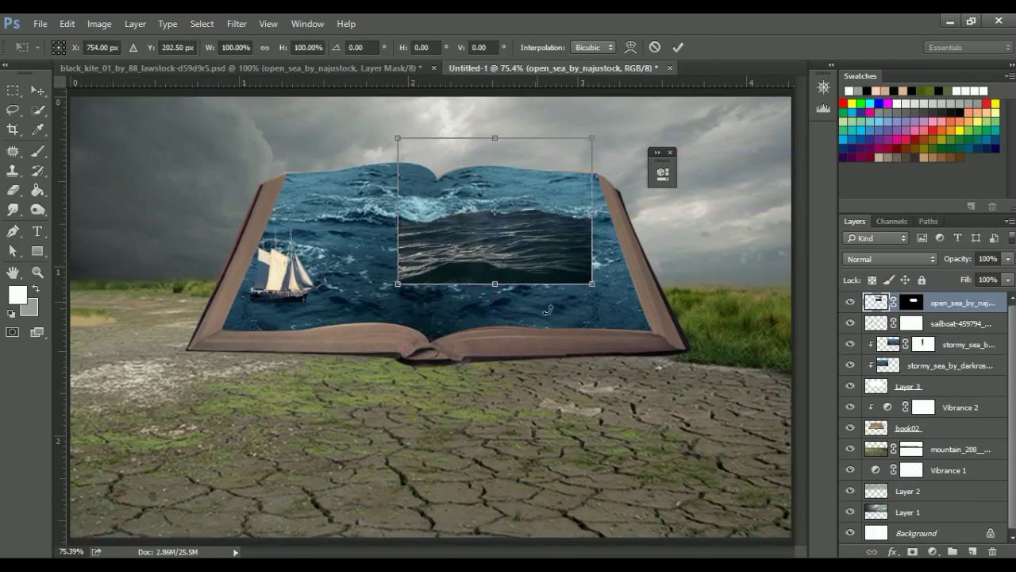
left_click_drag(593, 283, 590, 281)
mouse_move(514, 258)
left_mouse_down()
mouse_move(555, 273)
mouse_move(563, 261)
mouse_move(480, 273)
left_mouse_up()
key("Return")
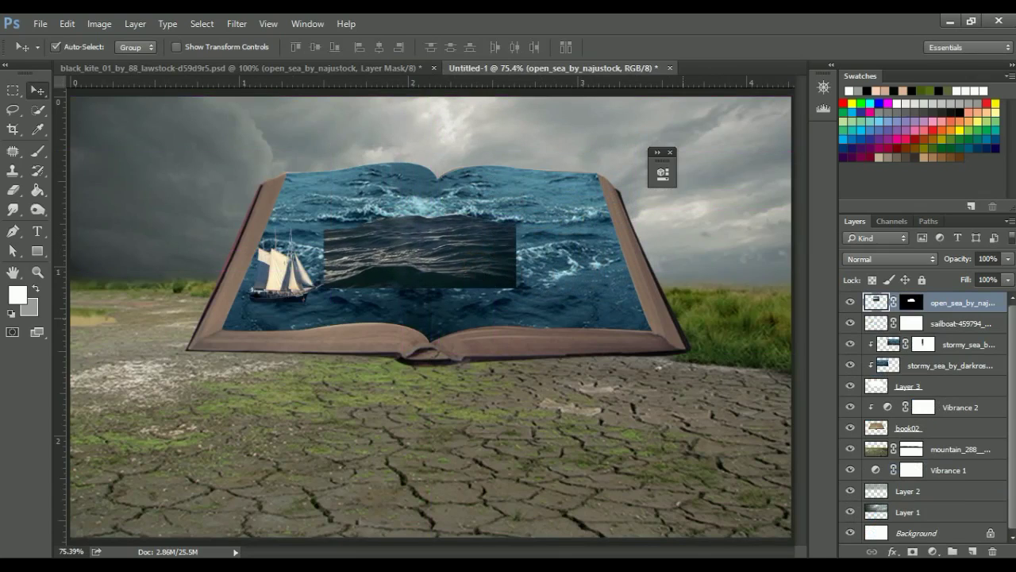
Step: Colour-balance the sea patch to Cyan–Red -48, Yellow–Blue +21 and merge the adjustment into it
left_click(934, 553)
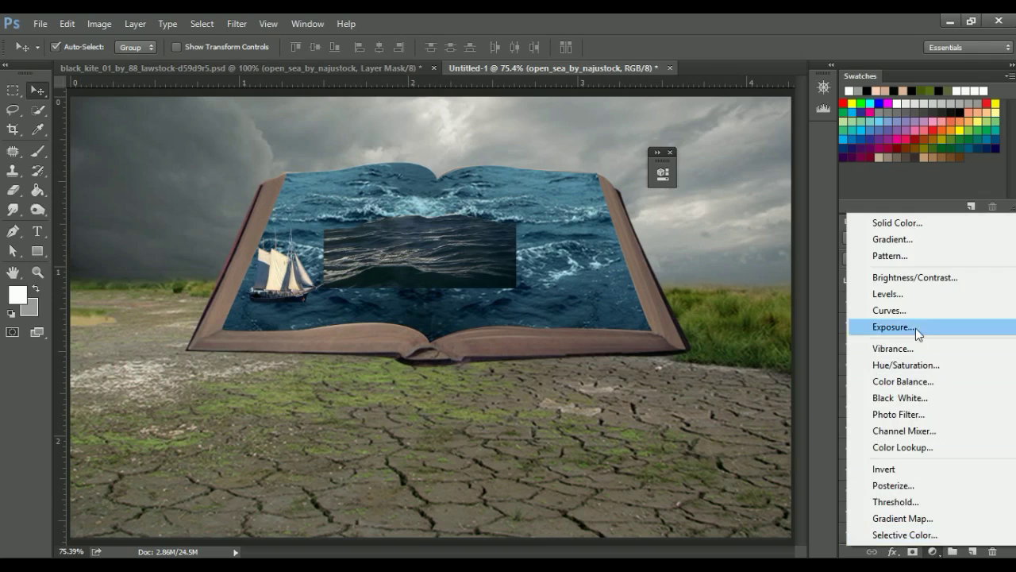
left_click(914, 380)
left_click_drag(533, 163, 763, 139)
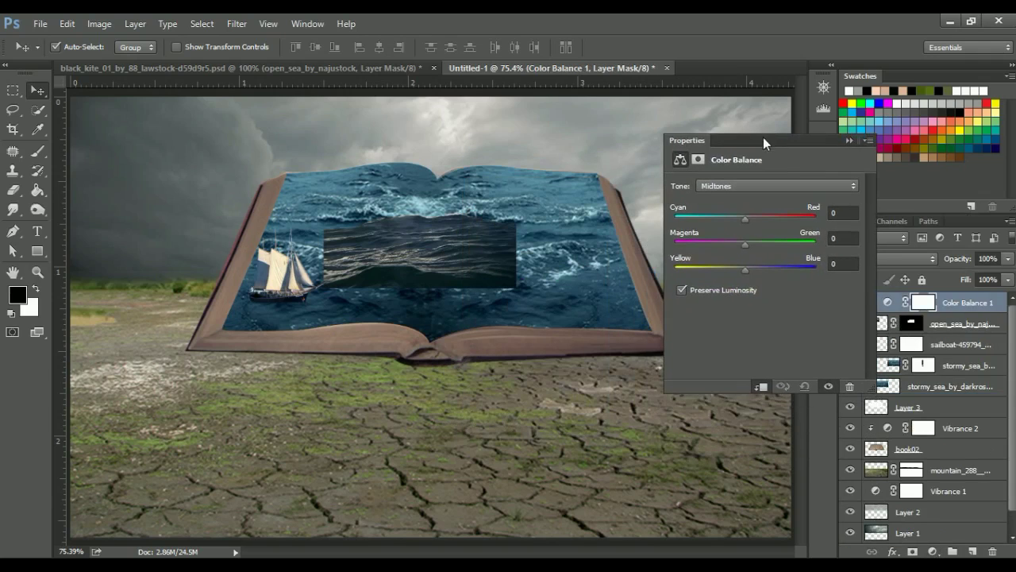
mouse_move(765, 271)
left_mouse_down()
mouse_move(780, 271)
mouse_move(771, 271)
left_mouse_up()
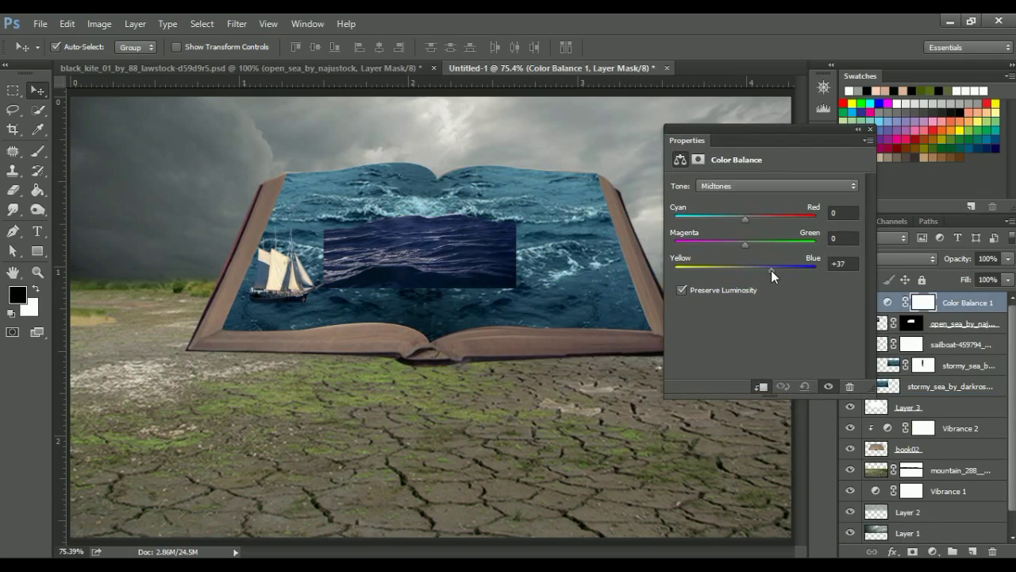
left_click_drag(744, 220, 711, 220)
left_click_drag(770, 270, 761, 270)
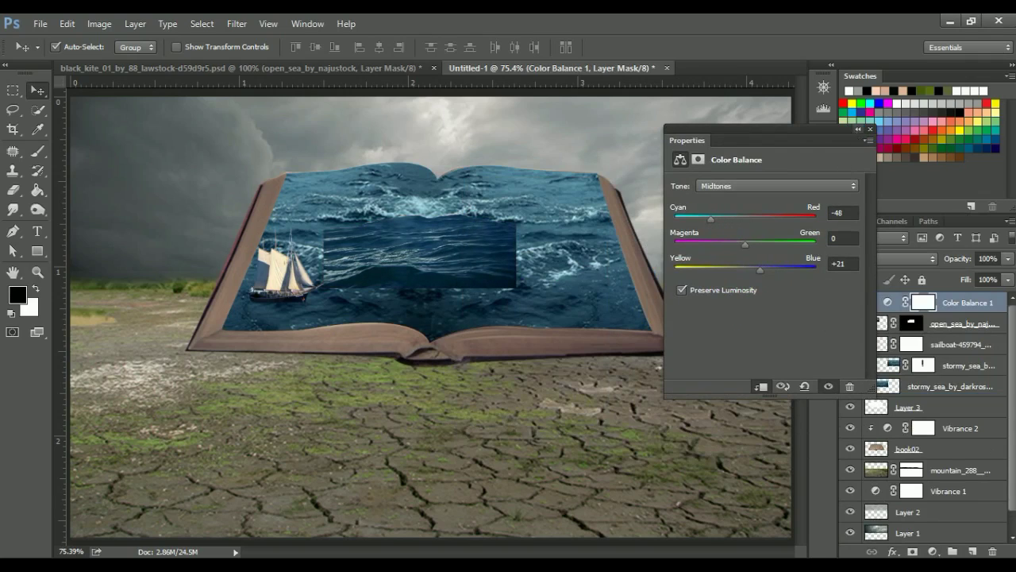
left_click(858, 129)
left_click(953, 324, "shift")
right_click(952, 324)
left_click(782, 513)
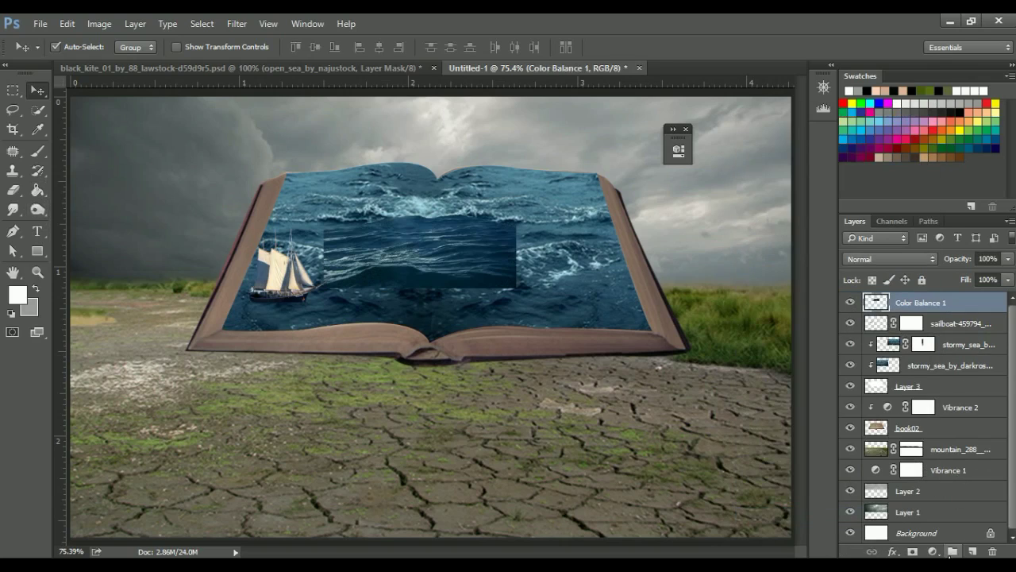
Step: Mask the merged sea patch and paint its edges away with a size-70 brush
left_click(912, 551)
left_click(36, 150)
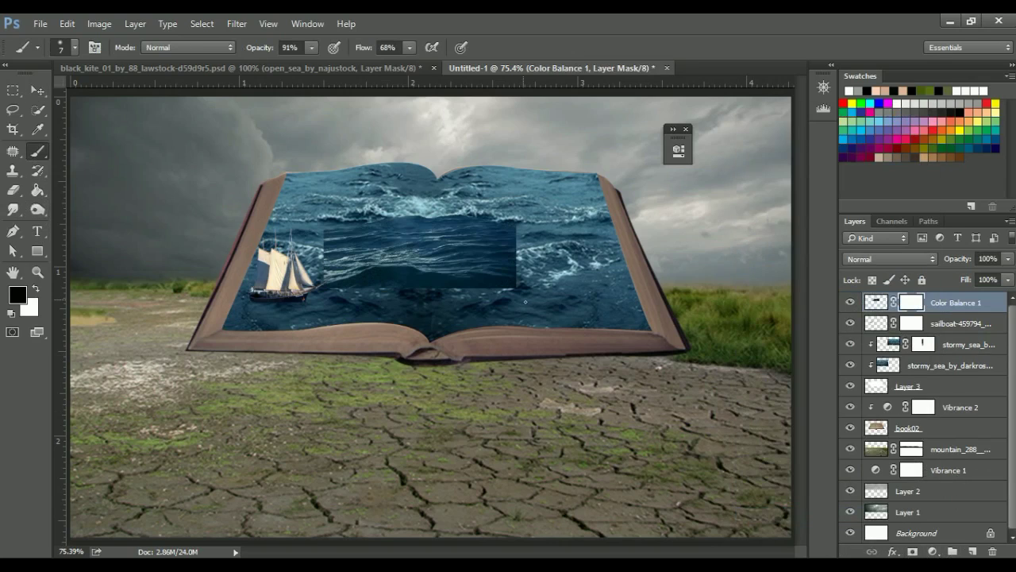
key("bracketright")
key("bracketright")
key("bracketright")
mouse_move(510, 230)
left_mouse_down()
mouse_move(508, 273)
mouse_move(492, 307)
mouse_move(347, 302)
mouse_move(465, 307)
mouse_move(520, 275)
mouse_move(442, 290)
left_mouse_up()
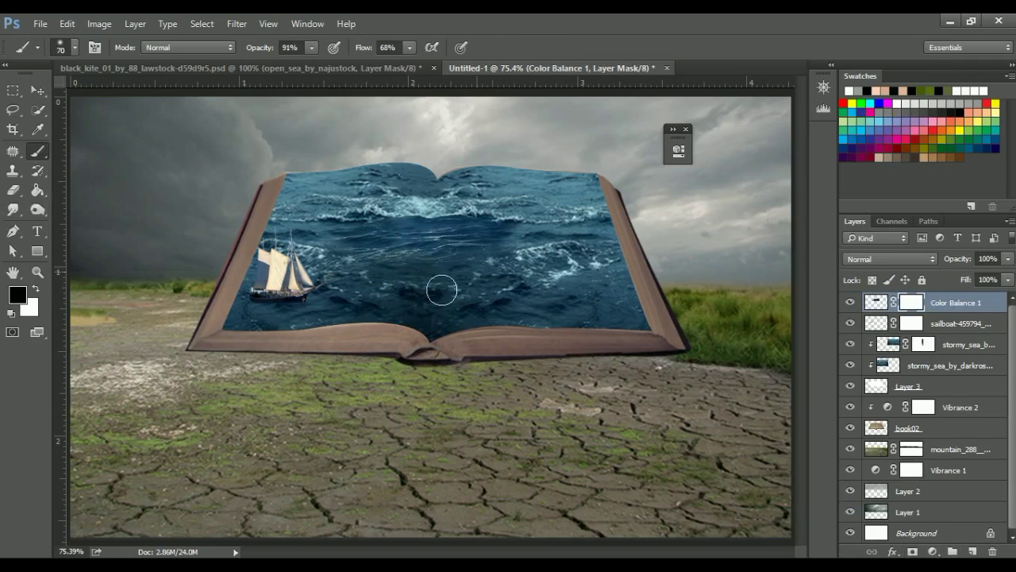
left_click_drag(533, 275, 455, 227)
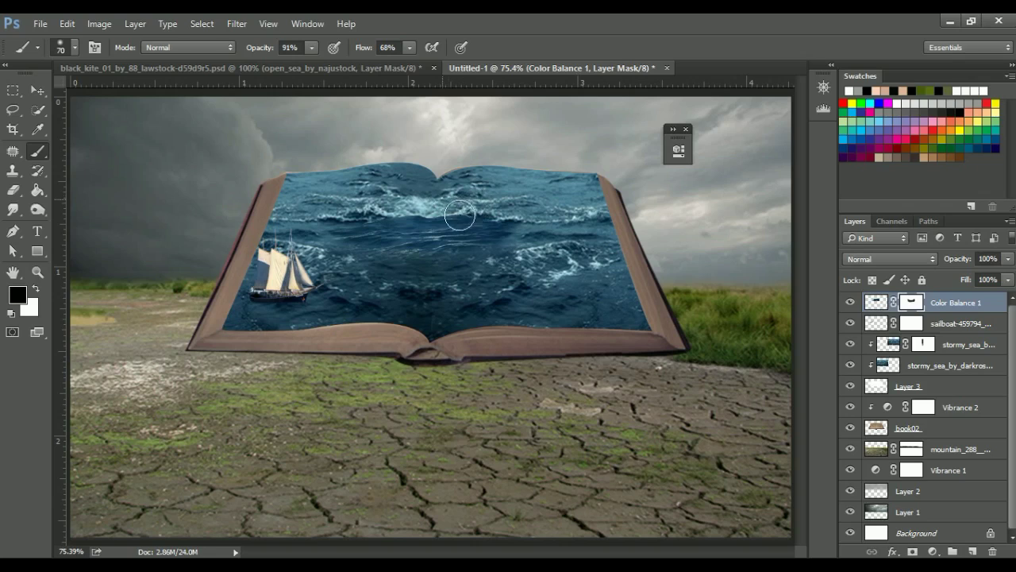
Step: Move, scale, tilt and warp the sea piece into a curling wave above the left page
left_click(31, 91)
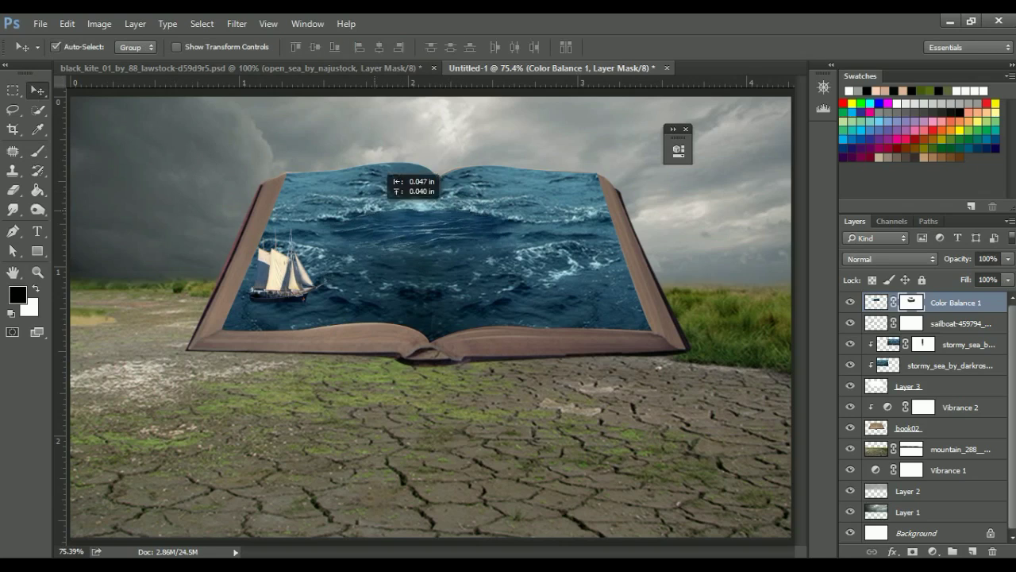
left_click_drag(373, 170, 495, 277)
key("ctrl+t")
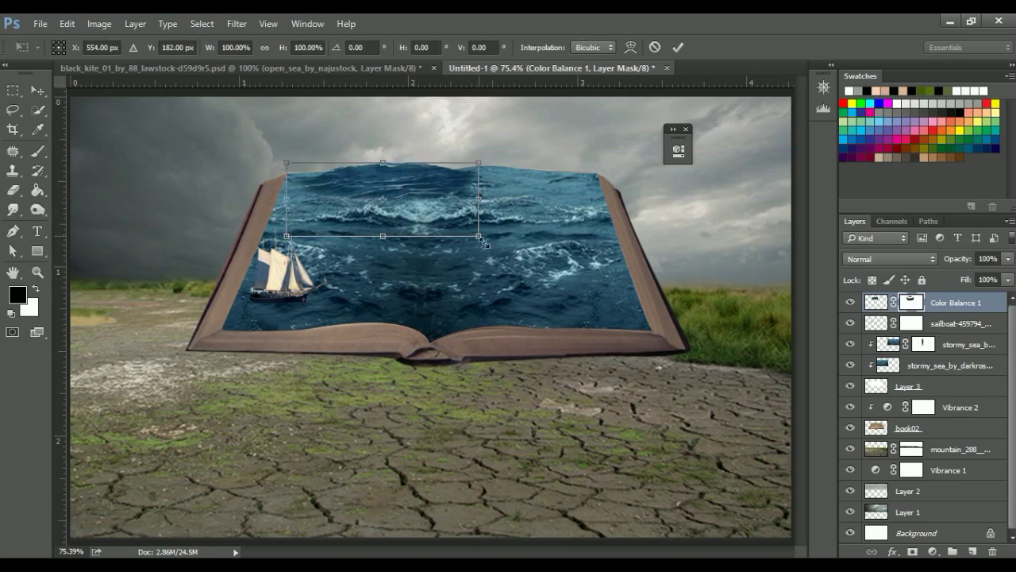
left_click_drag(477, 205, 392, 185)
left_click_drag(454, 208, 454, 198)
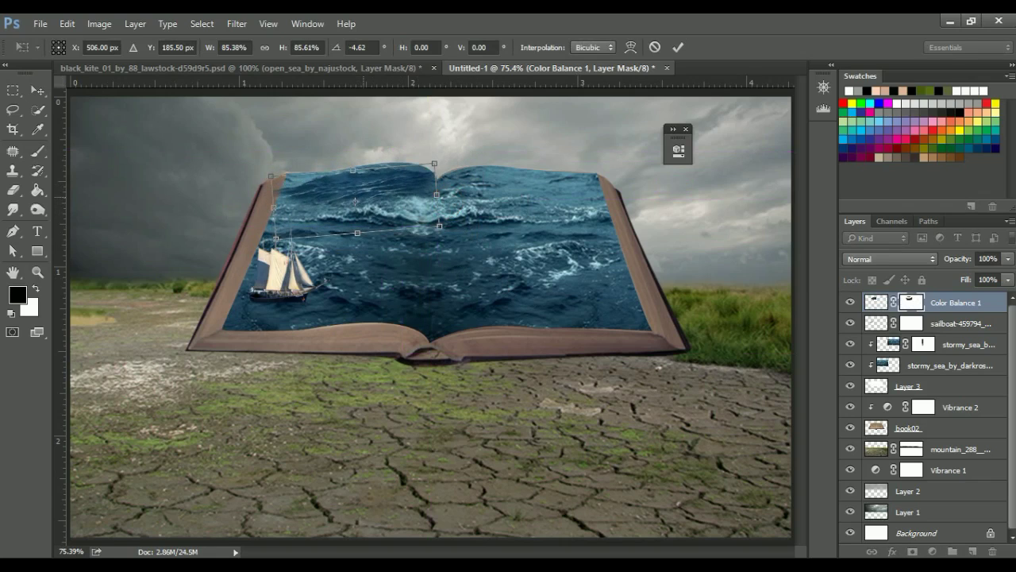
right_click(298, 196)
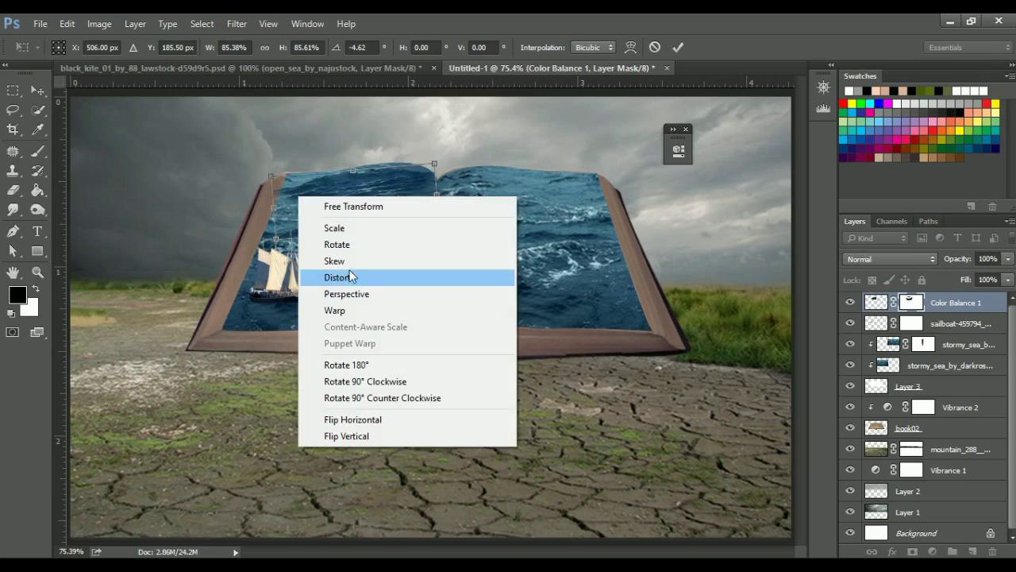
left_click(350, 312)
left_click_drag(317, 183, 330, 183)
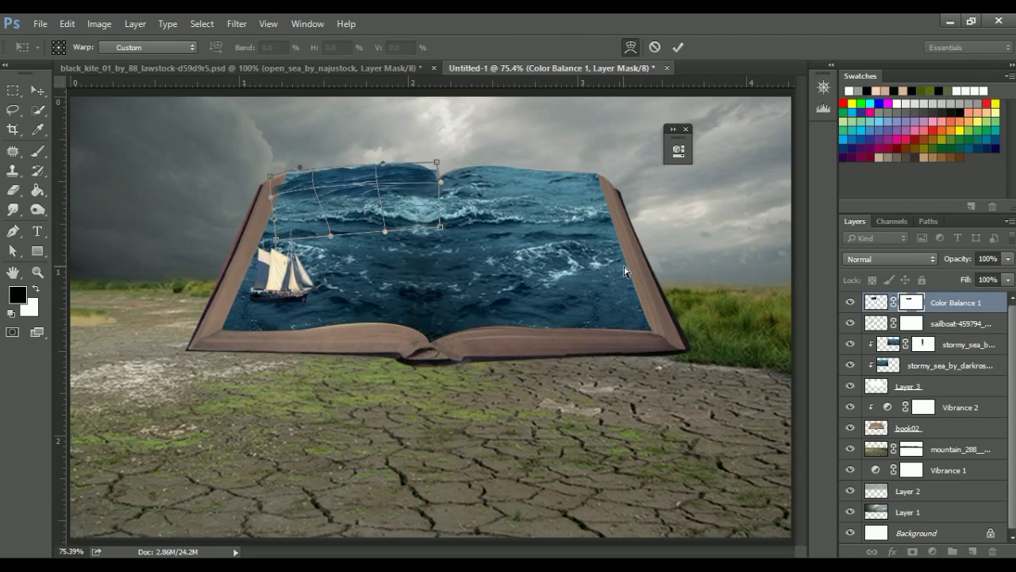
key("Return")
Step: Duplicate the wave, move the copy to the right page, and warp it
left_click(38, 151)
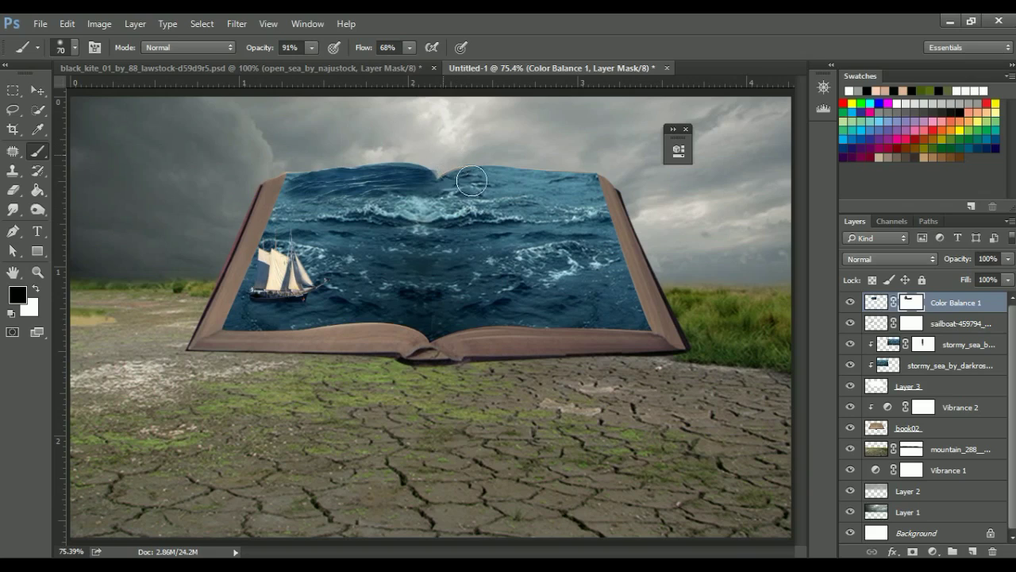
key("v")
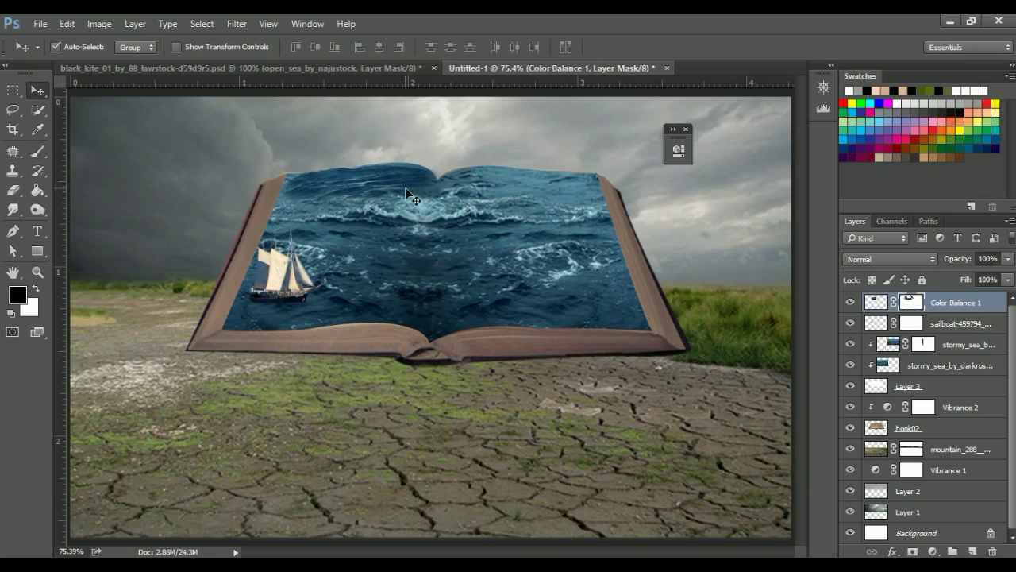
left_click_drag(405, 187, 569, 187, "alt")
key("ctrl+t")
right_click(543, 189)
left_click(601, 306)
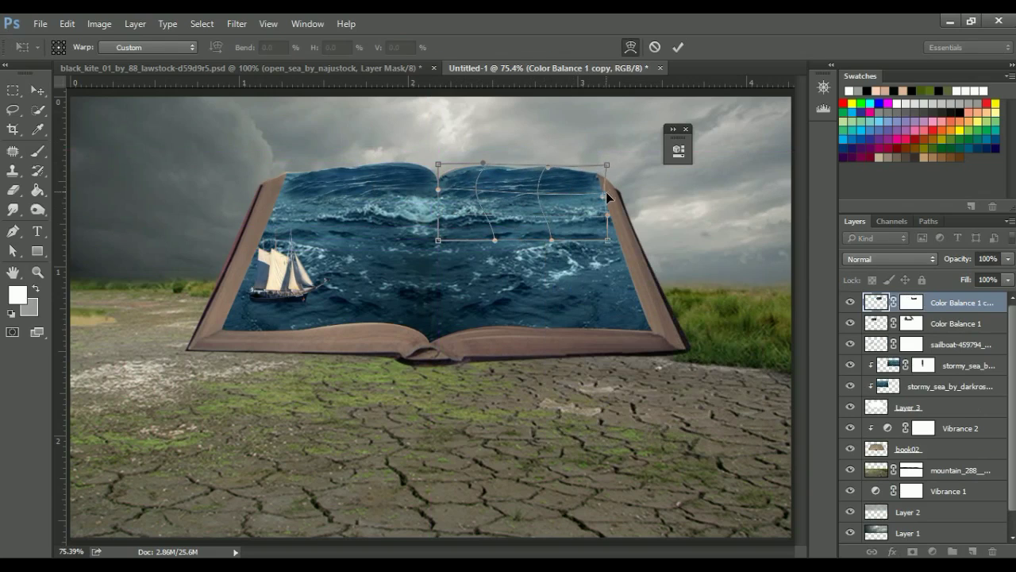
key("Return")
Step: Set the foreground colour to black and target the right wave's mask for painting
left_click(37, 151)
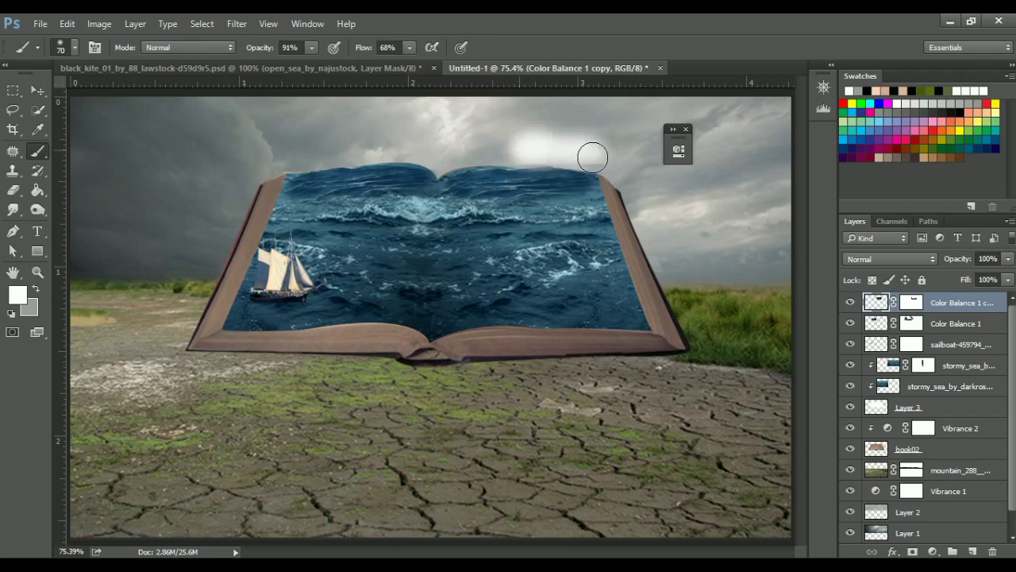
left_click(960, 332)
left_click(558, 147)
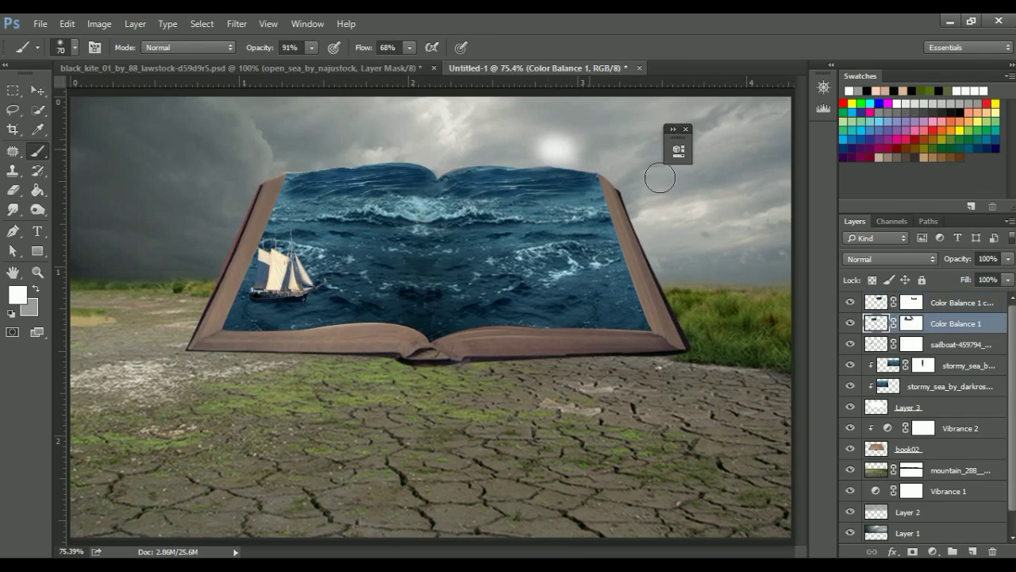
key("ctrl+z")
left_click(960, 302)
left_click(17, 294)
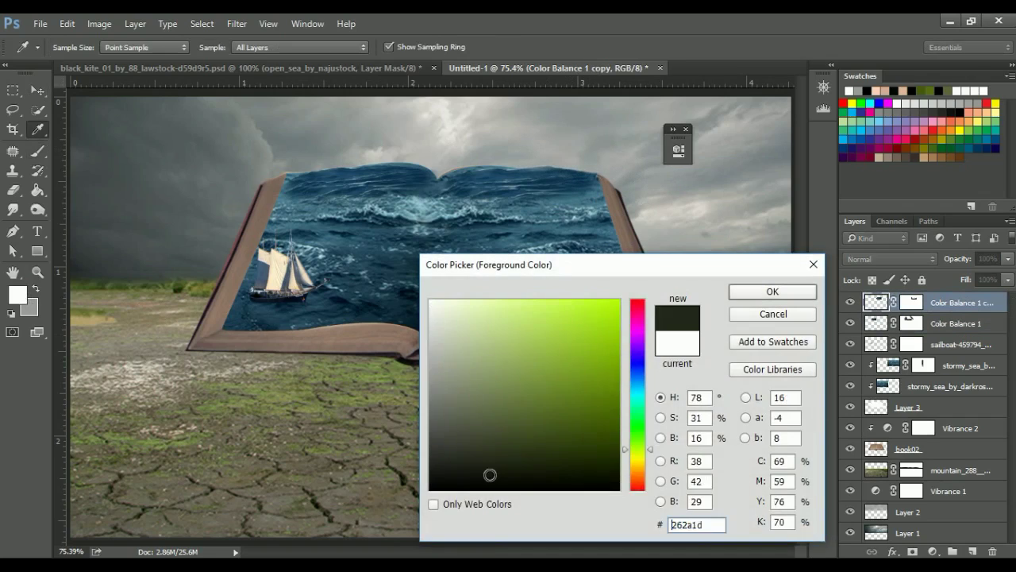
left_click(429, 488)
left_click(773, 292)
left_click(913, 303)
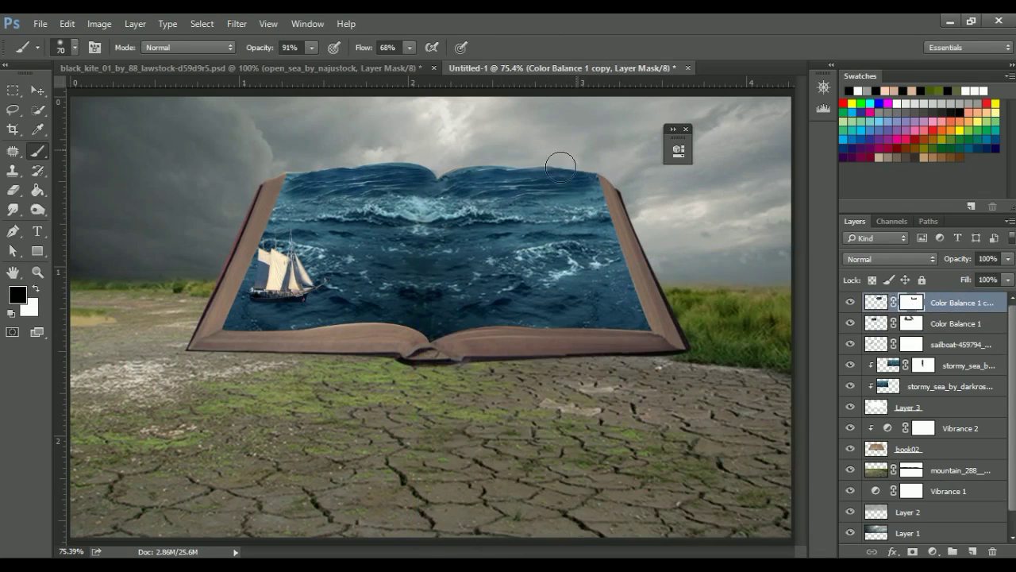
left_click(35, 85)
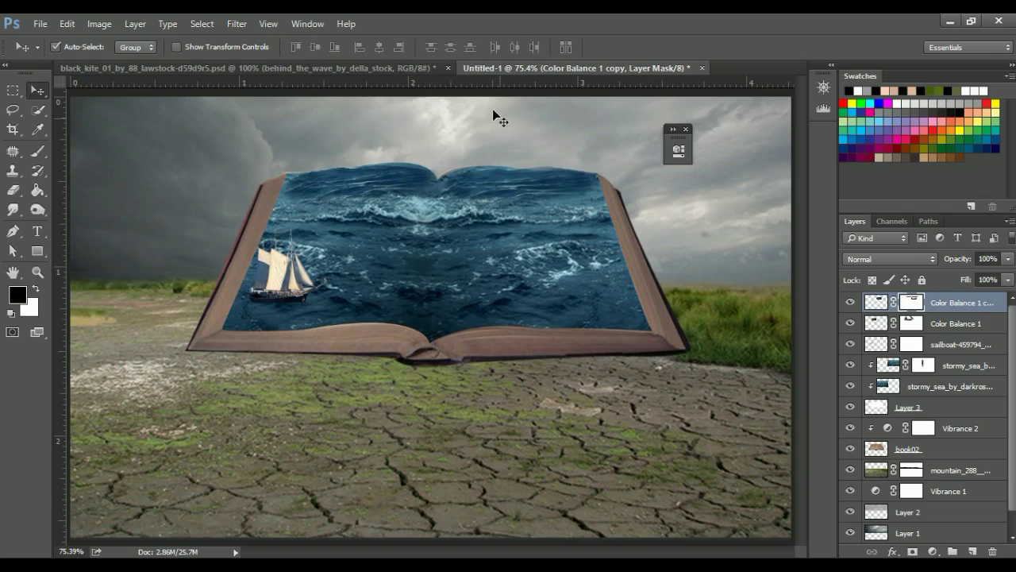
Step: Bring the behind_the_wave photo onto the right page, scaled down to about 68%
left_click(238, 67)
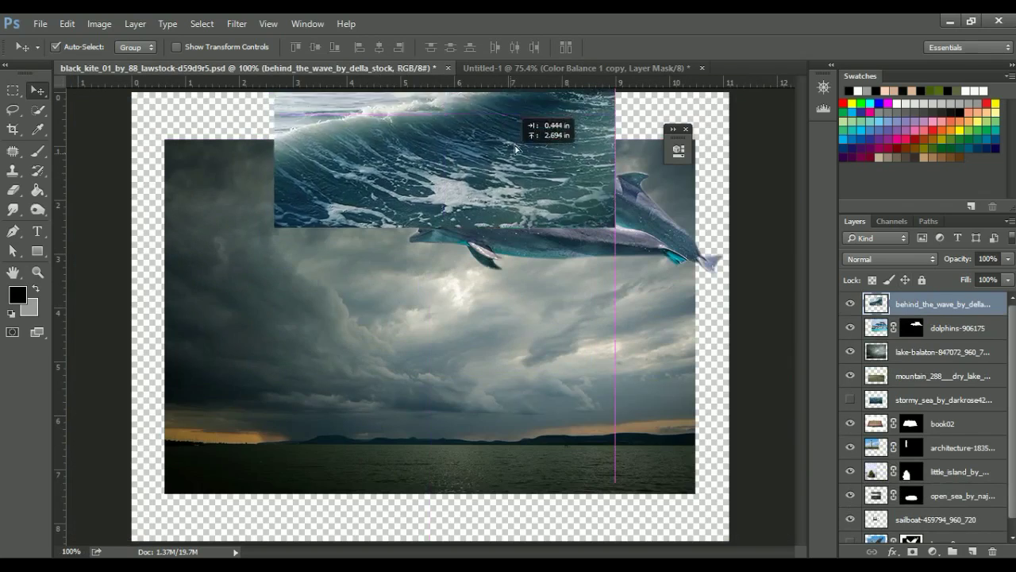
left_click_drag(567, 113, 429, 317)
key("ctrl+t")
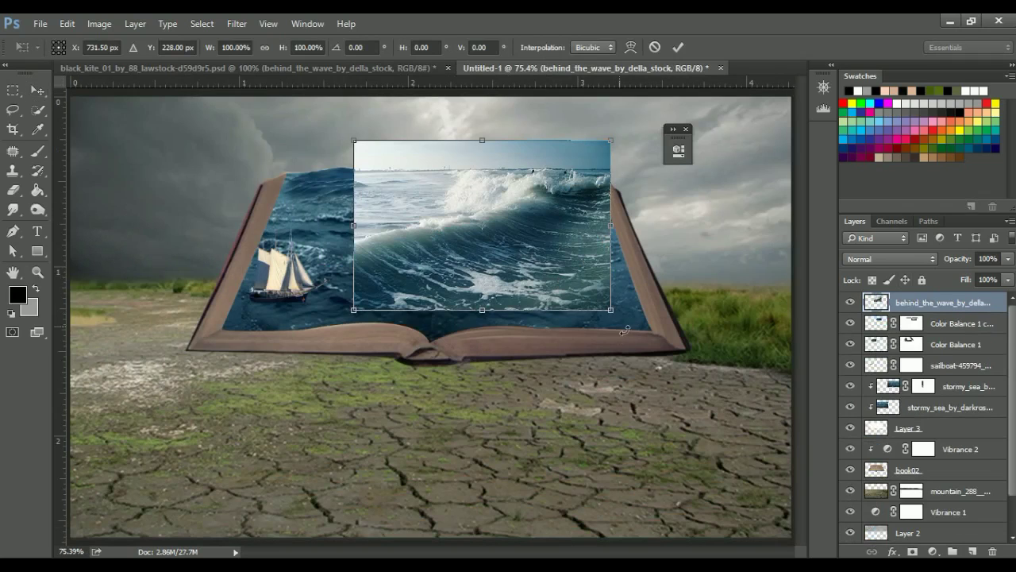
left_click_drag(612, 301, 569, 283)
left_click_drag(520, 238, 594, 293)
left_click_drag(646, 336, 631, 326)
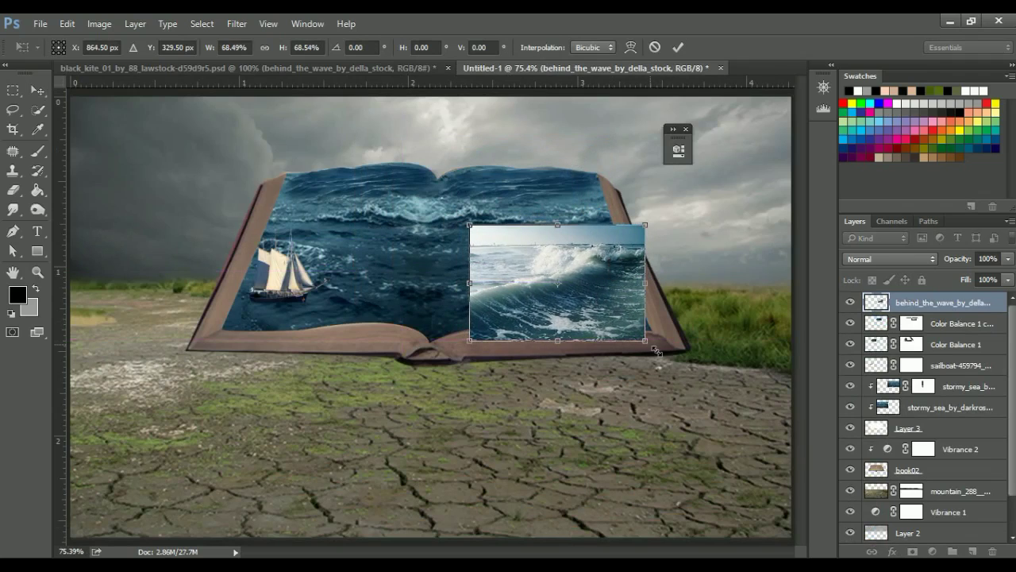
left_click_drag(603, 284, 624, 304)
key("Return")
Step: At 64% opacity, mask away the wave photo's hard top edge and spray, then restore full opacity
left_click(1008, 258)
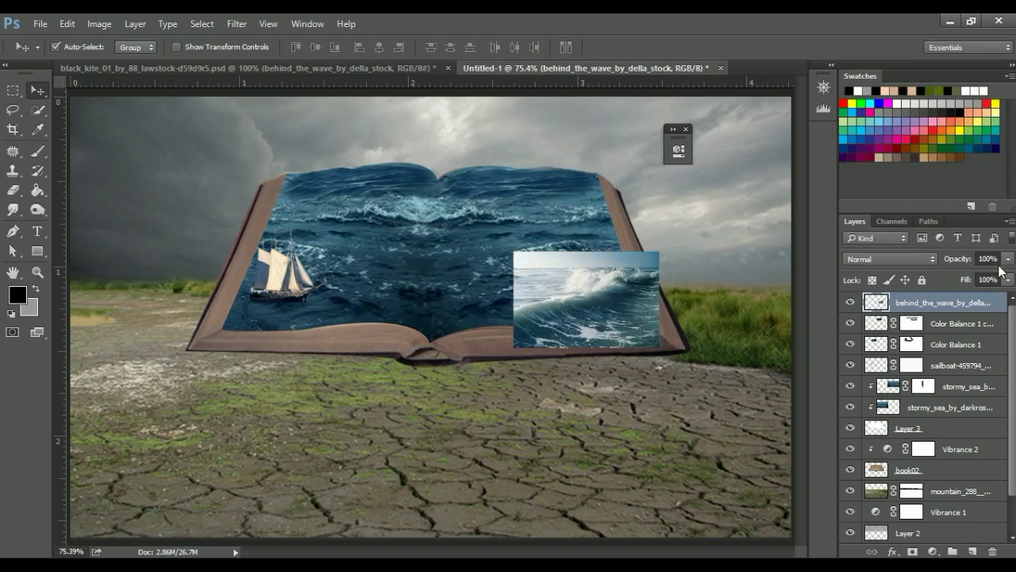
left_click_drag(1009, 276, 983, 279)
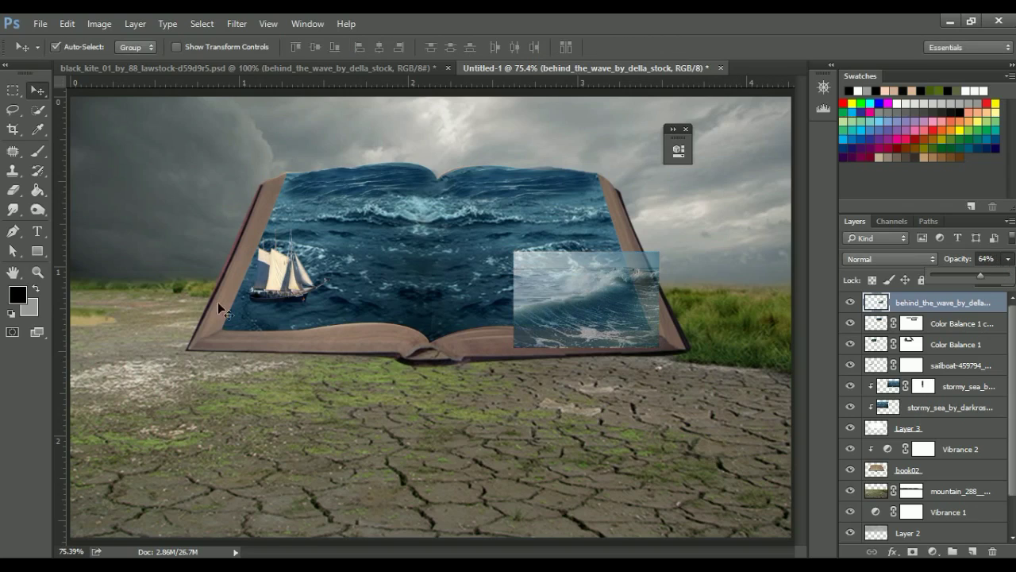
left_click(912, 551)
left_click(37, 150)
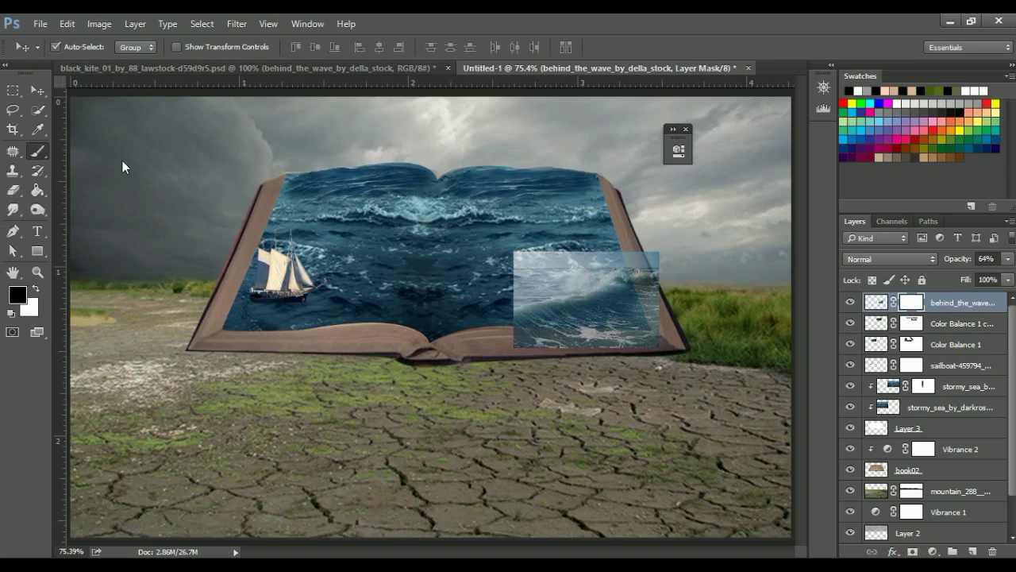
mouse_move(641, 246)
left_mouse_down()
mouse_move(659, 267)
mouse_move(659, 329)
mouse_move(517, 338)
left_mouse_up()
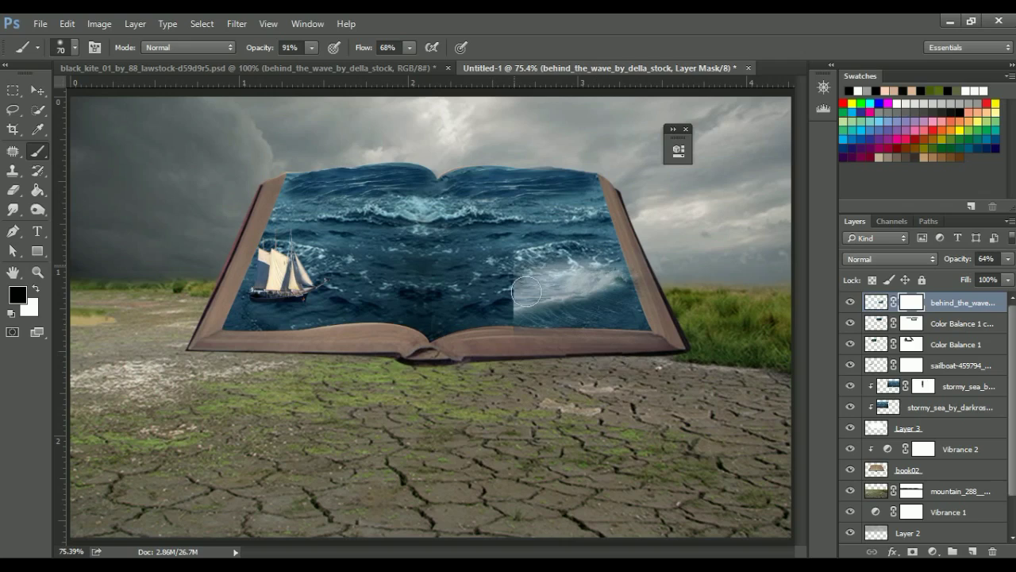
mouse_move(530, 296)
left_mouse_down()
mouse_move(553, 279)
mouse_move(523, 269)
mouse_move(517, 335)
left_mouse_up()
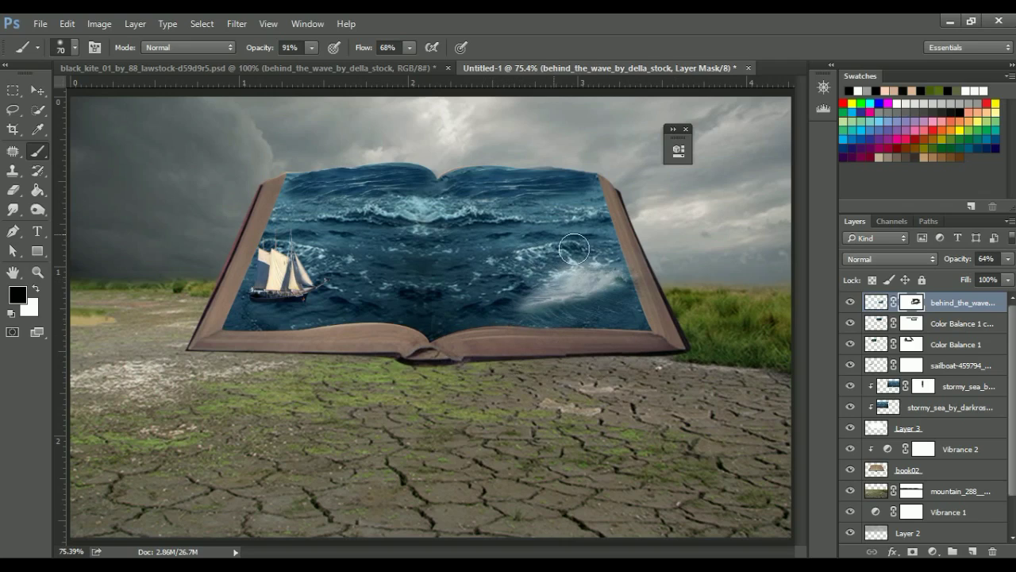
left_click_drag(616, 265, 653, 273)
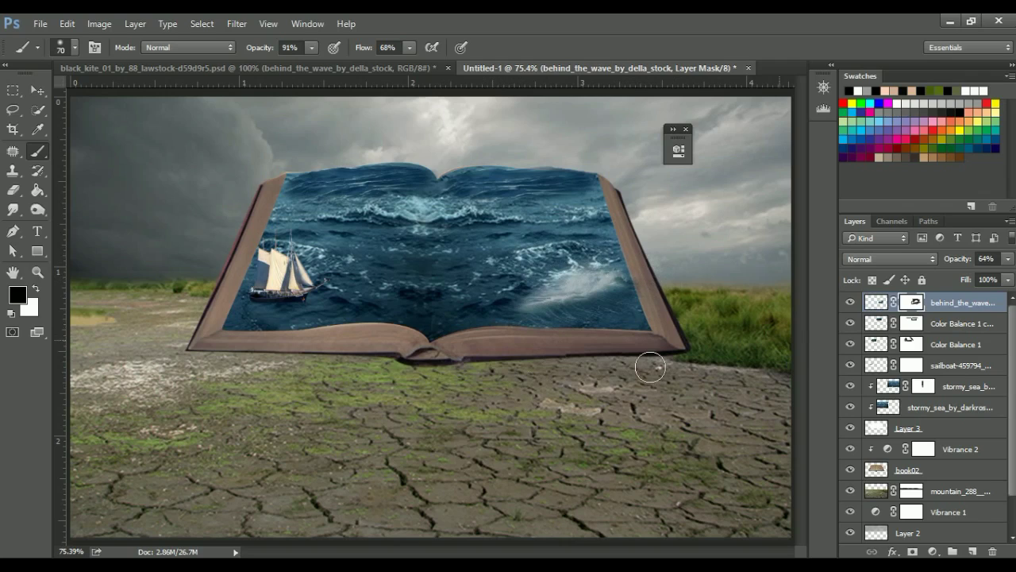
left_click_drag(991, 273, 1010, 274)
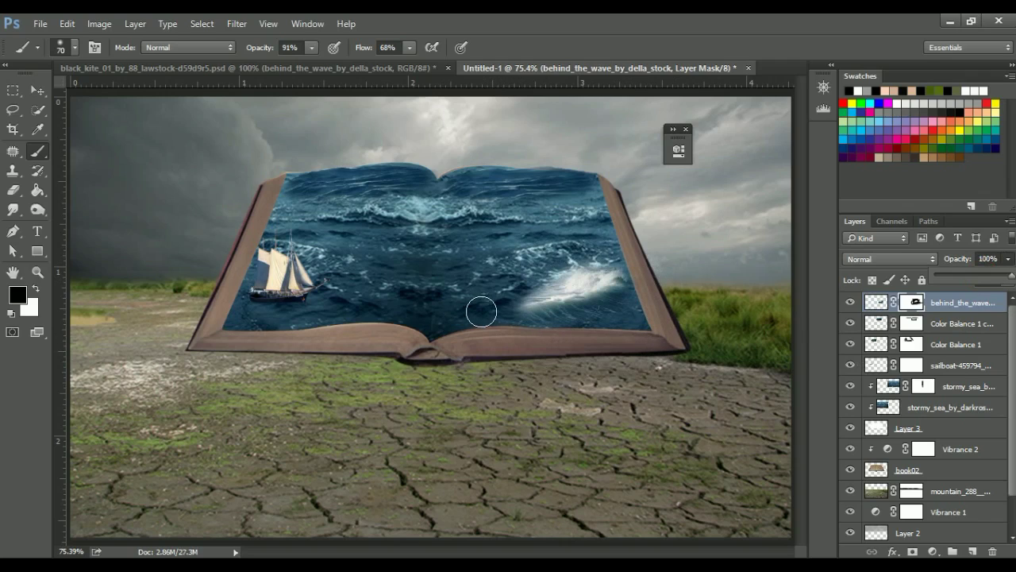
Step: Paint more of the mask to soften the bright wave crest
key("ctrl+2")
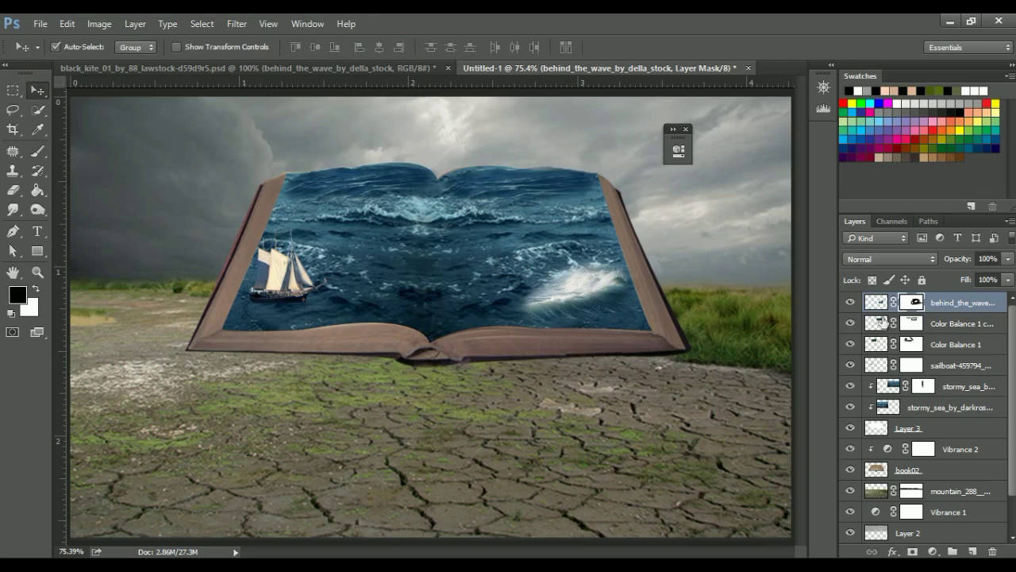
left_click(915, 302)
left_click_drag(556, 285, 599, 277)
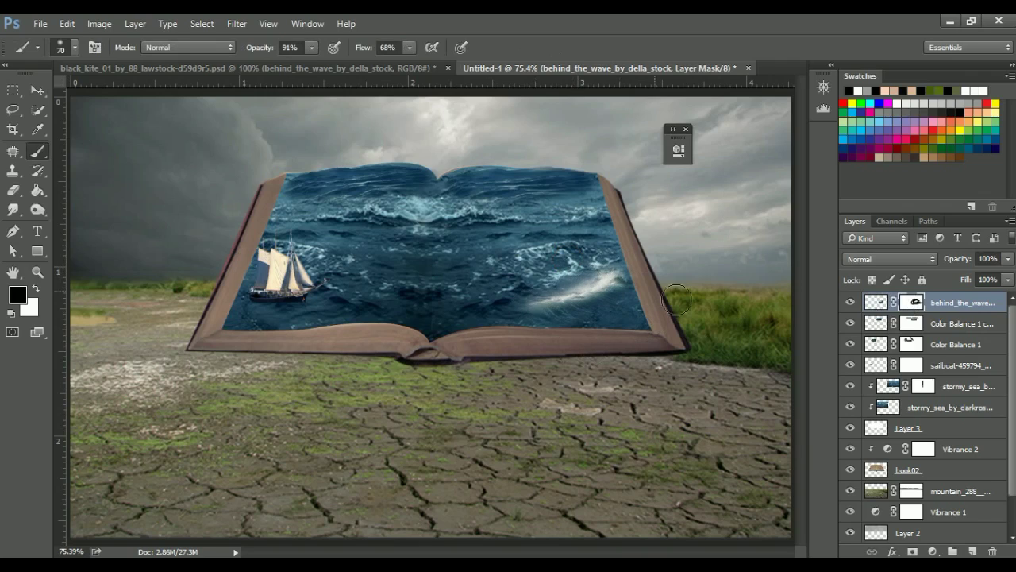
left_click_drag(596, 274, 601, 280)
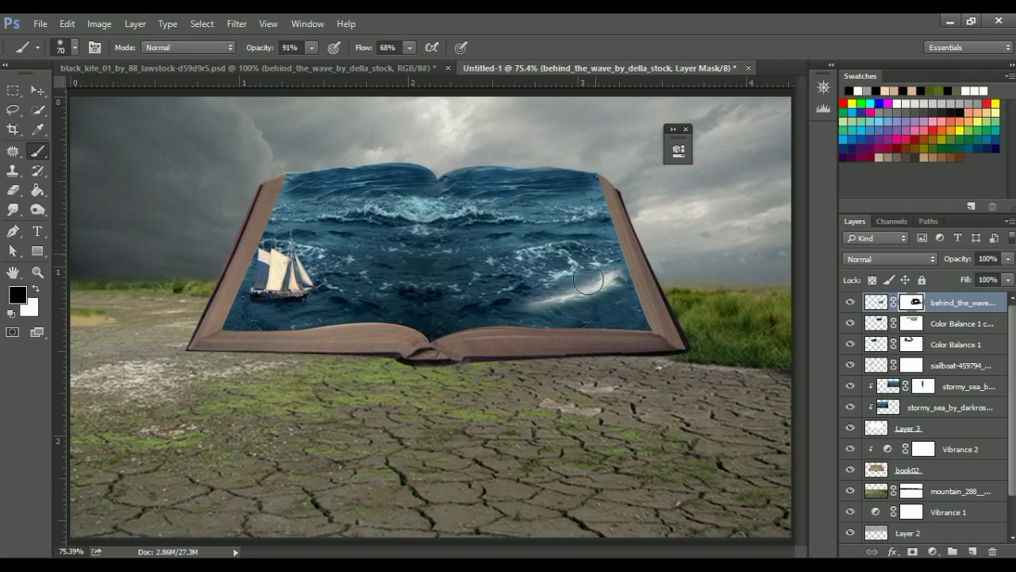
left_click_drag(631, 268, 612, 277)
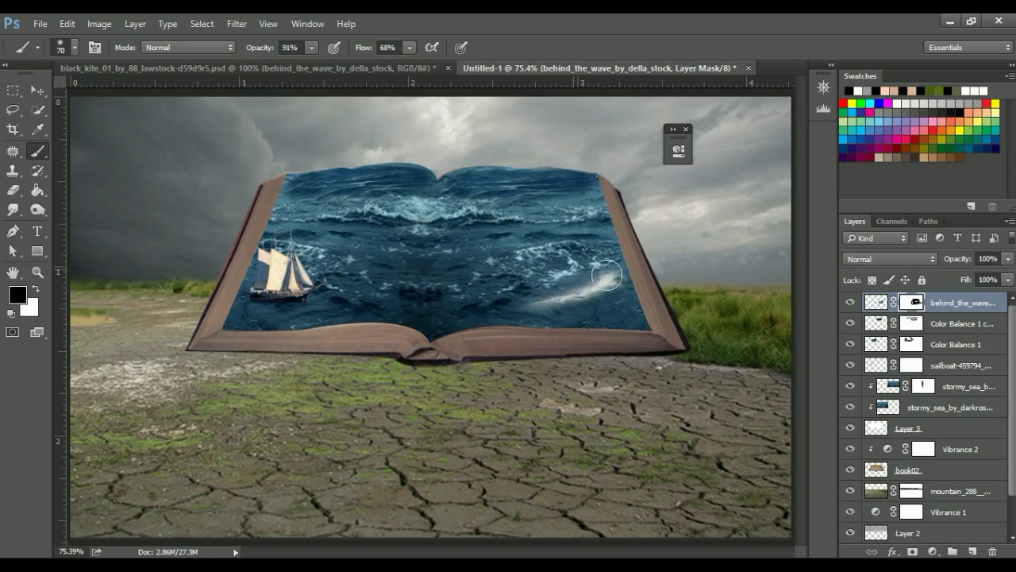
Step: Duplicate the wave crest, then move the copy near the book's centre and shrink it to about 86%
key("v")
key("ctrl+j")
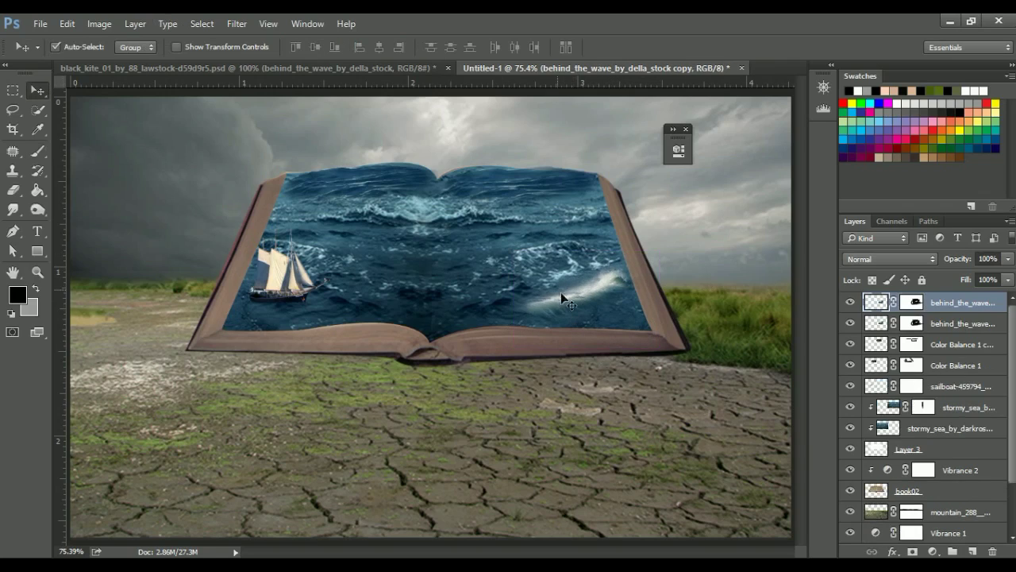
key("ctrl+t")
left_click_drag(415, 292, 356, 311)
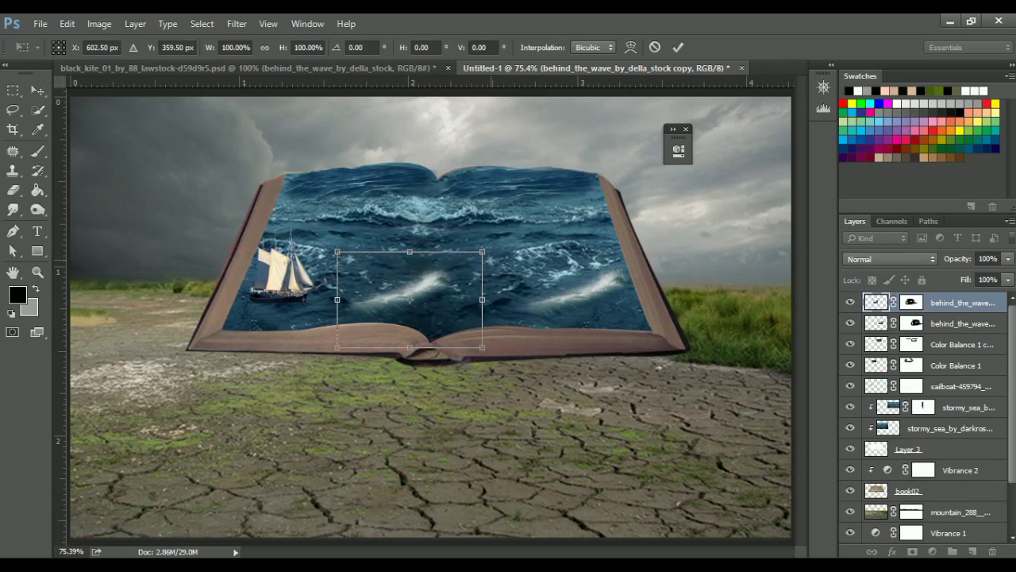
left_click_drag(410, 245, 410, 240)
left_click_drag(482, 347, 465, 318)
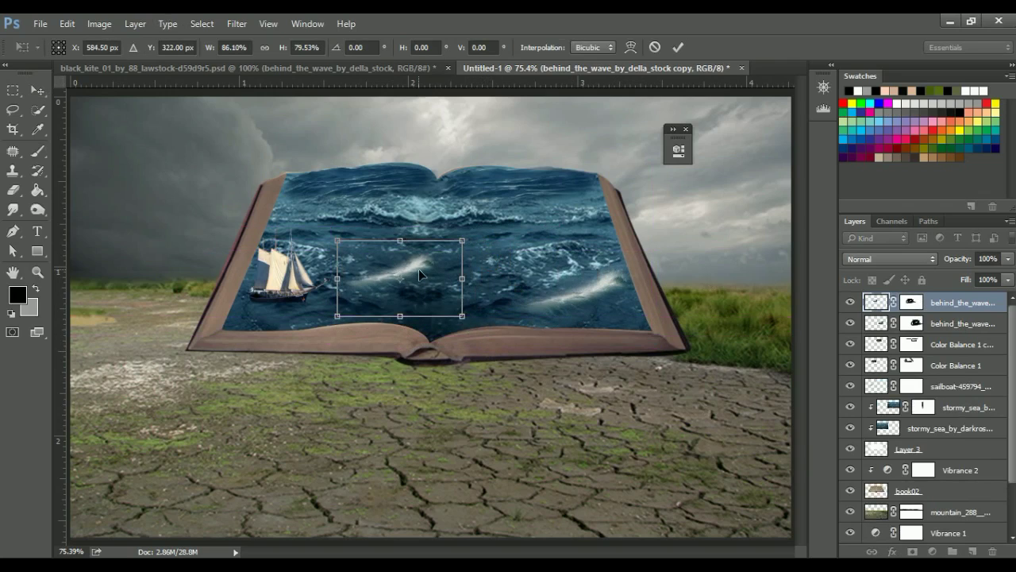
left_click_drag(465, 238, 455, 259)
key("Return")
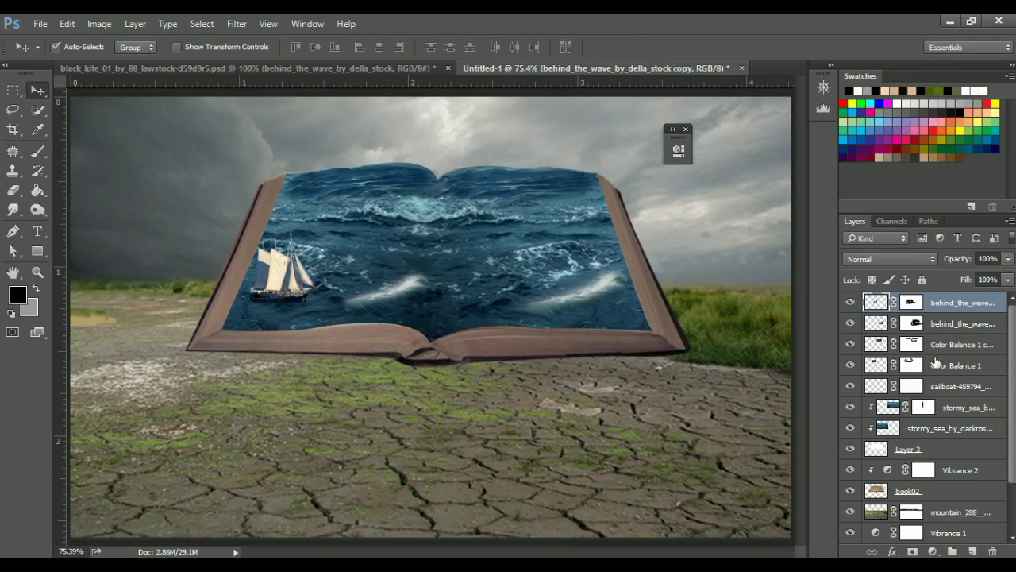
key("ctrl+Tab")
Step: Bring the waterfall under the book's lower edge and resize it to about 103%
mouse_move(469, 358)
left_mouse_down()
mouse_move(502, 471)
mouse_move(563, 477)
left_mouse_up()
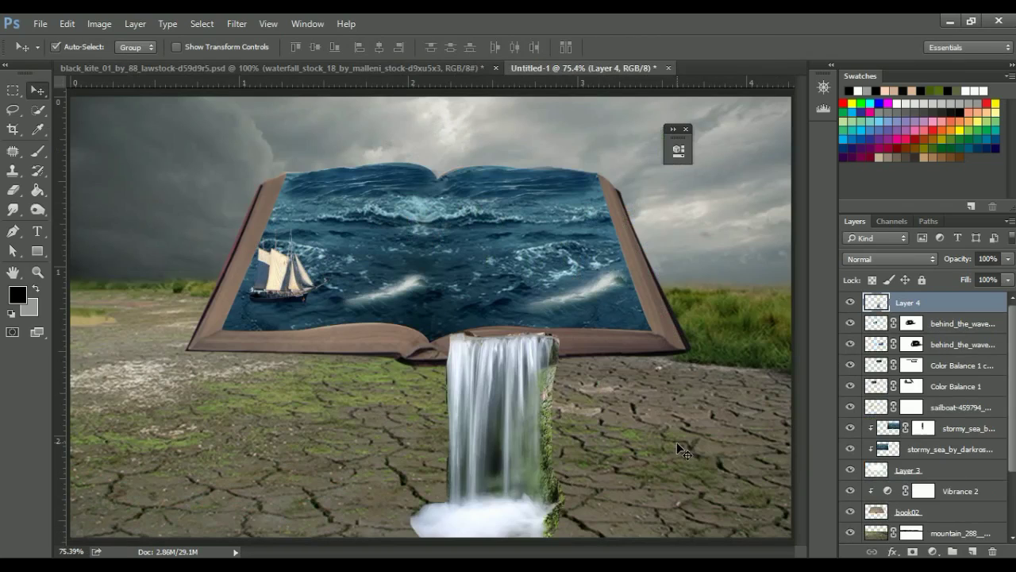
key("ctrl+t")
left_click_drag(521, 409, 436, 401)
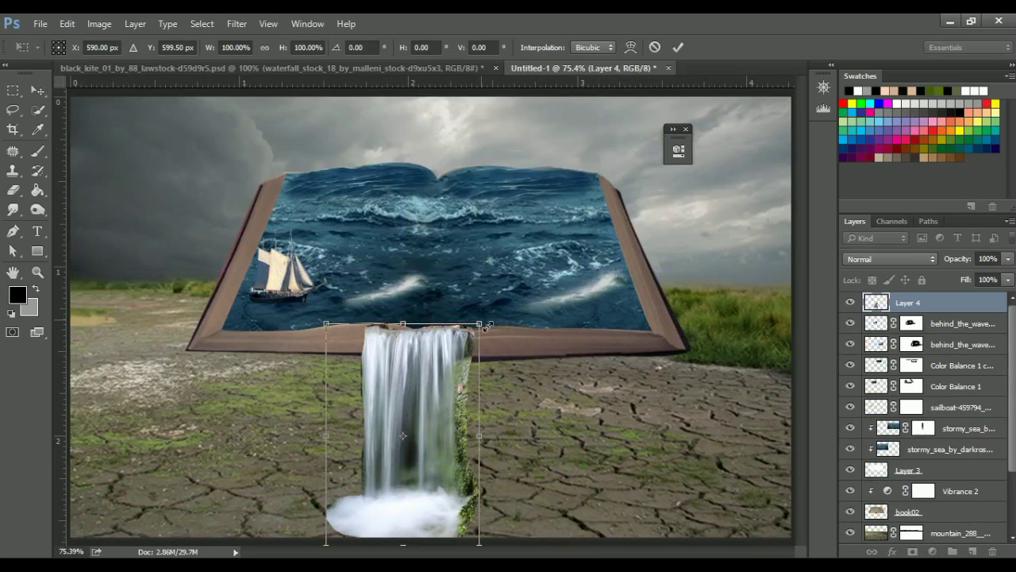
left_click_drag(487, 325, 493, 315)
left_click_drag(442, 385, 438, 375)
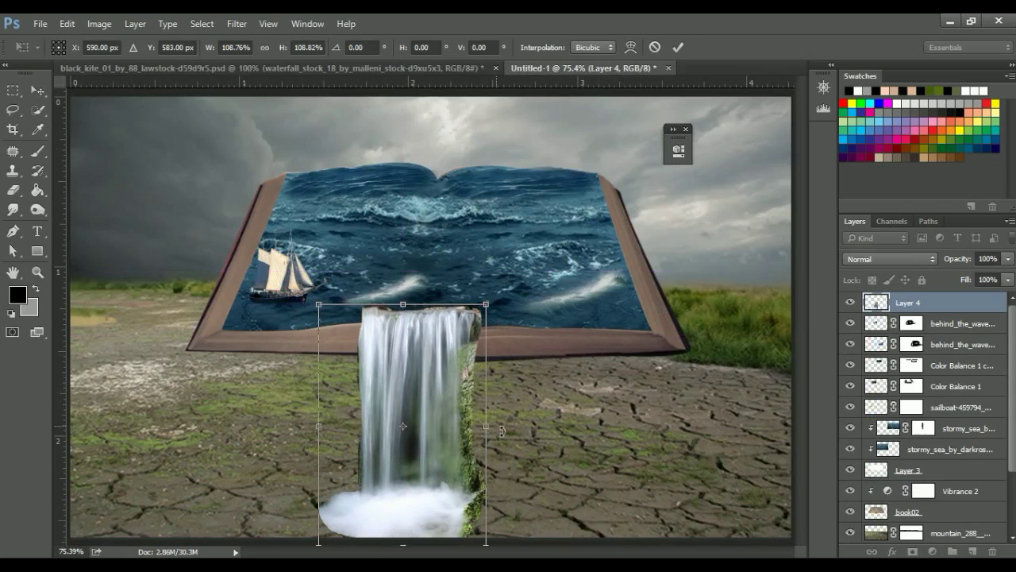
left_click_drag(492, 552, 487, 549)
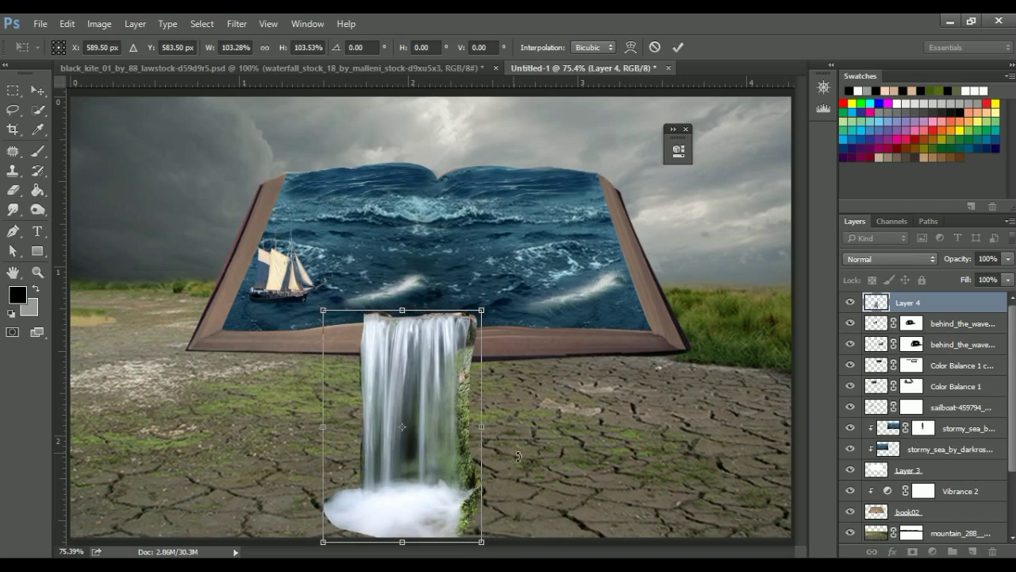
key("Return")
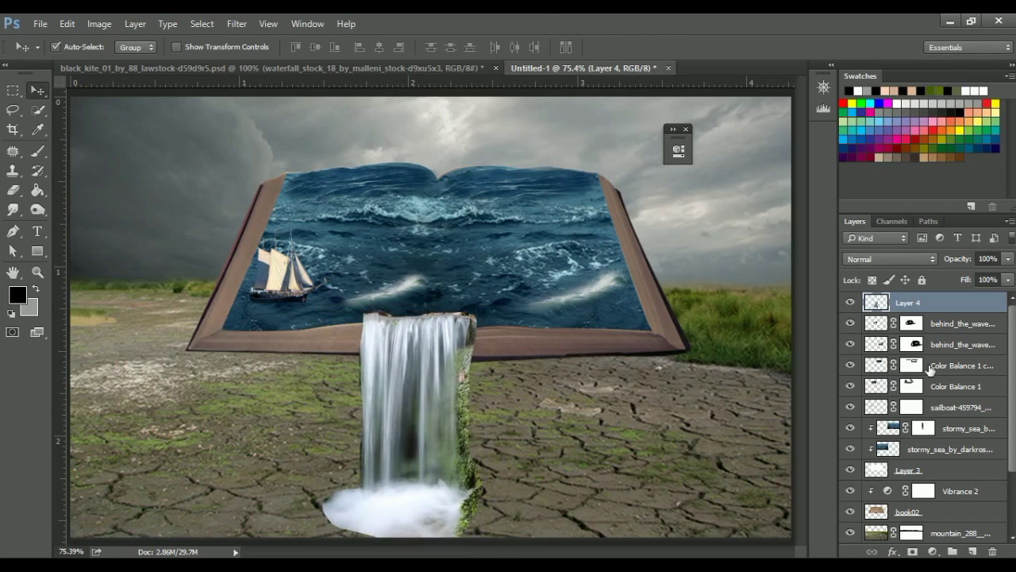
Step: Mask the waterfall, painting away its mossy right strip, left edge and base mist
left_click(913, 551)
key("b")
mouse_move(473, 333)
left_mouse_down()
mouse_move(494, 366)
mouse_move(472, 300)
mouse_move(479, 306)
mouse_move(461, 317)
mouse_move(366, 316)
mouse_move(400, 310)
left_mouse_up()
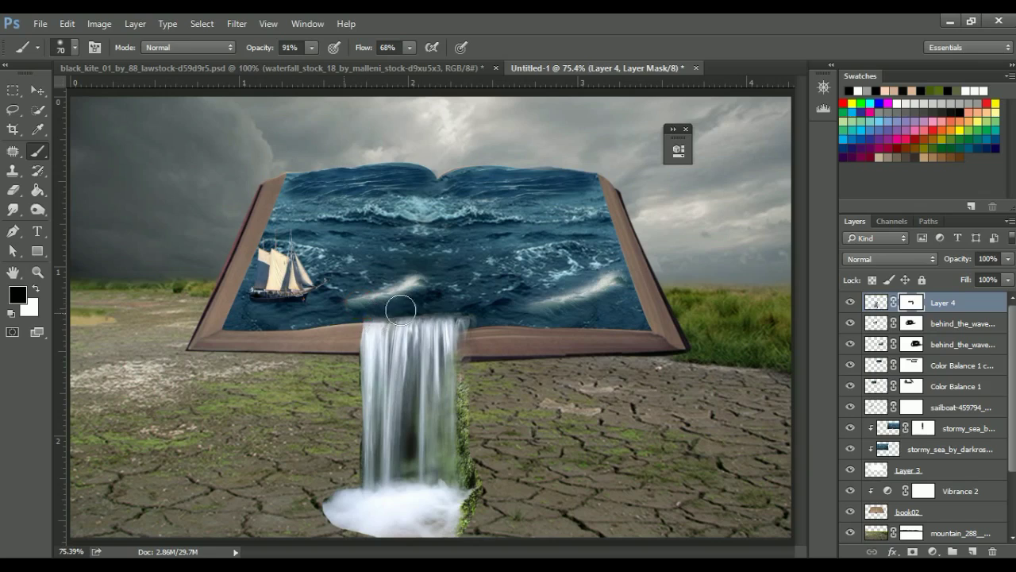
left_click_drag(500, 330, 486, 548)
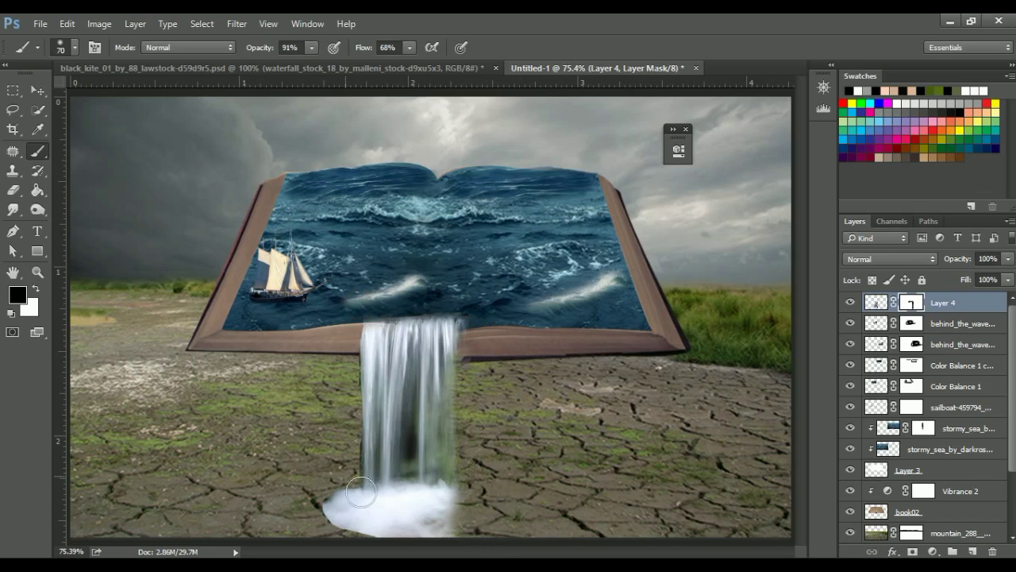
mouse_move(360, 494)
left_mouse_down()
mouse_move(361, 373)
mouse_move(363, 430)
left_mouse_up()
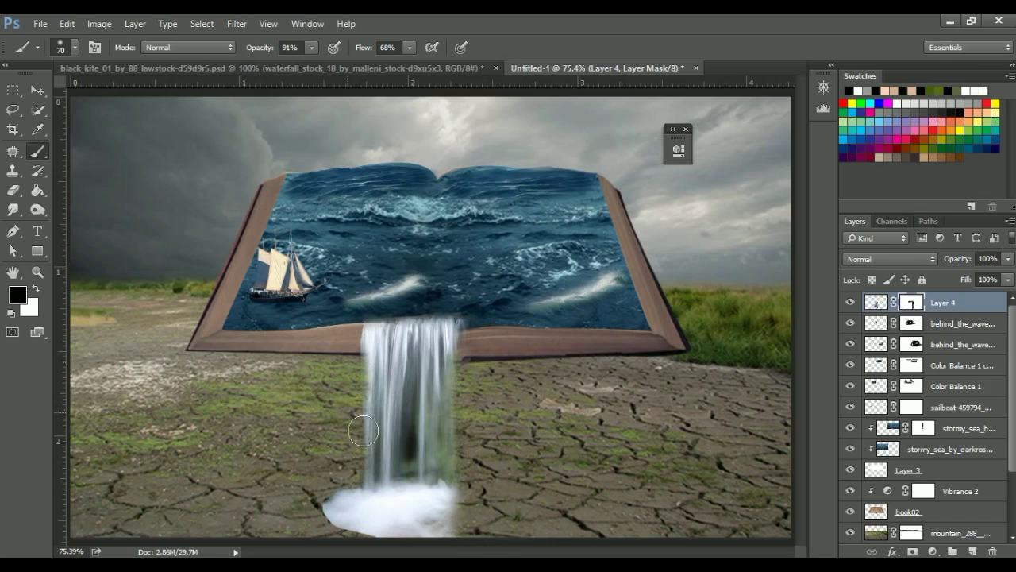
mouse_move(328, 540)
left_mouse_down()
mouse_move(408, 551)
mouse_move(363, 551)
left_mouse_up()
left_click_drag(358, 401, 358, 391)
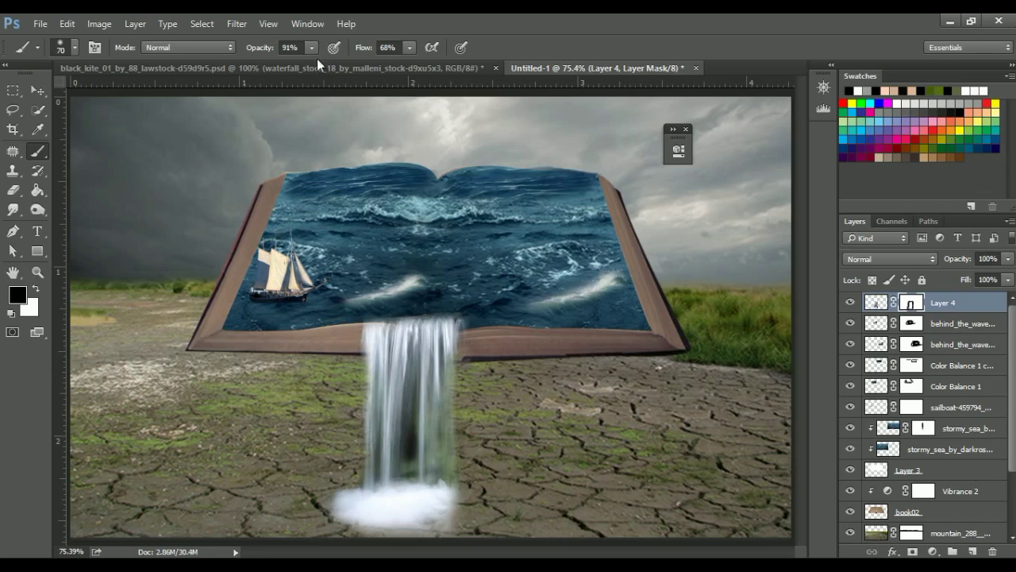
Step: Nudge the waterfall about 22 px right and slightly up to align it under the book
key("v")
left_click_drag(423, 397, 441, 397)
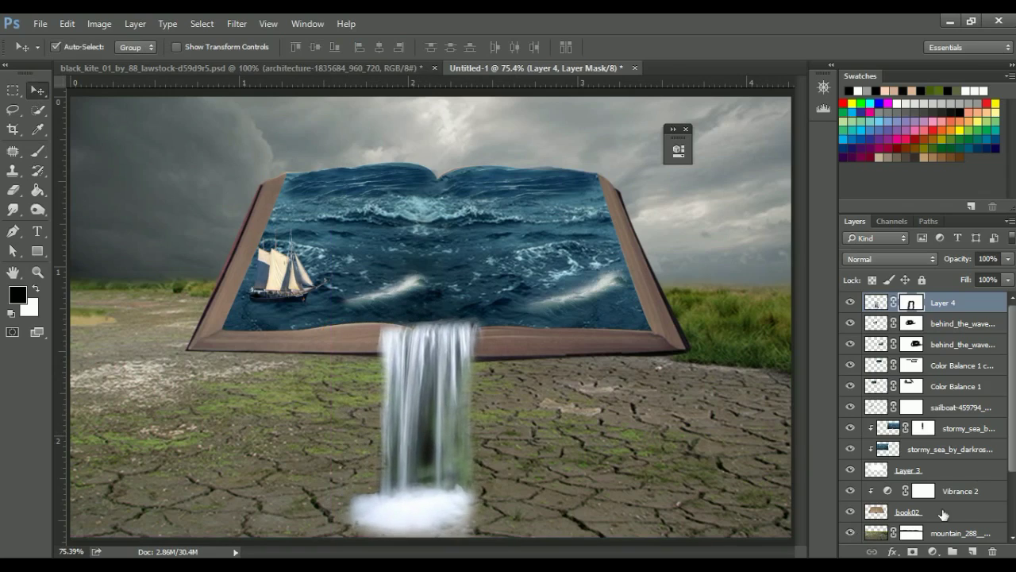
key("b")
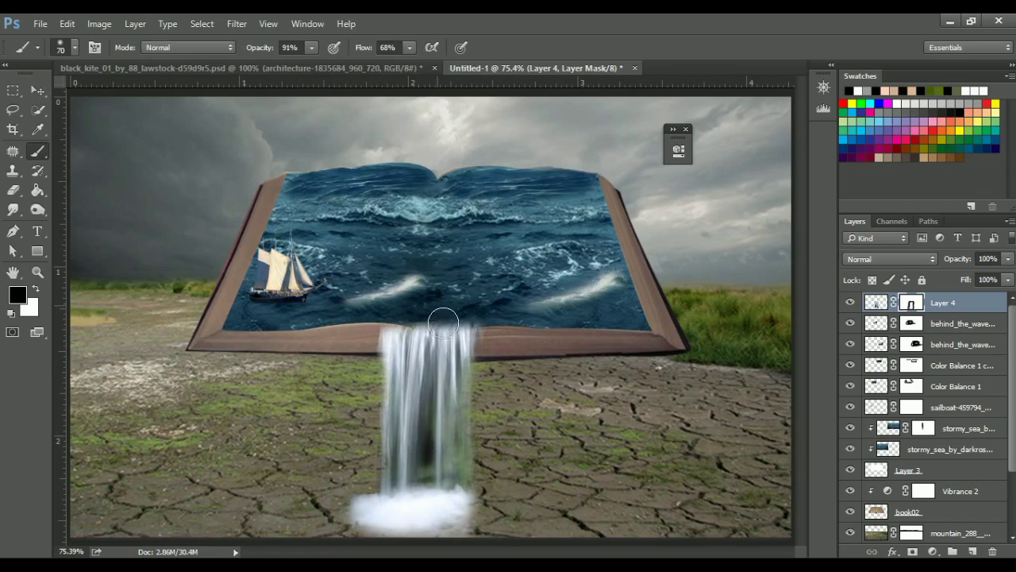
left_click(37, 89)
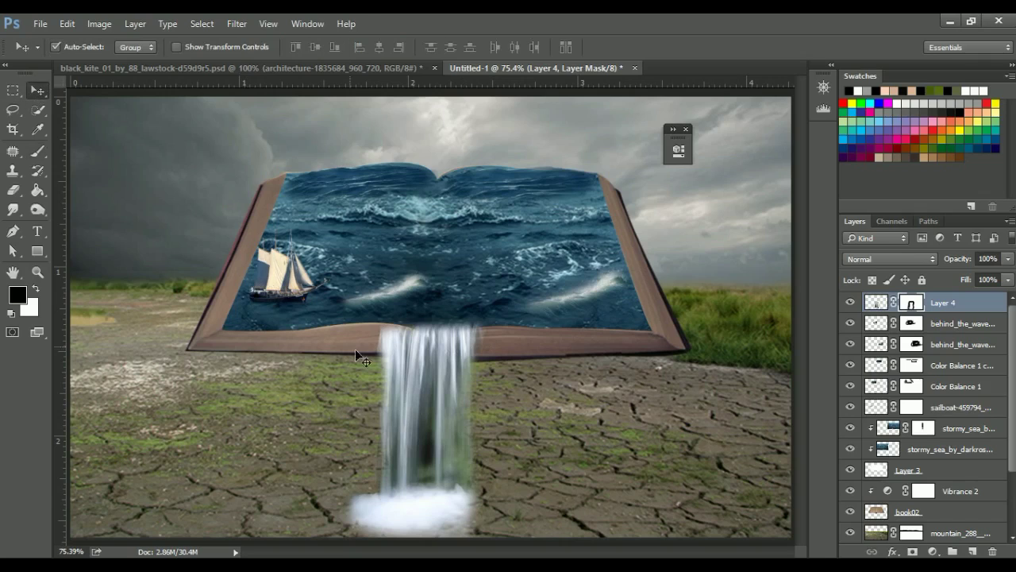
left_click_drag(417, 384, 417, 372)
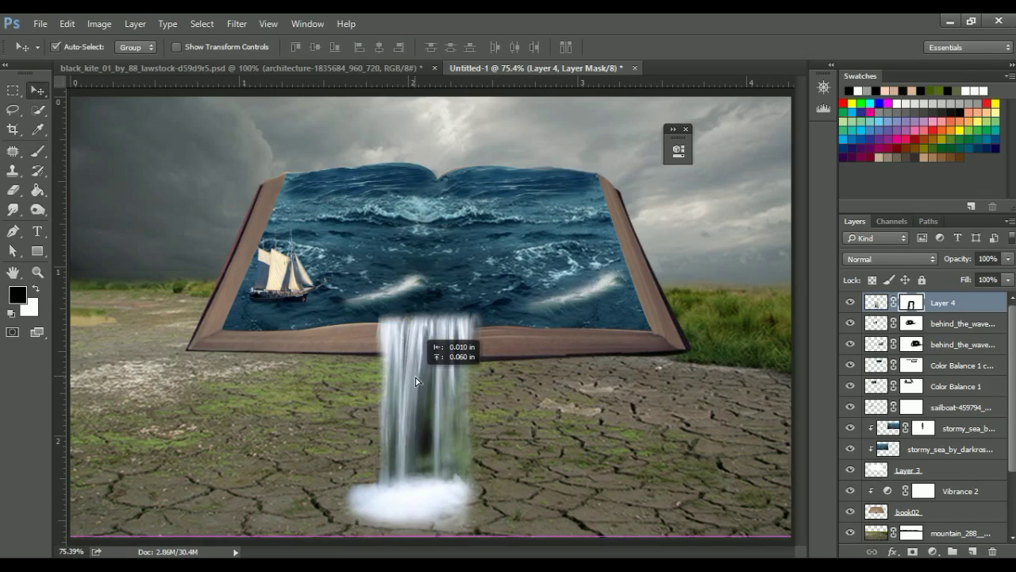
left_click(38, 129)
left_click(38, 151)
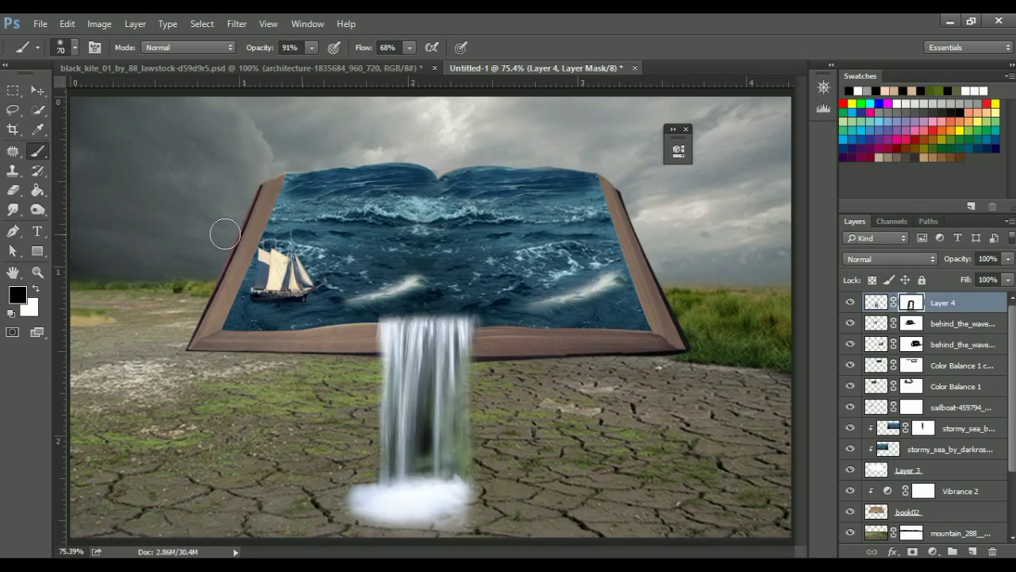
left_click(39, 88)
key("ctrl+Tab")
Step: Place a small little_island rock near the top-left page and mask its base into the waves
mouse_move(351, 390)
left_mouse_down()
mouse_move(515, 79)
mouse_move(550, 263)
left_mouse_up()
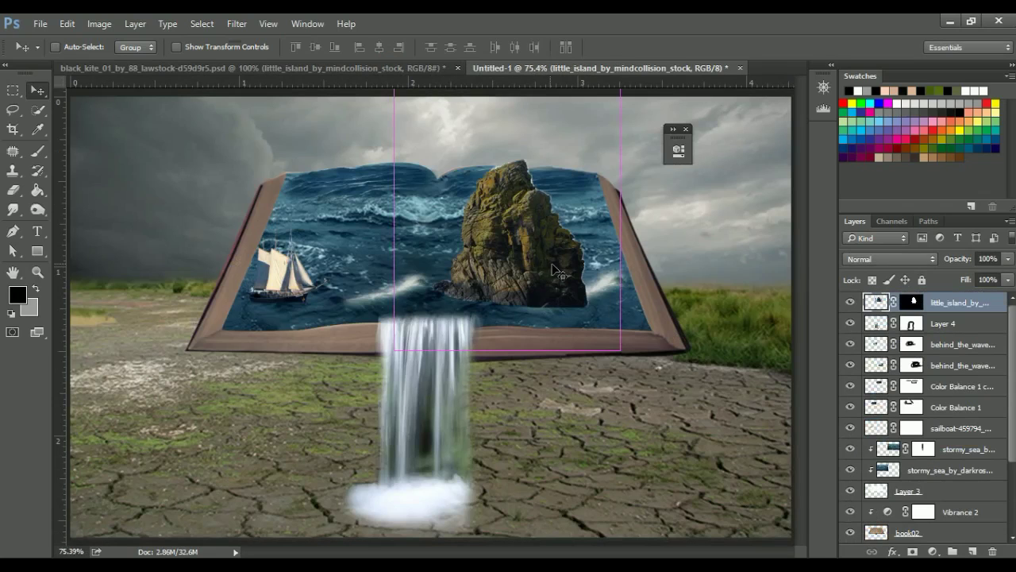
key("ctrl+t")
mouse_move(630, 359)
left_mouse_down()
mouse_move(596, 290)
mouse_move(565, 272)
left_mouse_up()
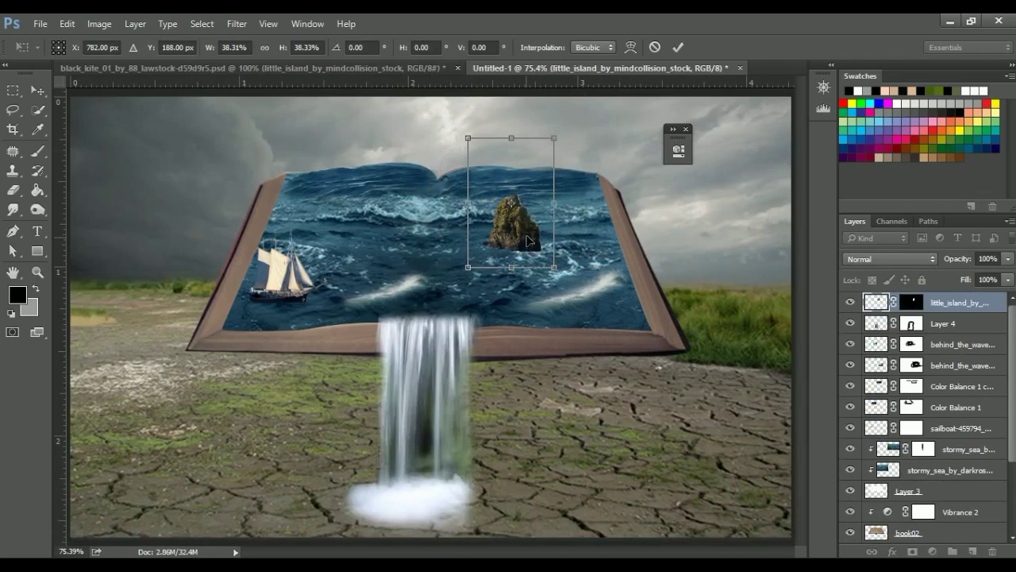
mouse_move(530, 239)
left_mouse_down()
mouse_move(517, 225)
mouse_move(338, 218)
mouse_move(355, 229)
left_mouse_up()
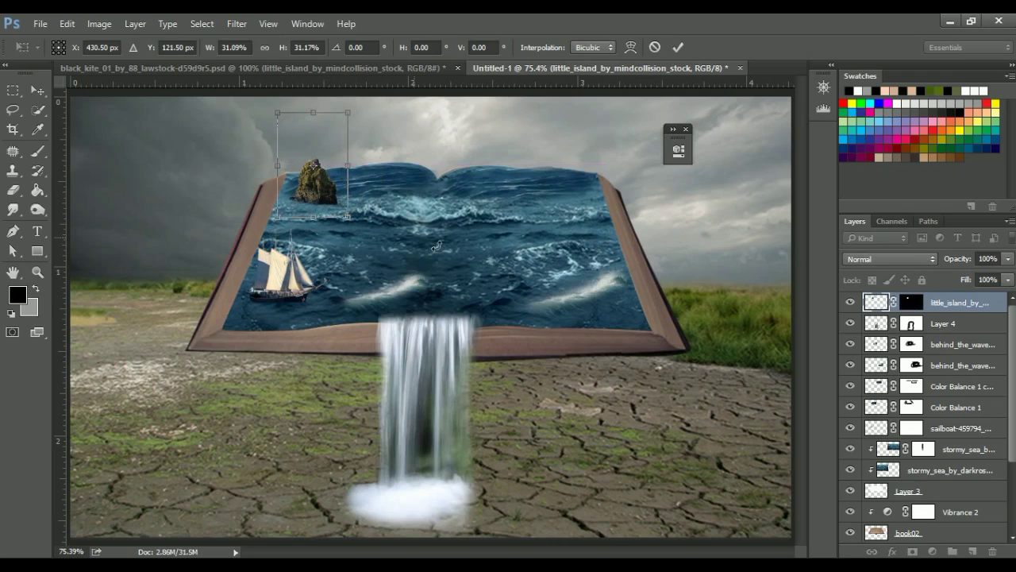
key("Return")
right_click(911, 302)
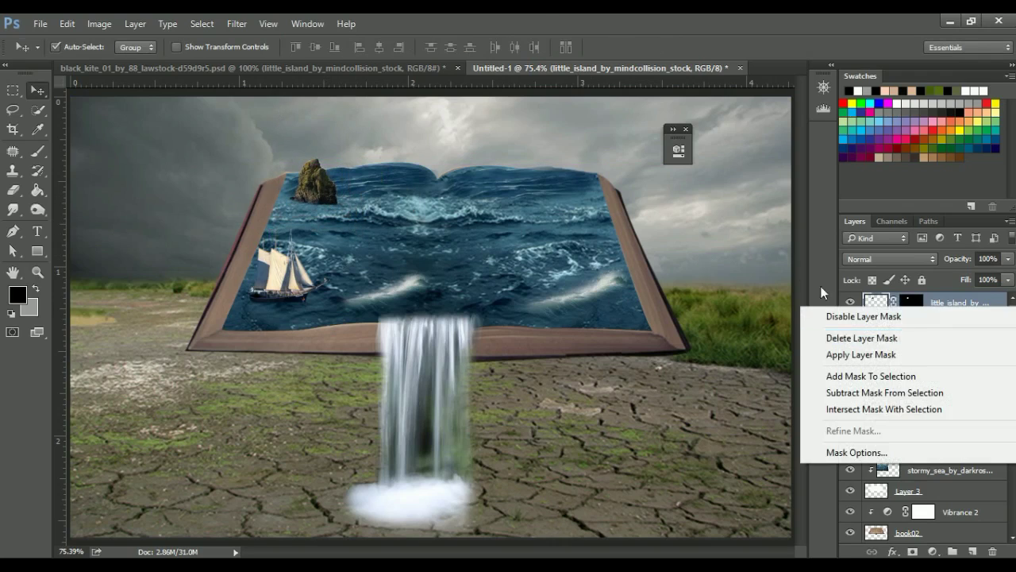
left_click(844, 353)
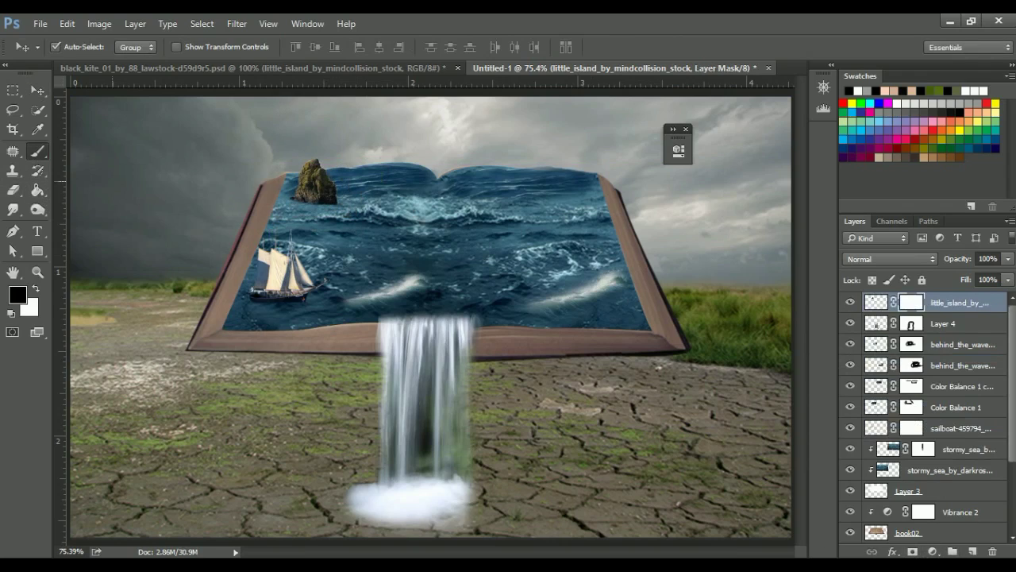
left_click(37, 151)
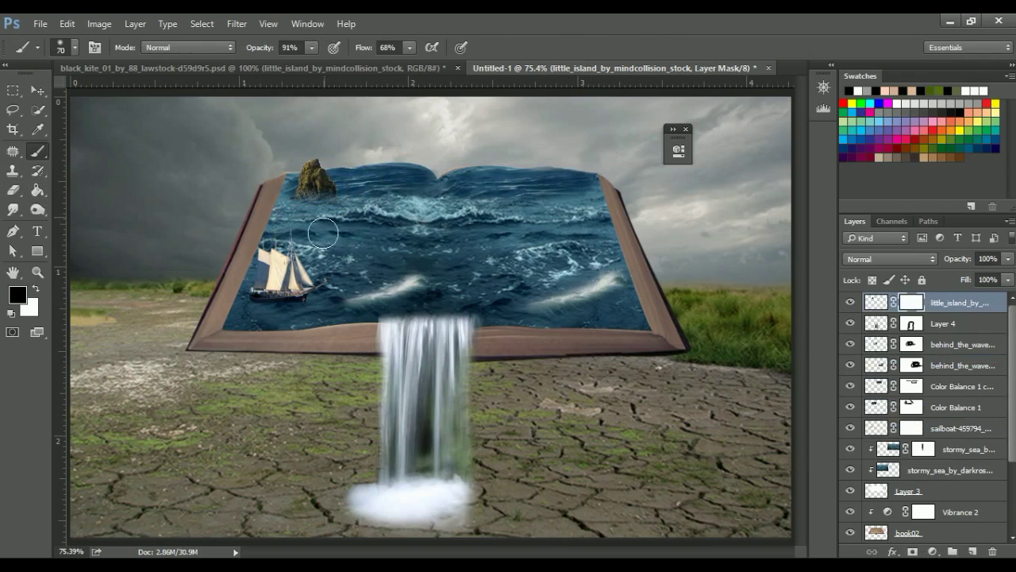
mouse_move(329, 229)
left_mouse_down()
mouse_move(362, 230)
mouse_move(259, 239)
left_mouse_up()
Step: Duplicate the rock island onto the lower right page and resize the copy
left_click(38, 92)
left_click_drag(483, 257, 361, 262)
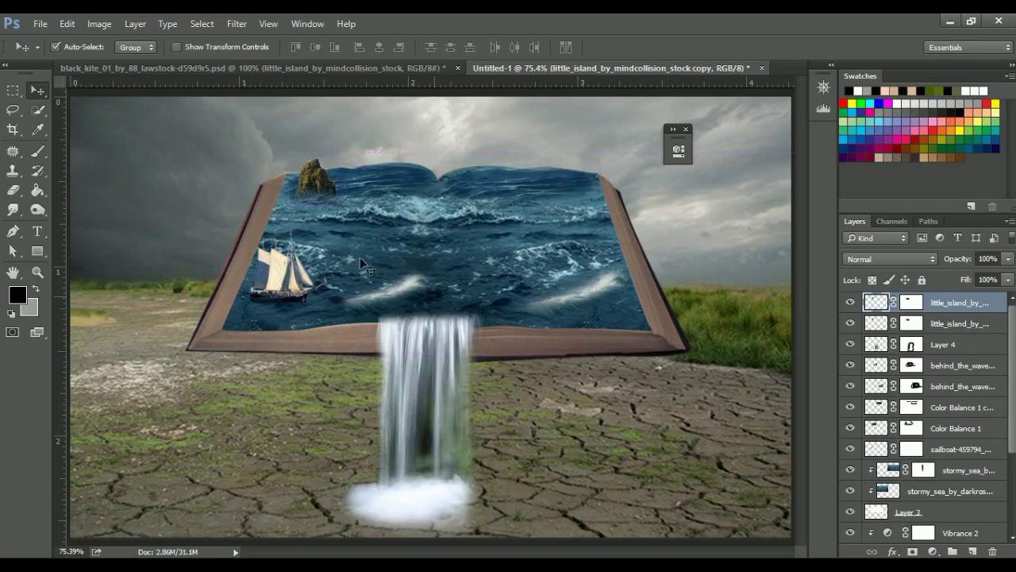
mouse_move(317, 185)
left_mouse_down()
mouse_move(617, 299)
mouse_move(644, 265)
left_mouse_up()
key("ctrl+t")
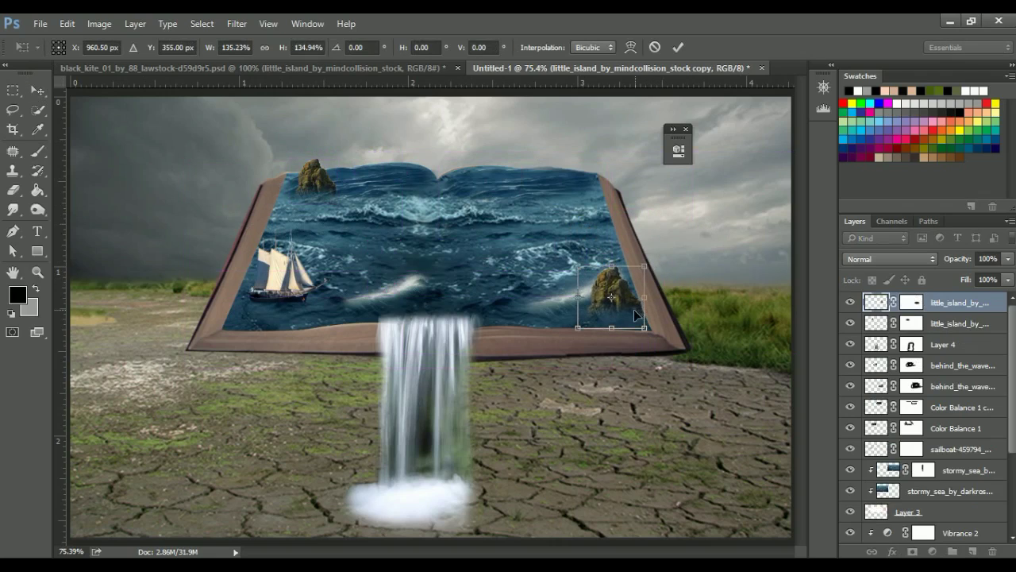
left_click_drag(635, 315, 630, 314)
key("Return")
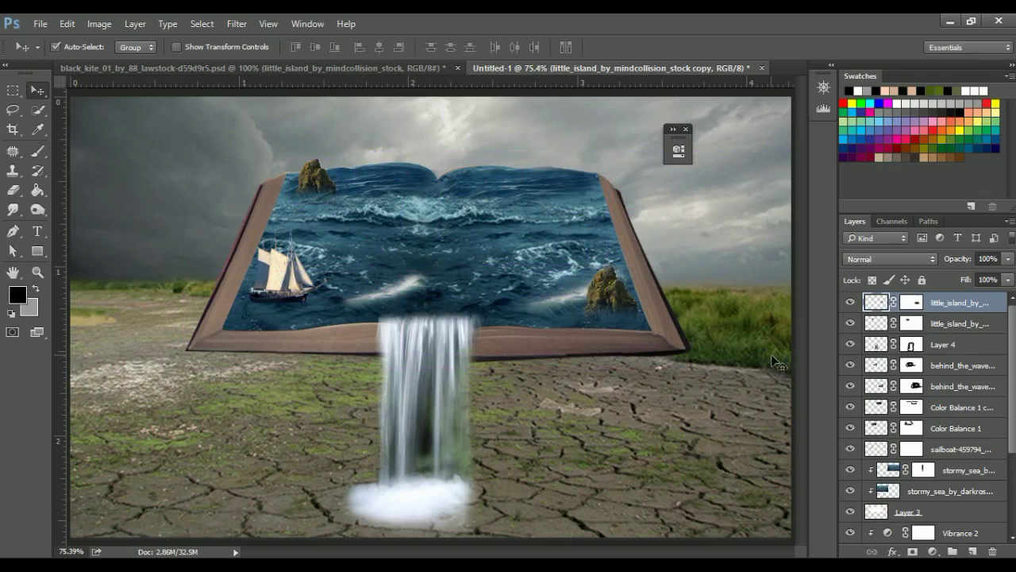
Step: In the black_kite document, show the architecture layer, hide the rock island layer and apply the architecture mask
left_click(380, 67)
left_click(850, 470)
left_click(850, 496)
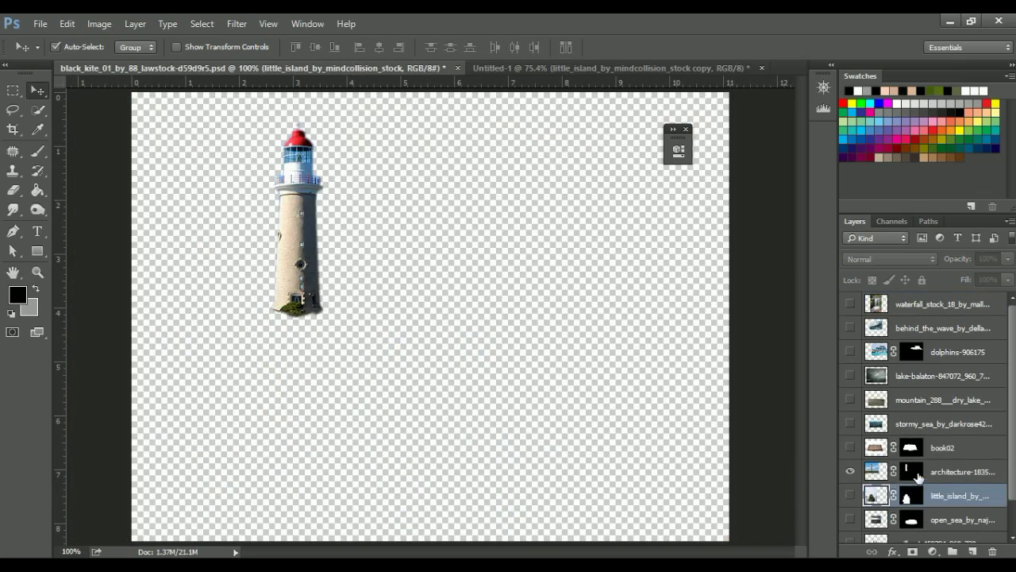
right_click(911, 471)
left_click(841, 358)
Step: Bring the lighthouse into the book scene, scaled to about 66%, on the lower-right rock
left_click_drag(301, 262, 558, 301)
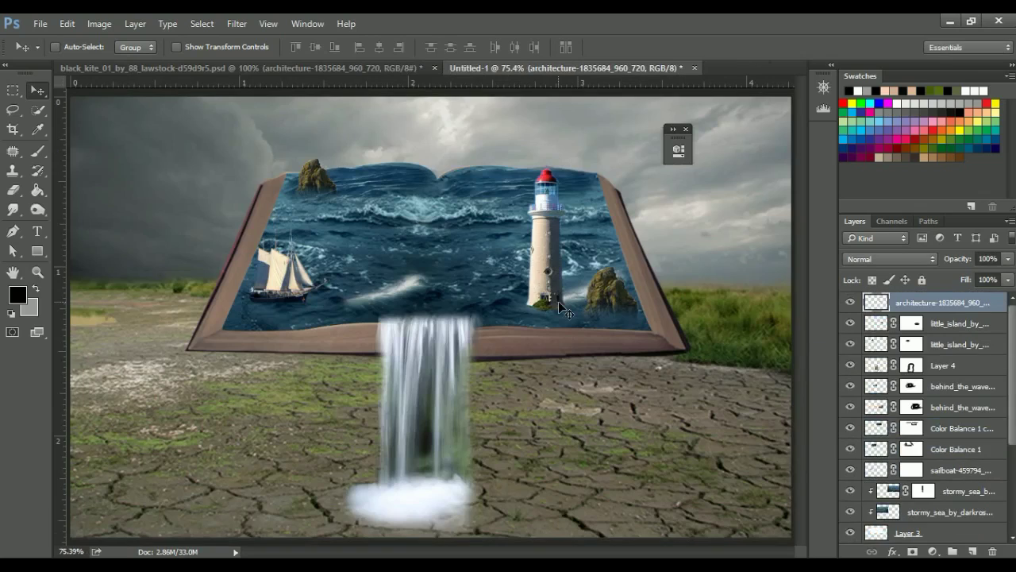
key("ctrl+t")
left_click_drag(565, 168, 556, 187)
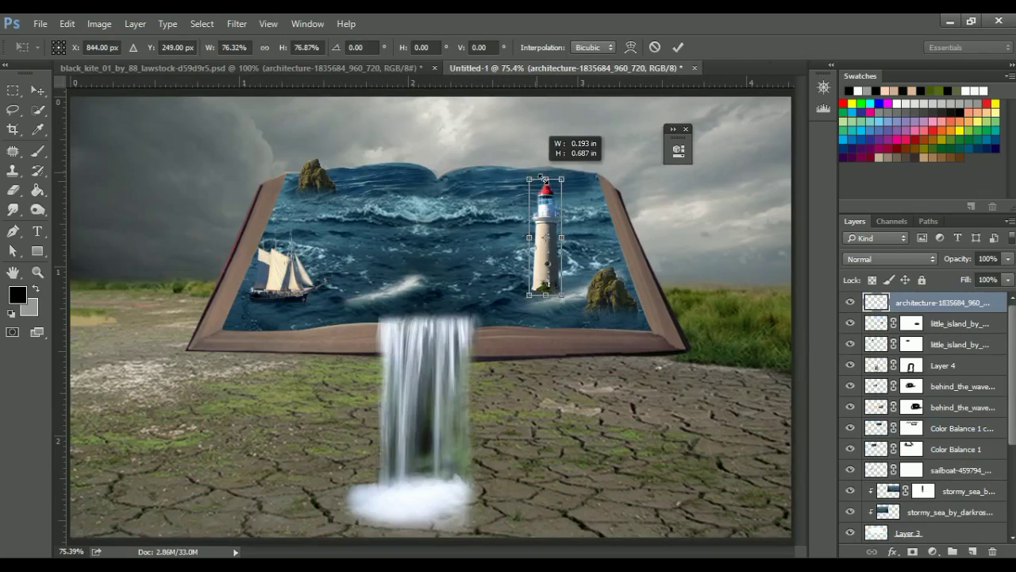
left_click_drag(552, 239, 615, 261)
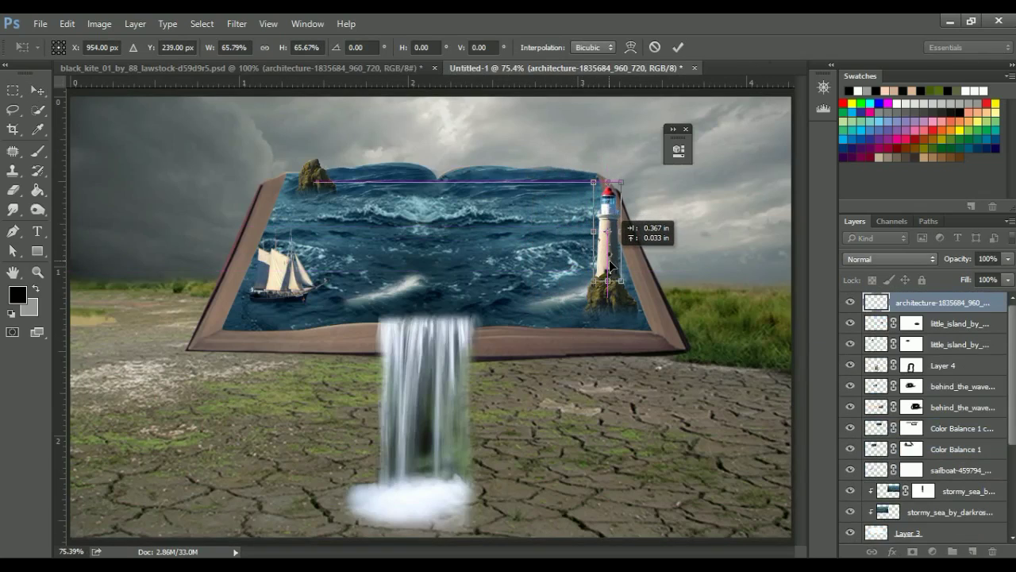
key("Return")
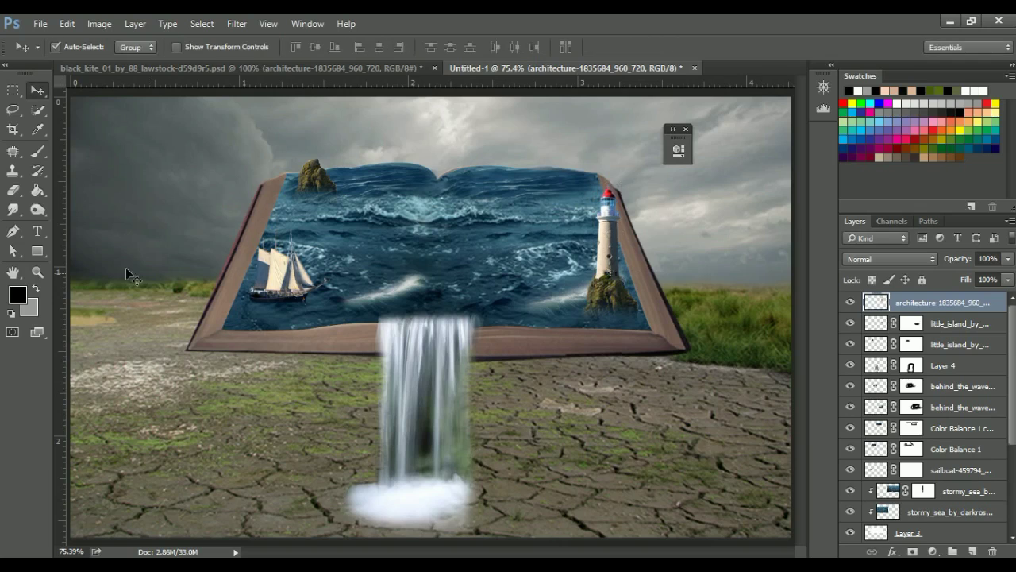
Step: Zoom in on the lighthouse, give its layer a mask, then fit the composition on screen
key("z")
left_click_drag(691, 341, 727, 359)
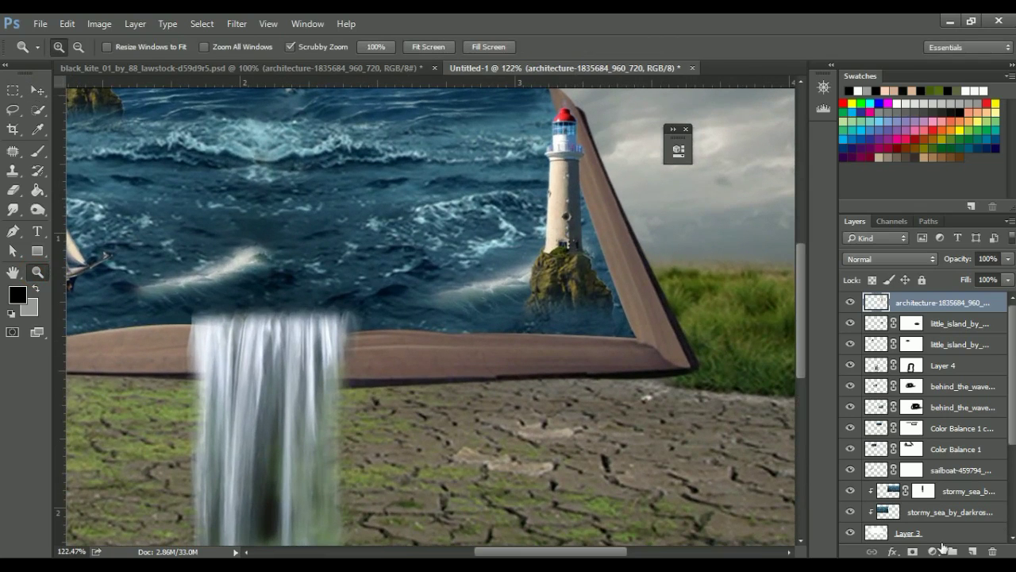
left_click(37, 150)
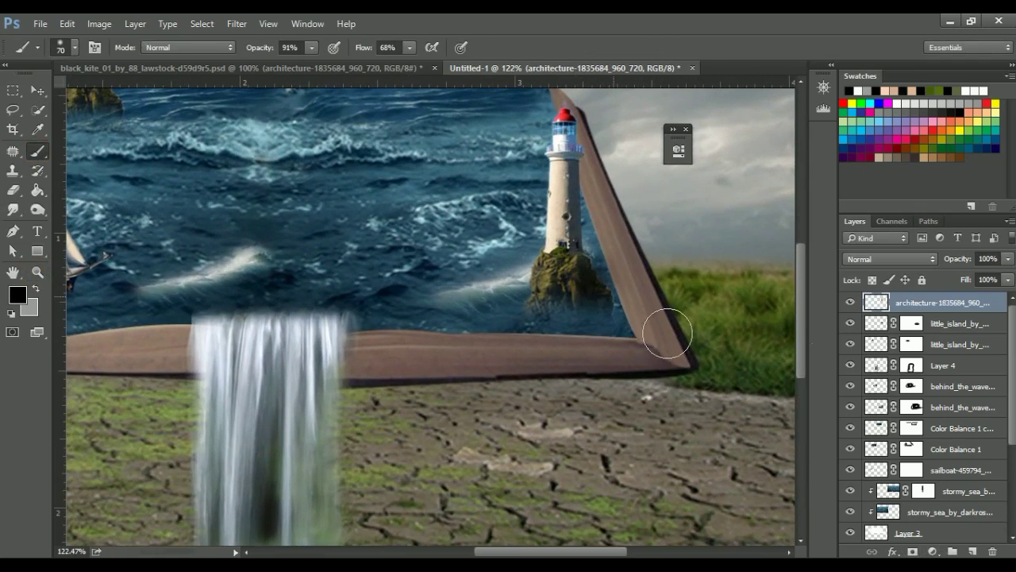
left_click(912, 551)
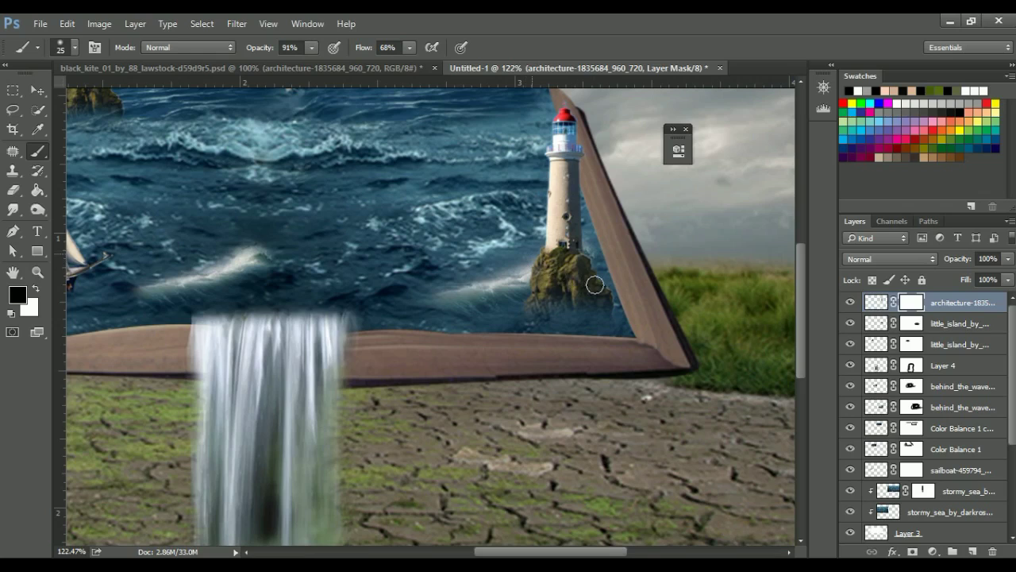
key("ctrl+t")
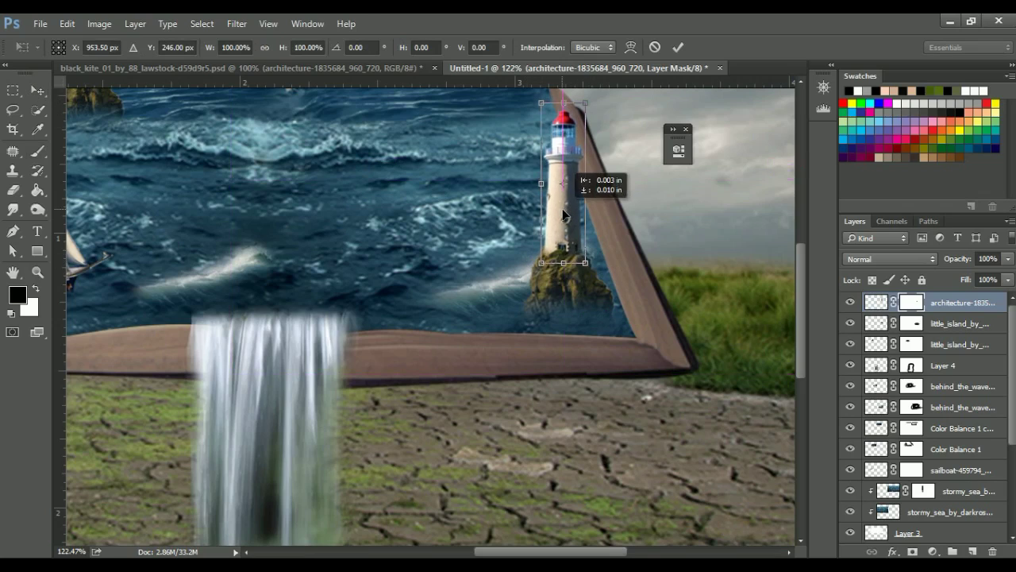
key("Return")
key("v")
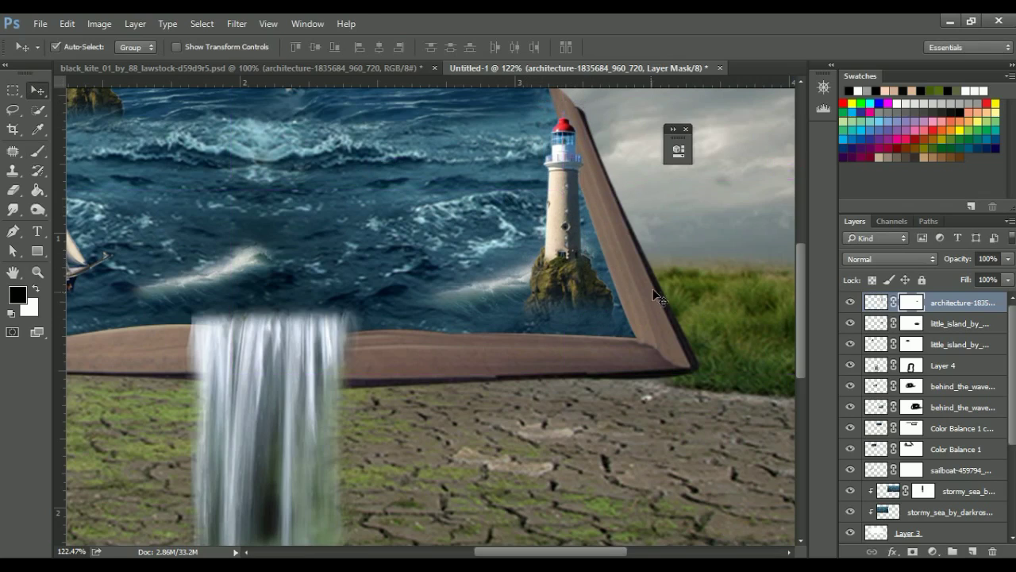
key("ctrl+0")
Step: In the source document, show the dolphins layer and permanently apply its mask
left_click(217, 68)
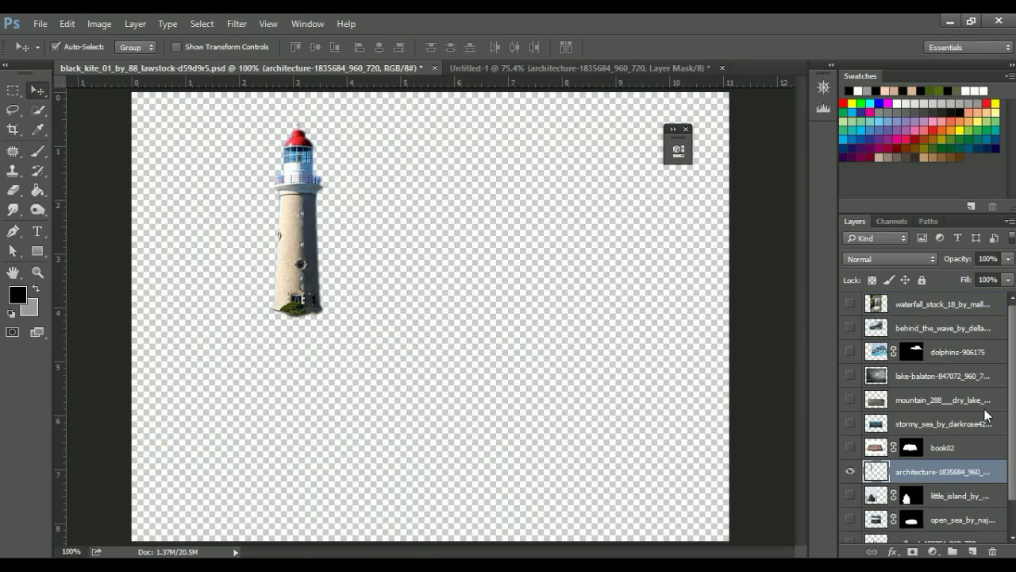
left_click(851, 351)
left_click(850, 470)
right_click(910, 351)
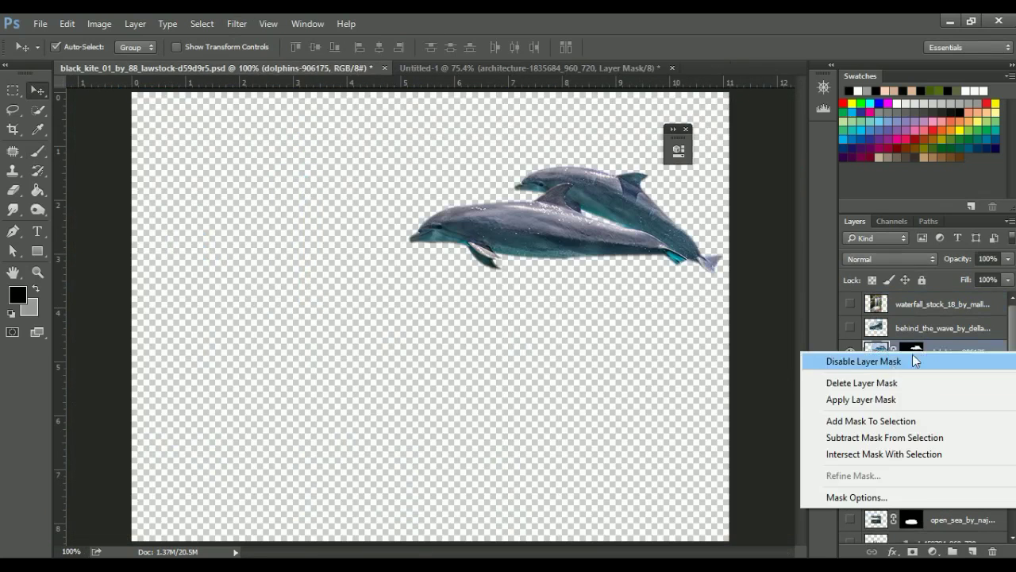
left_click(855, 395)
Step: Bring the dolphins into the book composition, shrunk to fit the sea page and tilted slightly
left_click_drag(585, 249, 484, 249)
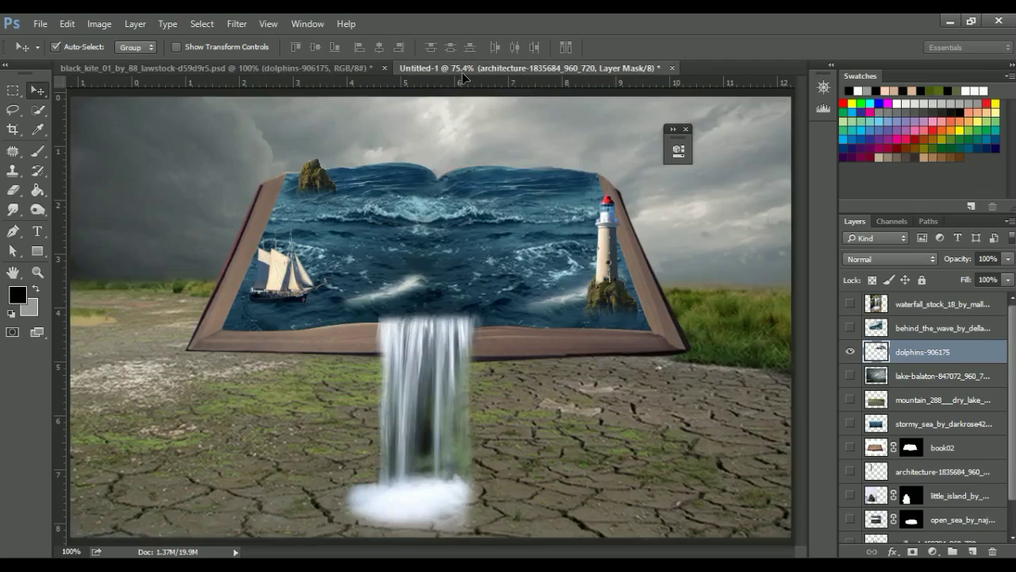
key("ctrl+t")
left_click_drag(571, 161, 560, 194)
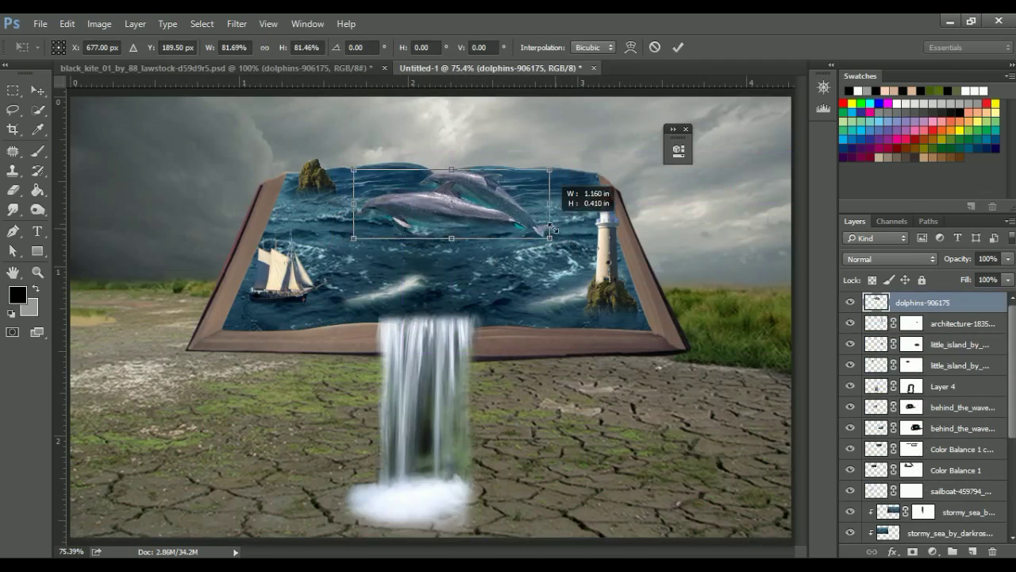
mouse_move(547, 254)
left_mouse_down()
mouse_move(528, 265)
mouse_move(452, 208)
mouse_move(558, 215)
mouse_move(569, 191)
left_mouse_up()
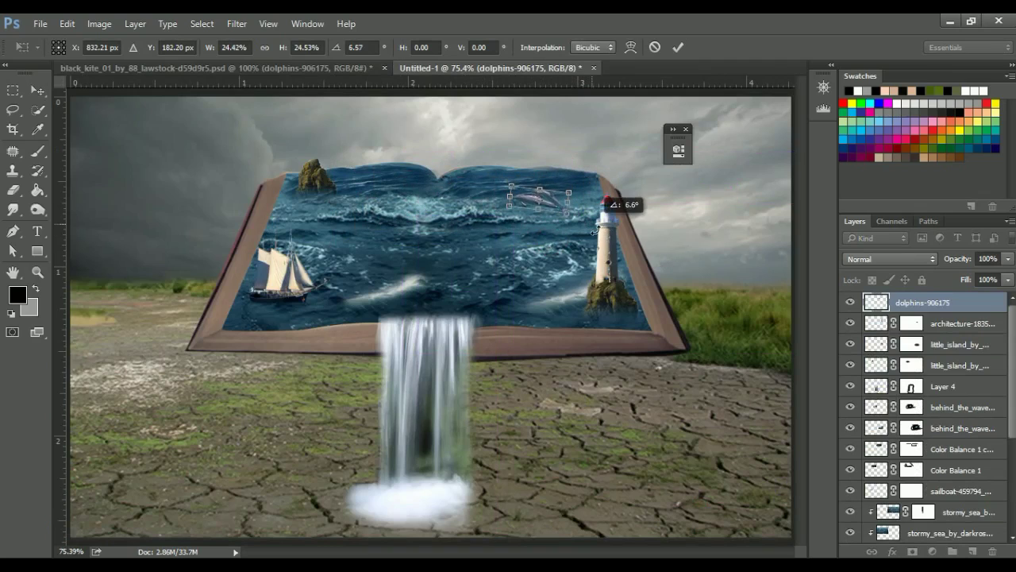
key("Return")
Step: Alt-drag a smaller copy of the dolphins further left across the sea
mouse_move(546, 202)
left_mouse_down()
mouse_move(429, 257)
mouse_move(397, 253)
left_mouse_up()
key("ctrl+t")
key("Return")
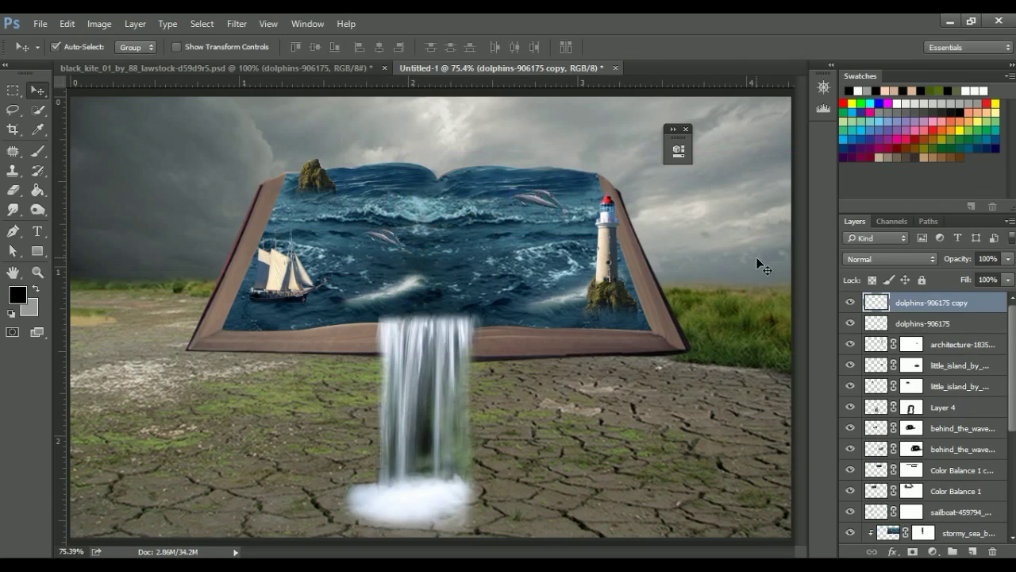
left_click_drag(403, 255, 355, 249)
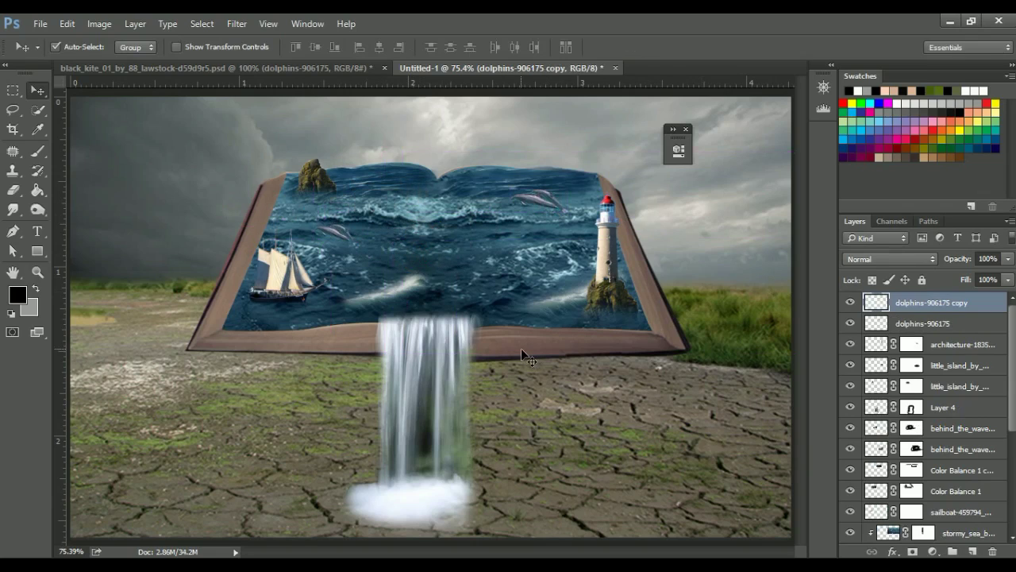
key("ctrl+t")
key("Return")
key("ctrl+Tab")
Step: Bring the waterfall piece into the composition, enlarged and aligned under the book's left edge
mouse_move(452, 302)
left_mouse_down()
mouse_move(596, 80)
mouse_move(420, 487)
left_mouse_up()
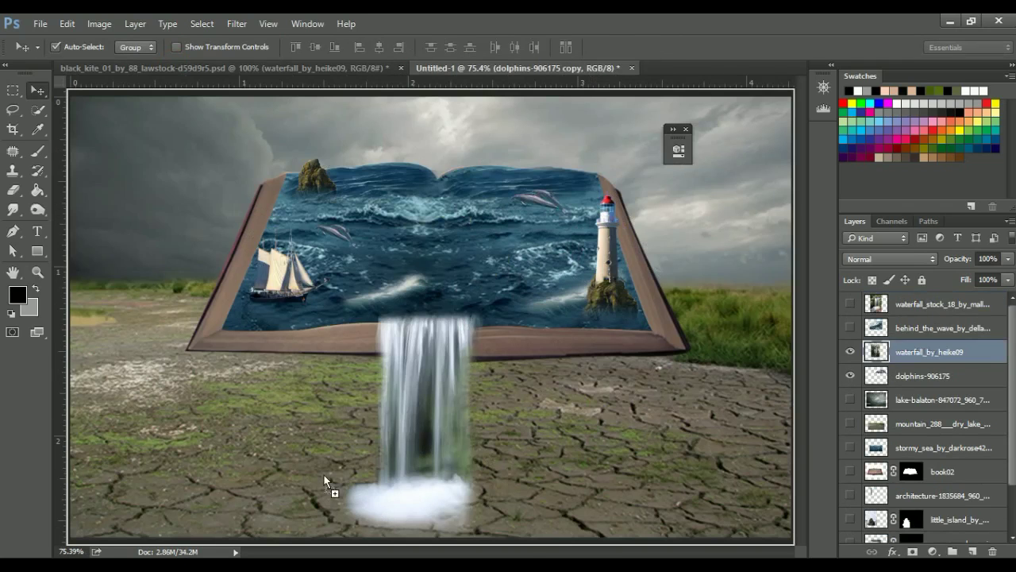
left_click_drag(324, 480, 322, 484)
key("ctrl+t")
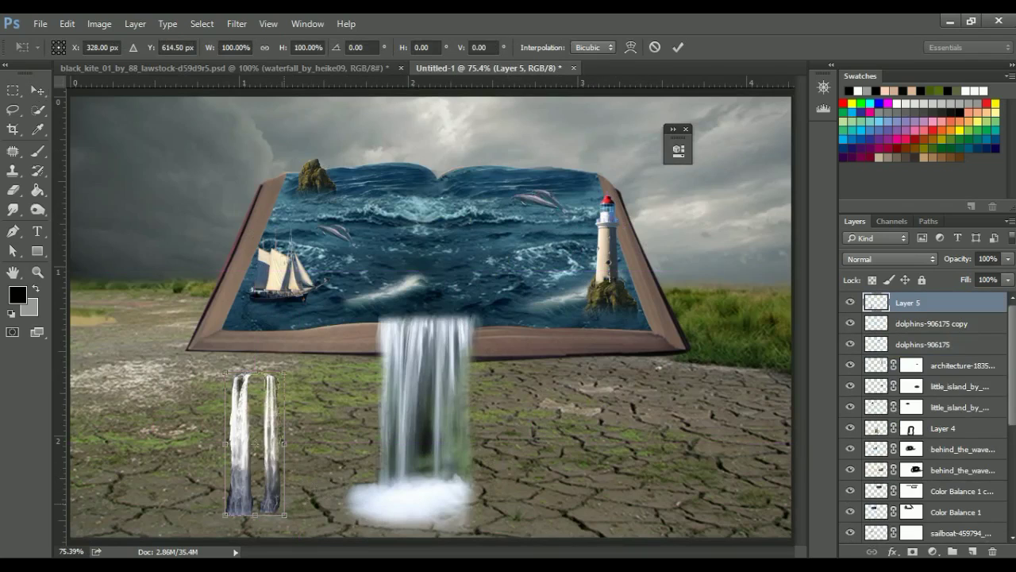
mouse_move(299, 525)
left_mouse_down()
mouse_move(314, 539)
mouse_move(270, 486)
left_mouse_up()
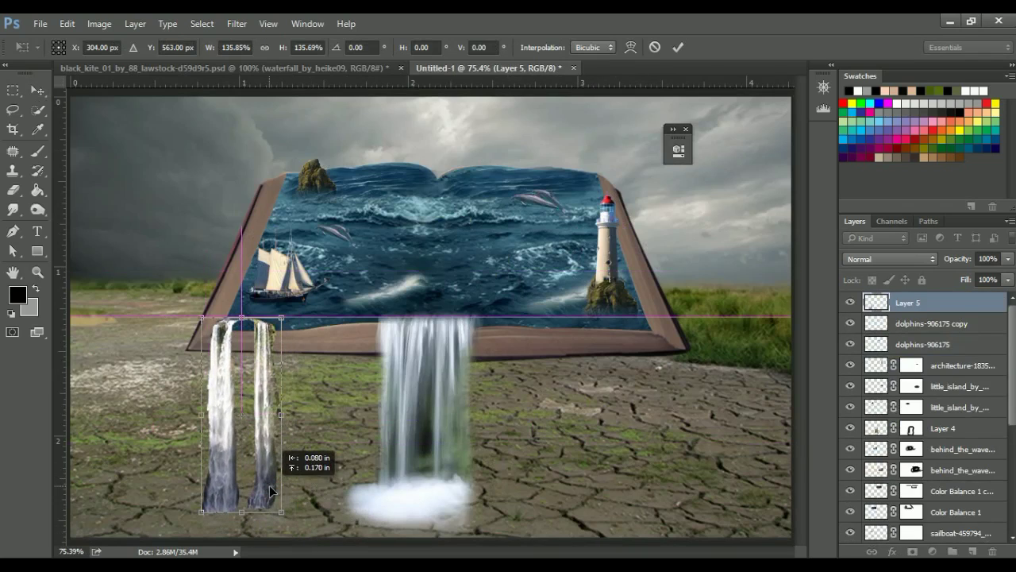
key("Return")
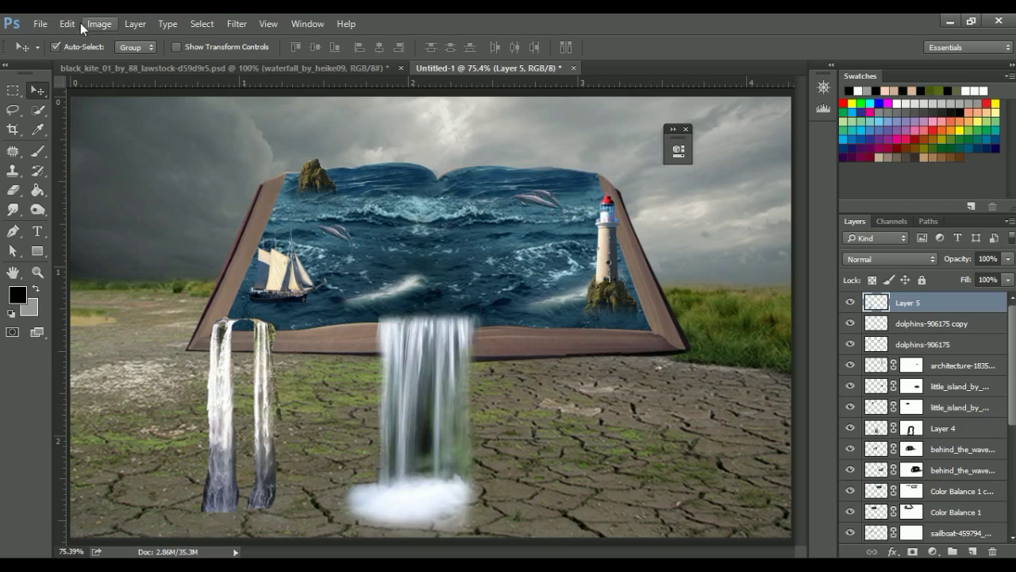
Step: Colour-balance the waterfall to Cyan −42 and Blue +27, then add a layer mask
left_click(99, 23)
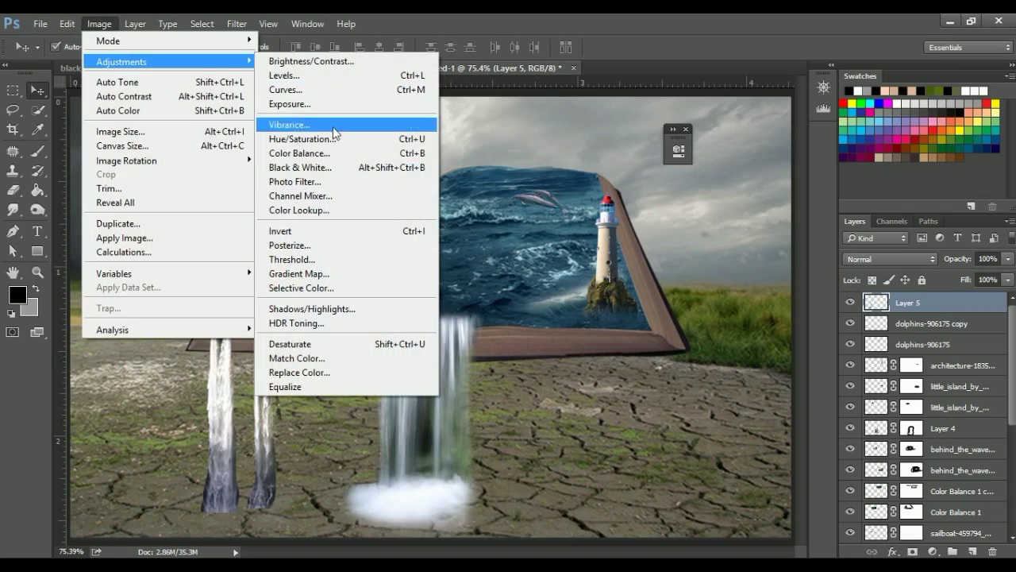
mouse_move(122, 62)
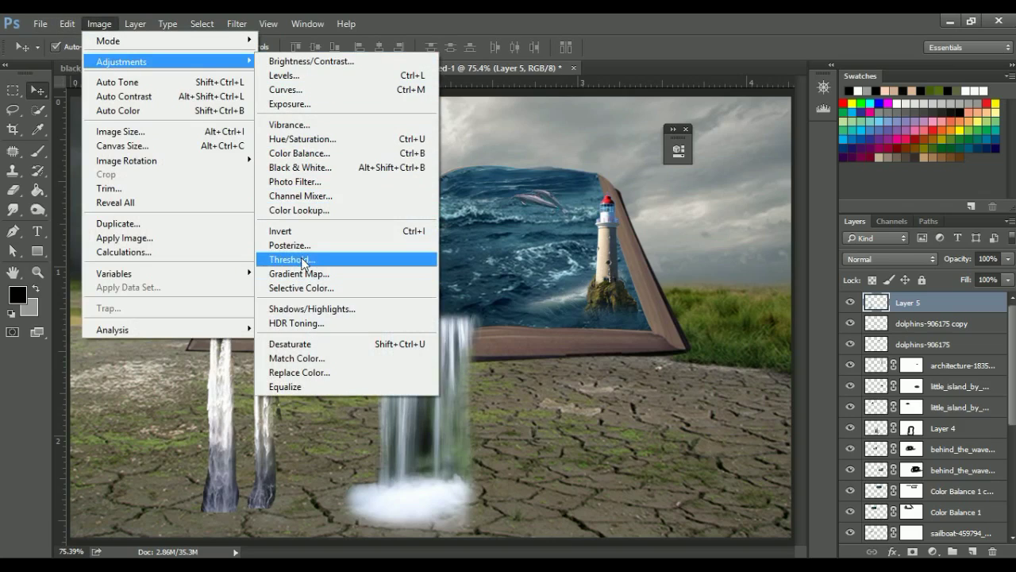
left_click(296, 155)
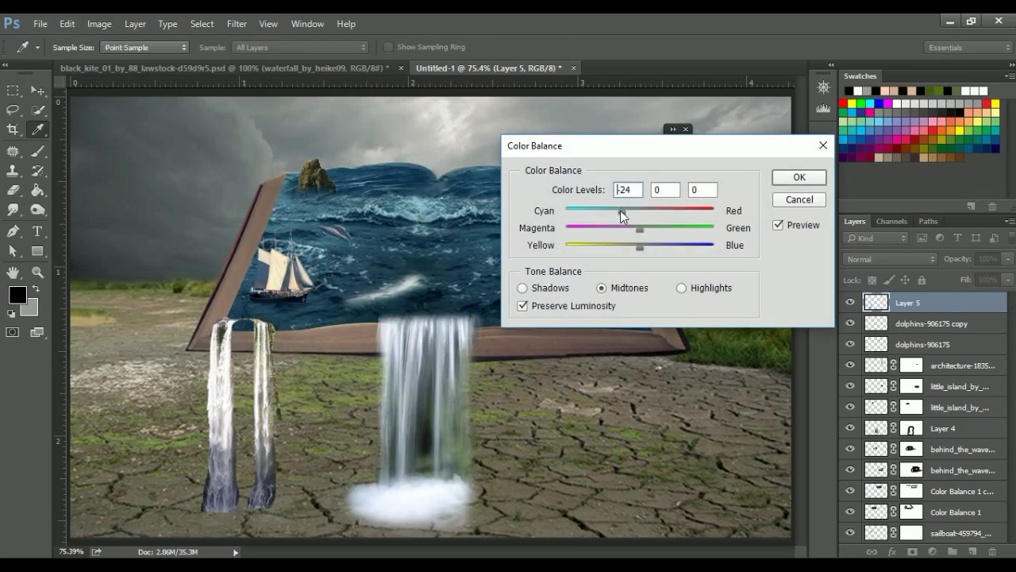
left_click_drag(639, 246, 660, 248)
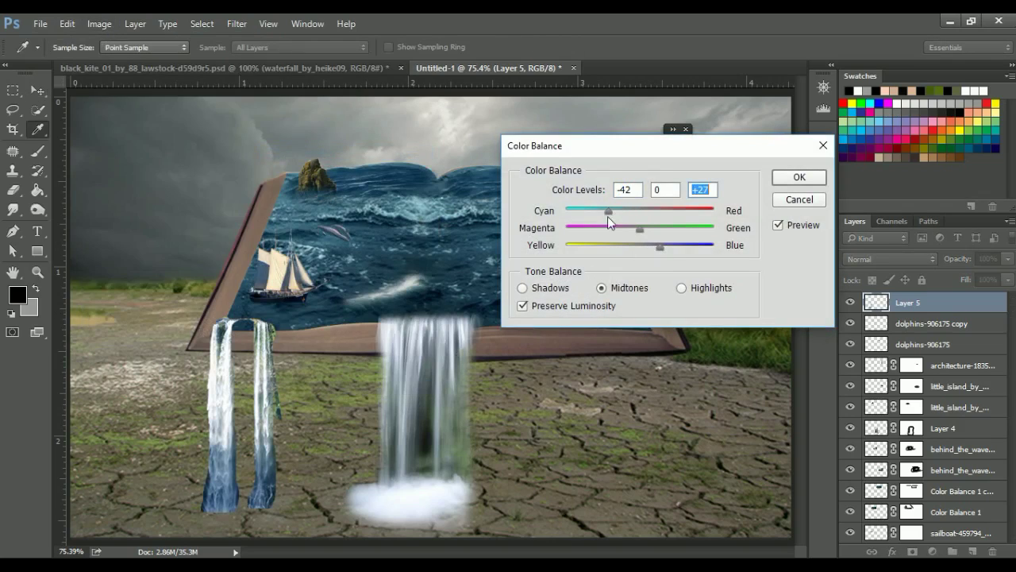
left_click_drag(608, 213, 612, 213)
left_click(794, 177)
left_click(912, 551)
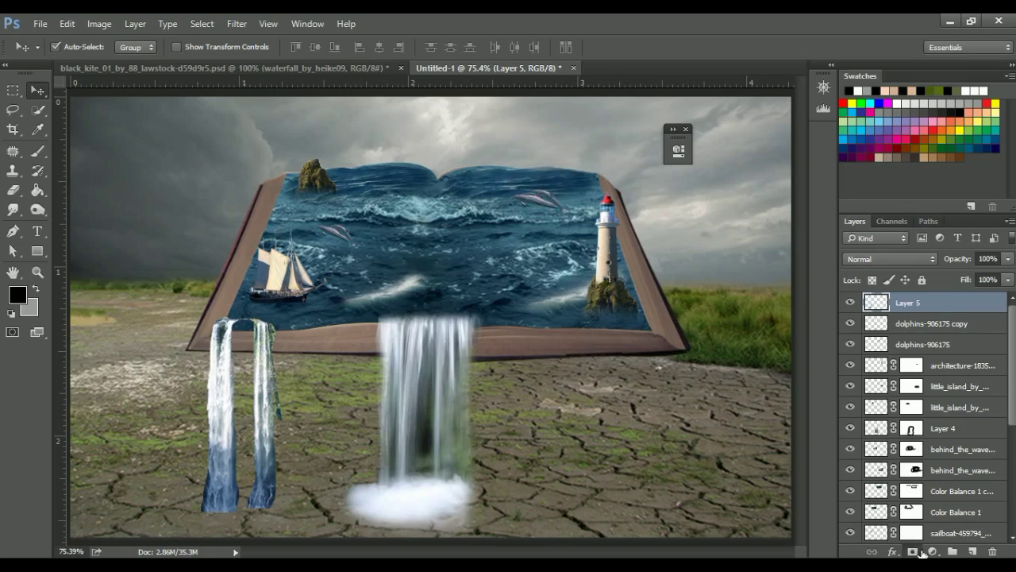
Step: Paint the waterfall mask to hide its right edge and soften its left edge
left_click(37, 150)
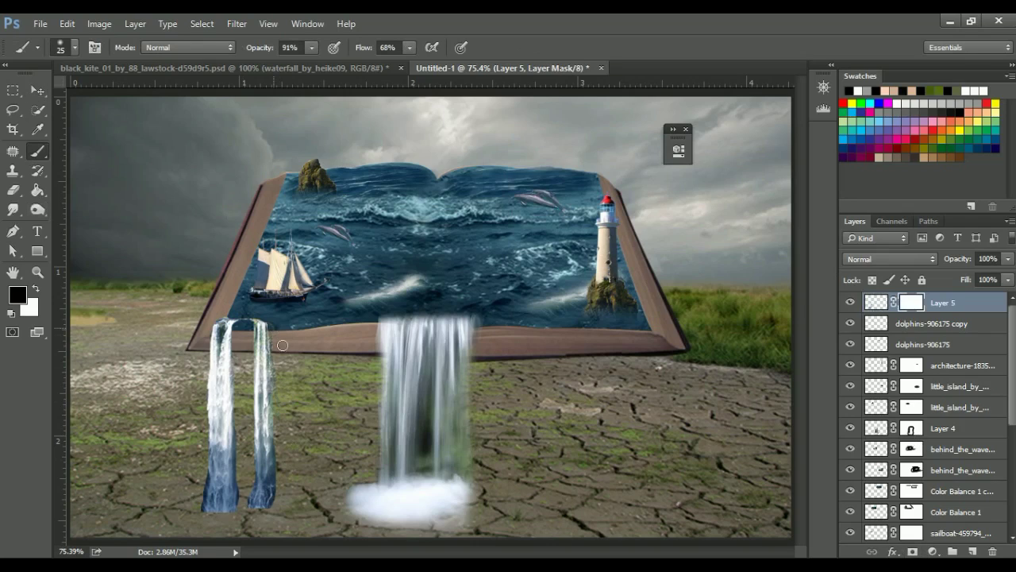
left_click_drag(283, 486, 283, 463)
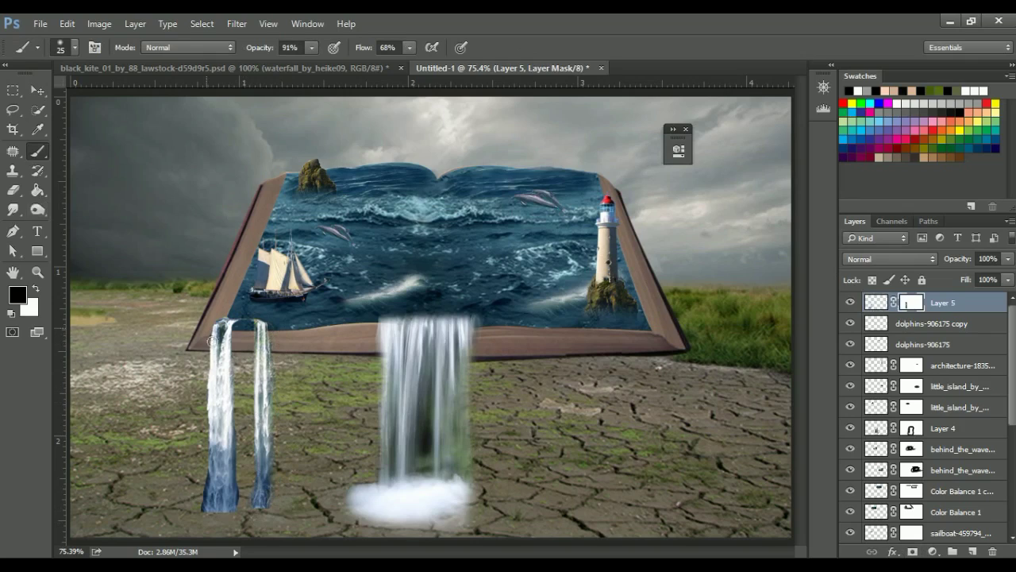
left_click_drag(210, 421, 205, 517)
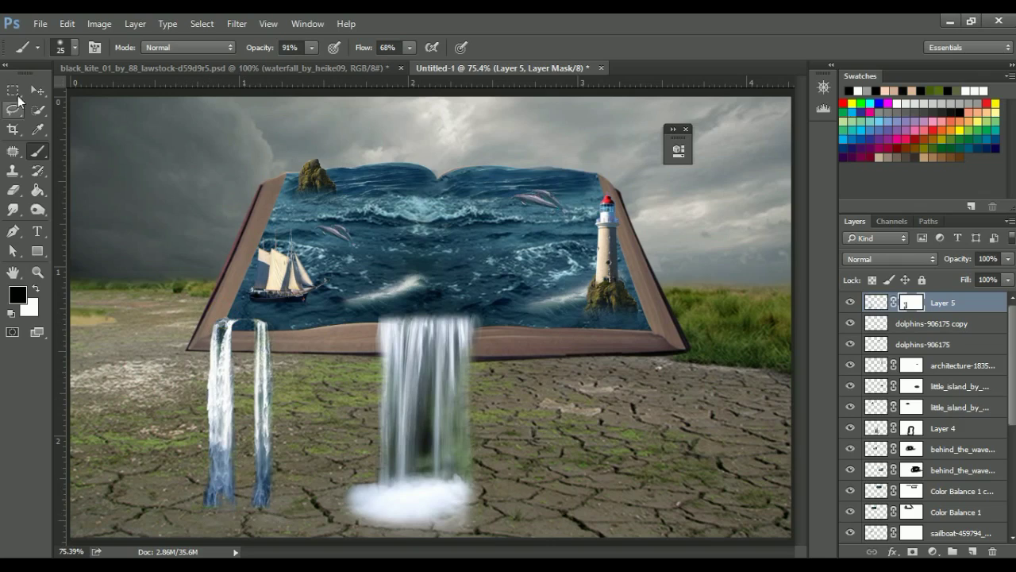
left_click(38, 90)
left_click(851, 303)
left_click(851, 303)
left_click(875, 302)
key("b")
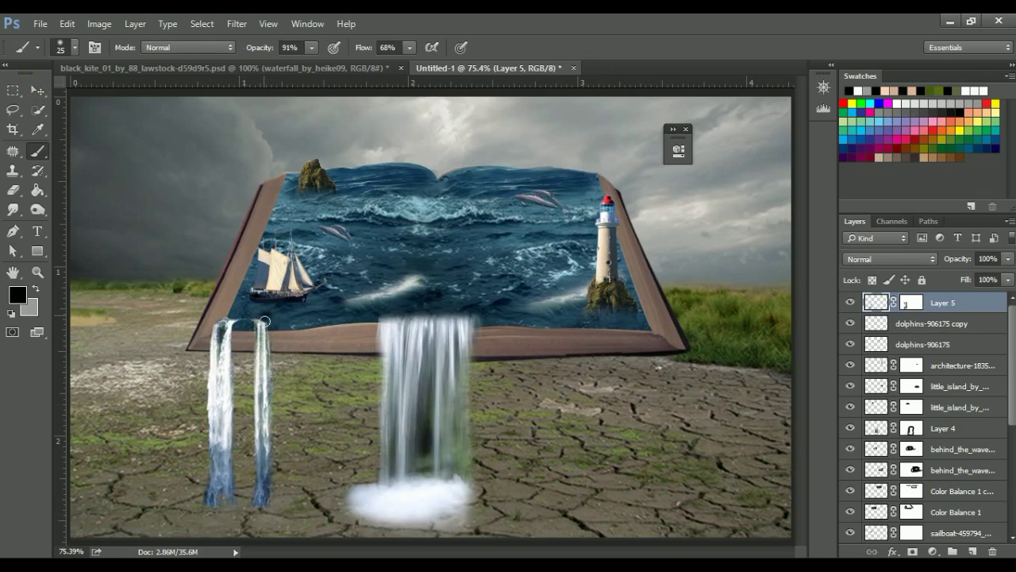
left_click(912, 302)
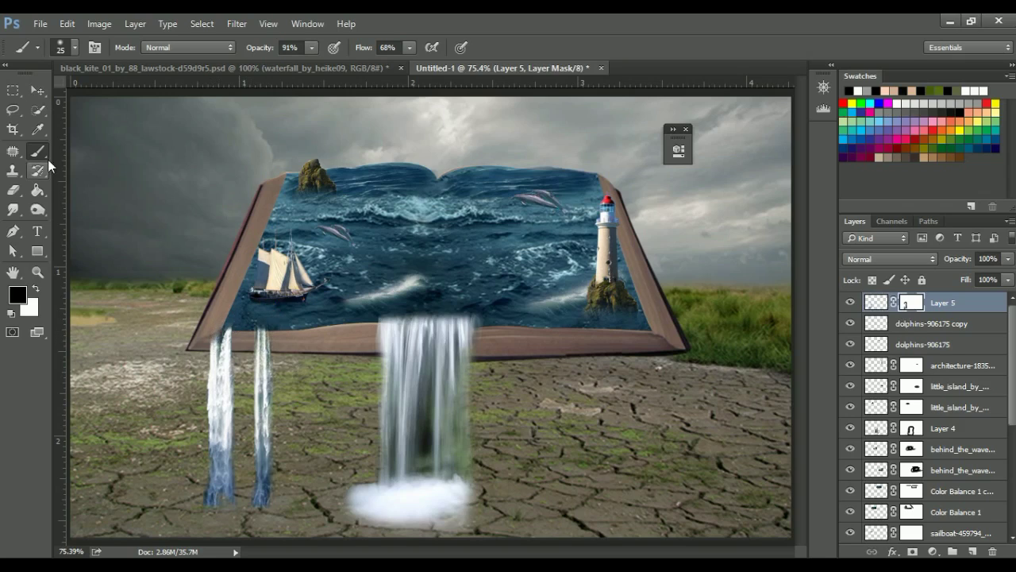
Step: Nudge the waterfalls right, reveal more of their top, and Alt-drag a copy to the right side
key("v")
left_click_drag(270, 289, 278, 289)
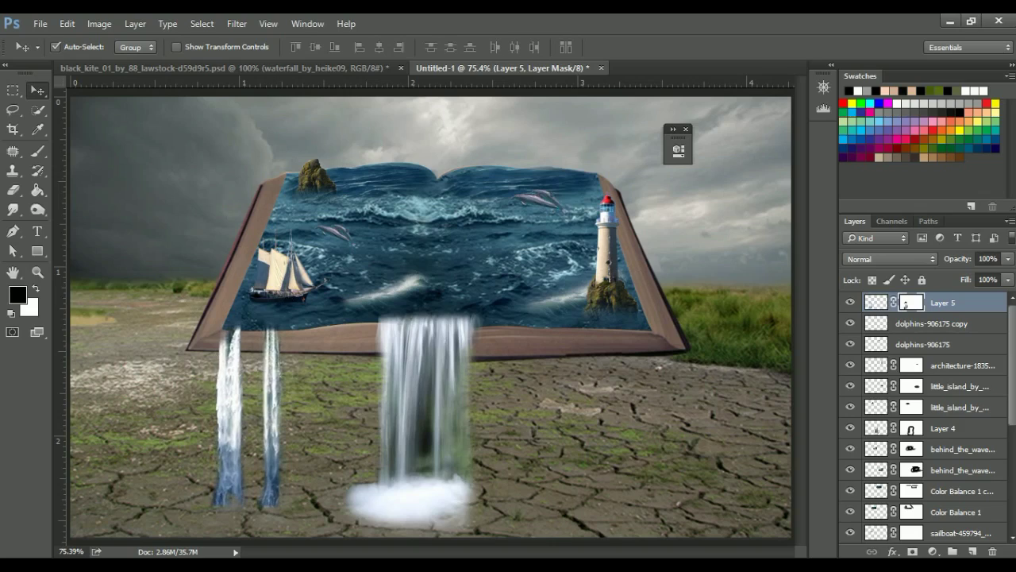
left_click(36, 157)
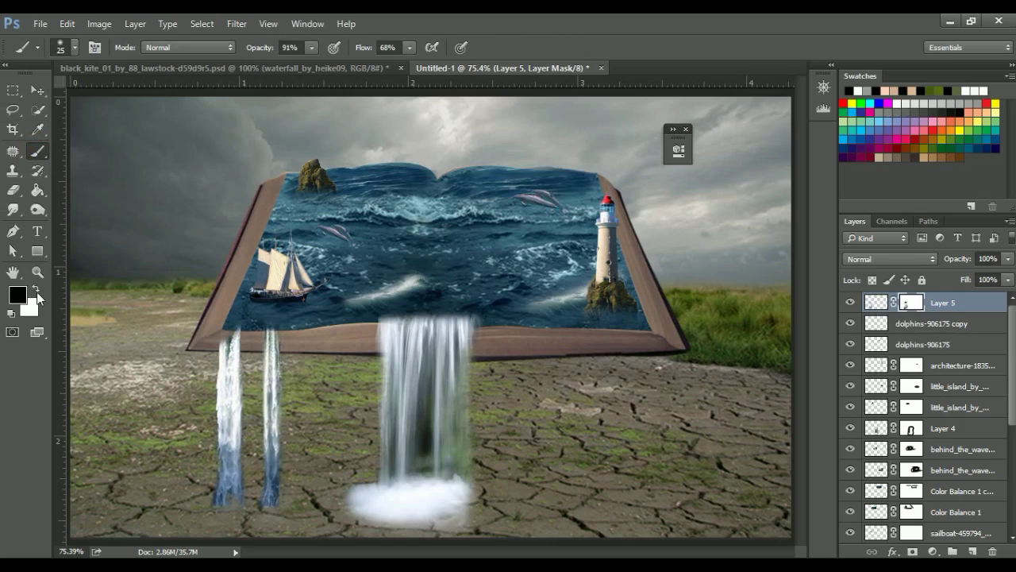
left_click(36, 290)
left_click_drag(231, 334, 231, 323)
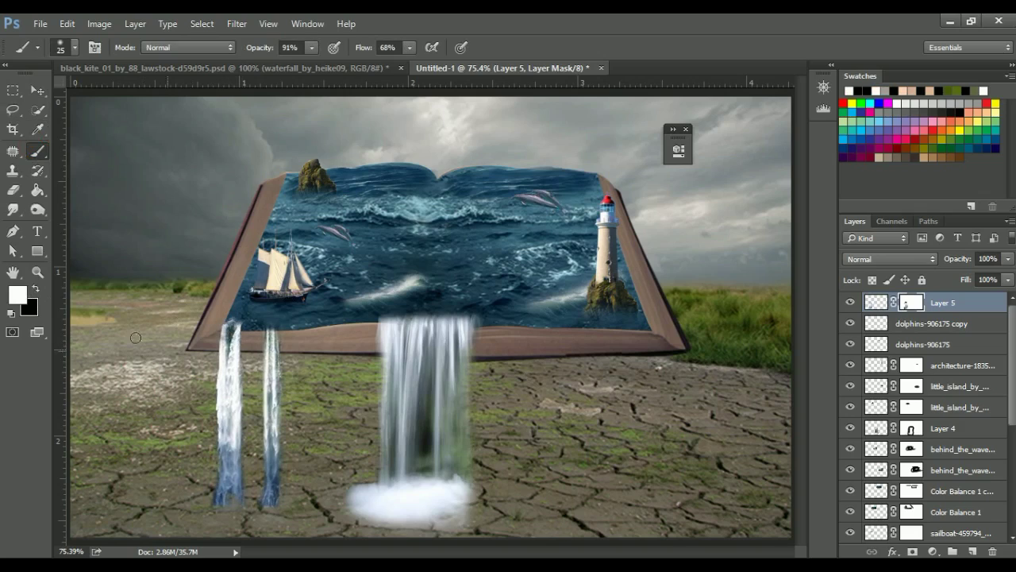
left_click(37, 290)
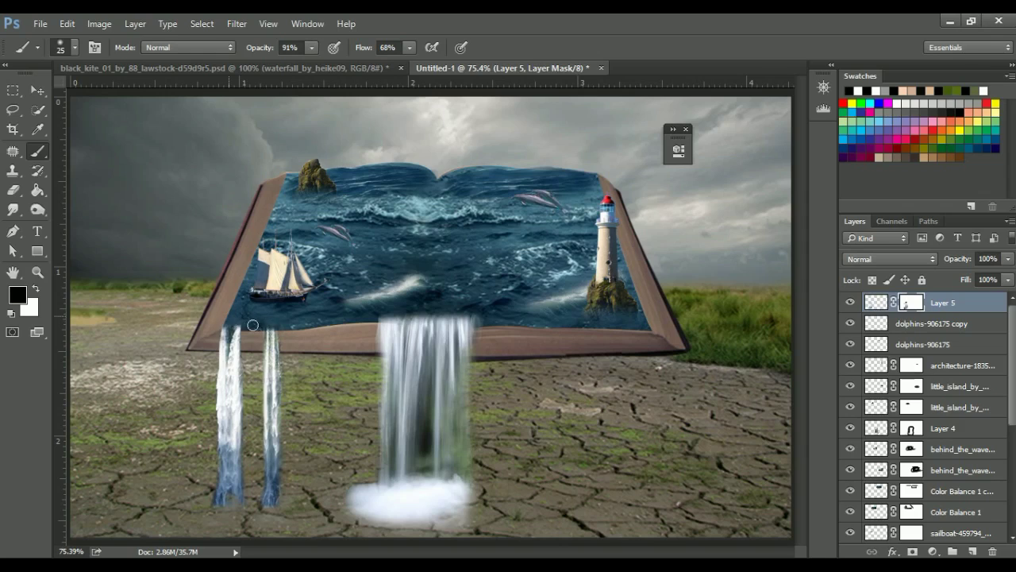
left_click(36, 90)
left_click_drag(226, 486, 603, 471)
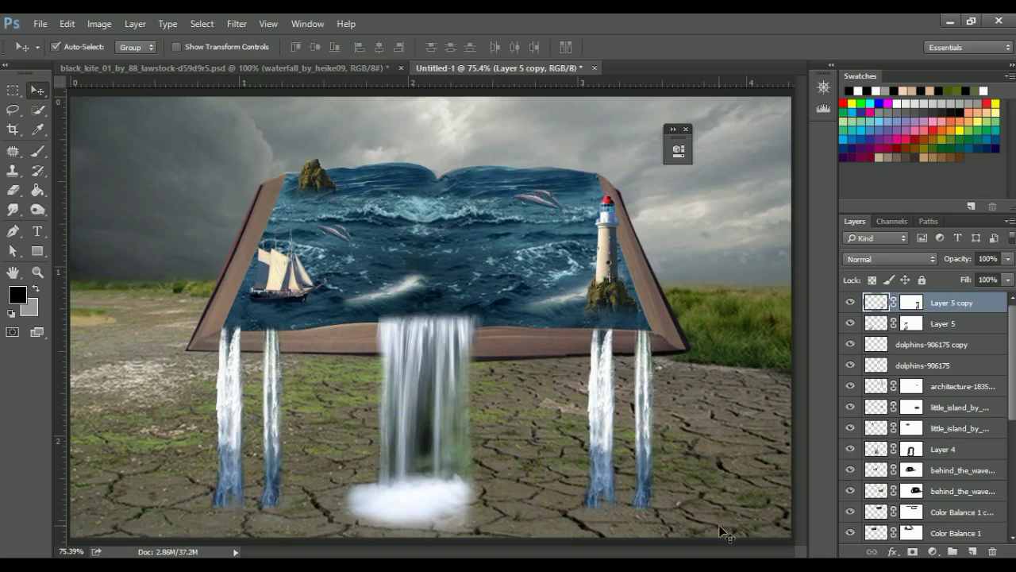
key("b")
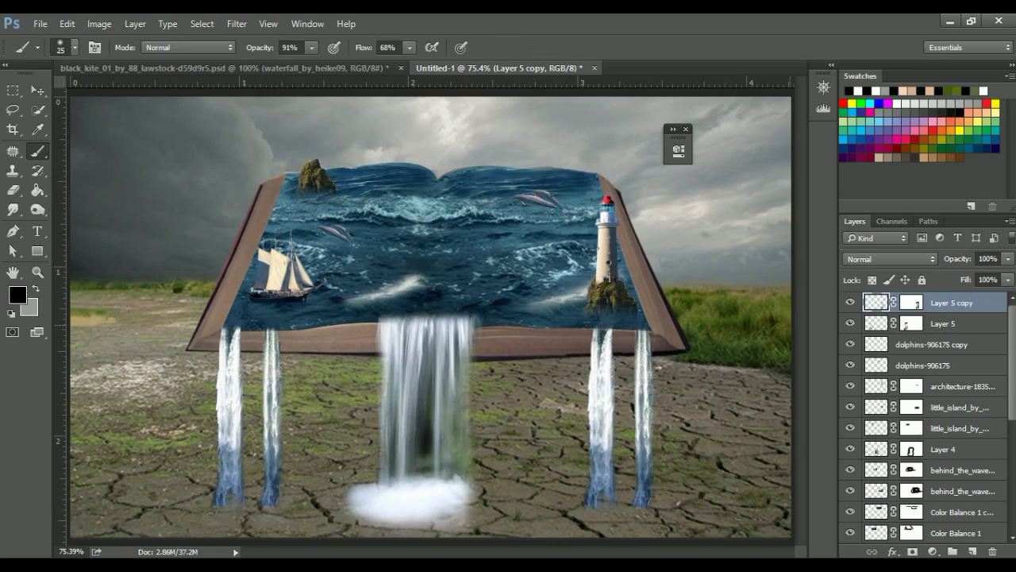
left_click(910, 303)
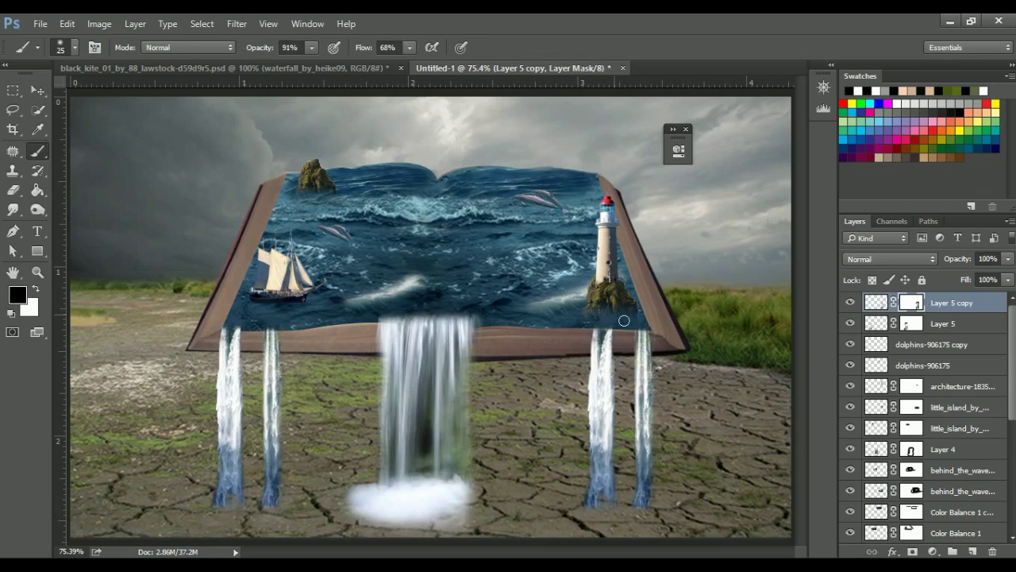
left_click(36, 90)
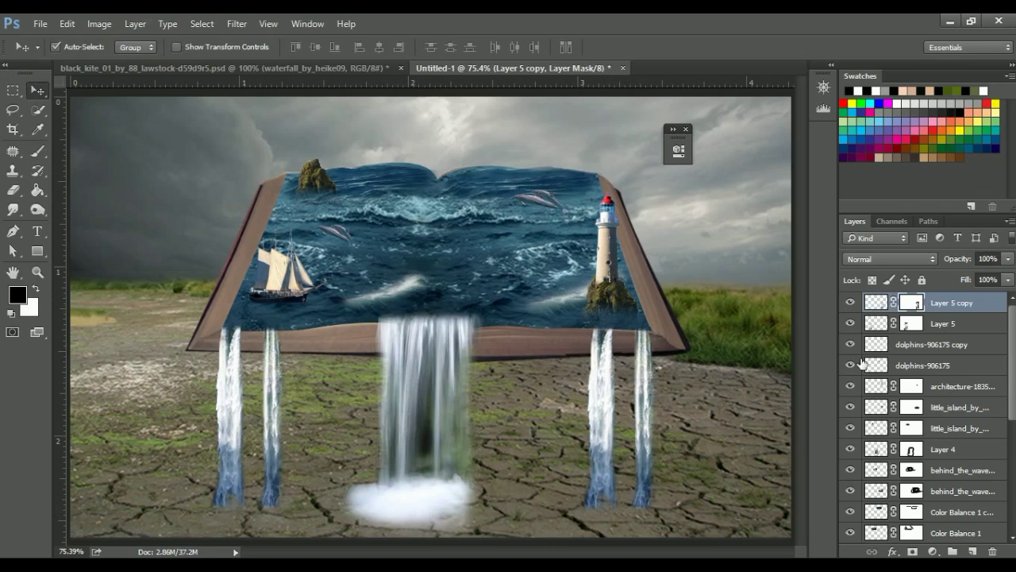
scroll(890, 407, "down", 3)
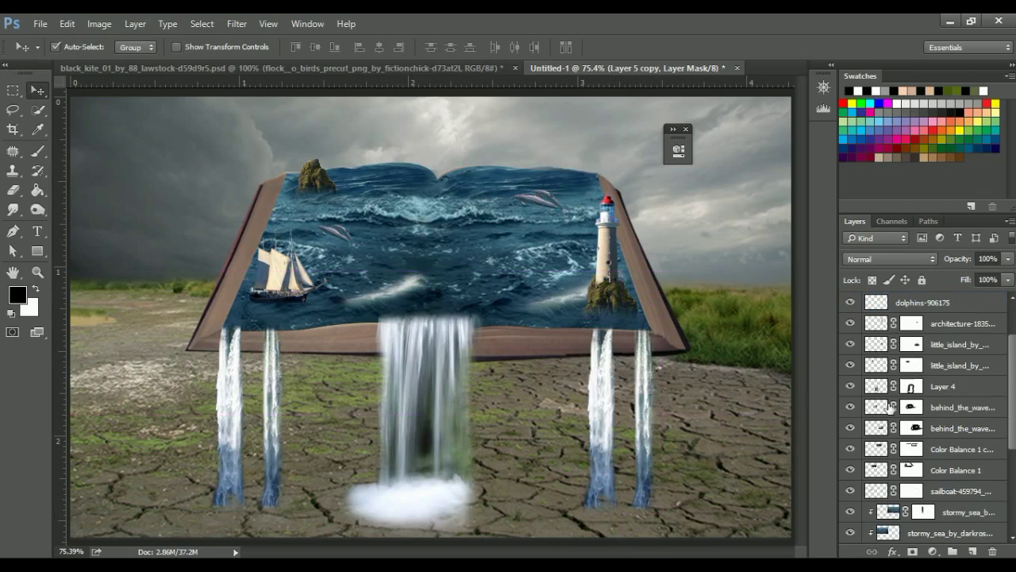
left_click(851, 469)
left_click(850, 469)
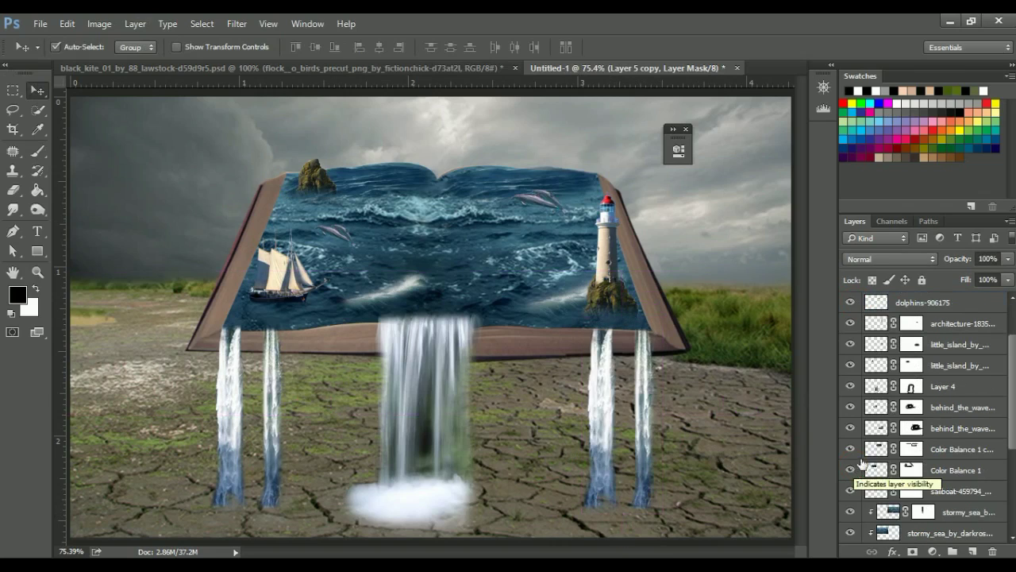
left_click(853, 449)
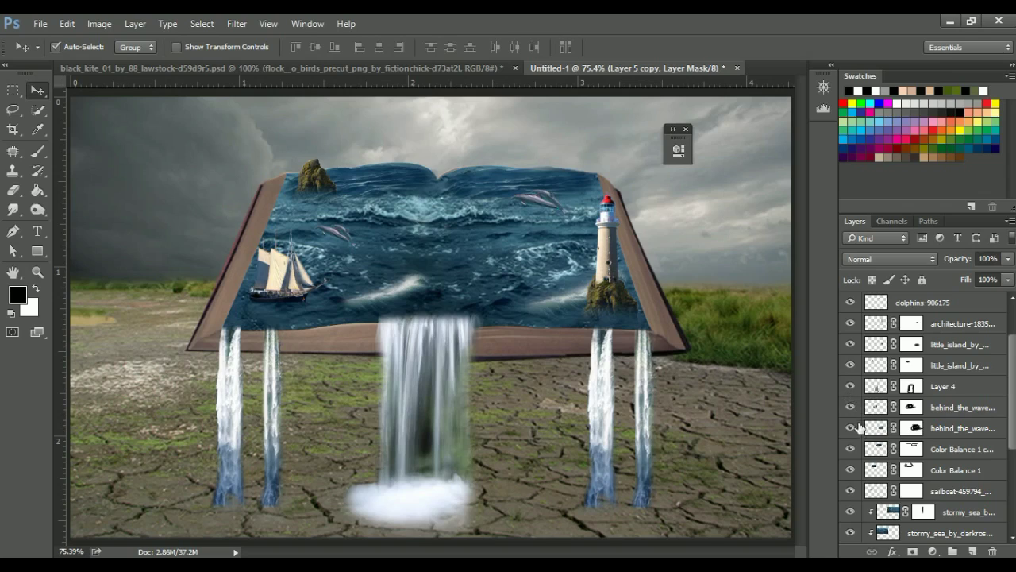
left_click(850, 365)
left_click(850, 386)
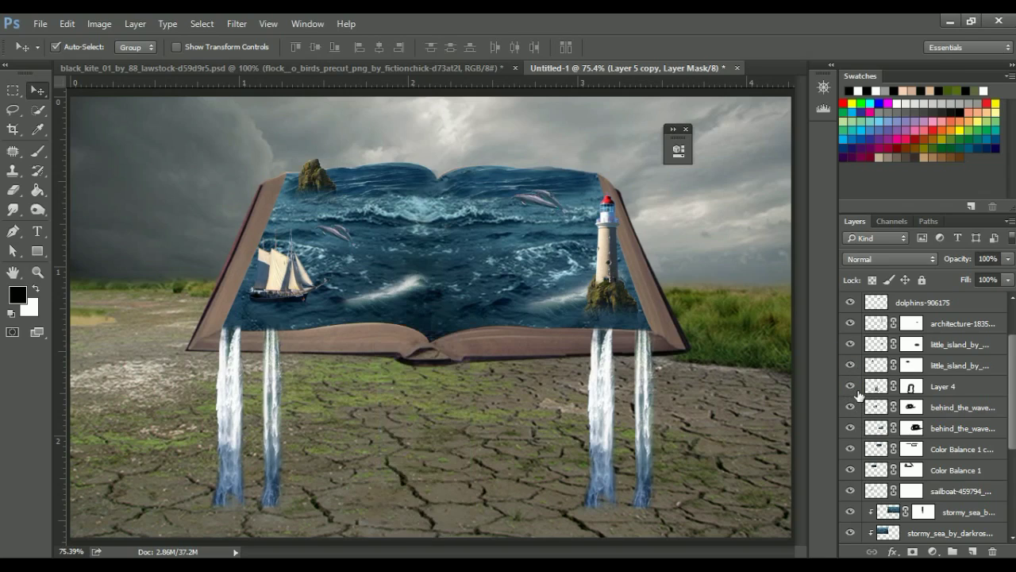
left_click(850, 386)
left_click(851, 323)
left_click(850, 323)
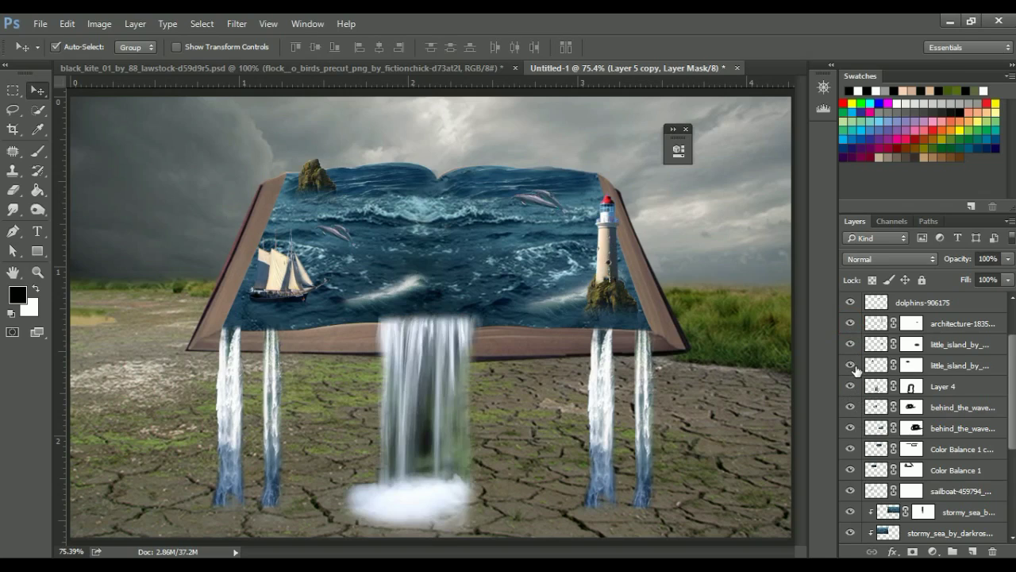
left_click(850, 365)
left_click(851, 365)
left_click(941, 364)
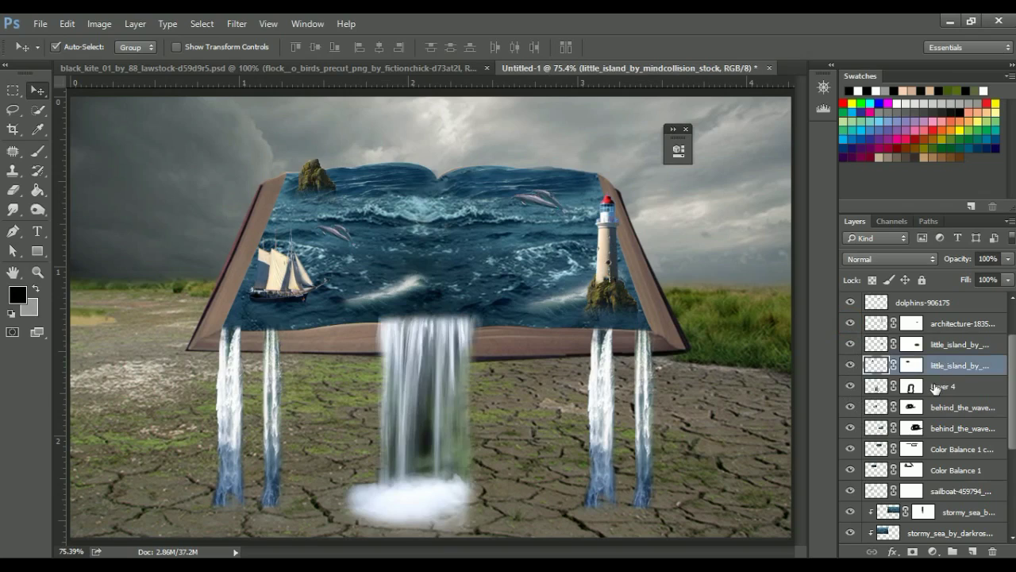
left_click(935, 386)
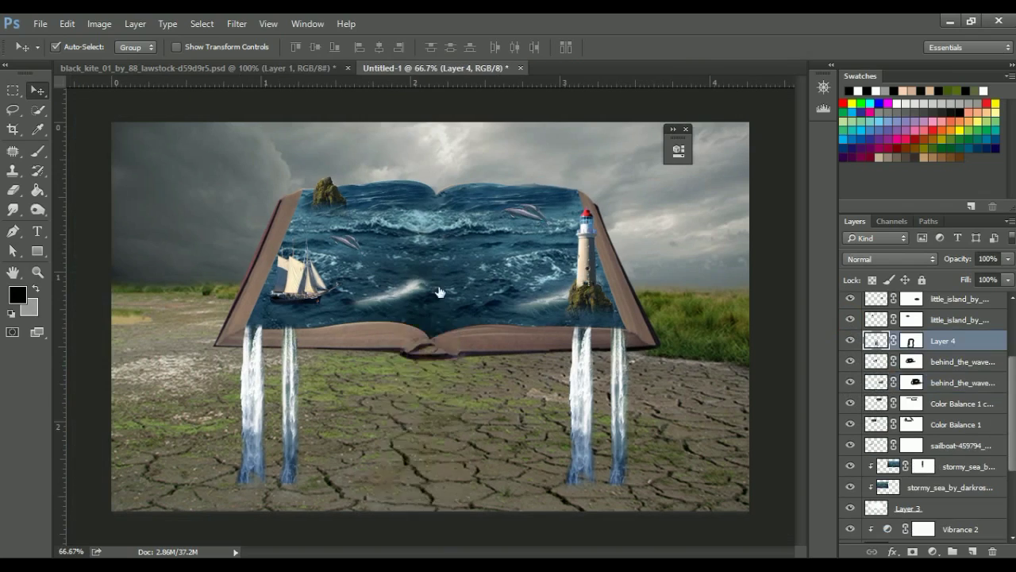
Step: Bring the black kite into the book composition, shrunk to about 40%
left_click(177, 68)
mouse_move(409, 325)
left_mouse_down()
mouse_move(427, 88)
mouse_move(638, 300)
left_mouse_up()
key("ctrl+t")
mouse_move(732, 330)
left_mouse_down()
mouse_move(668, 291)
mouse_move(647, 198)
mouse_move(595, 170)
mouse_move(632, 206)
mouse_move(635, 191)
left_mouse_up()
key("Return")
Step: Scale a duplicated kite to about 61% and place a third kite copy higher in the sky
key("ctrl+t")
key("Return")
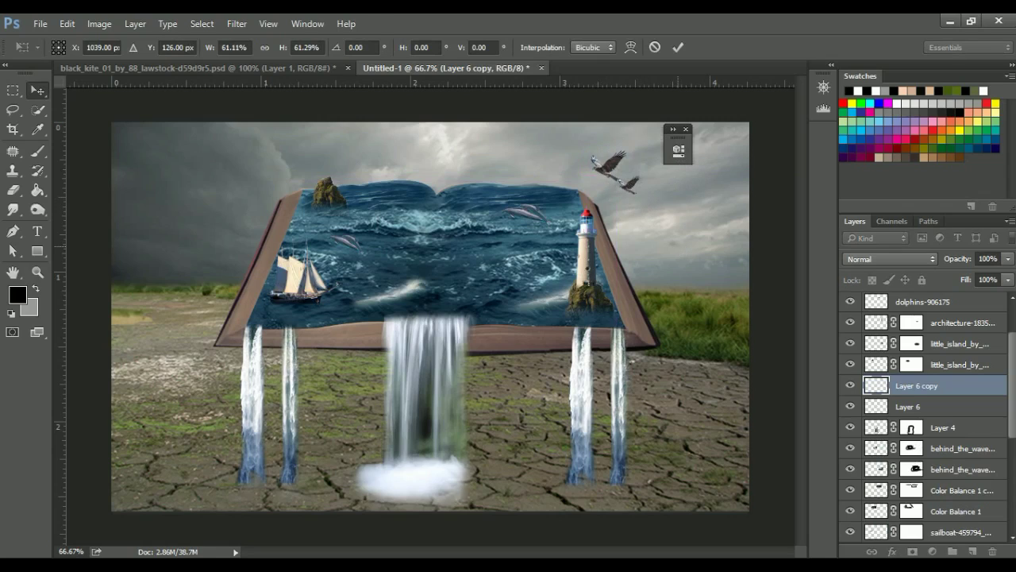
left_click_drag(614, 192, 619, 161, "alt")
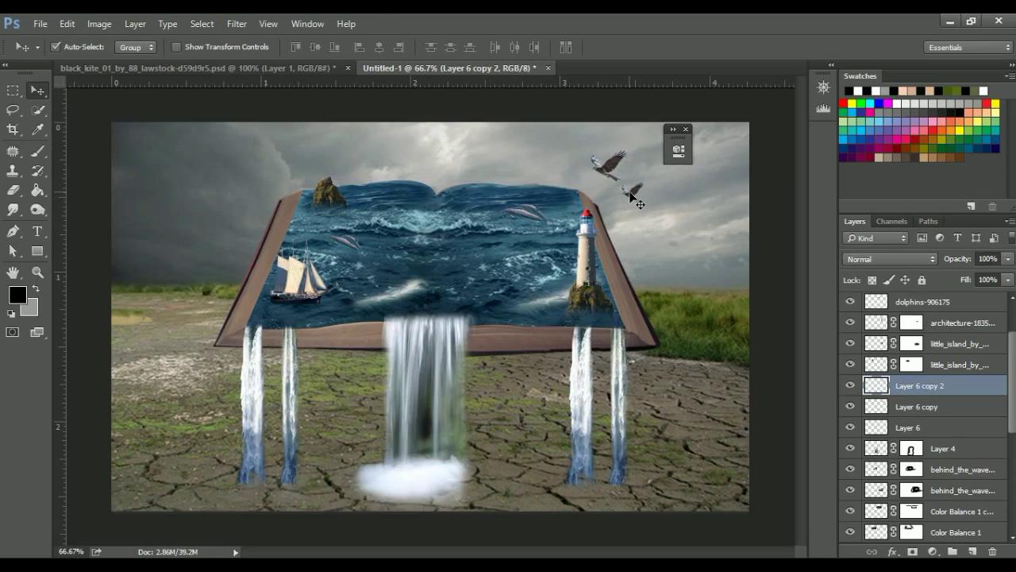
left_click(607, 178)
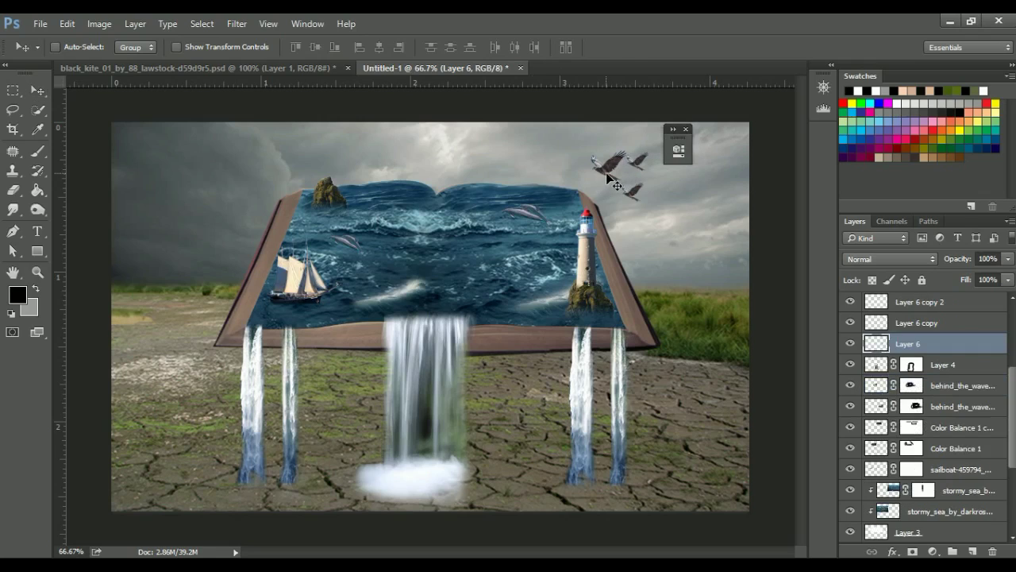
key("ctrl+t")
key("Return")
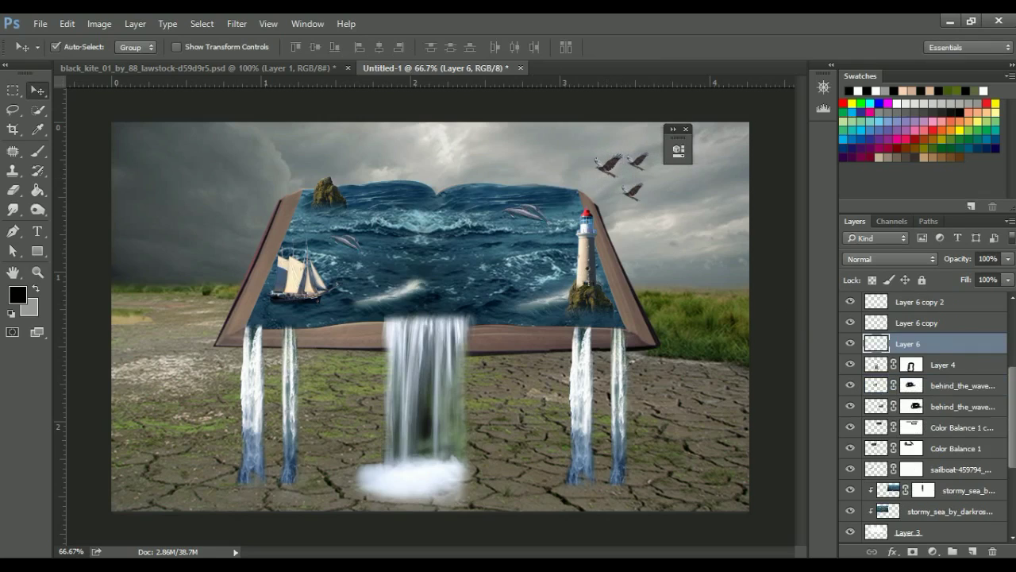
Step: Group the three kite layers, scale the group to about 84% and move it higher
left_click(942, 308, "shift")
key("ctrl+g")
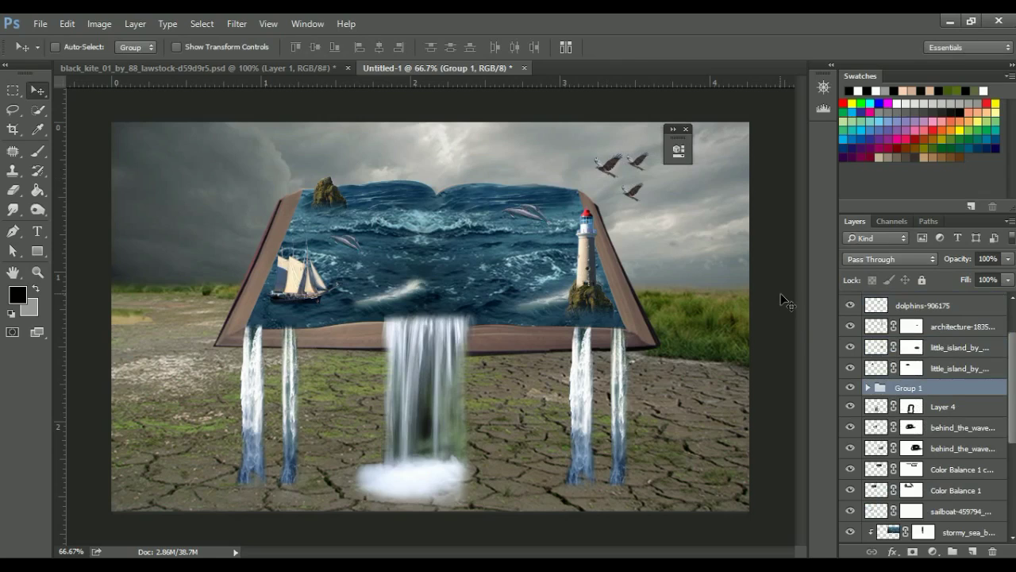
key("ctrl+t")
left_click_drag(650, 205, 651, 215)
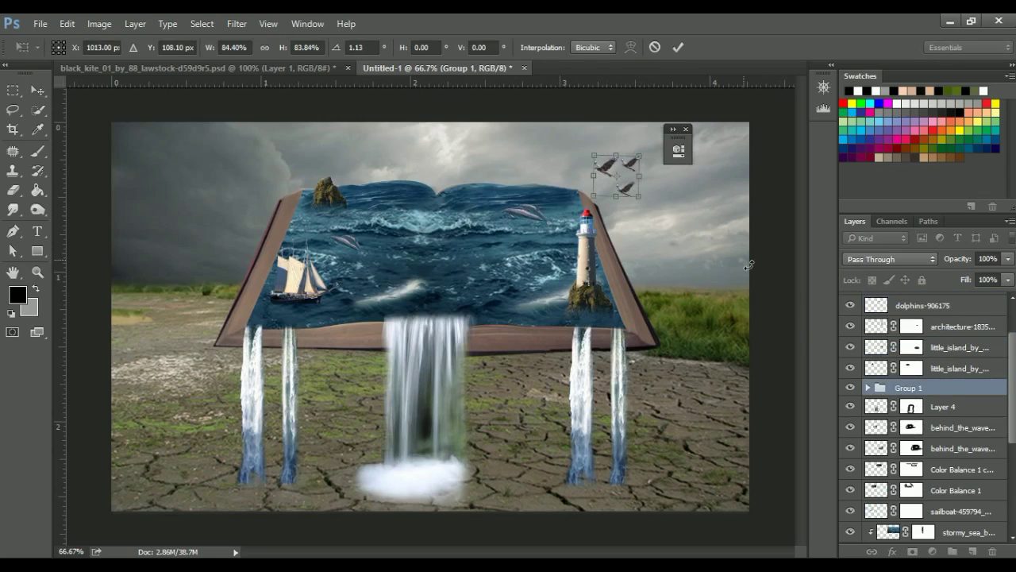
key("Return")
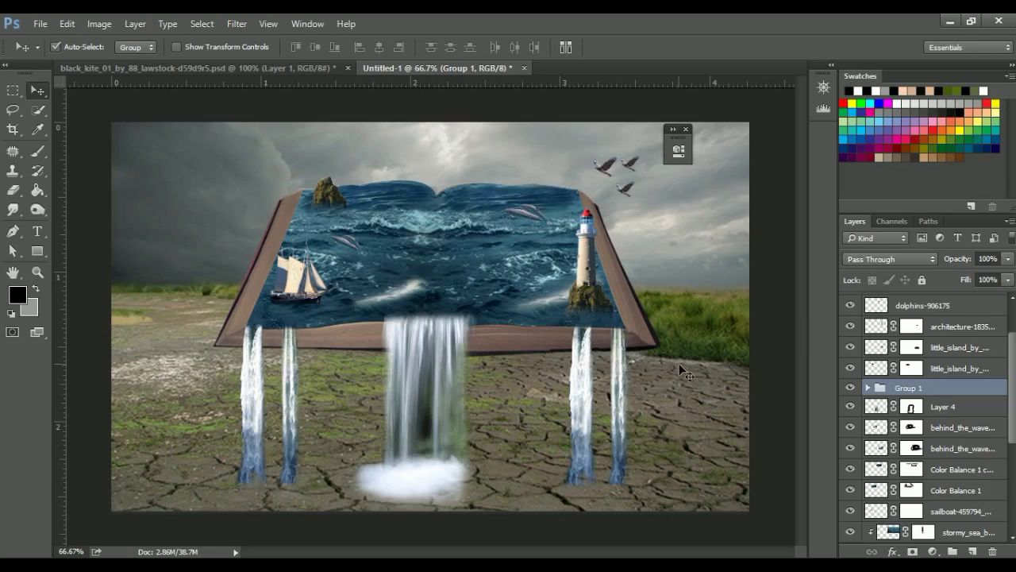
left_click_drag(601, 169, 627, 191)
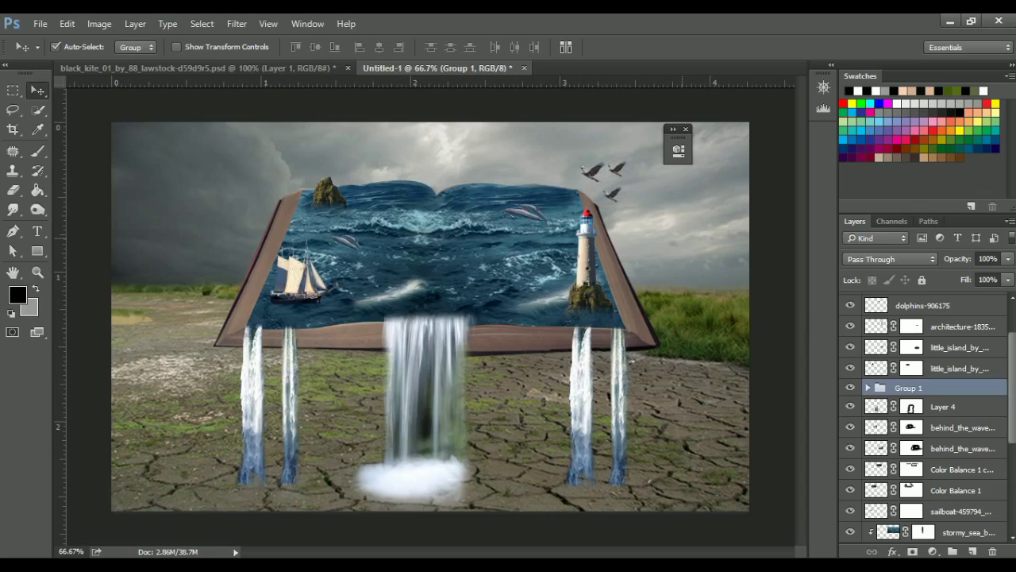
Step: In the black_kite document, hide the kite layer and show the sailboat and flock of birds layers
left_click(217, 66)
scroll(921, 496, "up", 2)
scroll(937, 460, "up", 1)
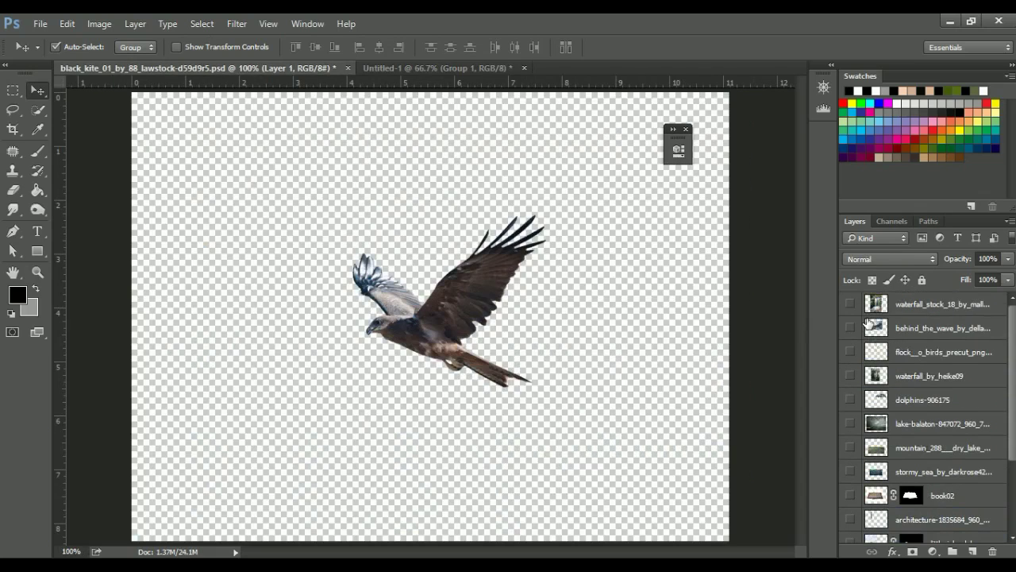
scroll(989, 403, "down", 2)
scroll(943, 433, "down", 2)
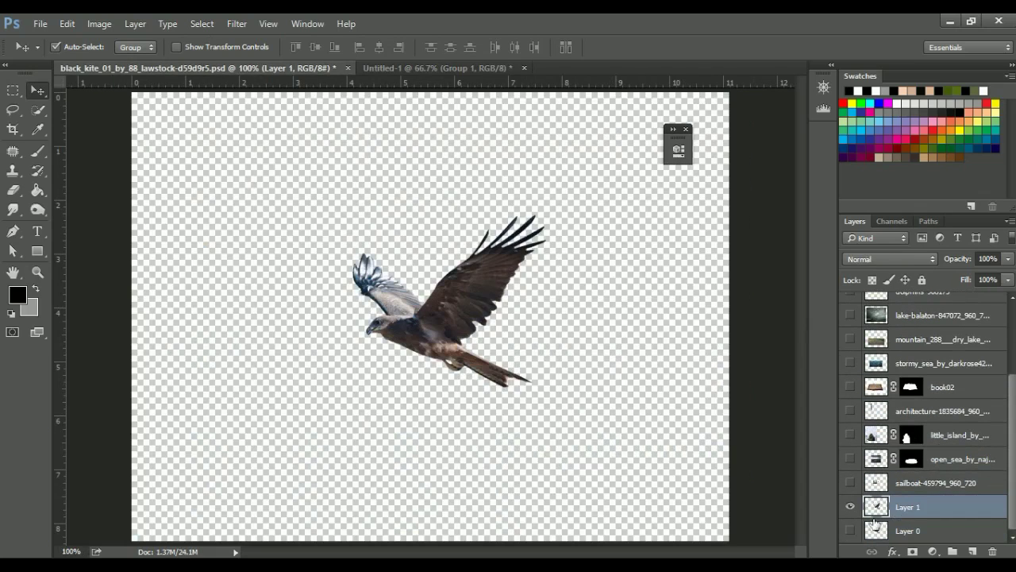
left_click(851, 482)
left_click(851, 506)
scroll(849, 333, "up", 3)
scroll(872, 385, "up", 1)
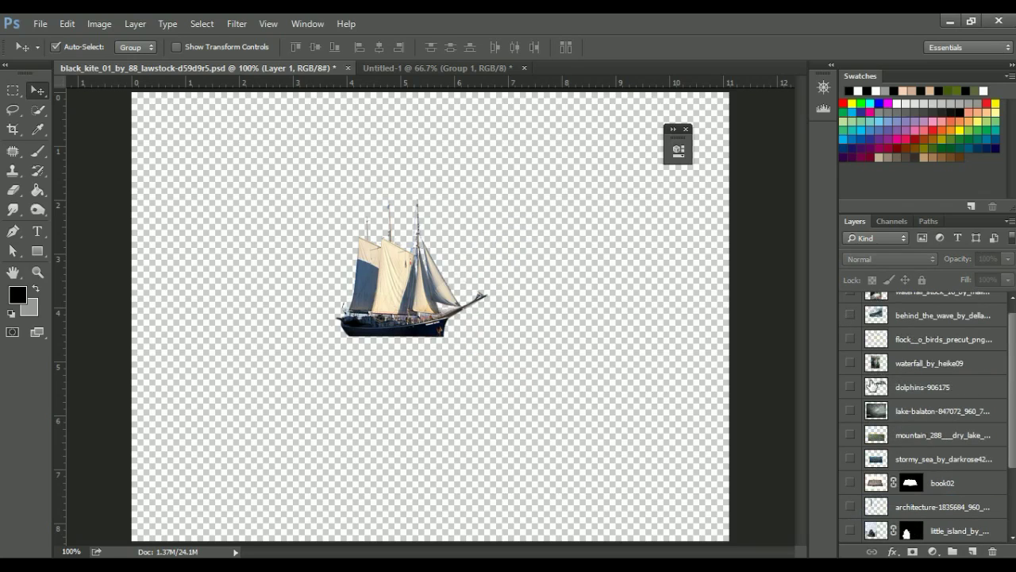
left_click(850, 339)
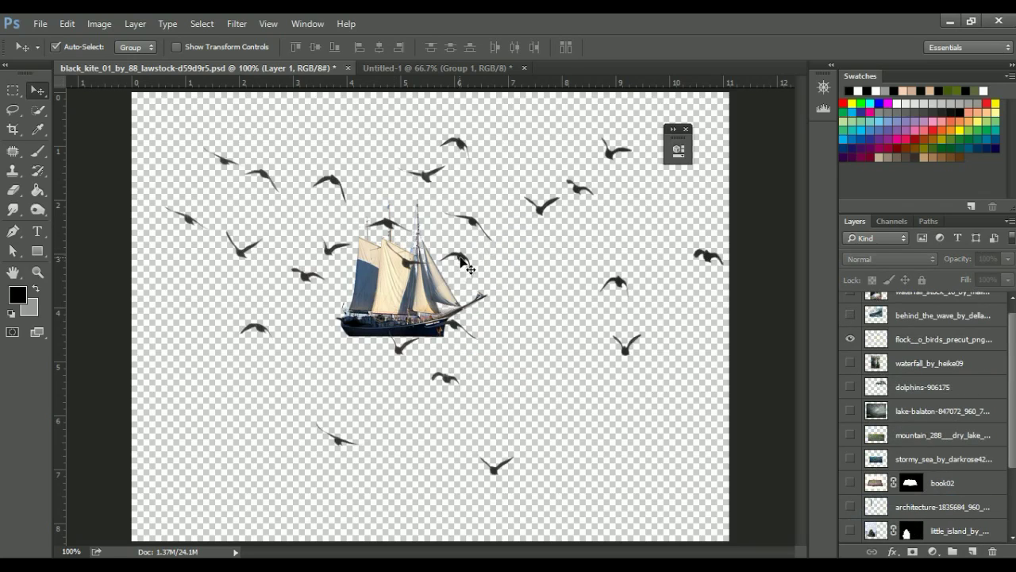
Step: Bring the flock of birds in, scaled to about 28%, above the book's left page
left_click_drag(462, 258, 457, 338)
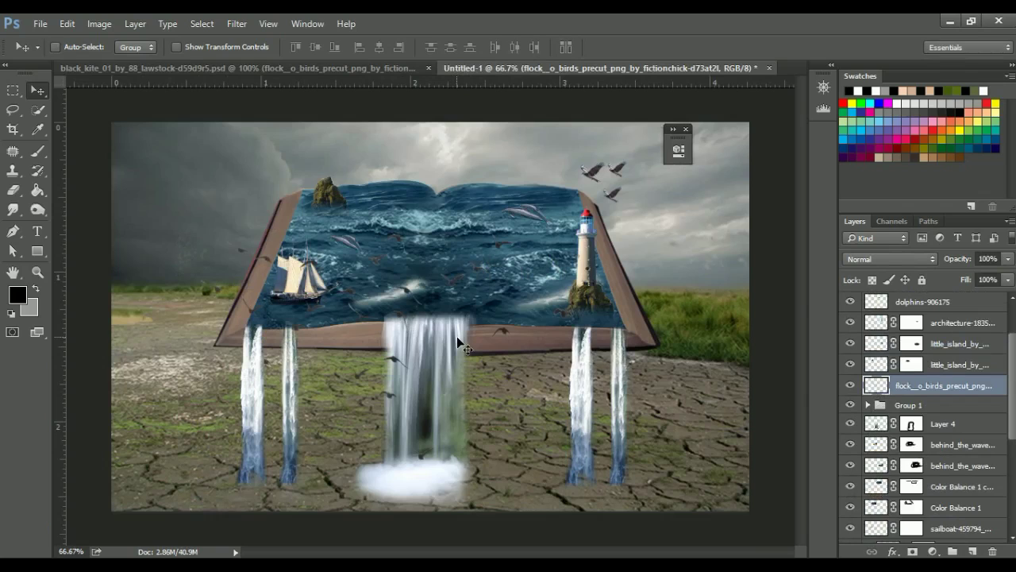
key("ctrl+t")
left_click_drag(193, 228, 274, 286)
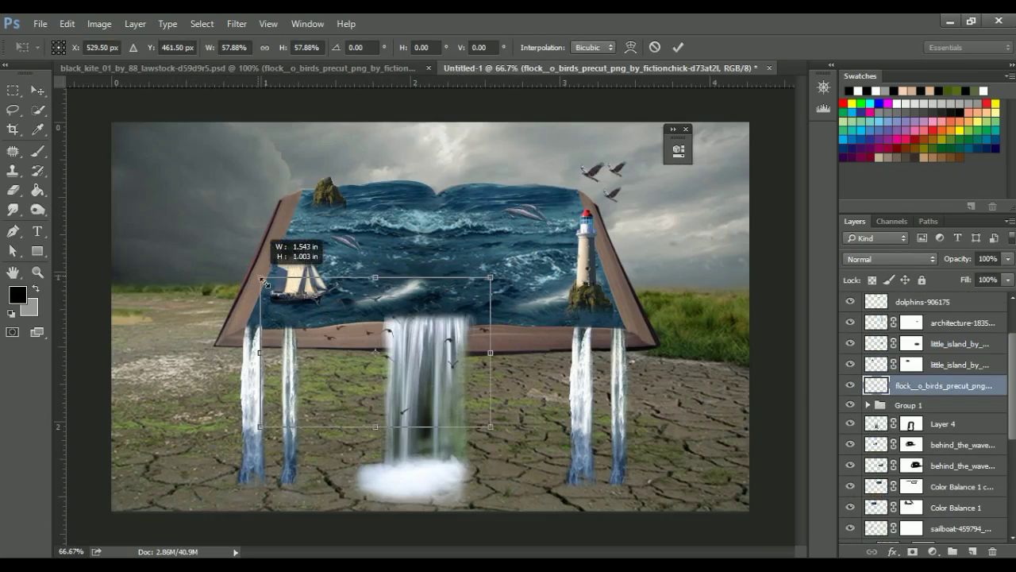
mouse_move(390, 332)
left_mouse_down()
mouse_move(388, 171)
mouse_move(437, 146)
left_mouse_up()
left_click_drag(538, 246, 439, 181)
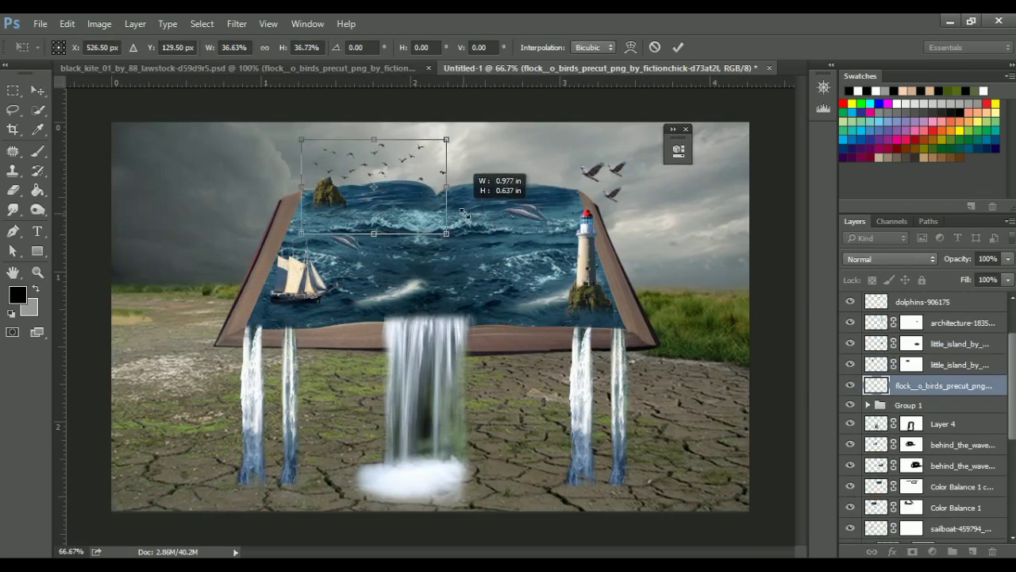
left_click_drag(371, 166, 382, 138)
left_click_drag(452, 204, 448, 197)
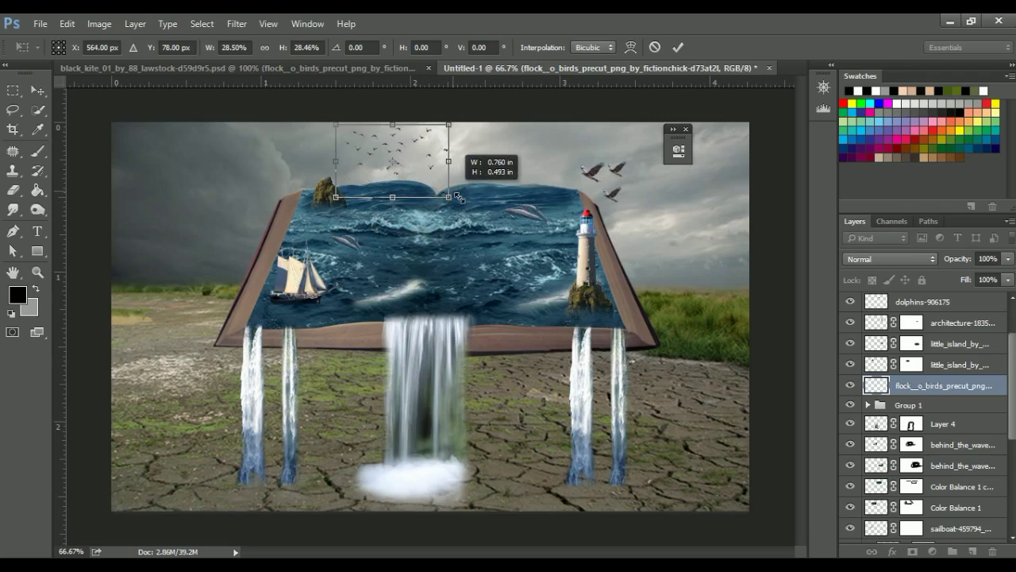
key("Return")
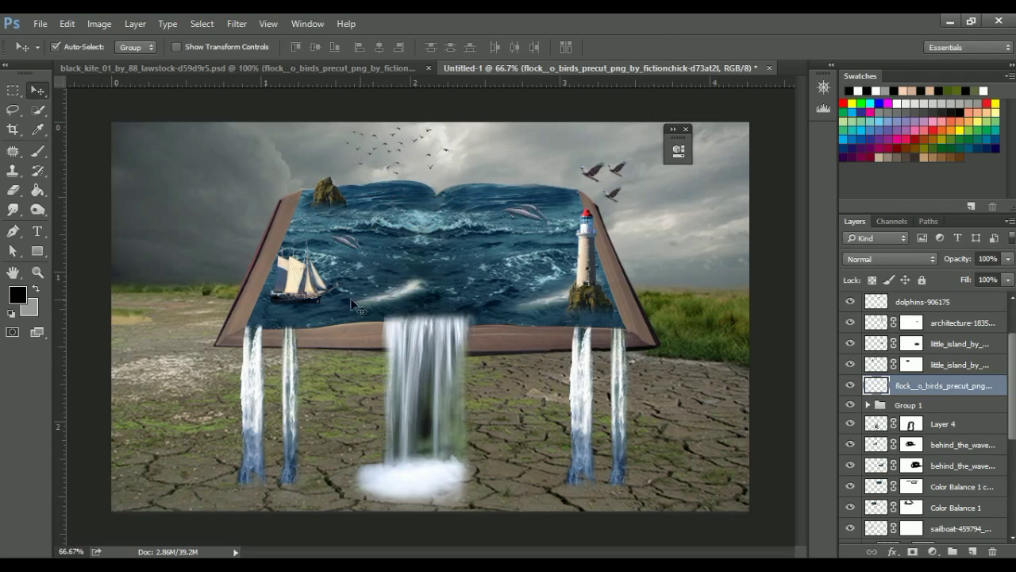
Step: Colour-balance the sailboat layer toward cyan and blue
left_click(307, 281)
double_click(854, 324)
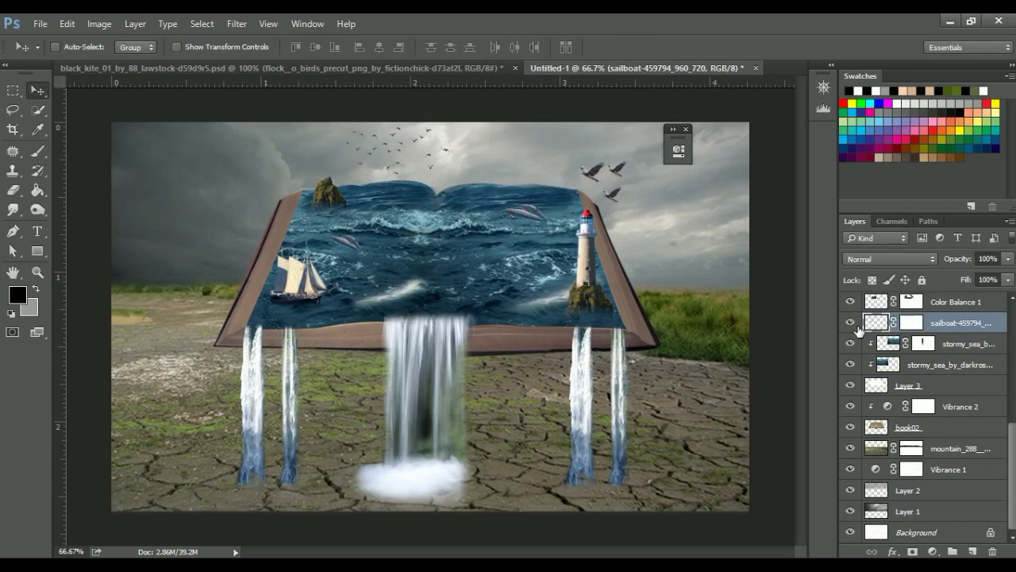
key("ctrl+b")
left_click_drag(621, 210, 620, 210)
left_click_drag(639, 246, 667, 247)
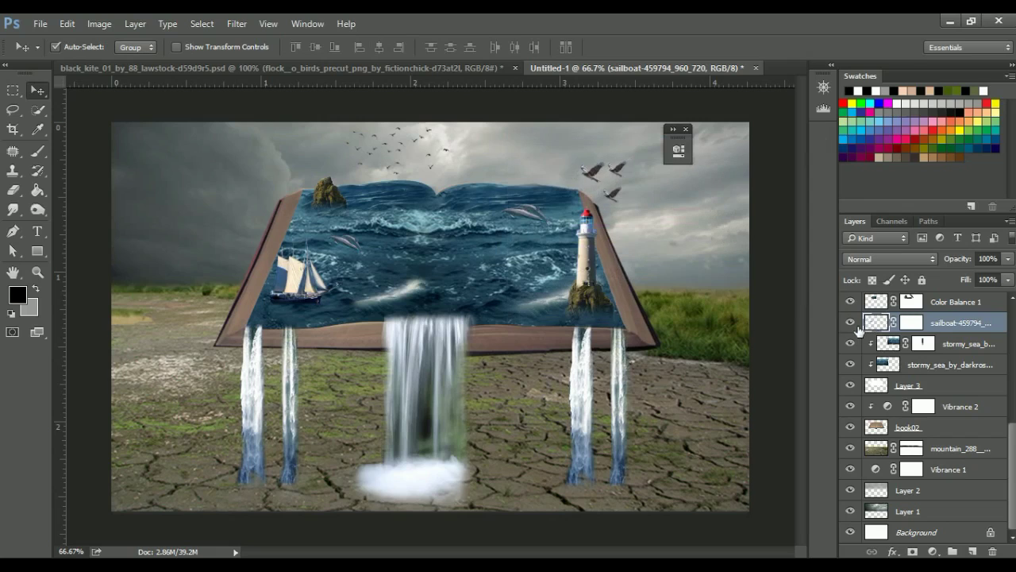
left_click(856, 326)
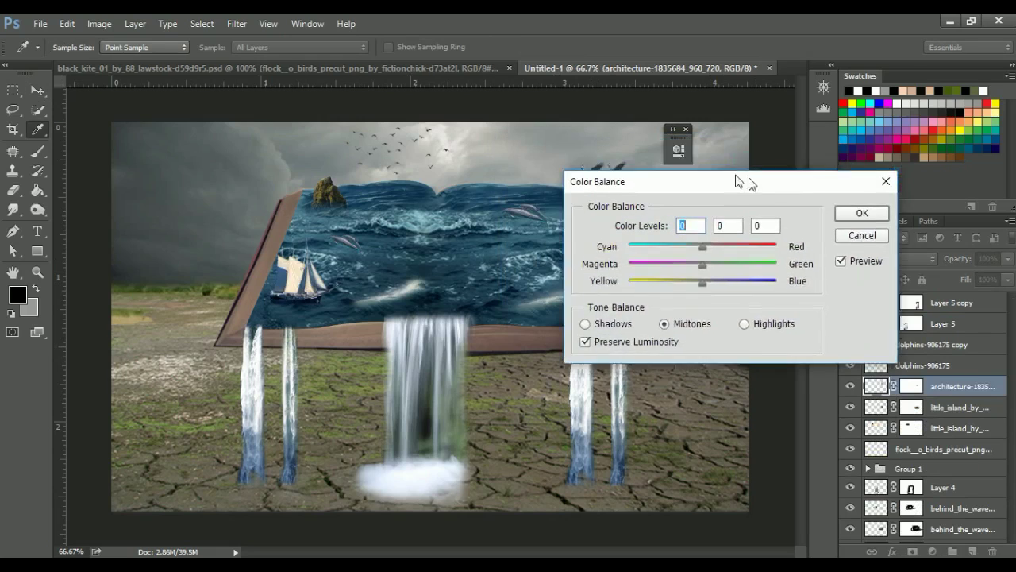
Step: Colour-balance the lighthouse toward cyan and blue
left_click_drag(749, 183, 852, 168)
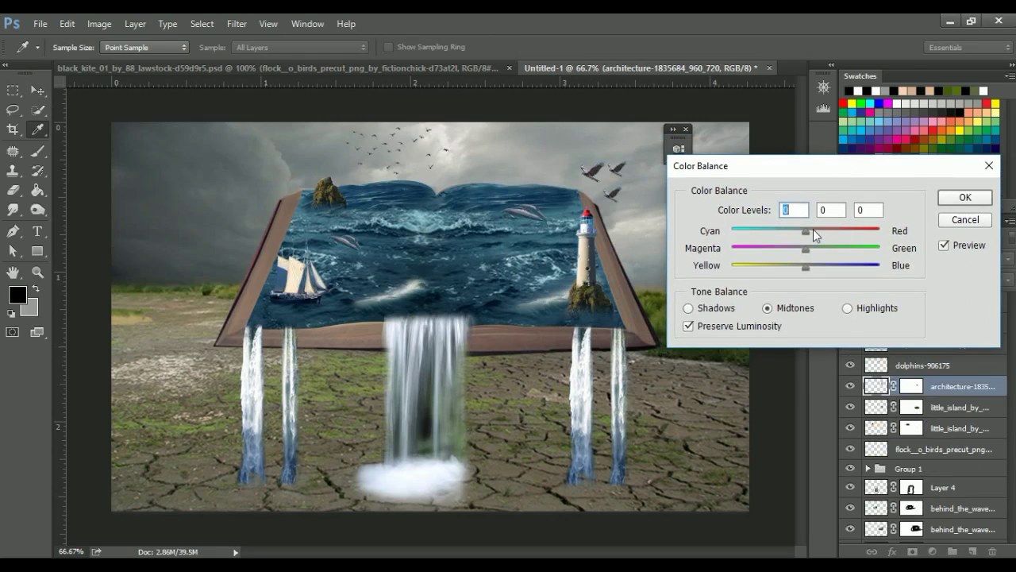
left_click_drag(796, 230, 793, 231)
left_click_drag(806, 266, 813, 268)
left_click(947, 198)
Step: Colour-balance the rock island and its copy toward blue, then select Group 1
left_click(327, 193, "ctrl")
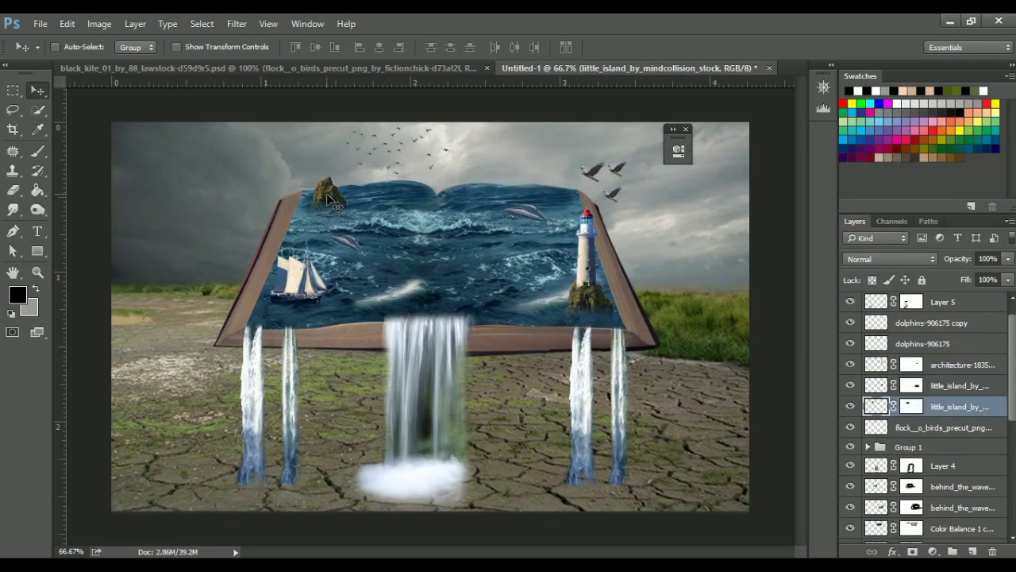
key("ctrl+b")
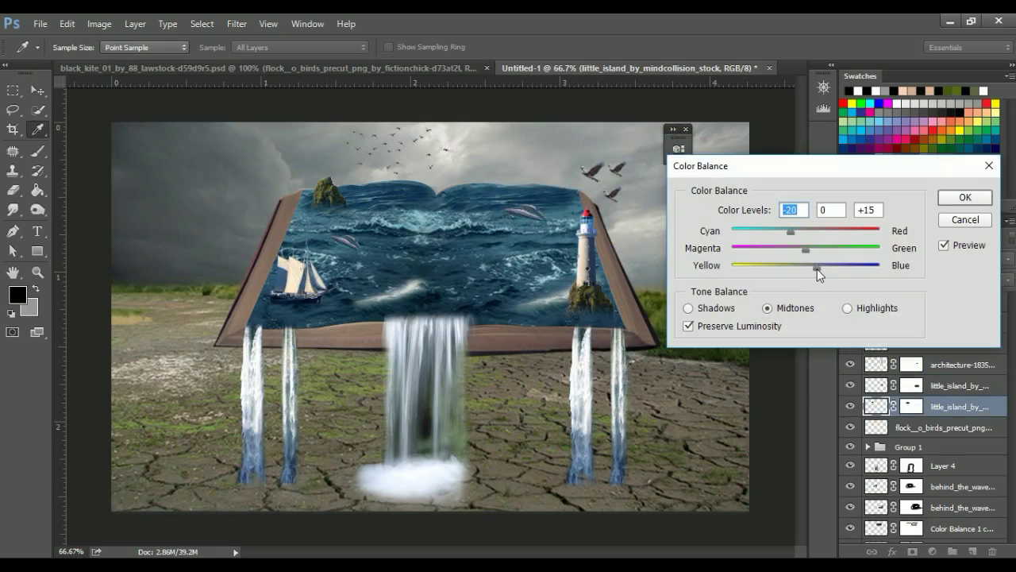
left_click_drag(817, 269, 826, 266)
left_click(956, 198)
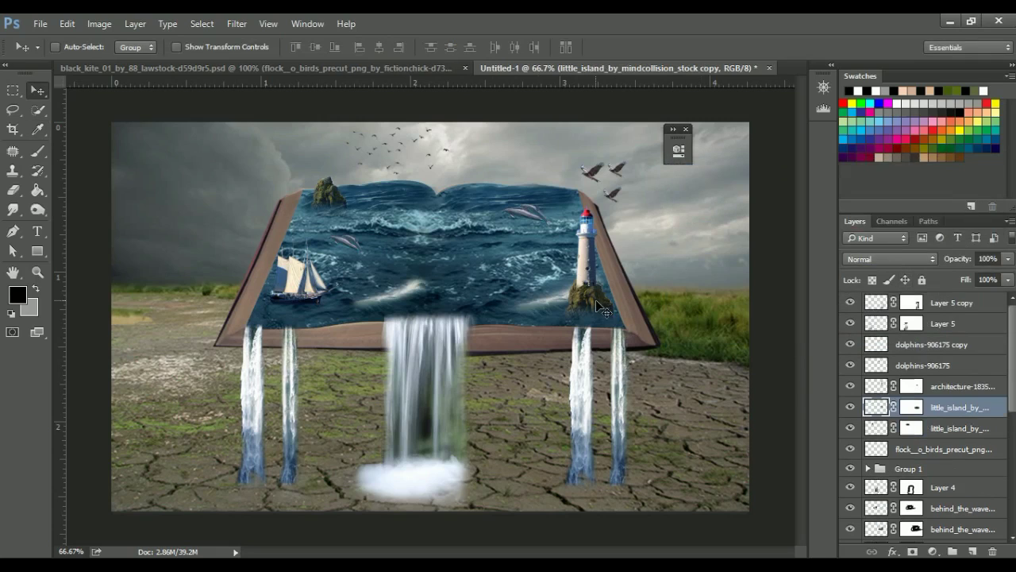
key("ctrl+b")
left_click_drag(820, 273, 826, 268)
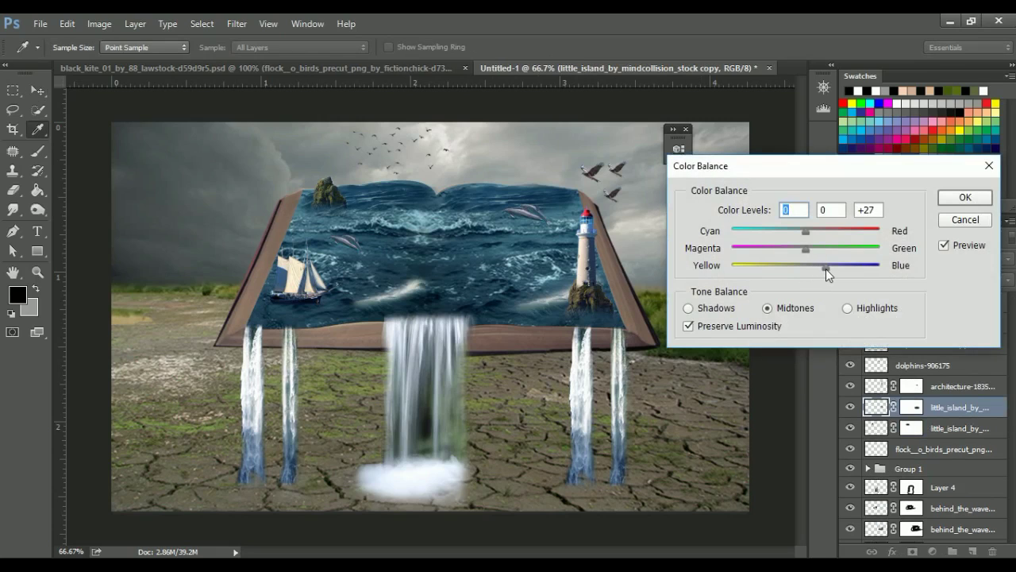
left_click(964, 199)
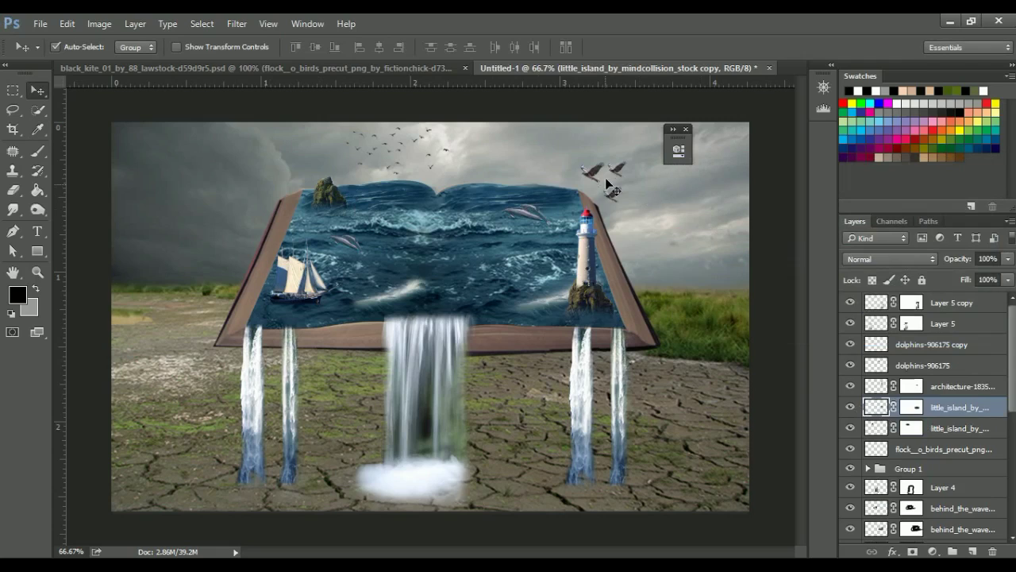
left_click(607, 184)
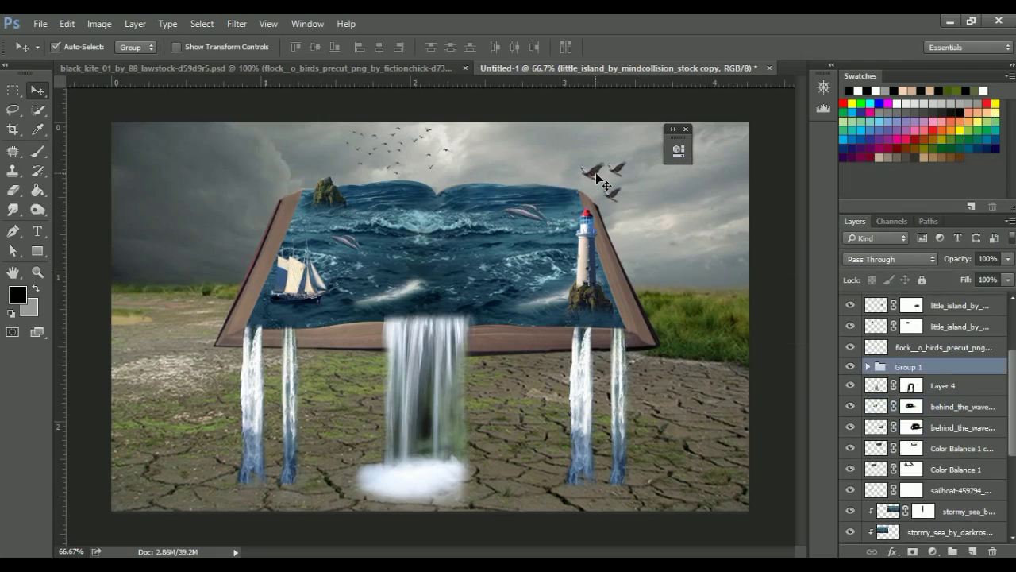
Step: Expand Group 1, select and rearrange its bird layers, and show the group again
left_click(869, 366)
left_click(910, 387)
left_click(929, 430, "shift")
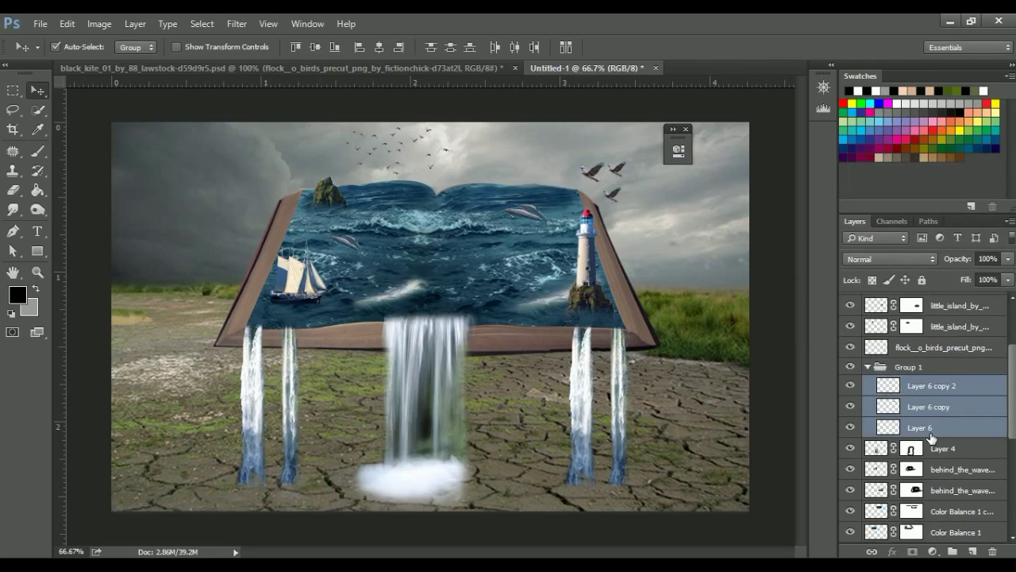
left_click_drag(931, 436, 899, 373)
left_click(851, 367)
Step: Add a clipped Color Balance adjustment (Cyan −16, Blue +15) in Group 1 and collapse the group
left_click(933, 551)
left_click(903, 381)
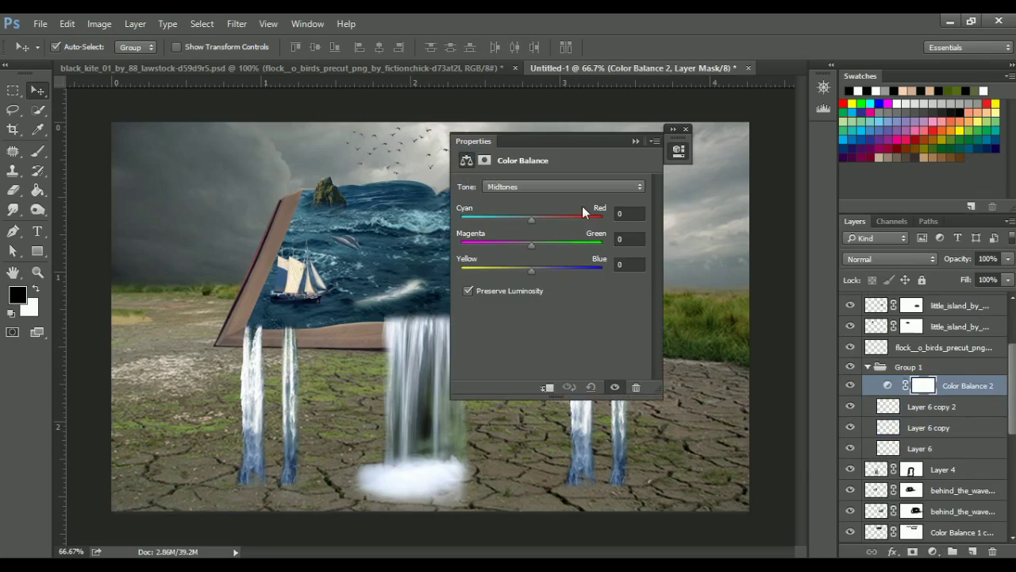
left_click(547, 388)
mouse_move(577, 143)
left_mouse_down()
mouse_move(683, 184)
mouse_move(791, 166)
left_mouse_up()
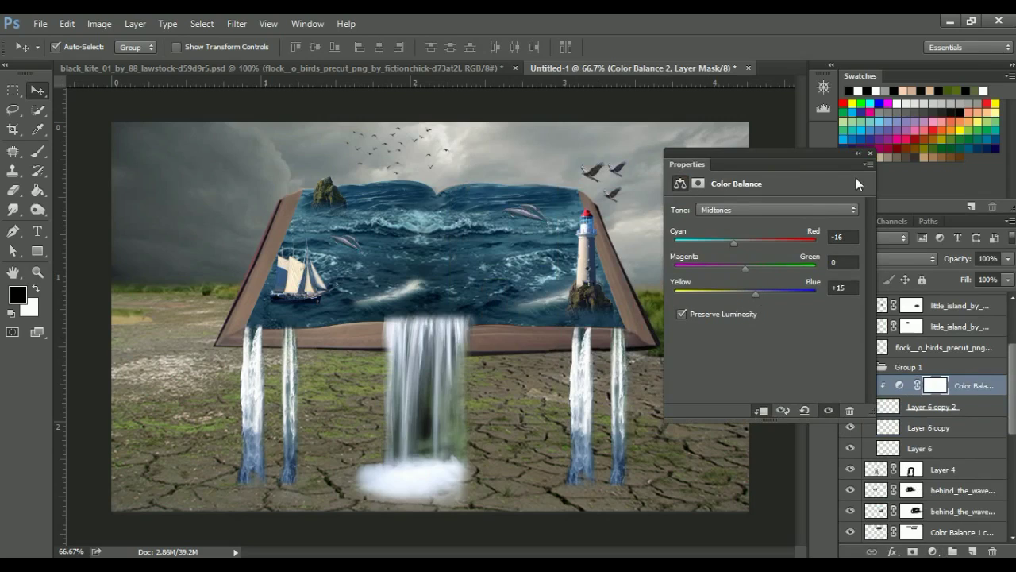
left_click(858, 152)
left_click(851, 385)
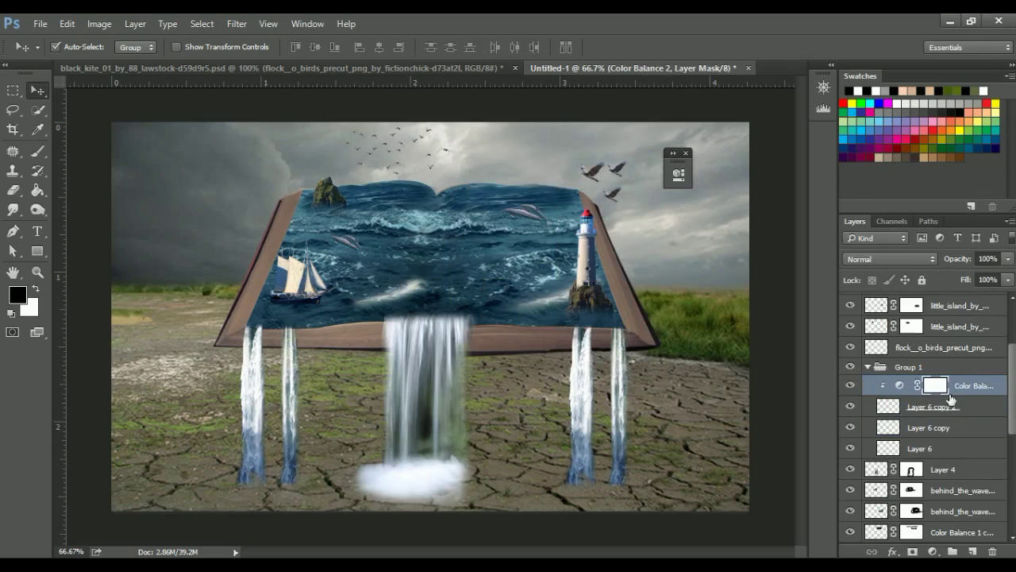
left_click(867, 367)
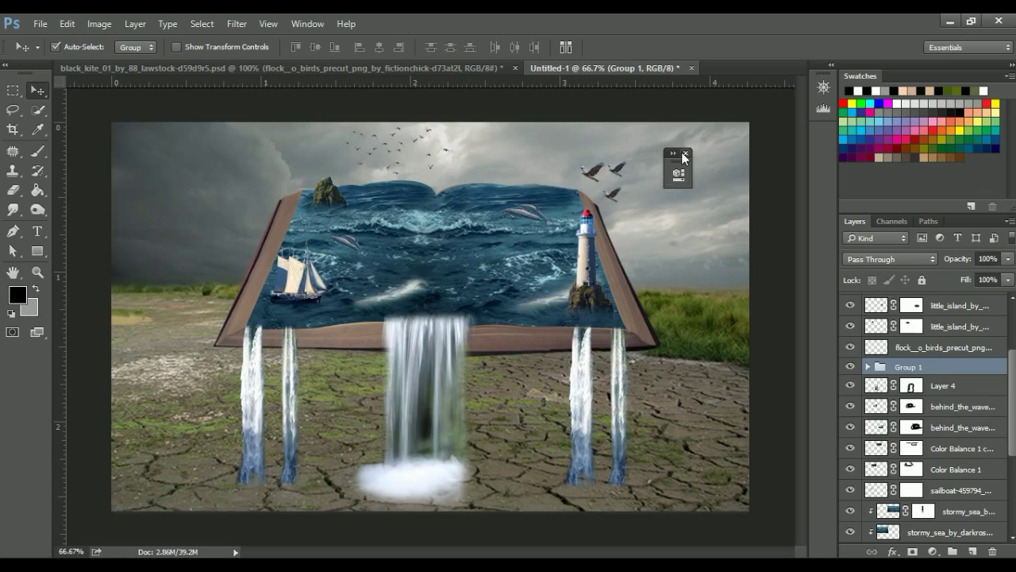
left_click(428, 68)
Step: Drag the meadow pond image into Untitled-1 and enlarge it over the lower canvas
mouse_move(524, 230)
left_mouse_down()
mouse_move(537, 71)
mouse_move(497, 449)
left_mouse_up()
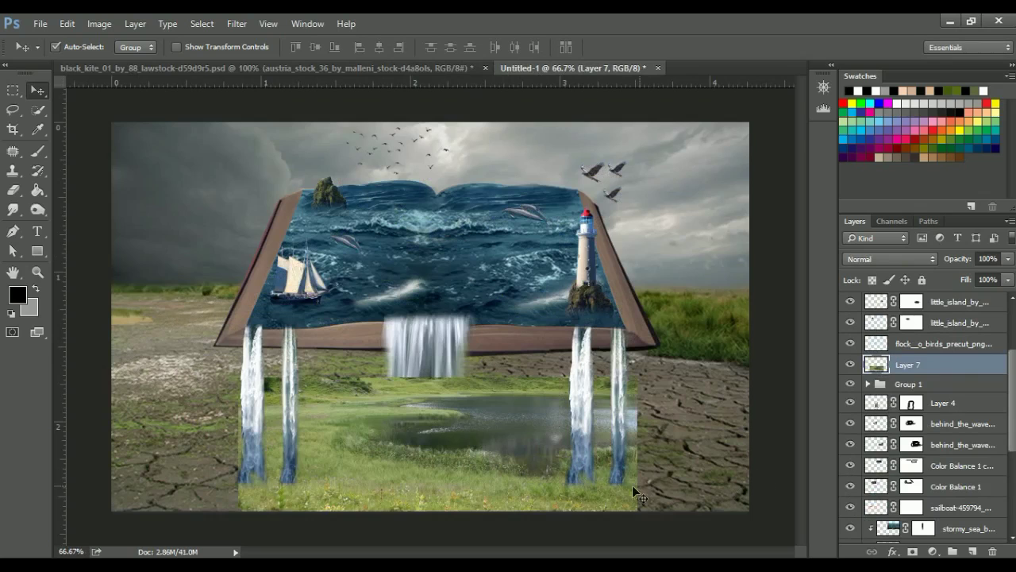
left_click_drag(631, 486, 598, 512)
key("ctrl+t")
left_click_drag(635, 546, 731, 556)
left_click_drag(643, 478, 519, 508)
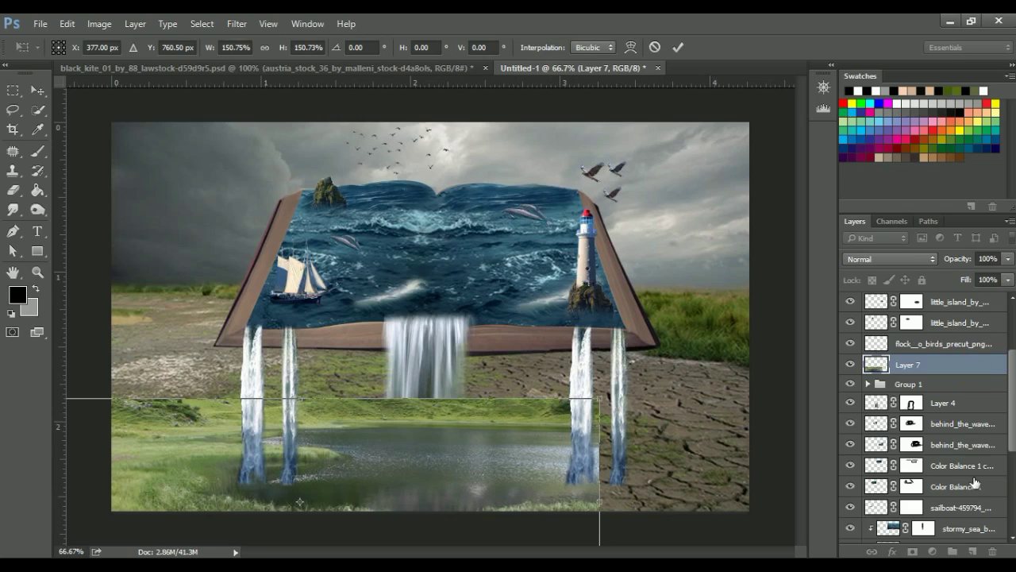
key("Return")
Step: Move the meadow layer beneath the waterfall layers and shift it into the lower-left corner
left_click_drag(948, 362, 971, 512)
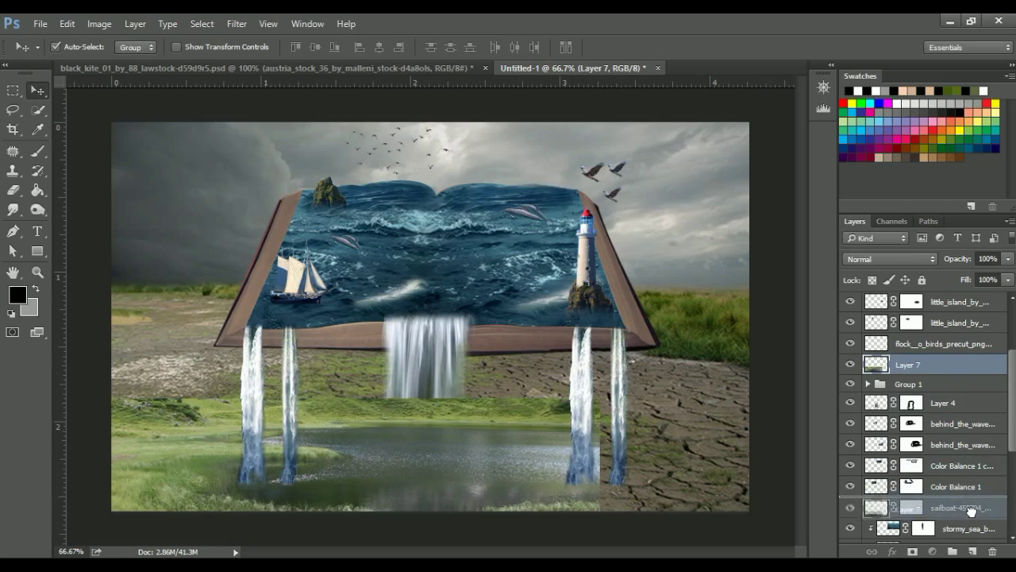
left_click_drag(528, 491, 533, 511)
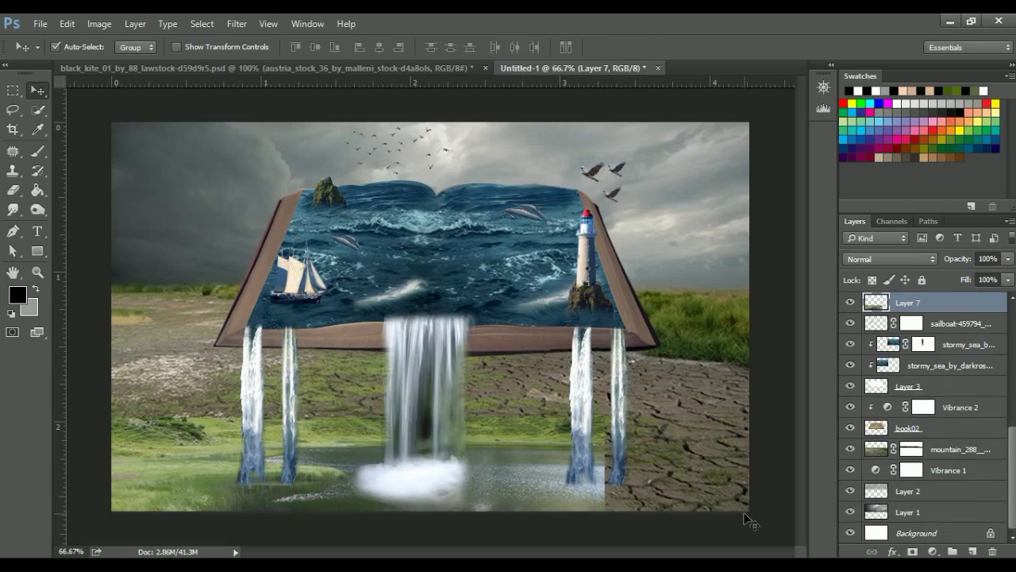
left_click(494, 485)
key("ctrl+t")
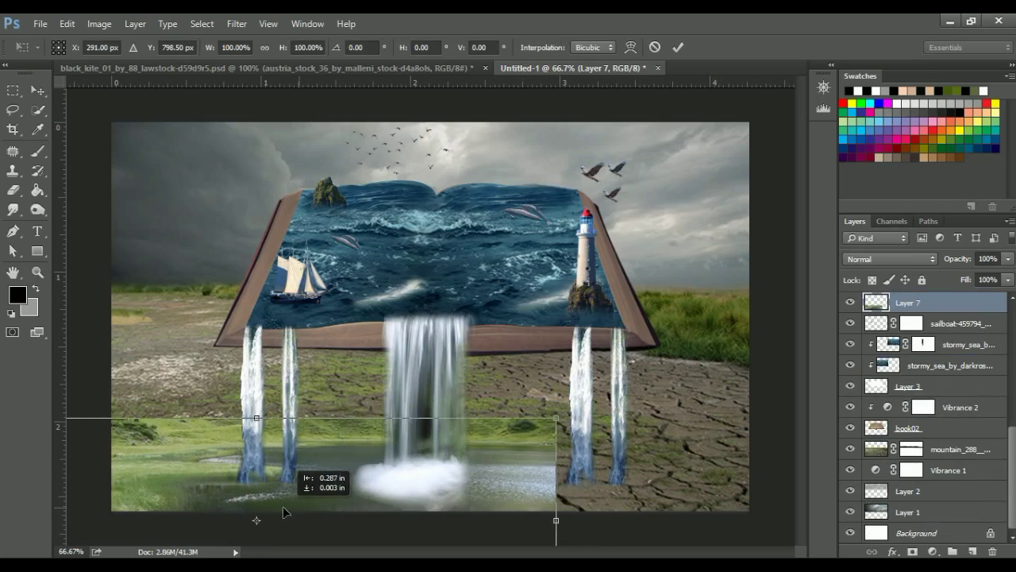
left_click_drag(321, 501, 221, 503)
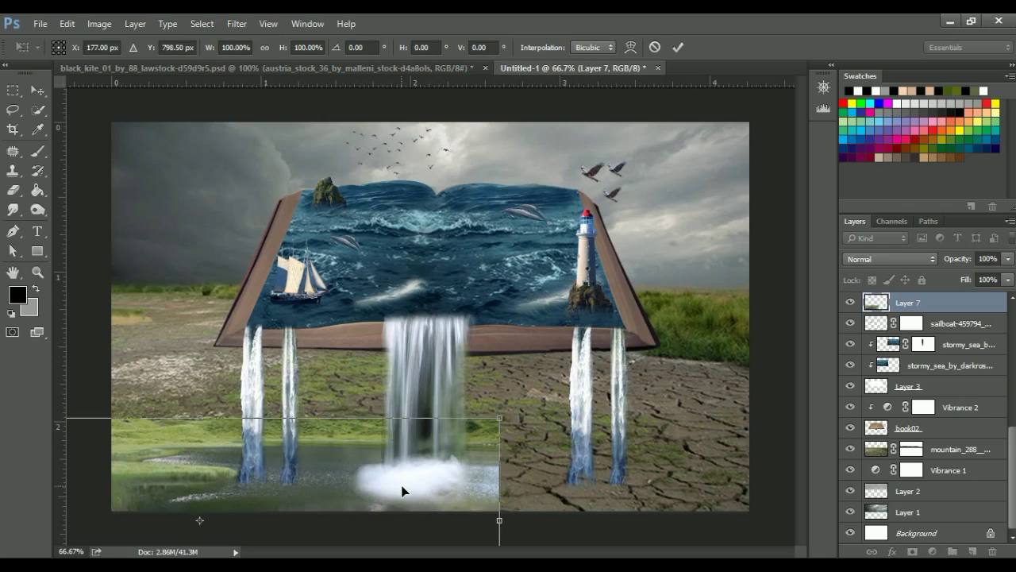
key("Return")
Step: Duplicate the meadow layer, flip the copy horizontally, and move it to the right side
key("ctrl+j")
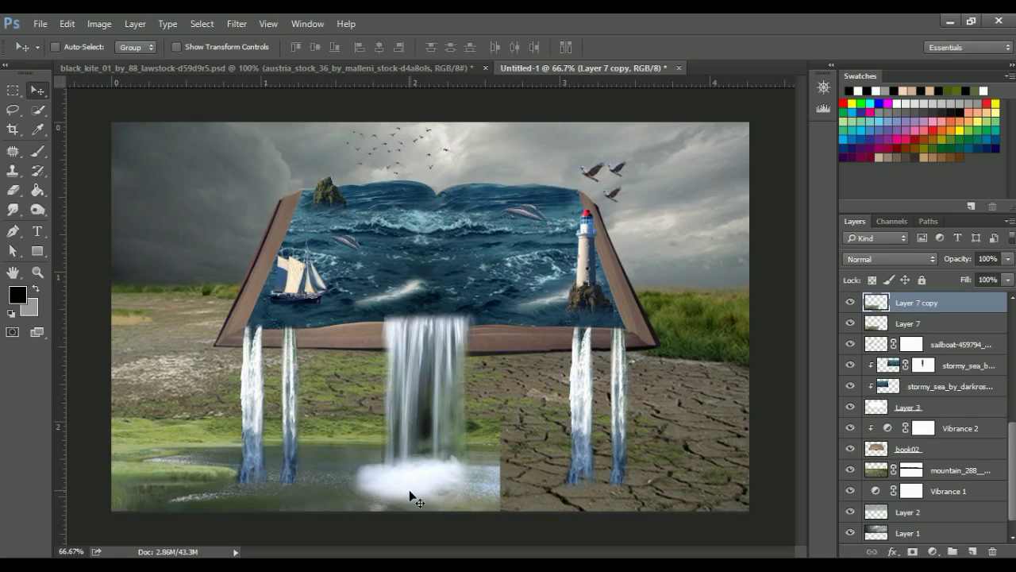
key("ctrl+t")
right_click(405, 488)
left_click(450, 457)
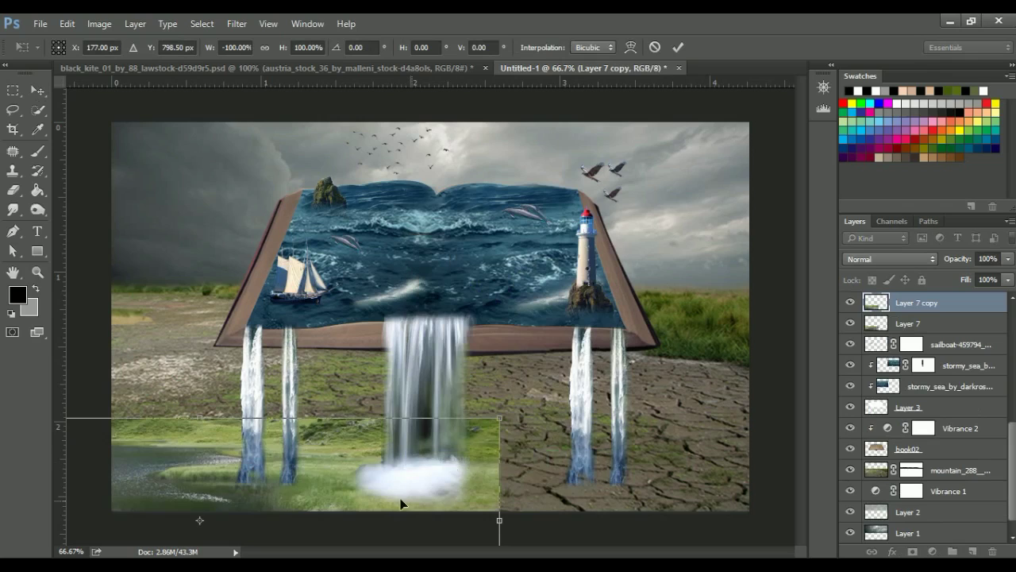
mouse_move(401, 501)
left_mouse_down()
mouse_move(908, 502)
mouse_move(788, 535)
left_mouse_up()
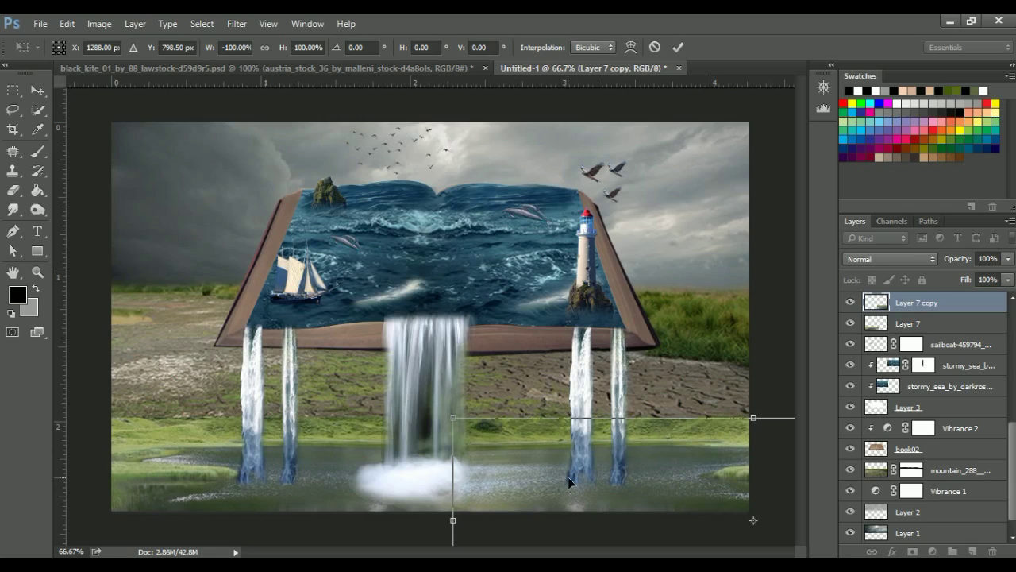
key("Return")
Step: Resize both meadow layers together so the grass and pond span the canvas bottom
left_click(933, 325, "shift")
key("ctrl+t")
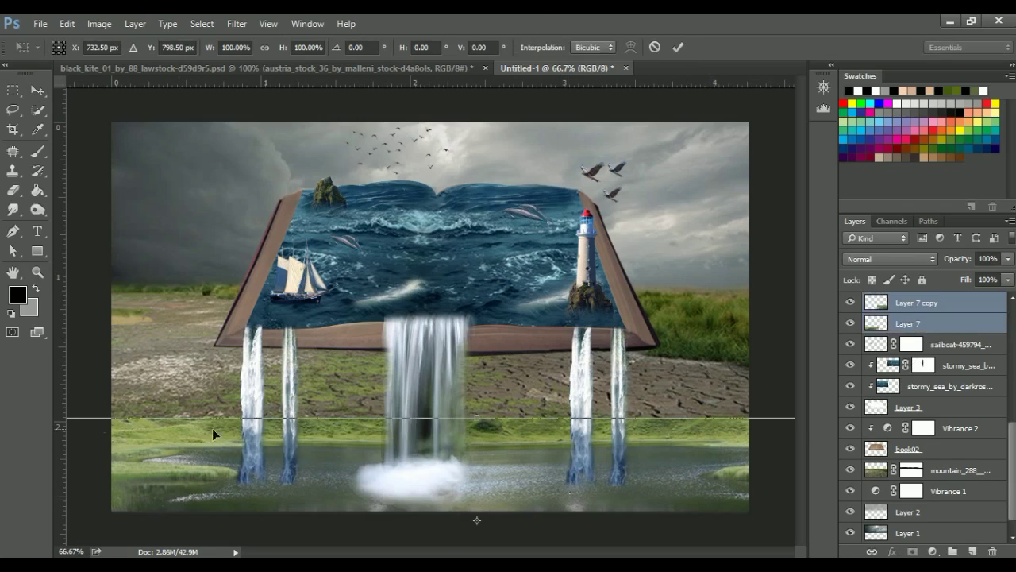
mouse_move(520, 466)
left_mouse_down()
mouse_move(114, 419)
mouse_move(285, 449)
left_mouse_up()
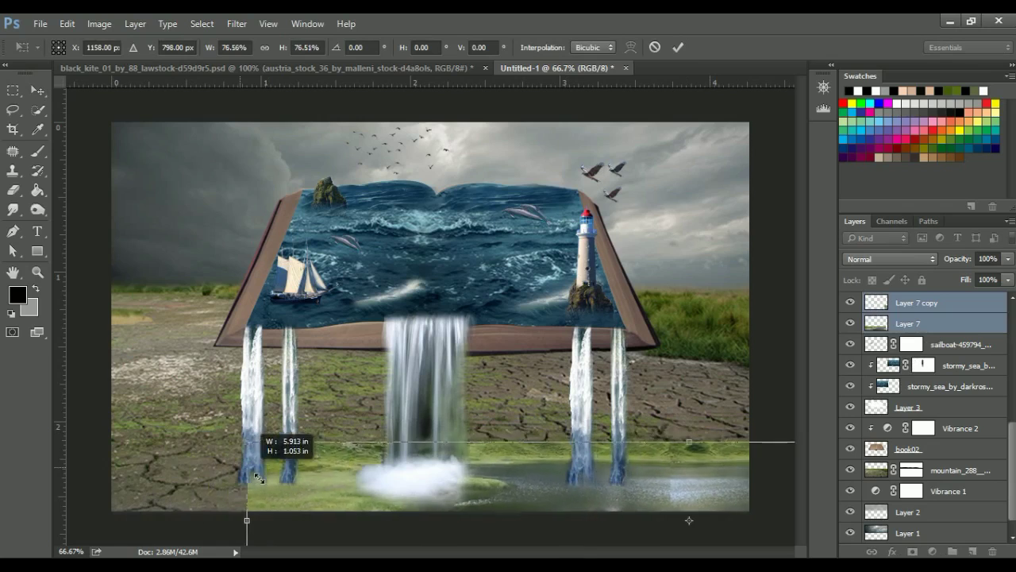
left_click_drag(586, 519, 182, 466)
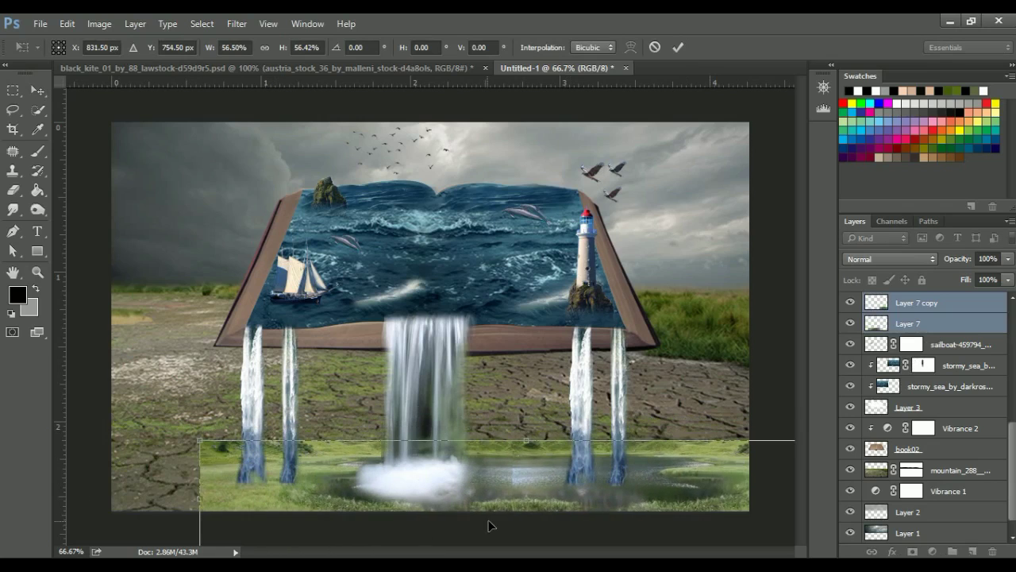
left_click_drag(182, 466, 361, 504)
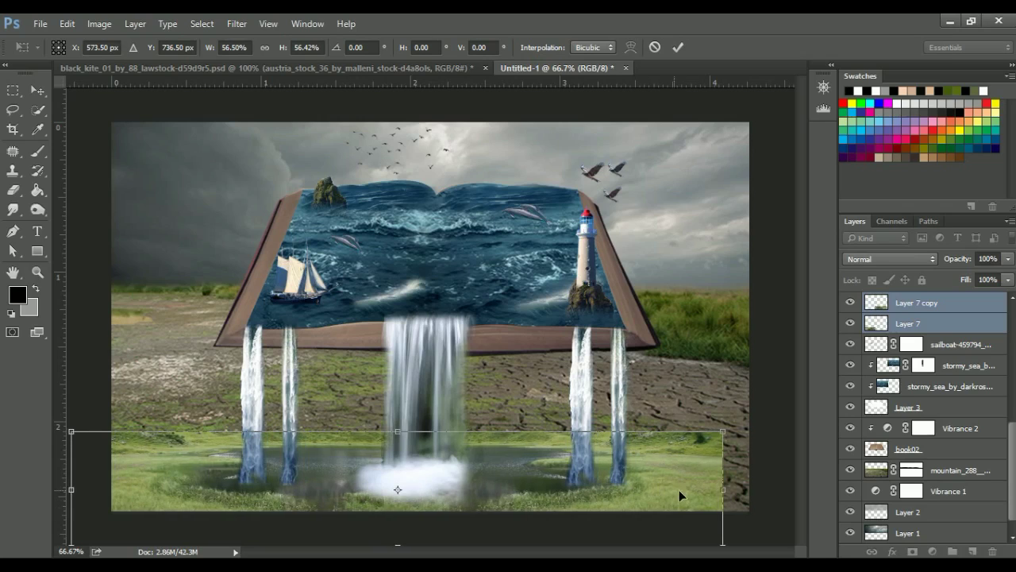
left_click_drag(724, 491, 793, 490)
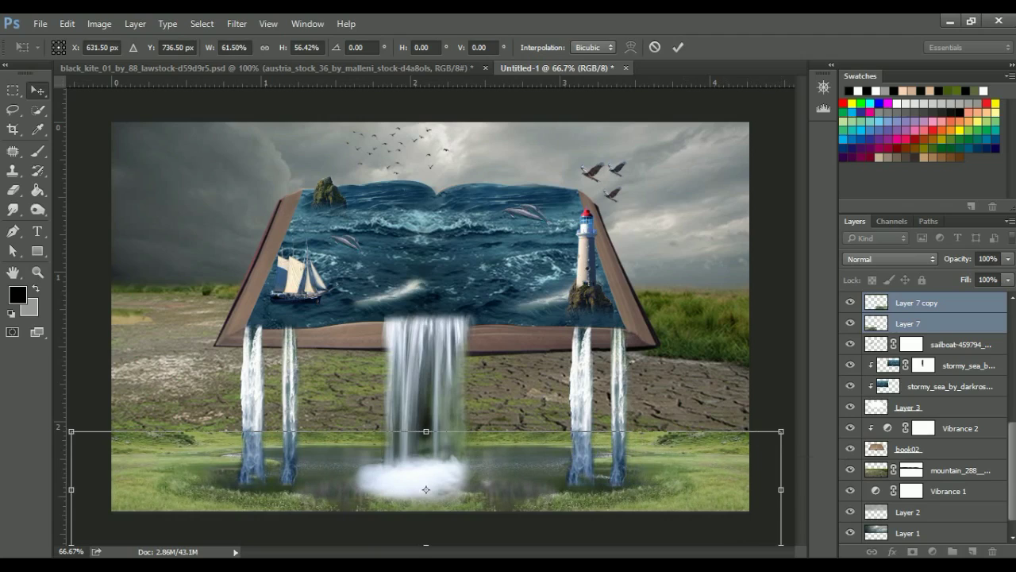
key("Return")
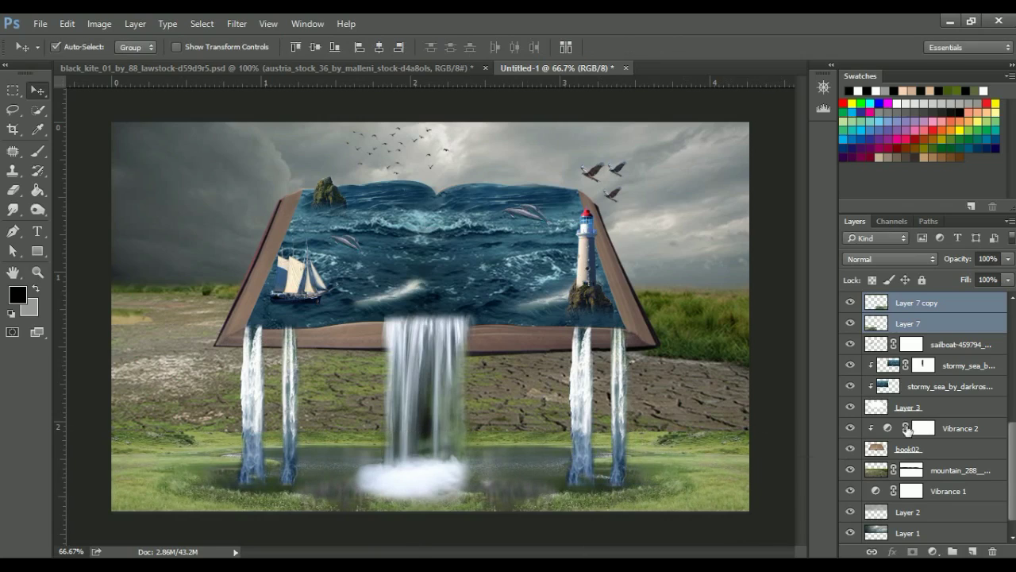
Step: Merge the two meadow layers into Layer 7 copy and add a layer mask for brushing
right_click(974, 320)
left_click(798, 513)
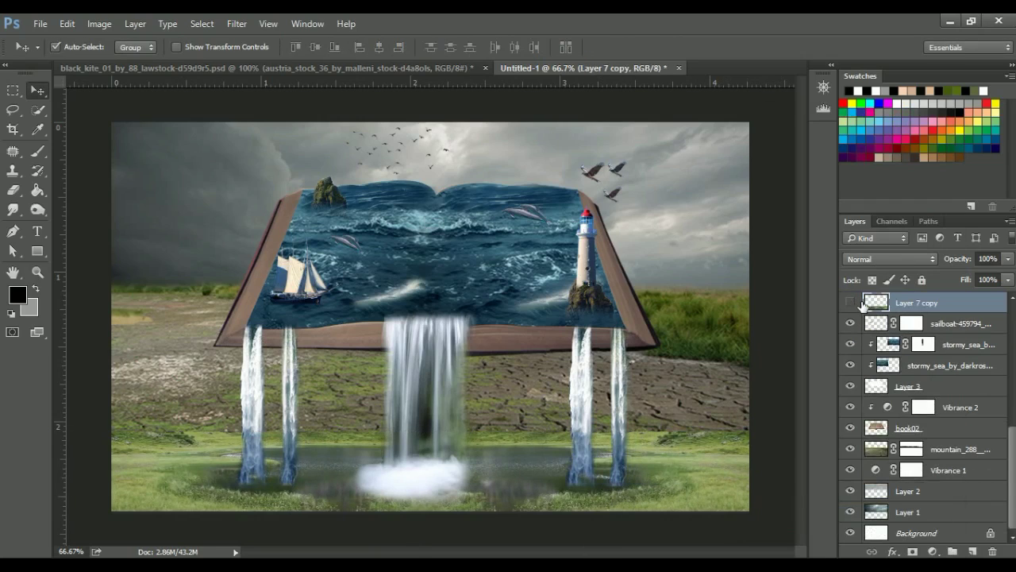
left_click(912, 551)
left_click(40, 155)
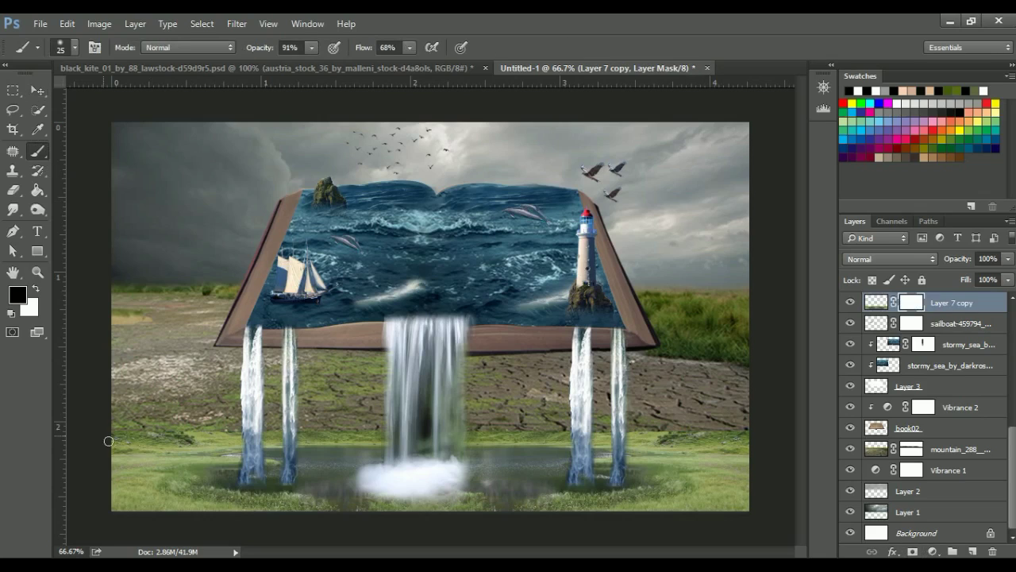
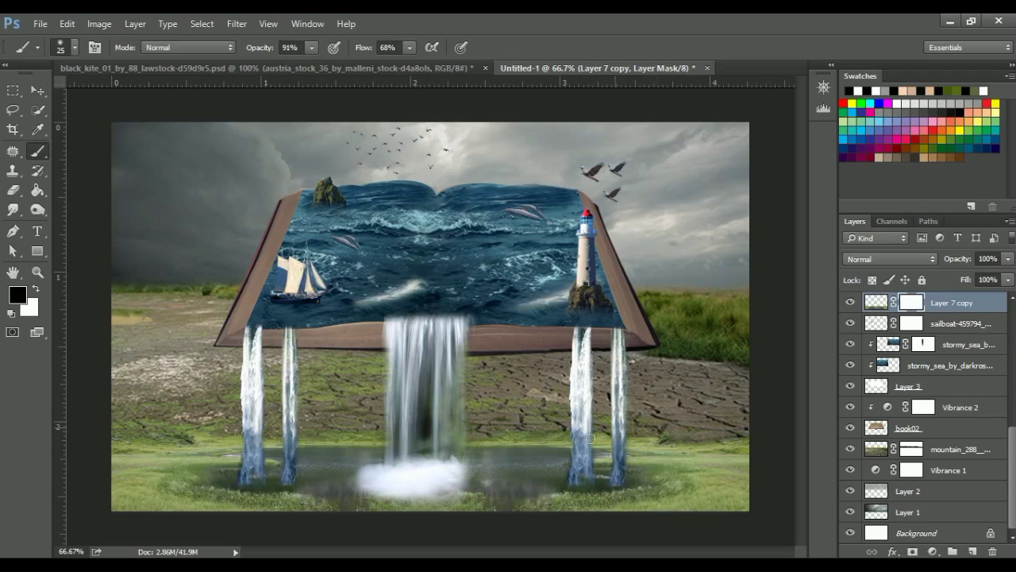
Step: Load the large splatter brush tip from the Brush Preset picker and shrink it to 100 px
left_click(37, 89)
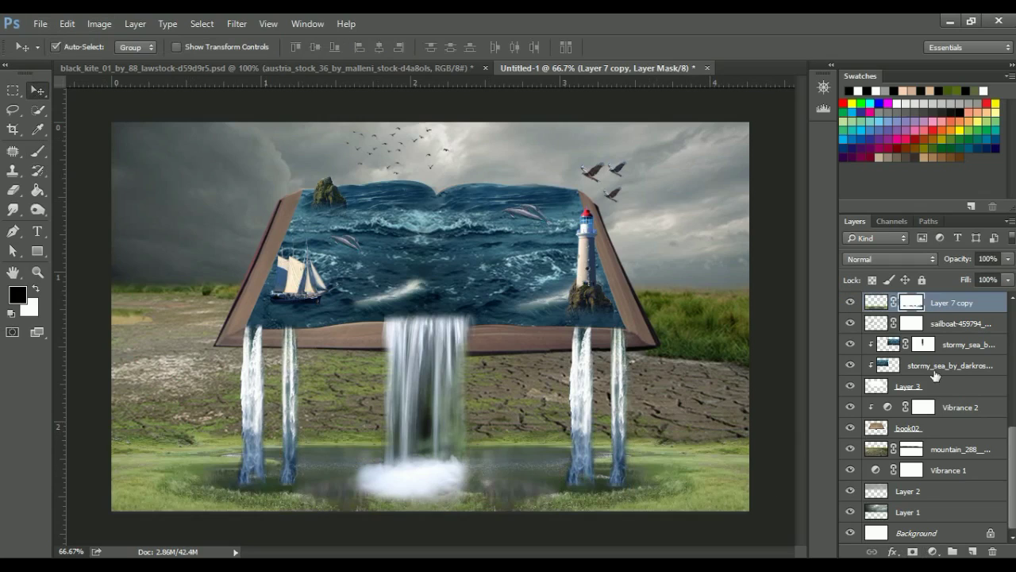
left_click(37, 151)
left_click(74, 47)
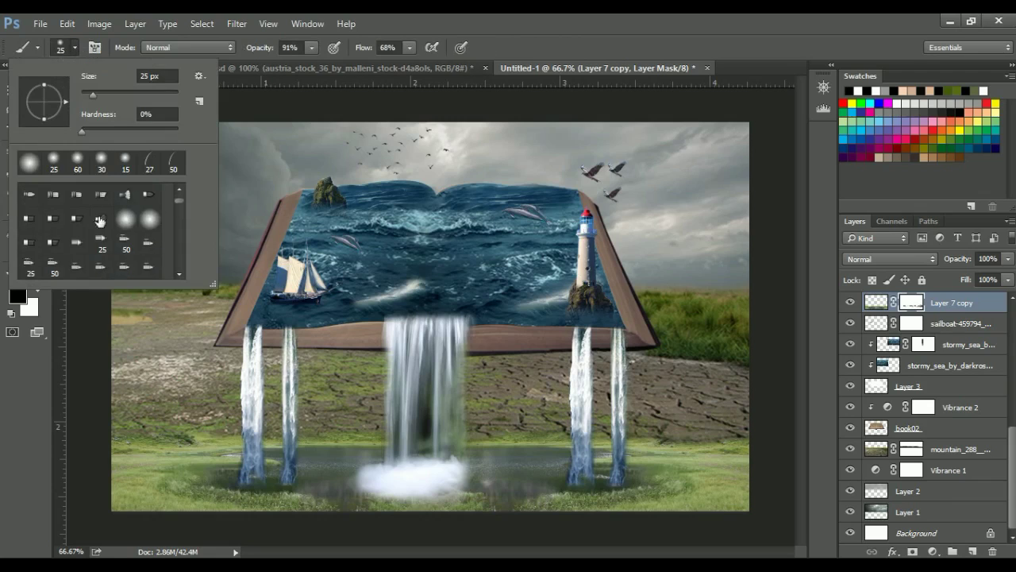
scroll(102, 255, "down", 2)
scroll(102, 254, "down", 2)
scroll(101, 254, "down", 2)
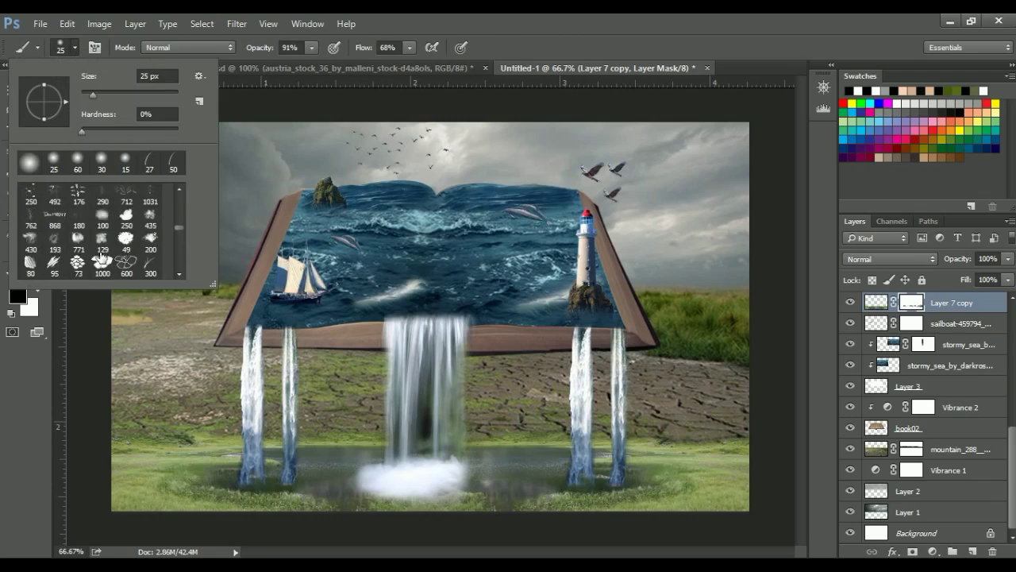
scroll(102, 254, "down", 2)
scroll(102, 255, "down", 2)
scroll(101, 254, "down", 2)
scroll(101, 254, "down", 2)
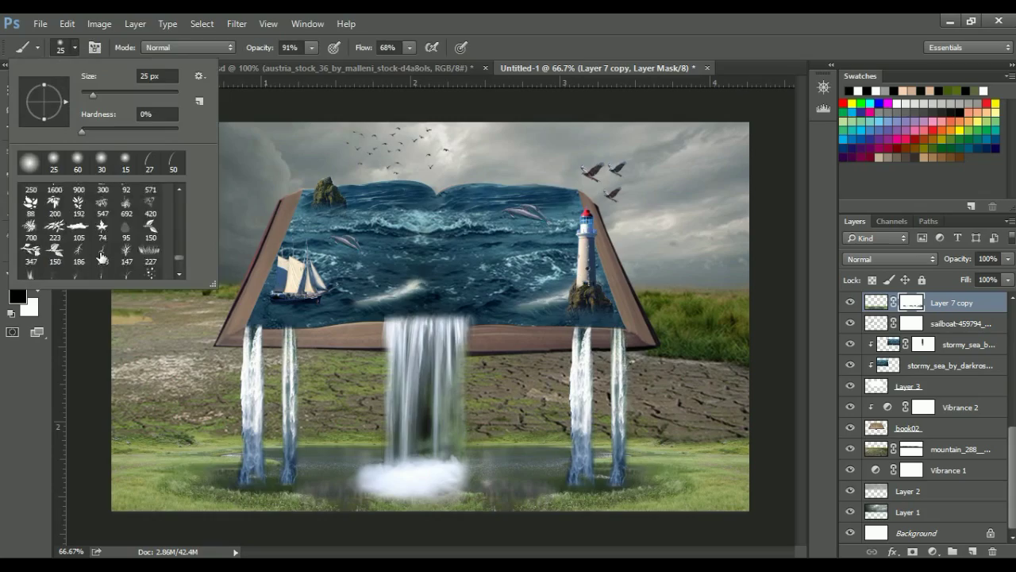
scroll(101, 254, "down", 2)
left_click(54, 238)
key("Return")
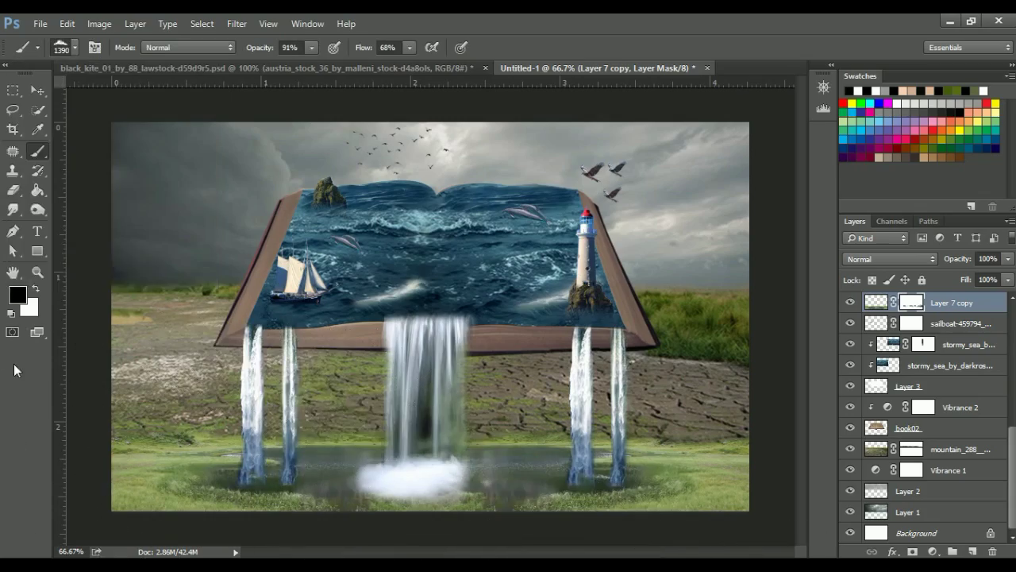
key("bracketleft")
key("bracketleft")
key("bracketleft")
key("bracketleft")
key("bracketleft")
key("bracketleft")
Step: Add a new layer, enlarge the brush to 175 px and set the foreground colour to white
left_click(972, 551)
key("bracketright")
key("bracketright")
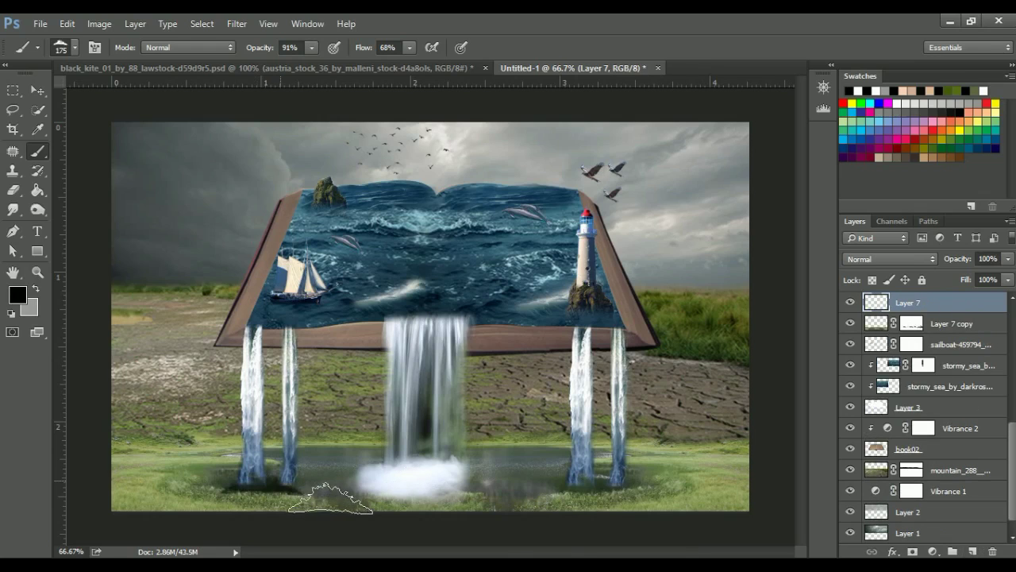
left_click(37, 128)
left_click(17, 295)
left_click(435, 304)
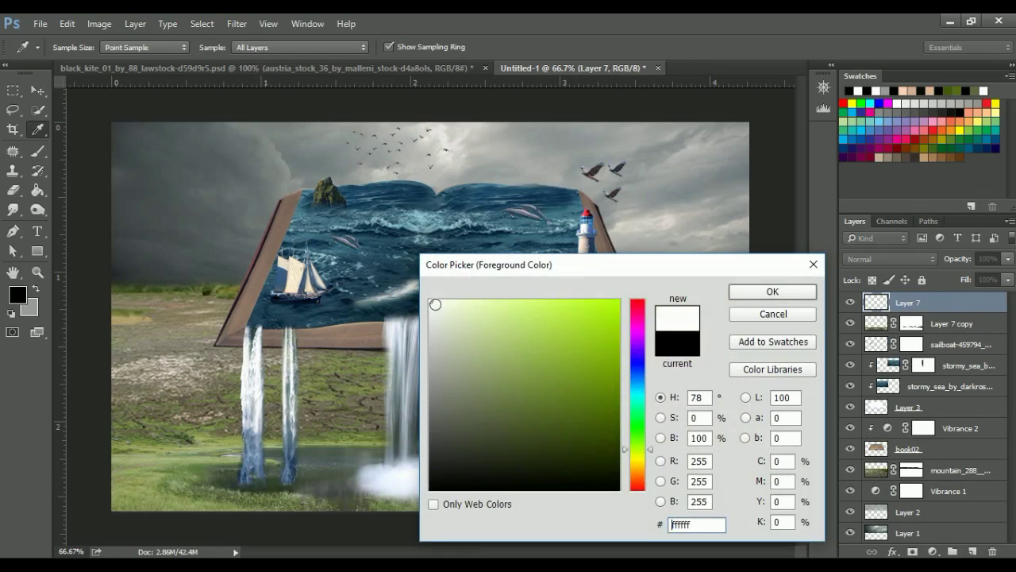
left_click(773, 291)
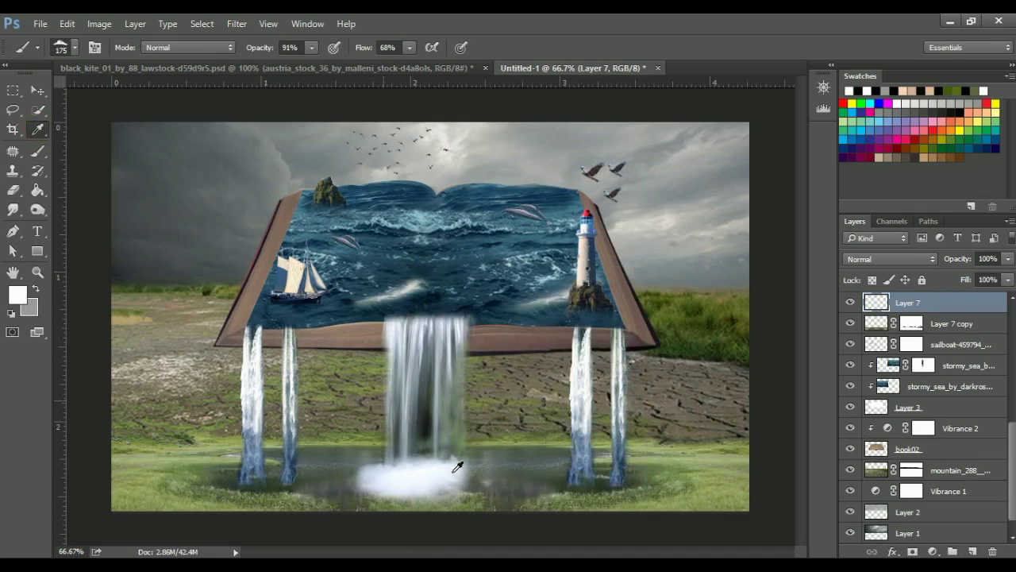
Step: Stamp white splashes at the bases of the left and right waterfalls
key("b")
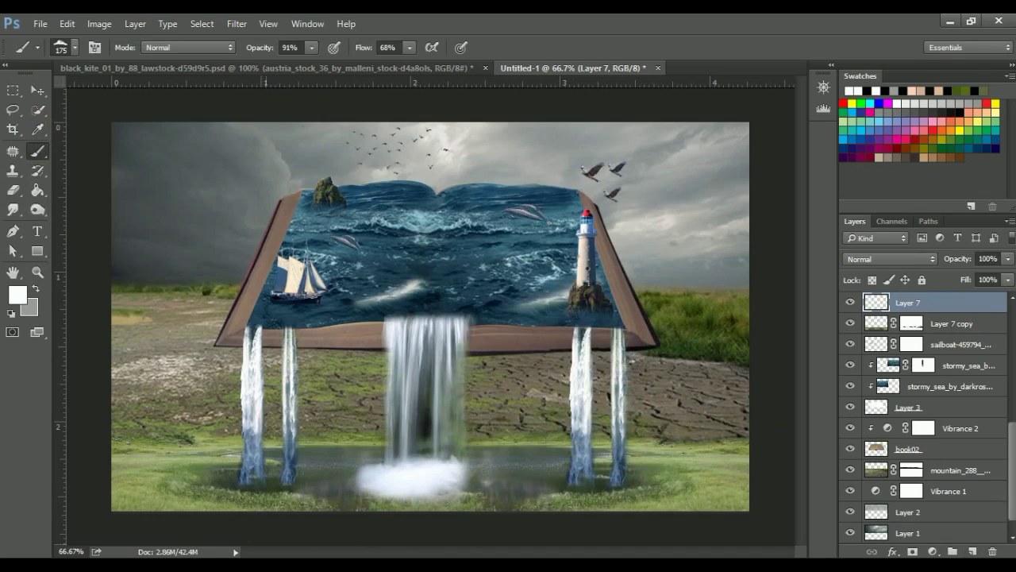
left_click(305, 483)
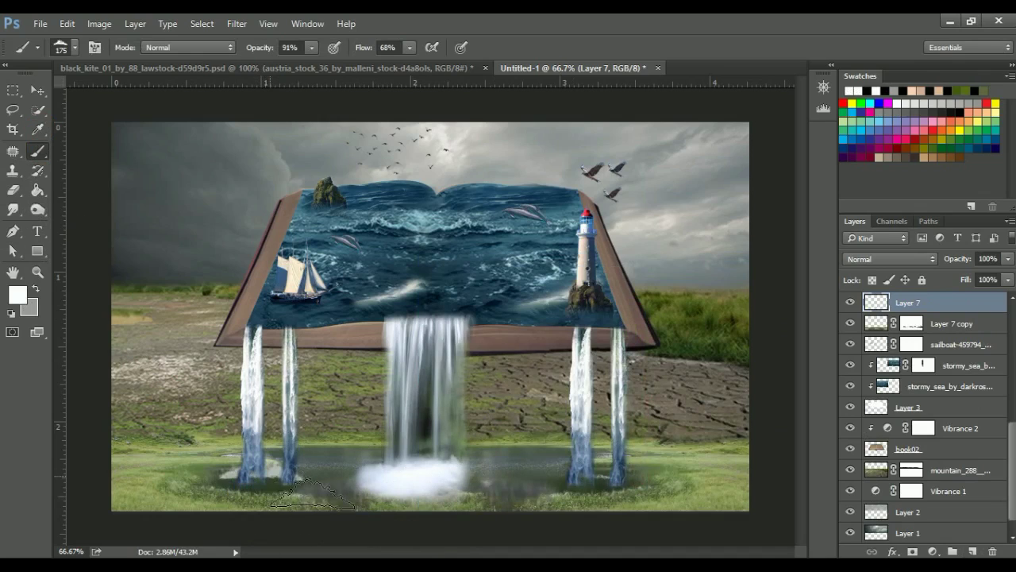
left_click(272, 481)
left_click(262, 475)
left_click(628, 489)
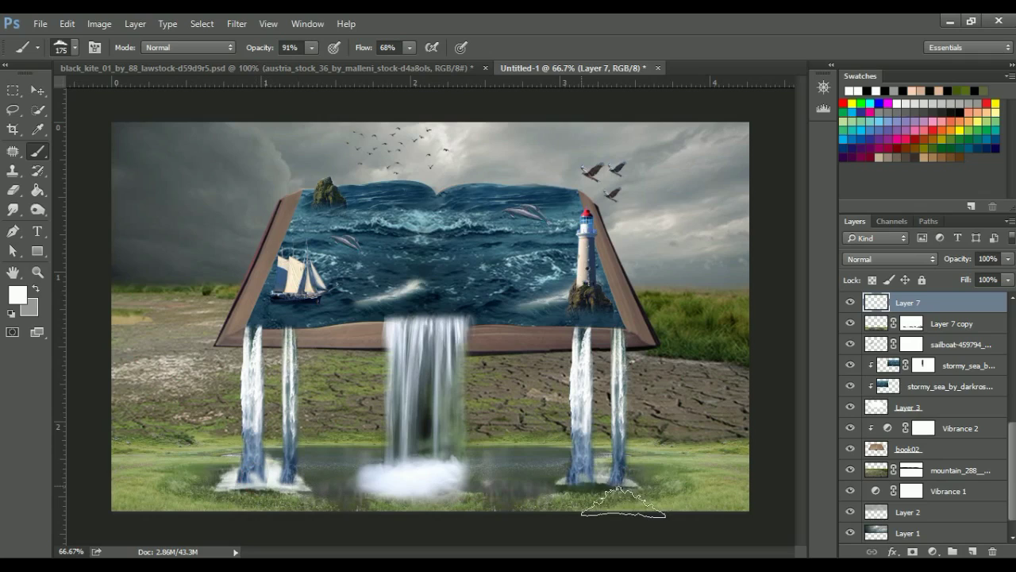
left_click(584, 486)
left_click(587, 485)
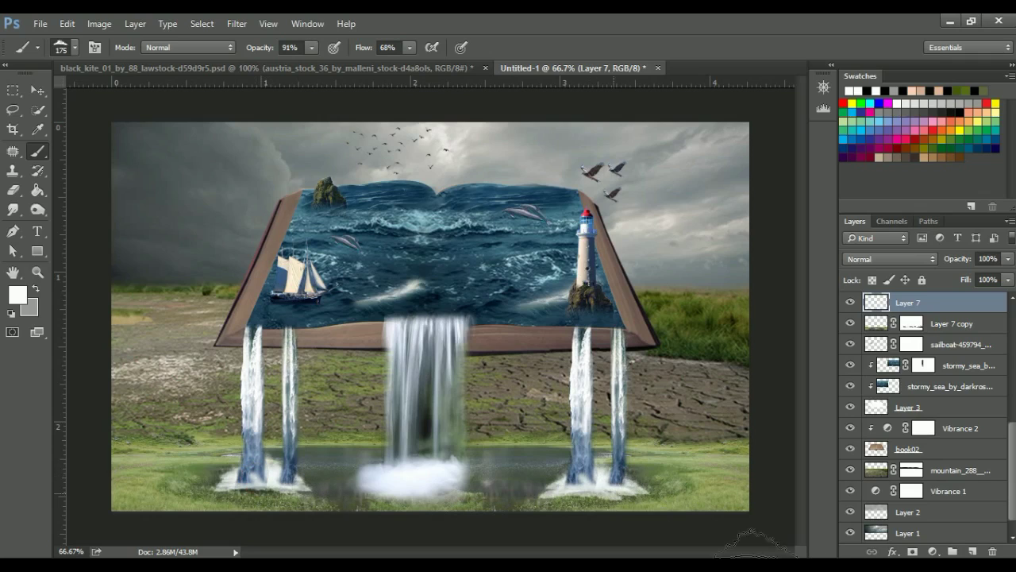
Step: Switch to the 660 splash tip at 150 px and paint mist right of the centre waterfall base
right_click(35, 154)
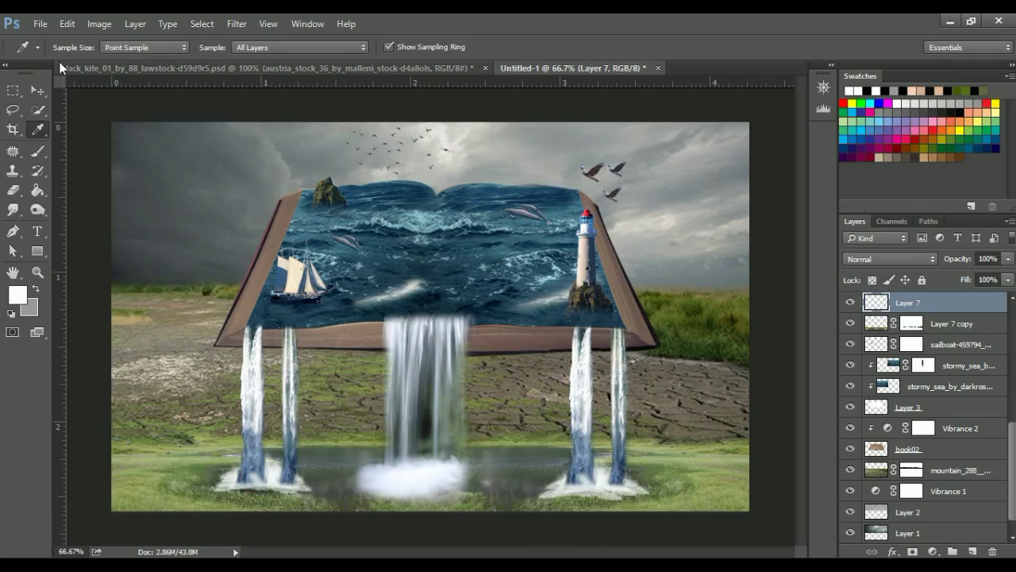
left_click(62, 47)
left_click(102, 242)
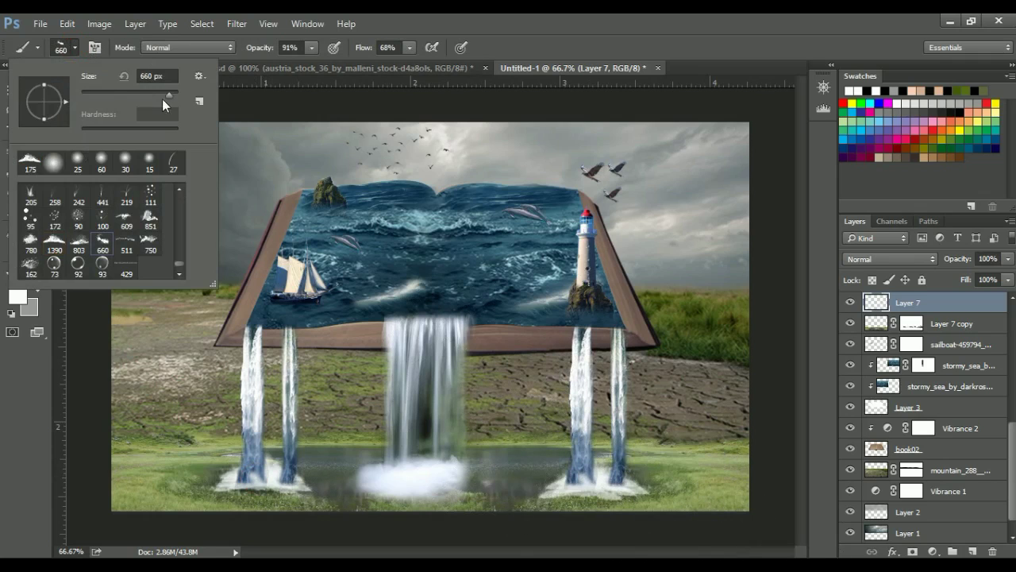
left_click_drag(162, 99, 96, 92)
left_click(10, 462)
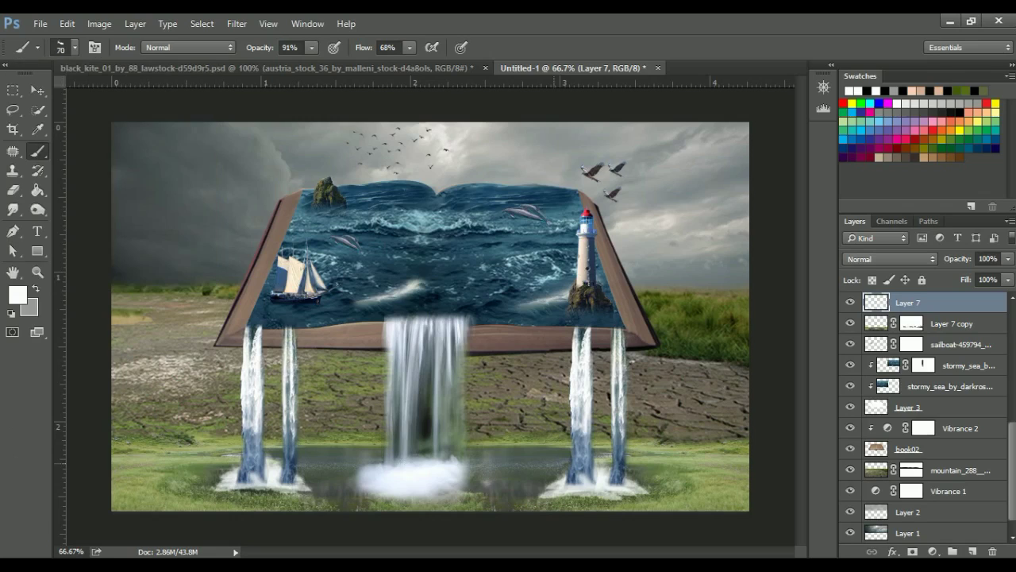
key("bracketright")
key("bracketright")
key("bracketright")
left_click(480, 480)
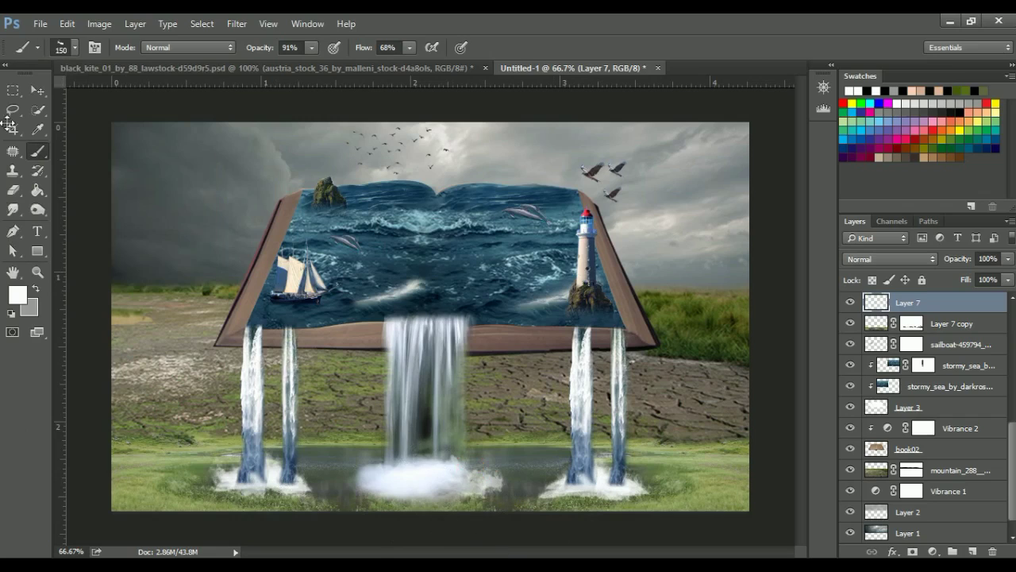
Step: Toggle Layer 7 to compare the splashes, then move it just above Group 1
key("v")
left_click(850, 303)
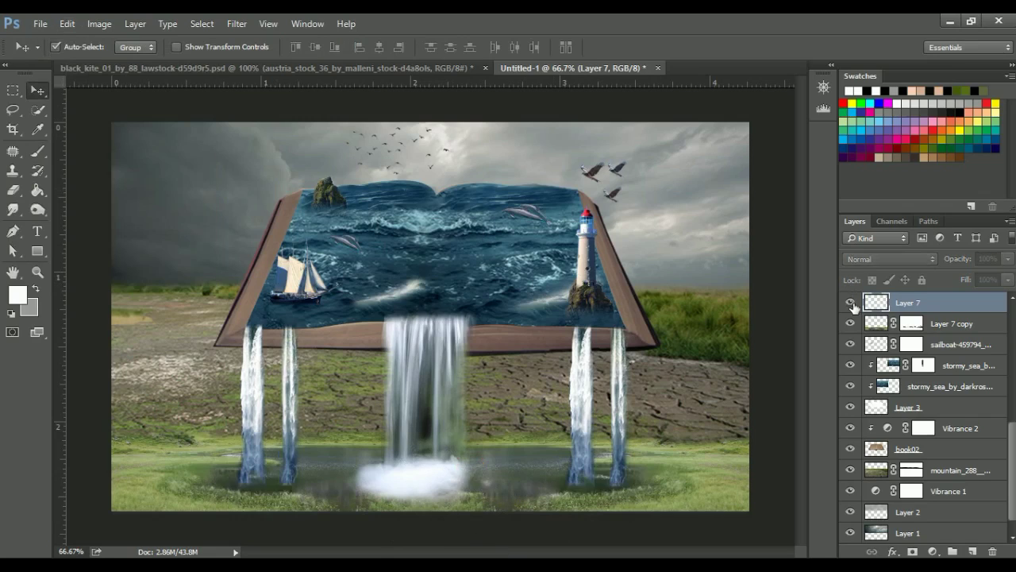
left_click(850, 303)
key("ctrl+shift+z")
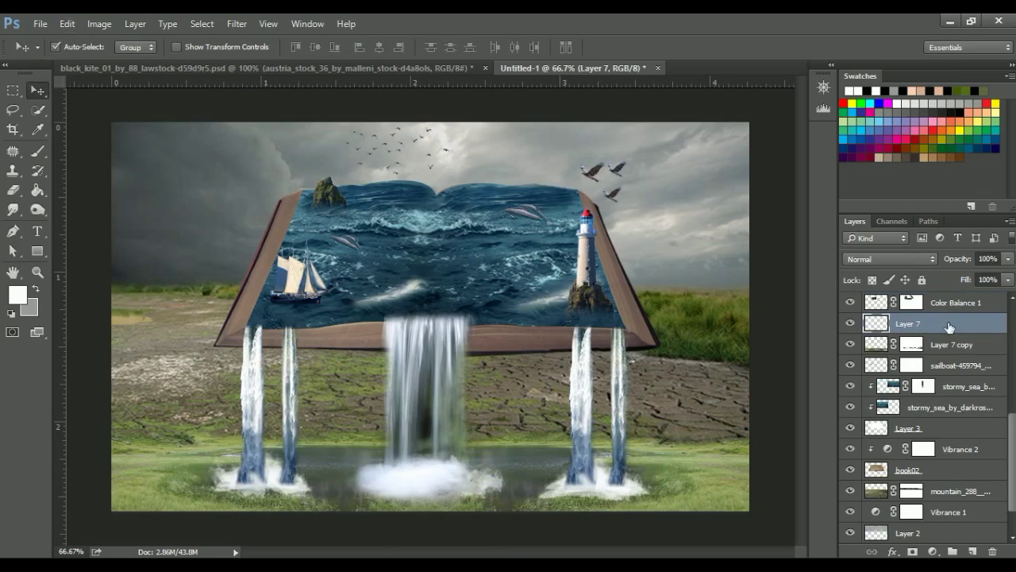
key("ctrl+shift+z")
mouse_move(941, 349)
left_mouse_down()
mouse_move(934, 305)
mouse_move(890, 282)
left_mouse_up()
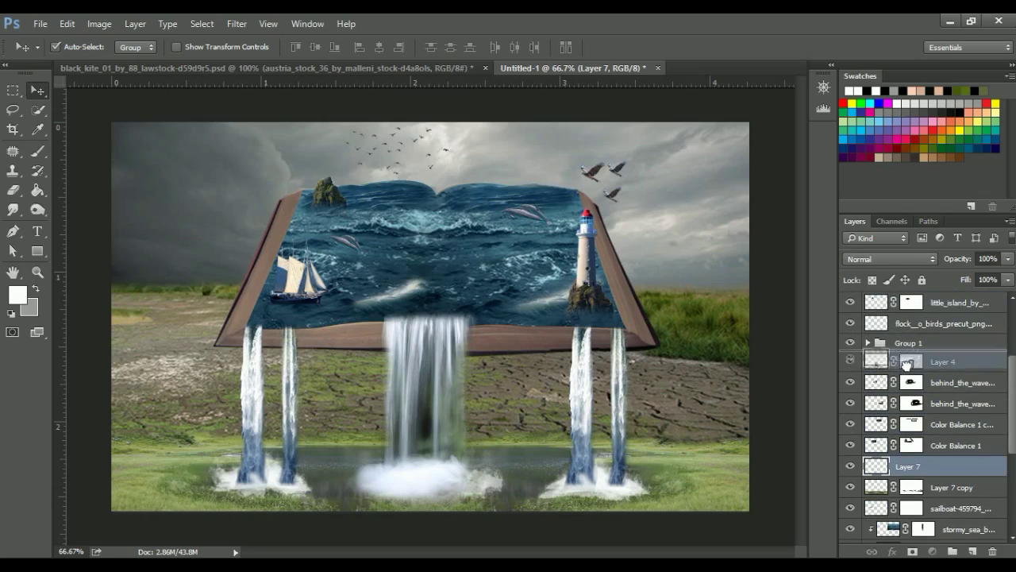
left_click_drag(890, 282, 961, 420)
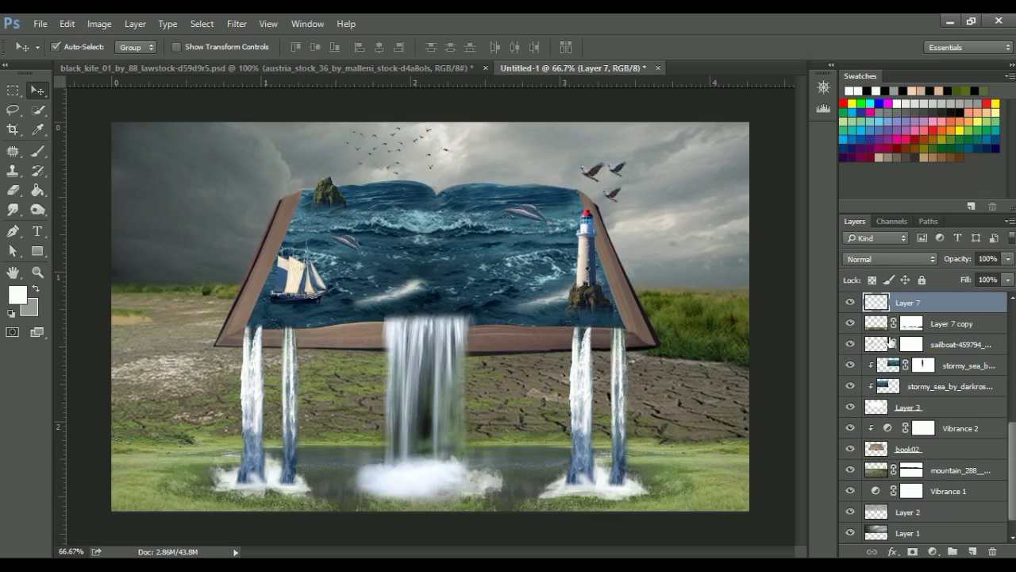
mouse_move(866, 303)
left_mouse_down()
mouse_move(955, 396)
mouse_move(935, 437)
left_mouse_up()
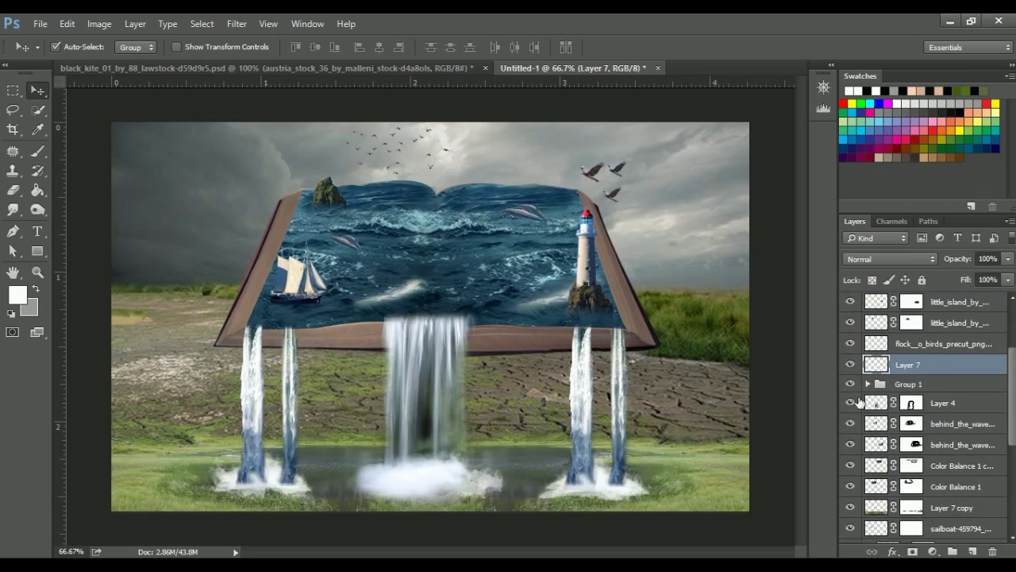
Step: Squash the splash layer to 75% height and nudge it down slightly
key("ctrl+t")
left_click_drag(655, 516, 649, 507)
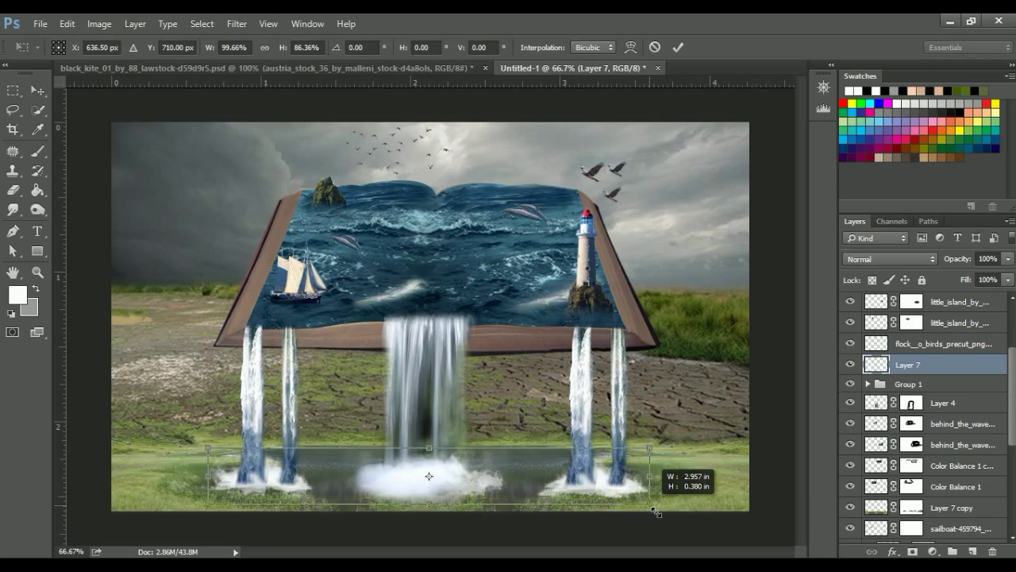
key("Down")
key("Down")
key("Down")
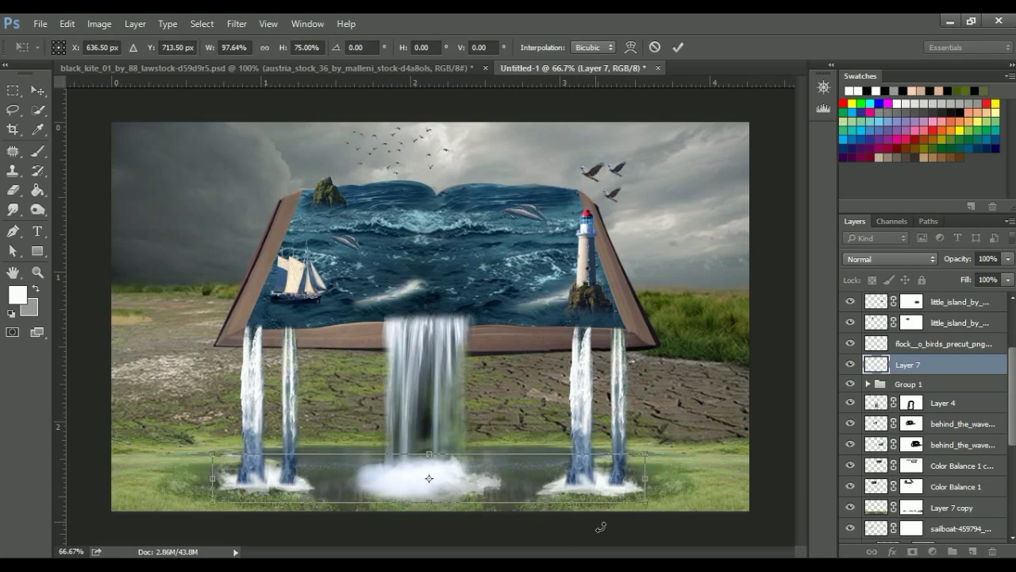
key("Down")
key("Down")
key("Down")
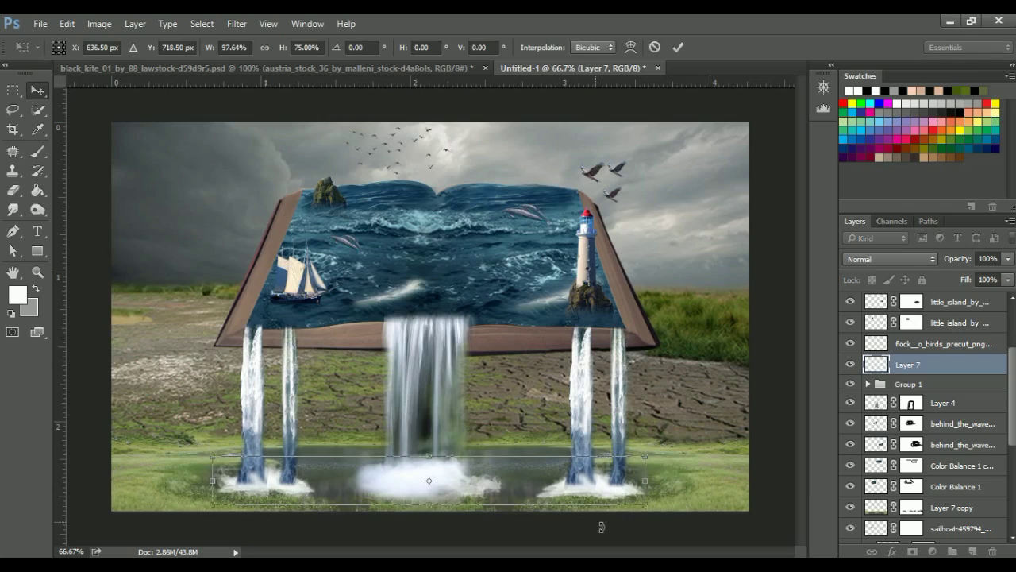
key("Return")
Step: Add a mask to Layer 7 and soft-brush along the bottom grass edge to blend the splashes
left_click(912, 551)
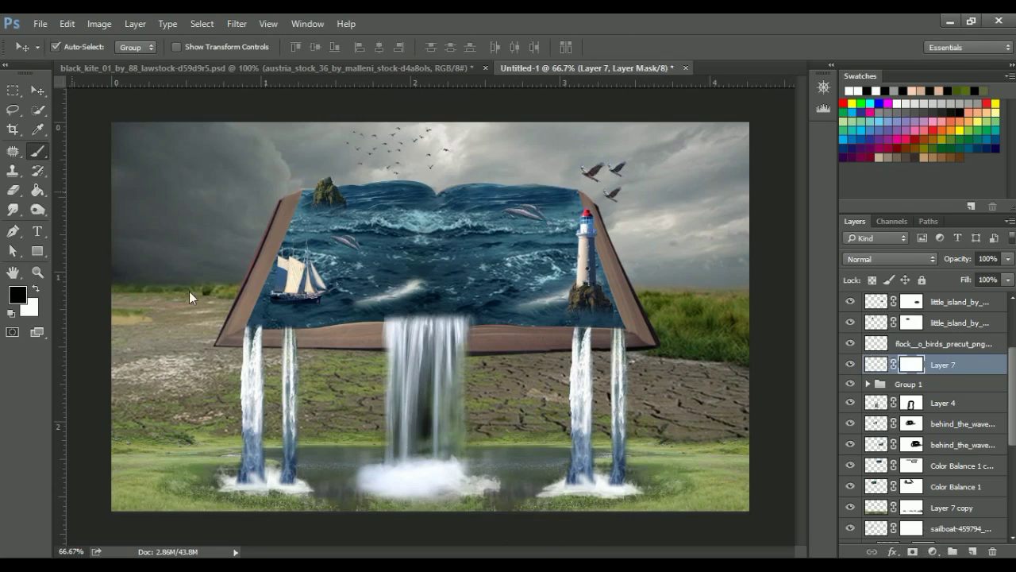
left_click(74, 47)
left_click(330, 518)
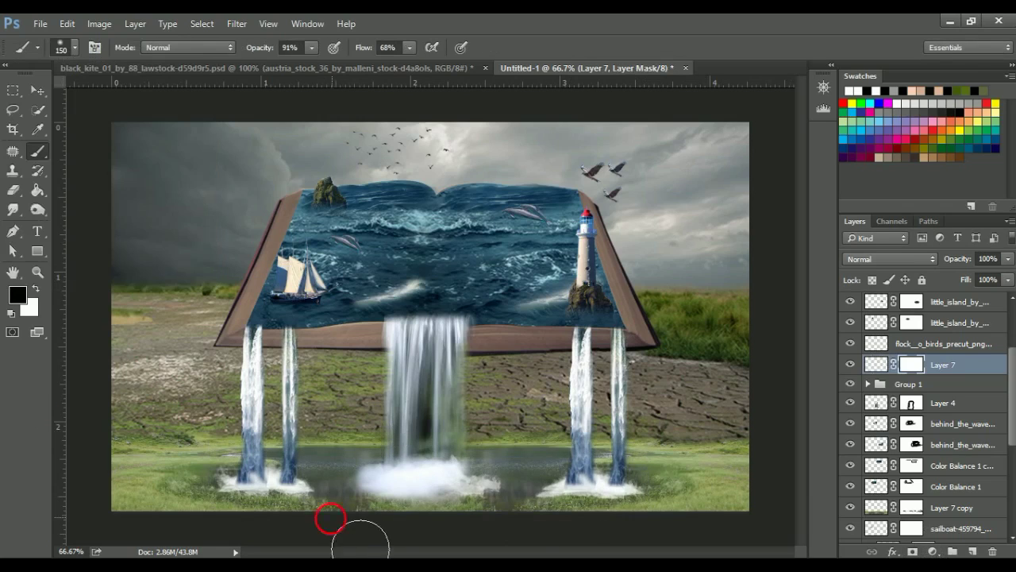
mouse_move(361, 547)
left_mouse_down()
mouse_move(328, 554)
mouse_move(708, 553)
mouse_move(564, 556)
left_mouse_up()
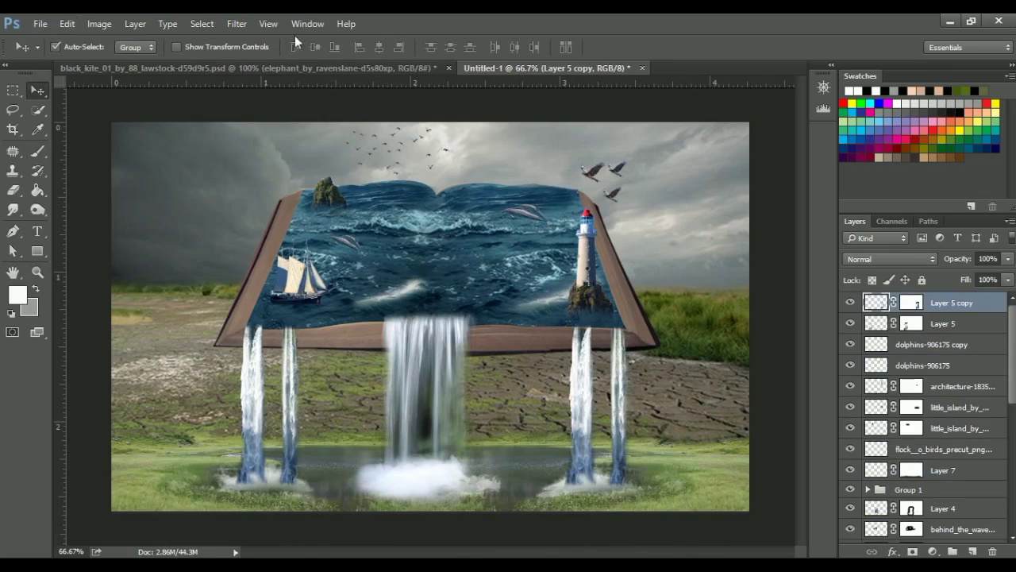
Step: Bring the elephant into the composite, scale it to about 47% and flip it horizontally
key("ctrl+Tab")
mouse_move(432, 317)
left_mouse_down()
mouse_move(432, 247)
mouse_move(495, 70)
mouse_move(567, 427)
left_mouse_up()
key("ctrl+t")
left_click_drag(497, 394, 548, 422)
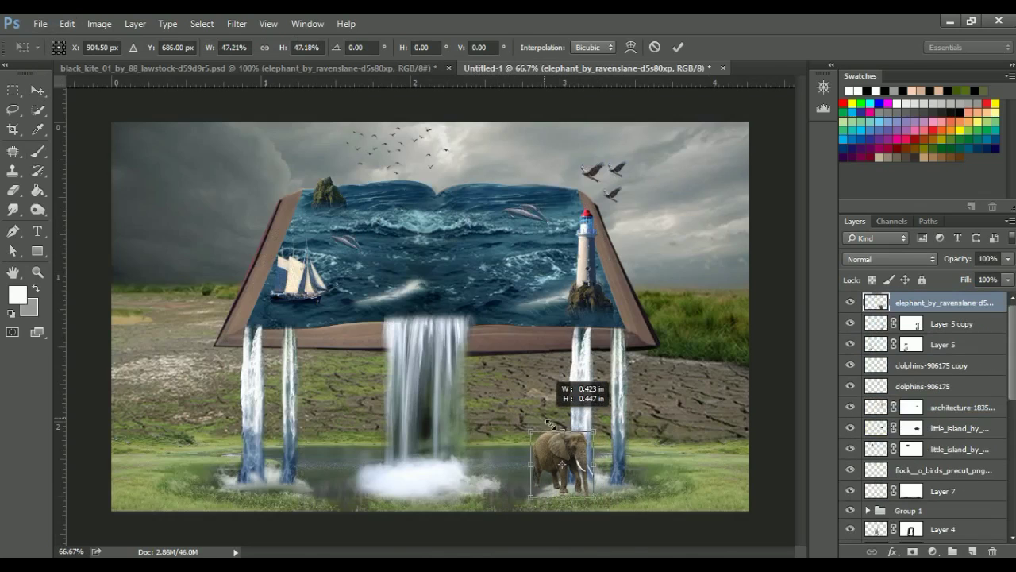
right_click(584, 443)
left_click(613, 416)
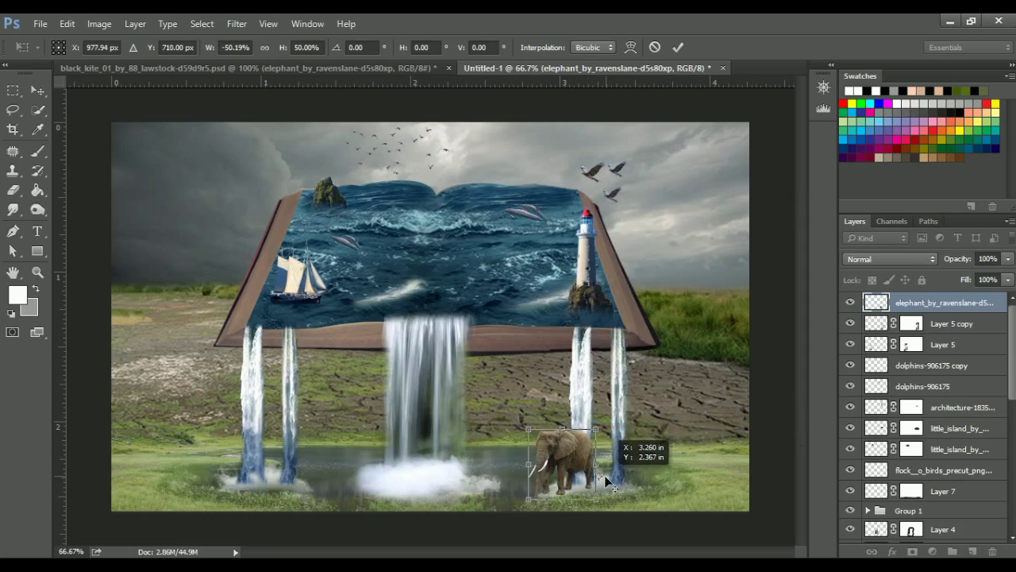
Step: Place the elephant on the grass right of the right waterfalls, slightly rotated and shrunk
left_click_drag(569, 454, 616, 469)
mouse_move(666, 450)
left_mouse_down()
mouse_move(673, 455)
mouse_move(670, 447)
left_mouse_up()
left_click_drag(632, 489, 688, 458)
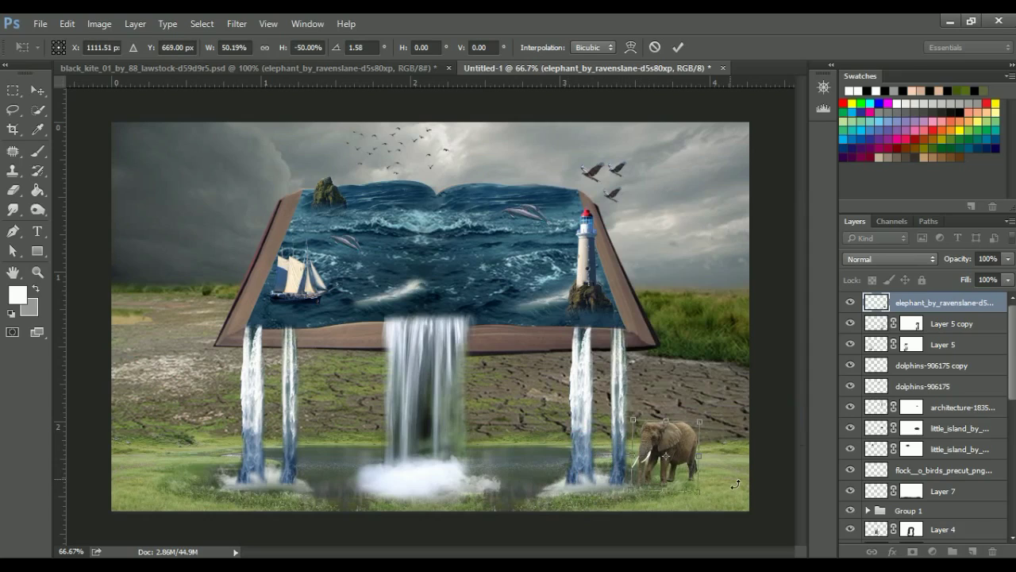
left_click_drag(699, 422, 697, 431)
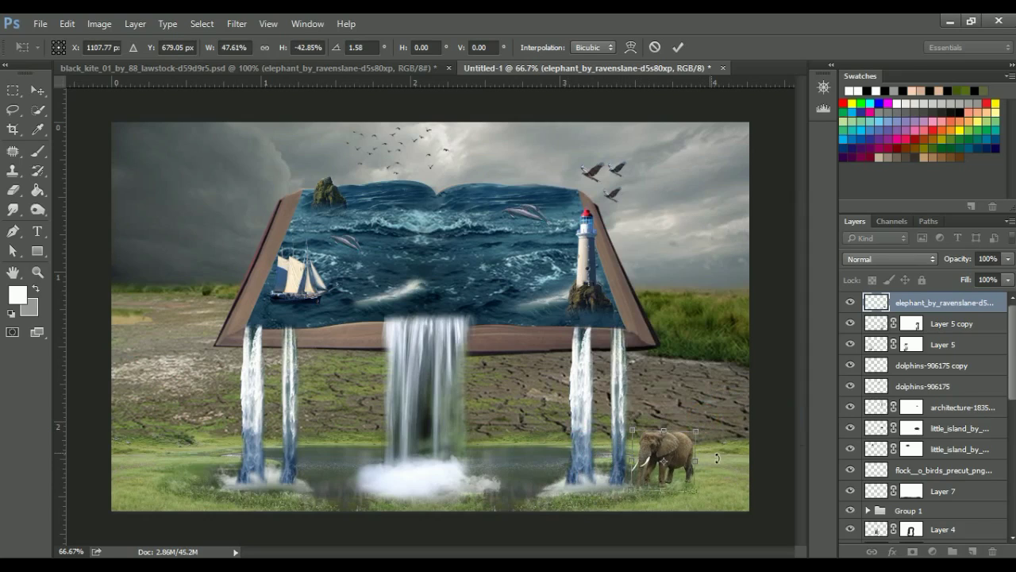
left_click_drag(664, 460, 662, 461)
key("Return")
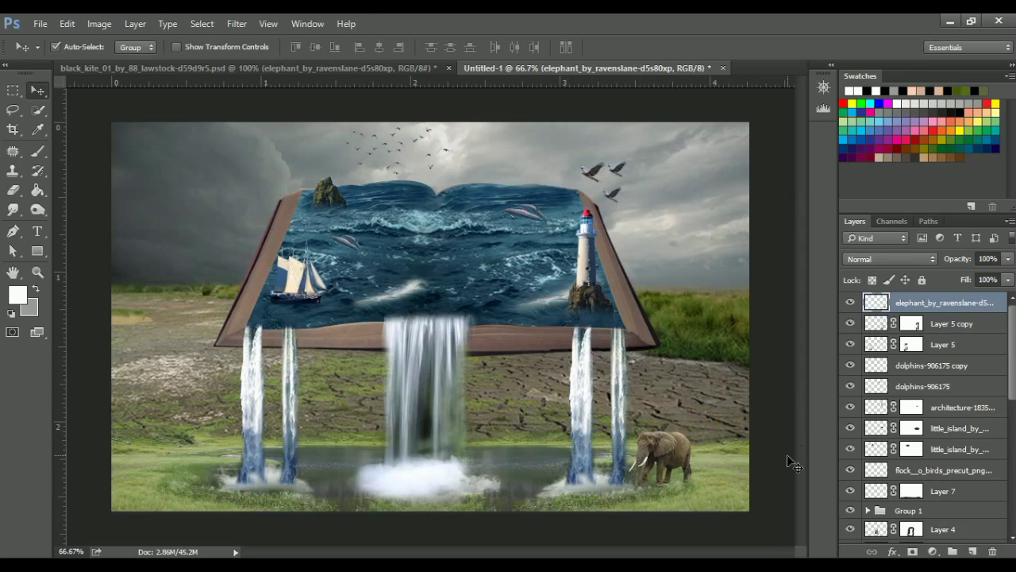
Step: Paint a soft black shadow under the elephant on a new layer at 58% opacity
left_click(972, 551)
left_click_drag(916, 302, 916, 326)
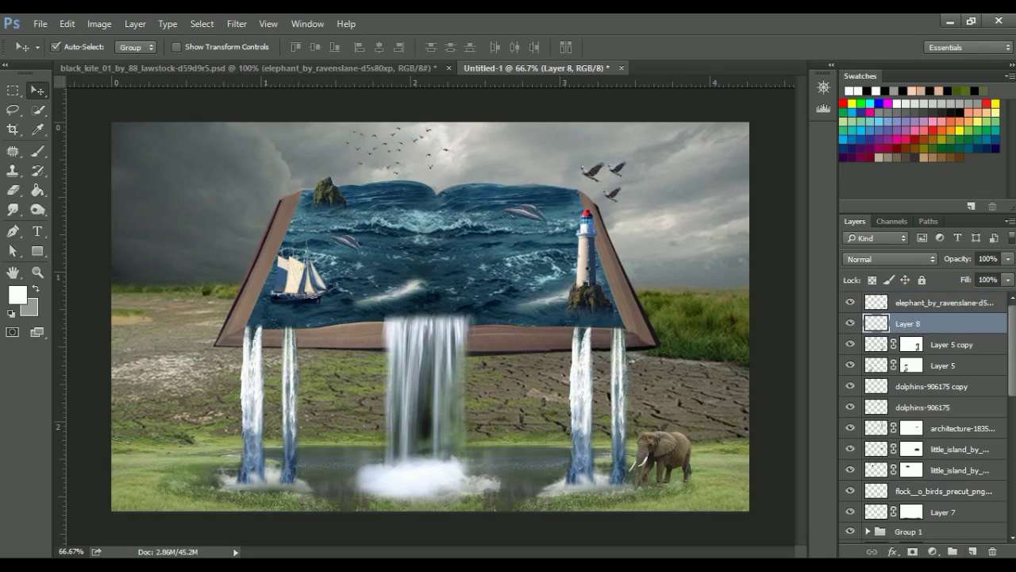
left_click(37, 150)
left_click(16, 295)
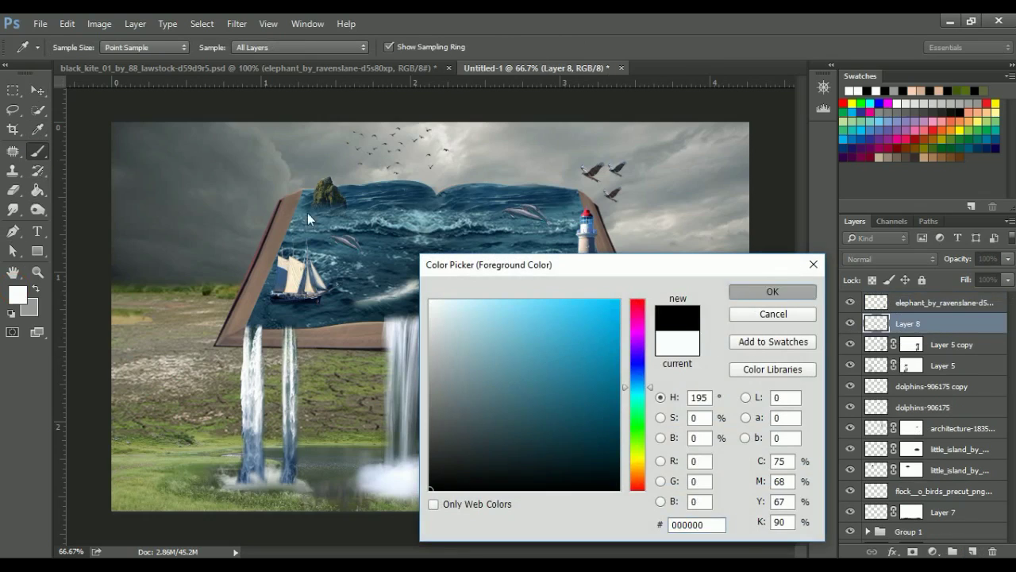
left_click(767, 291)
mouse_move(706, 526)
left_mouse_down()
mouse_move(674, 526)
mouse_move(659, 501)
left_mouse_up()
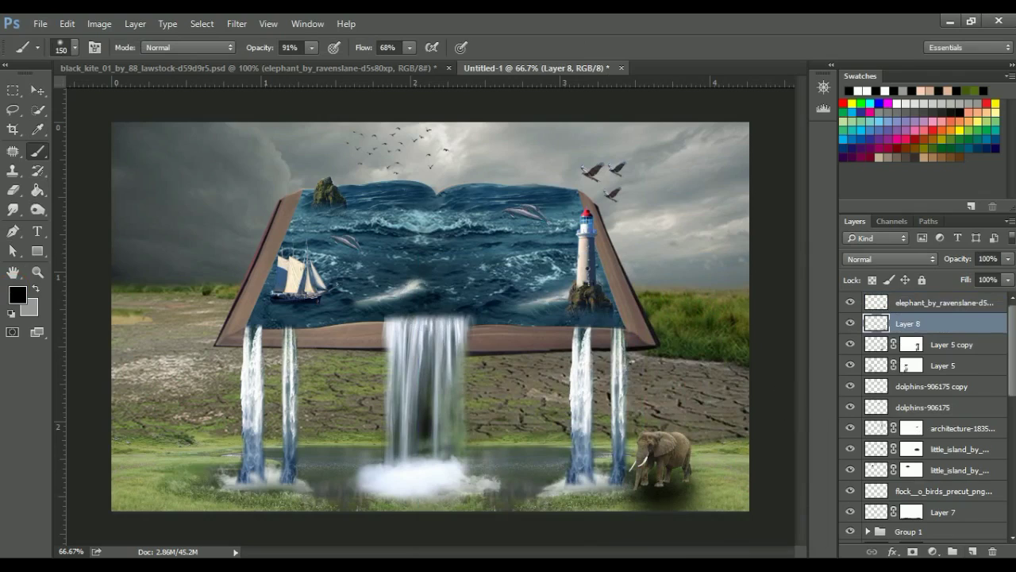
left_click_drag(1008, 259, 975, 276)
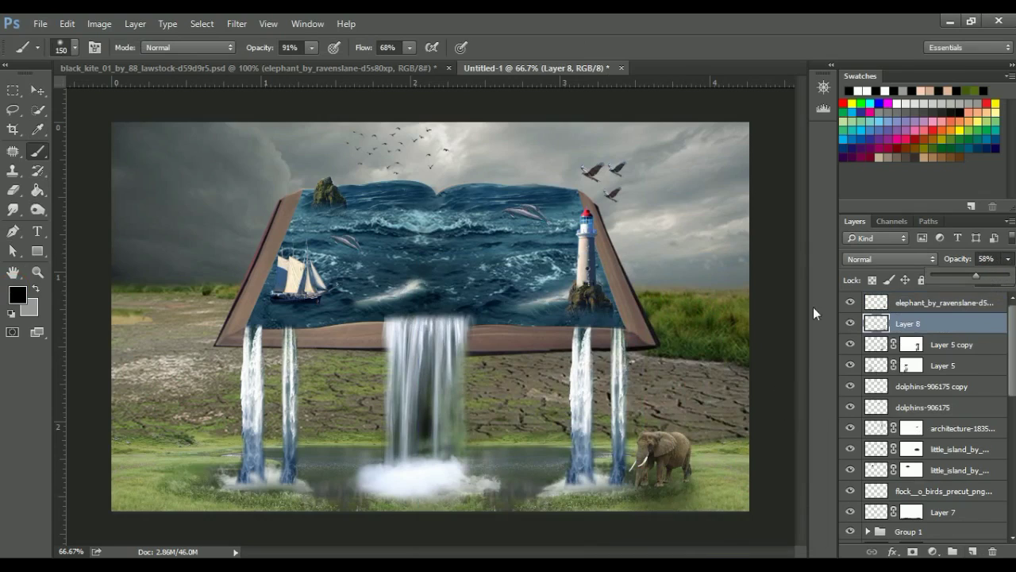
Step: Check the shadow against the elephant, reorder the layers and add a mask to the elephant
left_click(850, 302)
left_click(850, 302)
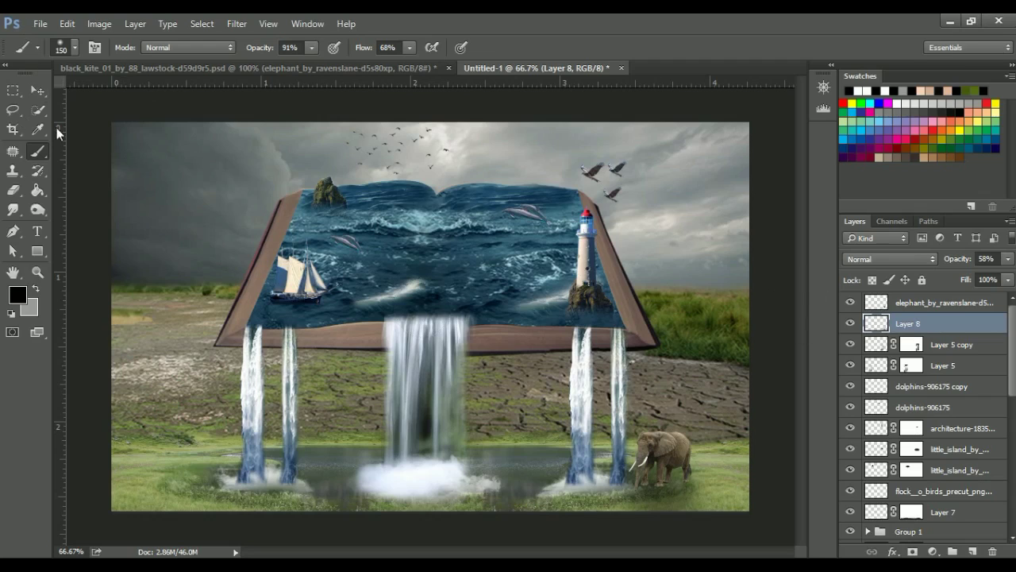
left_click_drag(925, 312, 921, 332)
left_click(913, 551)
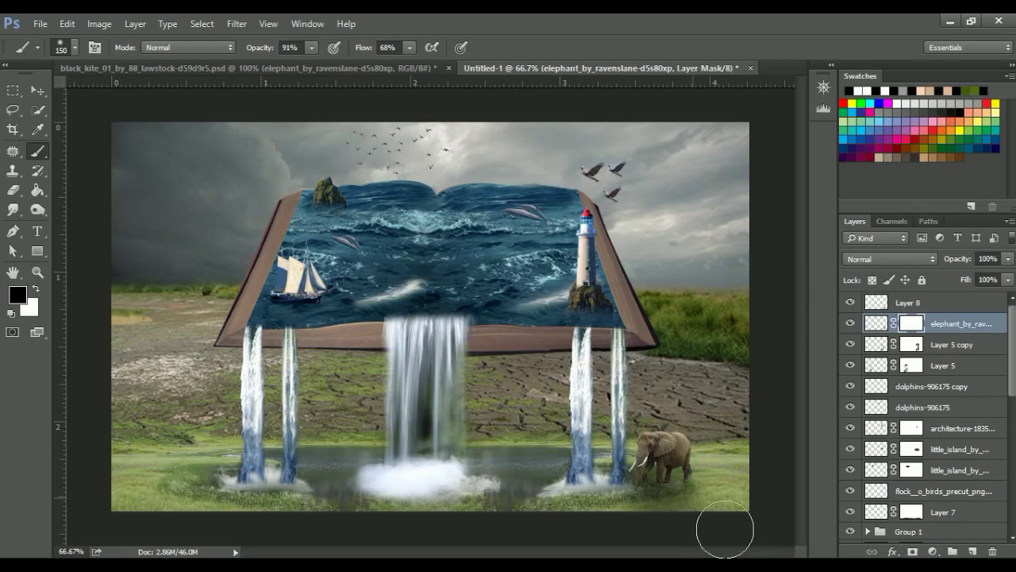
key("bracketleft")
key("bracketleft")
key("bracketleft")
key("bracketleft")
Step: Apply Color Balance to the elephant: Cyan–Red −21 and Yellow–Blue +26
key("v")
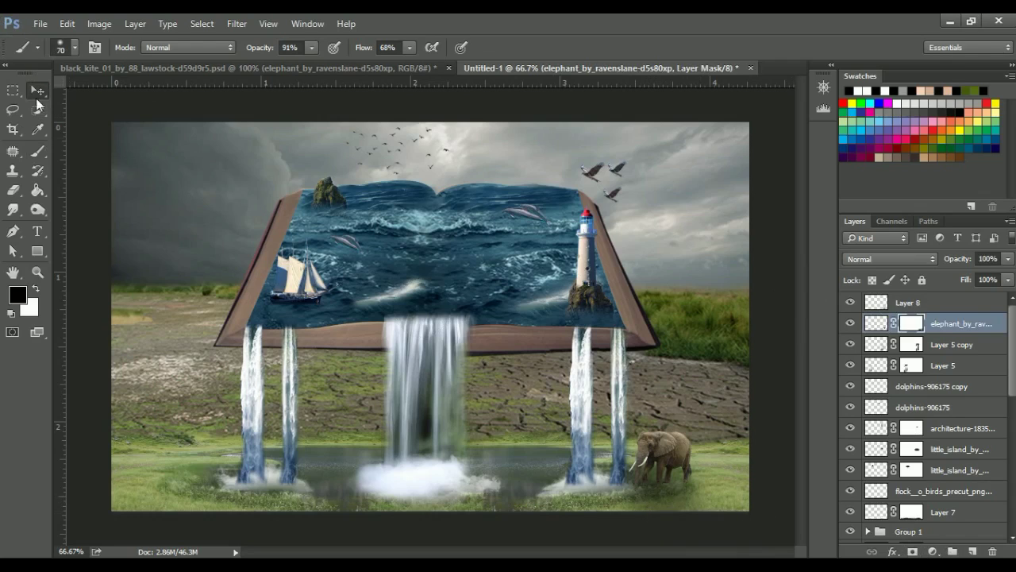
left_click(55, 47)
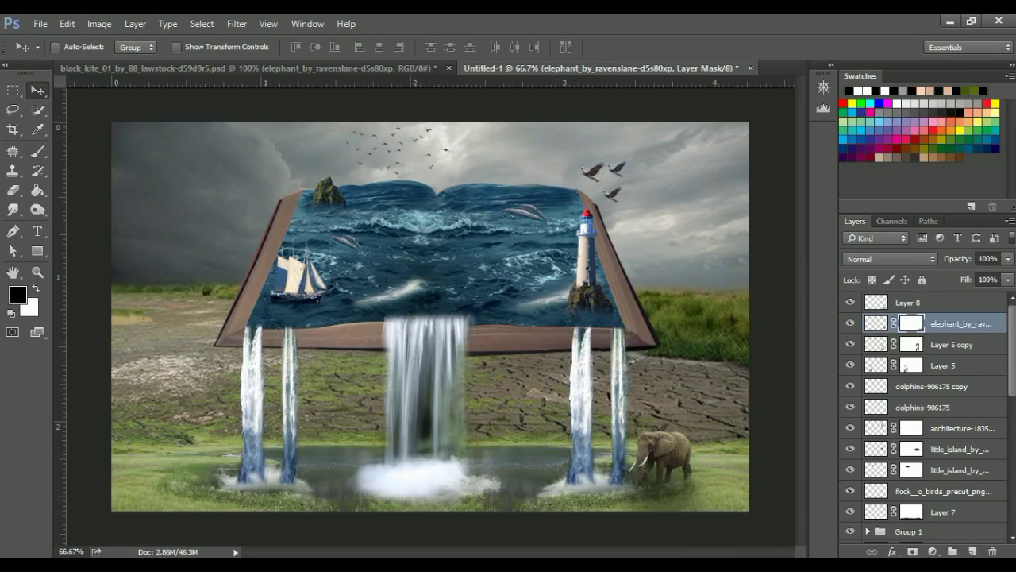
left_click(888, 325)
key("ctrl+b")
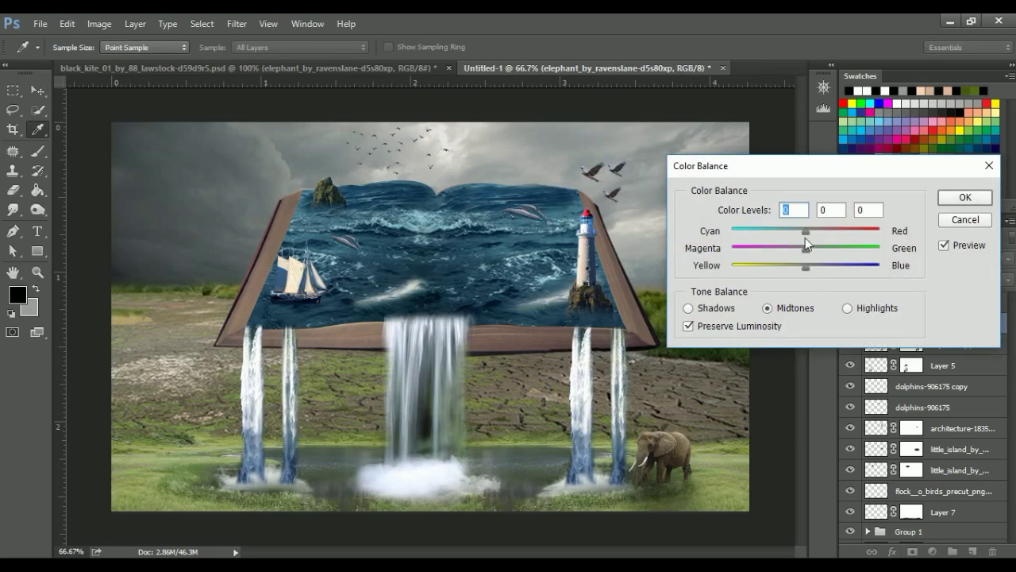
left_click_drag(805, 237, 788, 230)
left_click_drag(829, 270, 823, 267)
left_click(965, 198)
Step: Switch to the animal source document and reposition the zebra there
key("v")
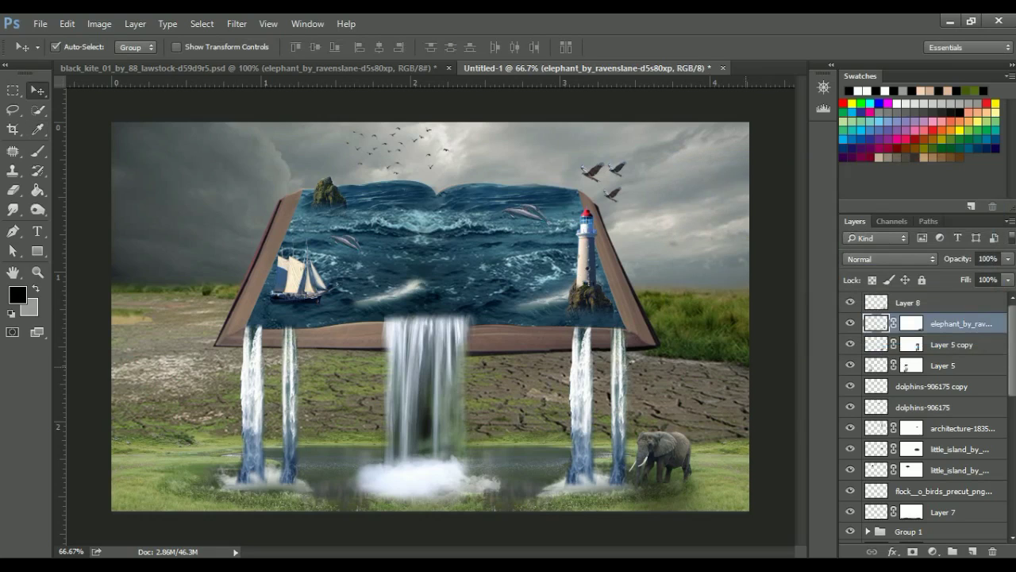
left_click(202, 68)
left_click_drag(422, 312, 347, 242)
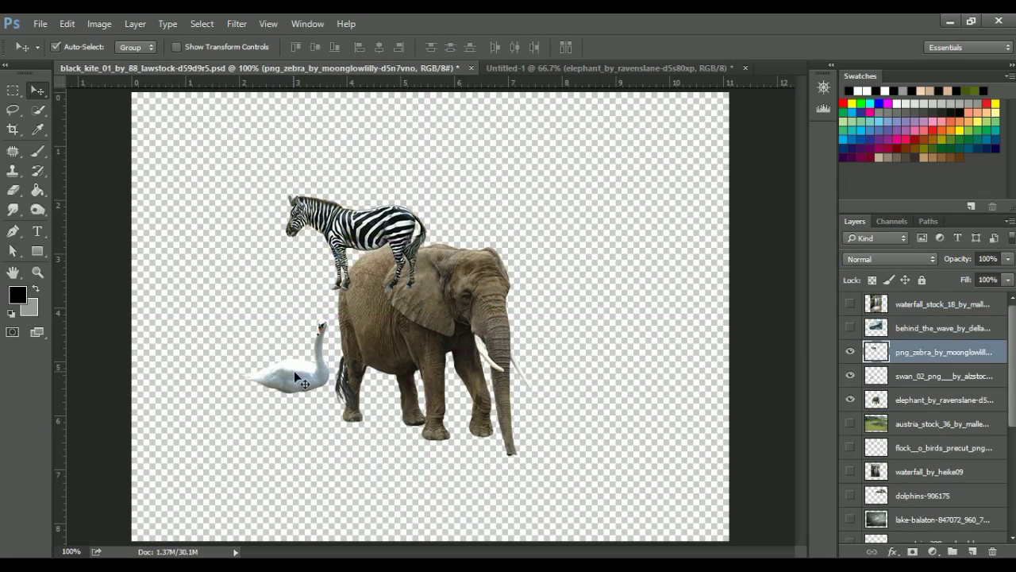
Step: Bring the swan into the composite, shrink it to about 43% and add a layer mask
mouse_move(294, 371)
left_mouse_down()
mouse_move(529, 83)
mouse_move(522, 463)
left_mouse_up()
key("ctrl+t")
left_click_drag(467, 419, 521, 464)
key("Return")
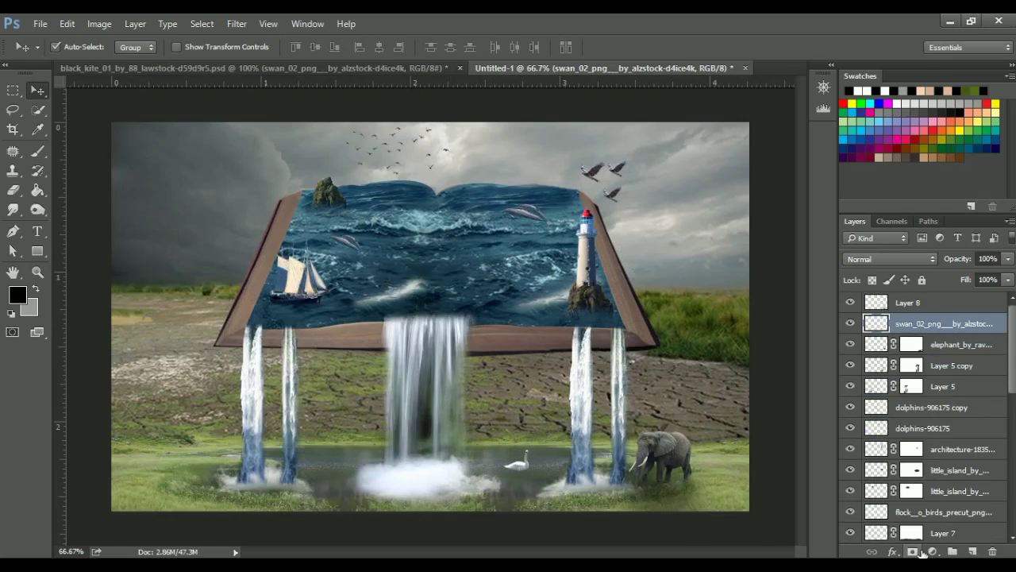
left_click(913, 551)
Step: Zoom in on the swan, squash it vertically and move its layer above the shadow layer
left_click(37, 271)
left_click_drag(555, 460, 604, 475)
key("b")
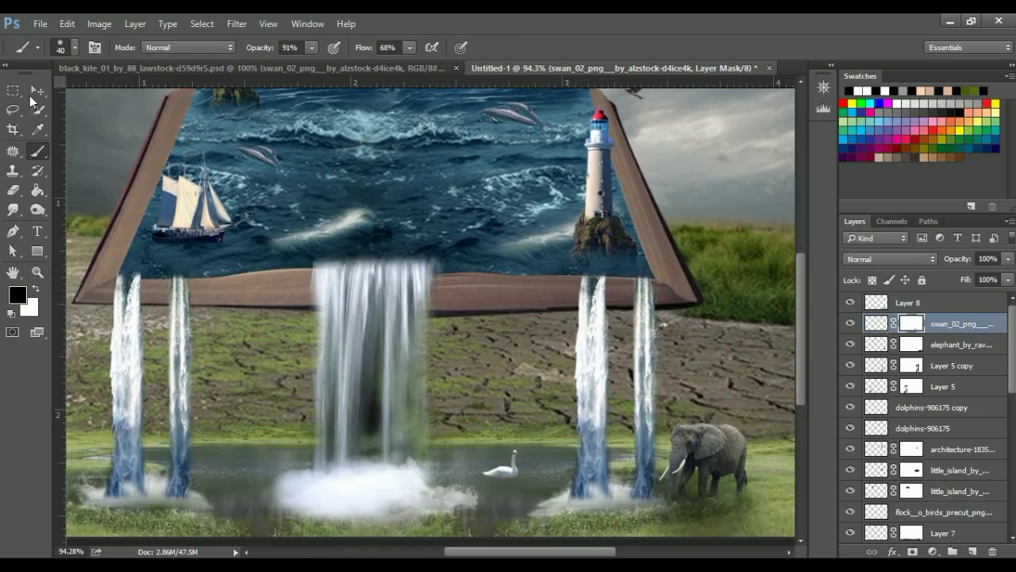
left_click(37, 90)
key("ctrl+t")
left_click_drag(502, 438, 488, 455)
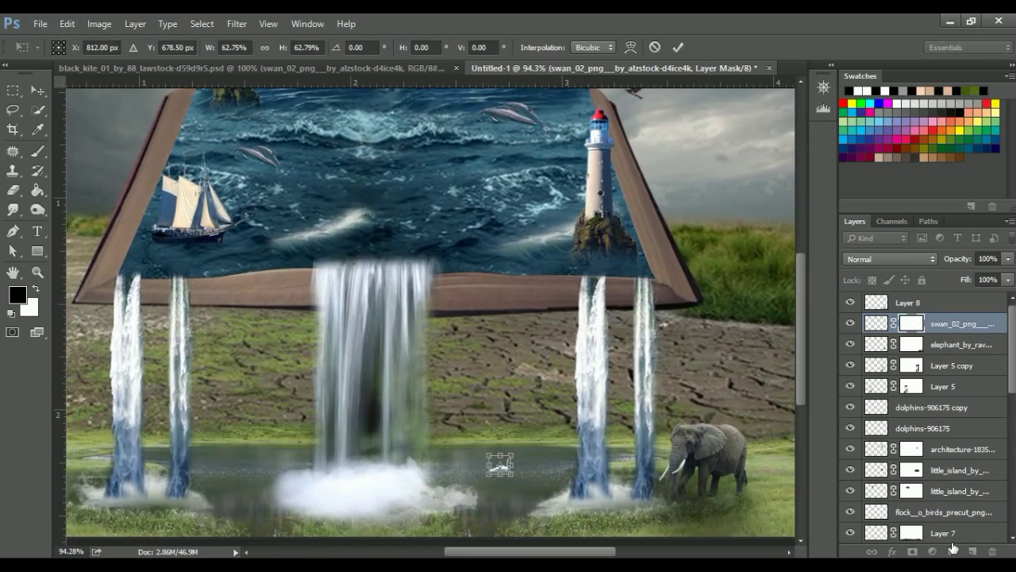
key("Return")
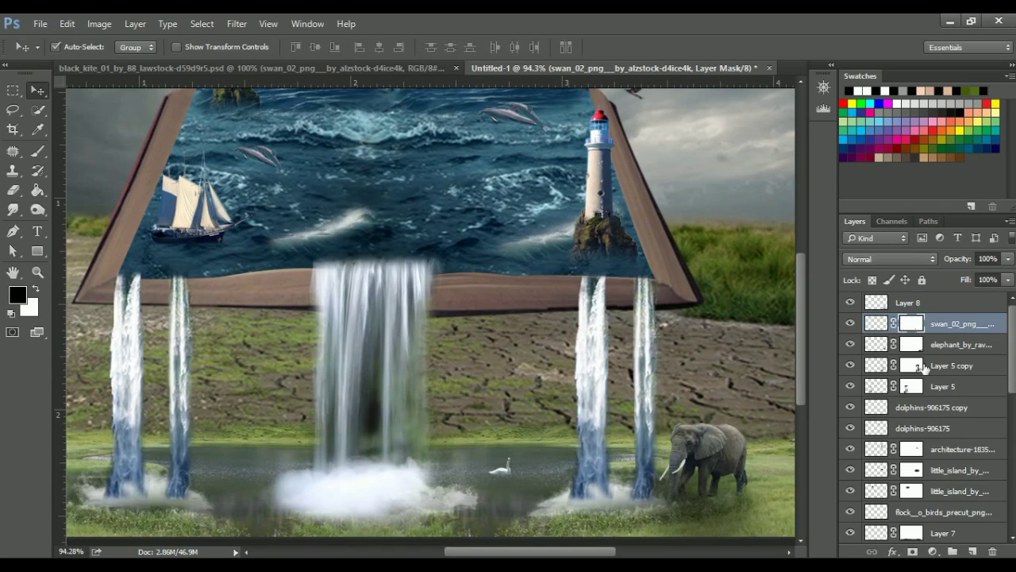
left_click_drag(933, 326, 950, 306)
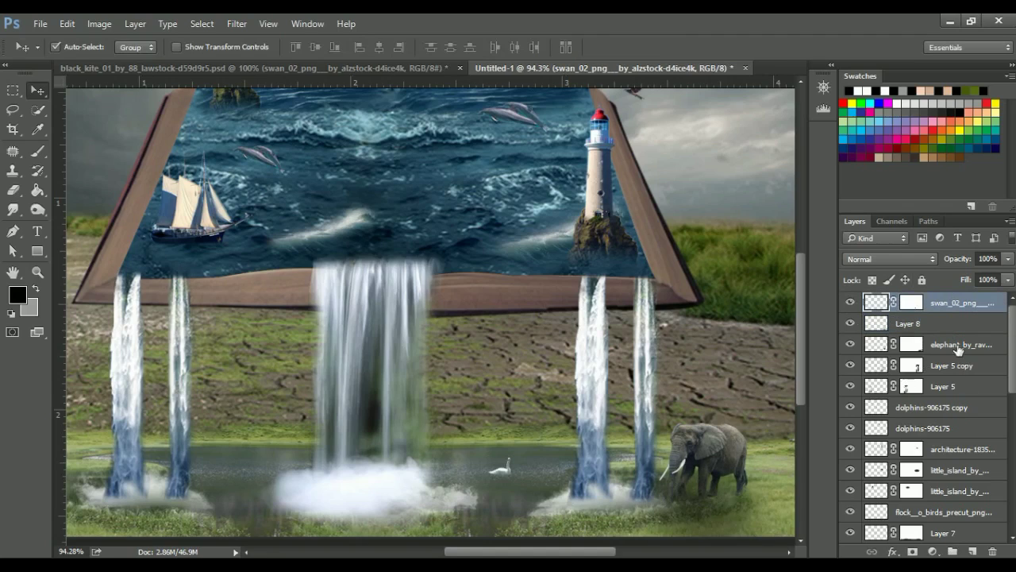
left_click(958, 323)
Step: Move the shadow layer below the elephant, set its opacity to 50% and target the elephant's mask
left_click(853, 344)
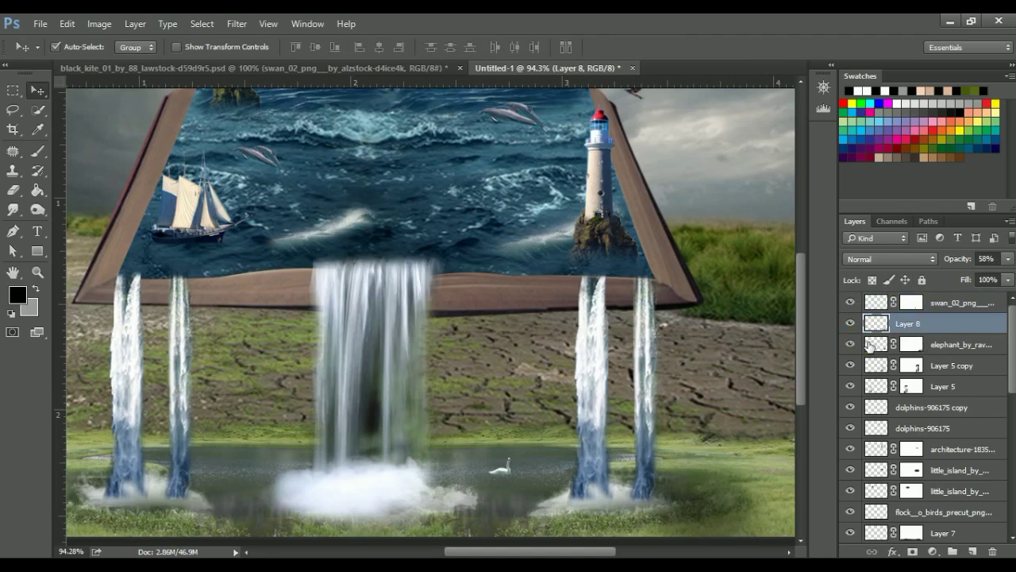
left_click(853, 345)
left_click(852, 345)
left_click(853, 345)
left_click_drag(925, 324, 956, 349)
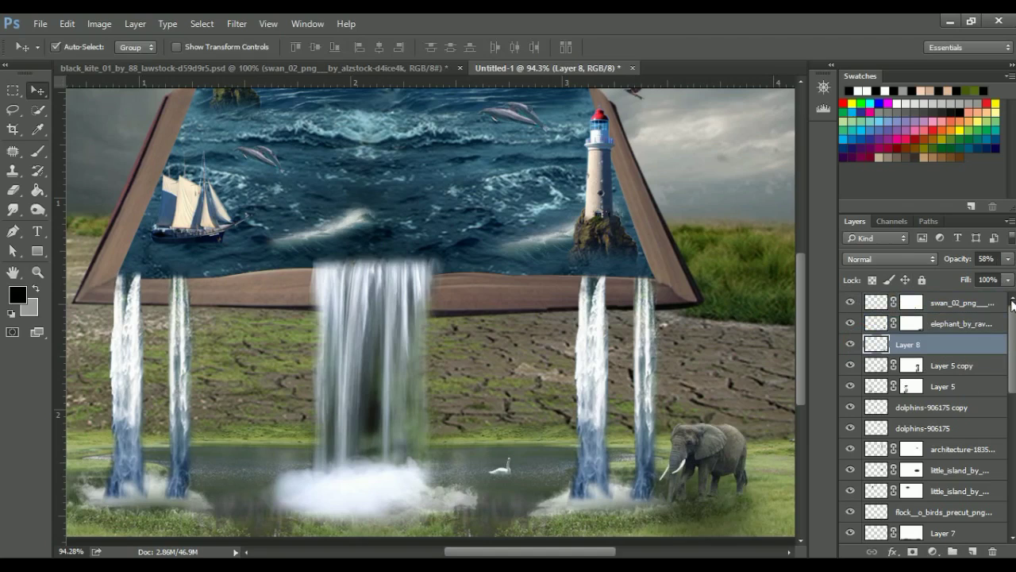
left_click(1008, 259)
left_click_drag(966, 277, 974, 276)
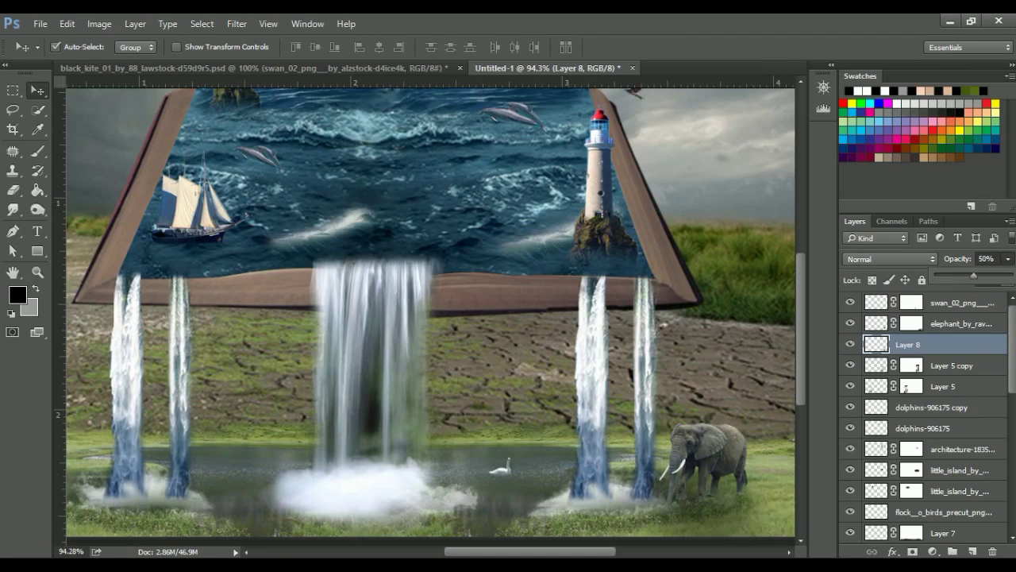
left_click(910, 324)
key("b")
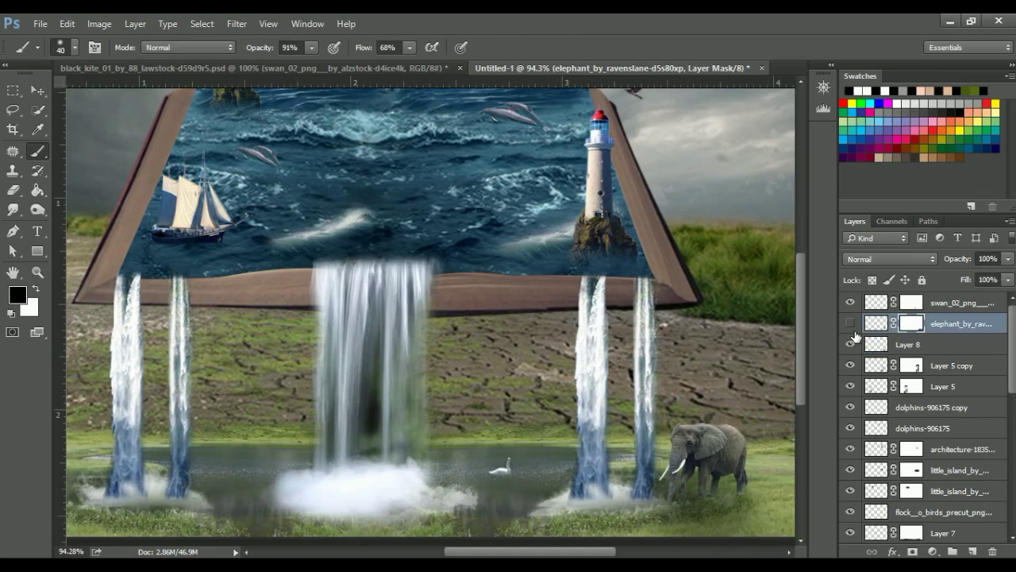
left_click(851, 324)
Step: Duplicate the swan layer and place the first copy beside the original swan
left_click(850, 303)
left_click(851, 303)
left_click(940, 305)
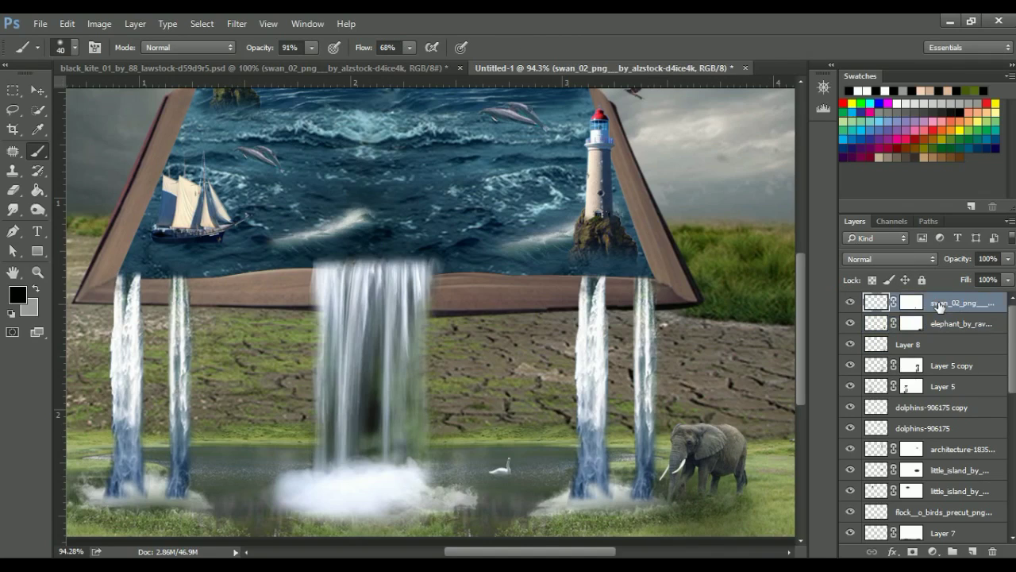
key("ctrl+j")
key("ctrl+j")
left_click(36, 93)
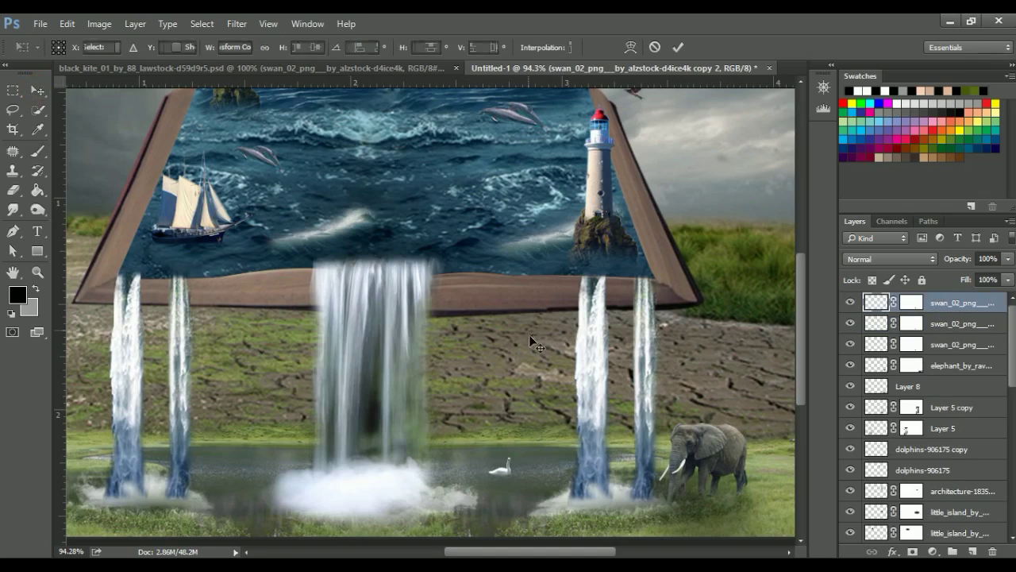
key("ctrl+t")
left_click_drag(521, 490, 518, 496)
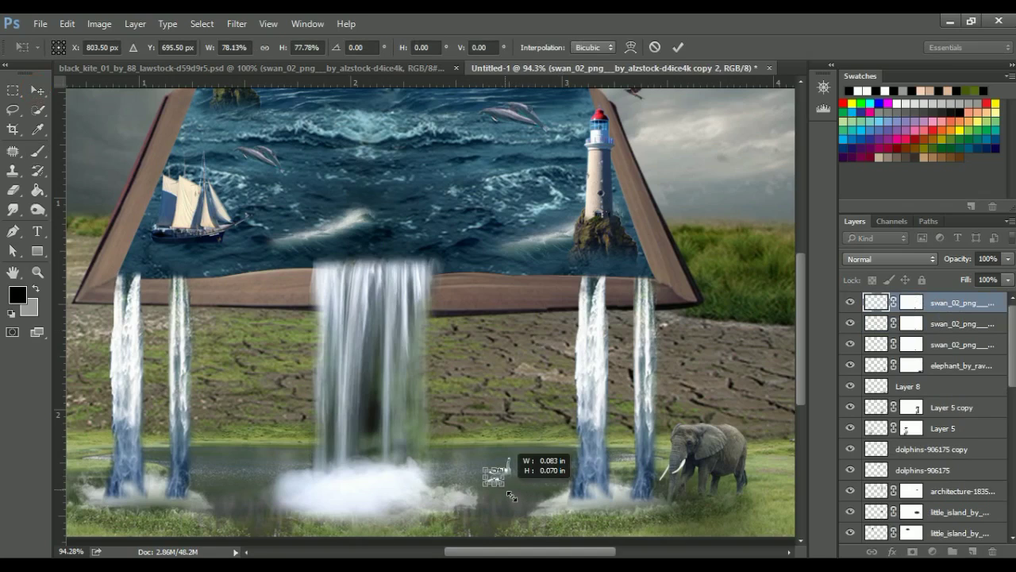
left_click(677, 46)
Step: Move the second swan copy to the left of the others and zoom out to the whole image
left_click(933, 326)
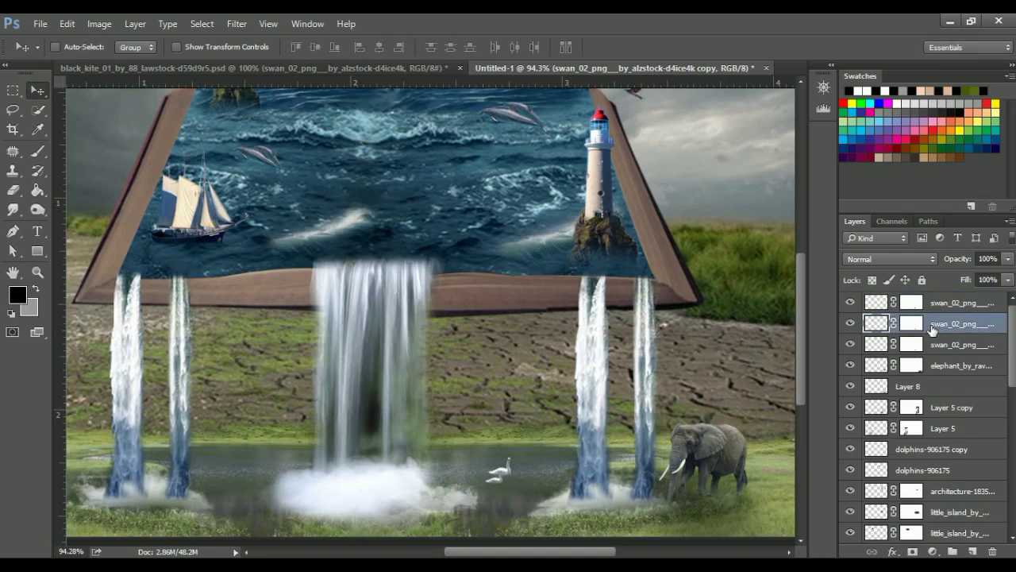
key("ctrl+t")
left_click_drag(504, 470, 481, 475)
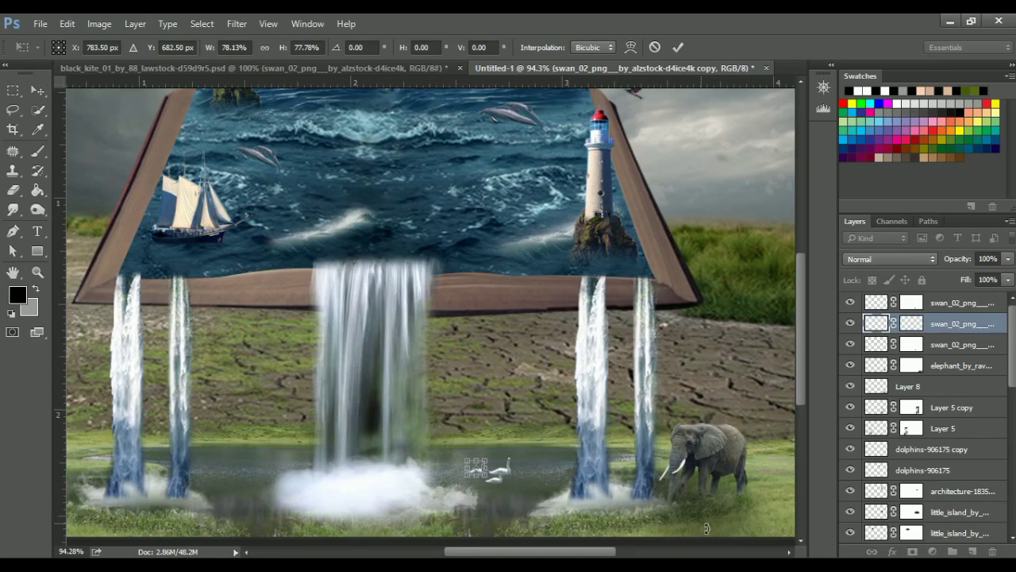
key("Return")
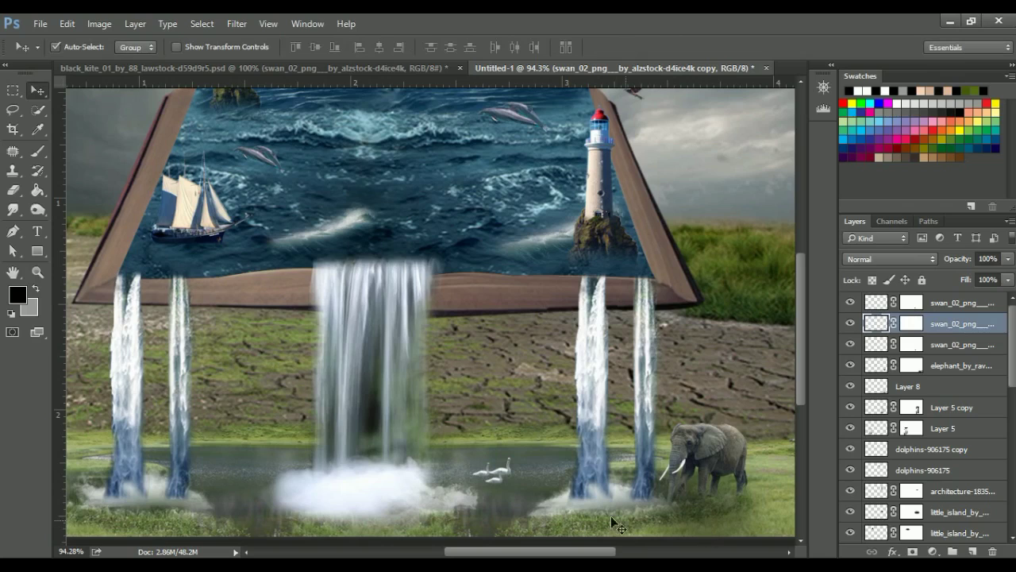
key("z")
left_click(363, 477, "alt")
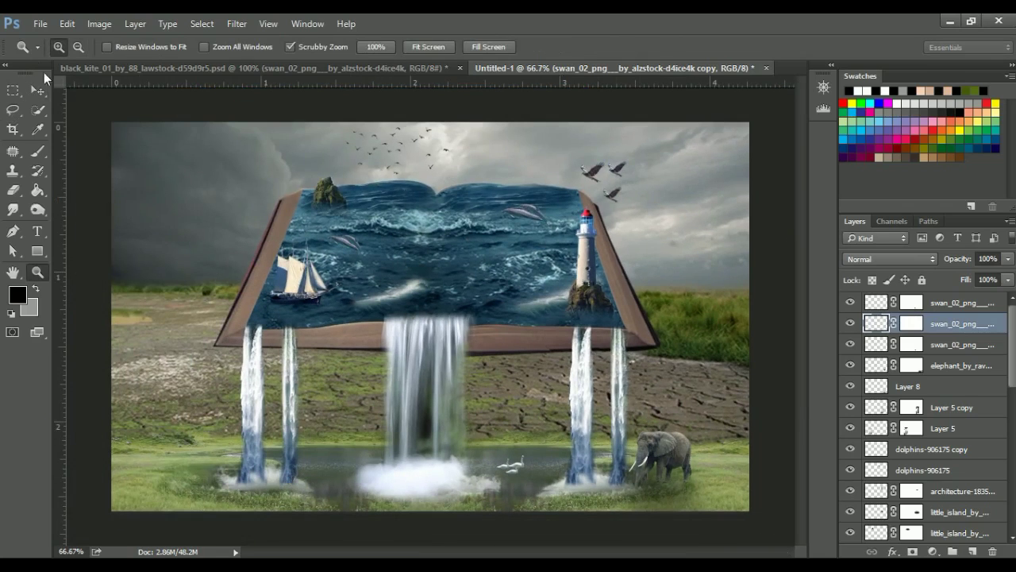
Step: Bring the zebra onto the bottom-left grass, shrink it and flip it horizontally
key("v")
left_click(119, 69)
mouse_move(362, 238)
left_mouse_down()
mouse_move(524, 71)
mouse_move(178, 486)
left_mouse_up()
key("ctrl+t")
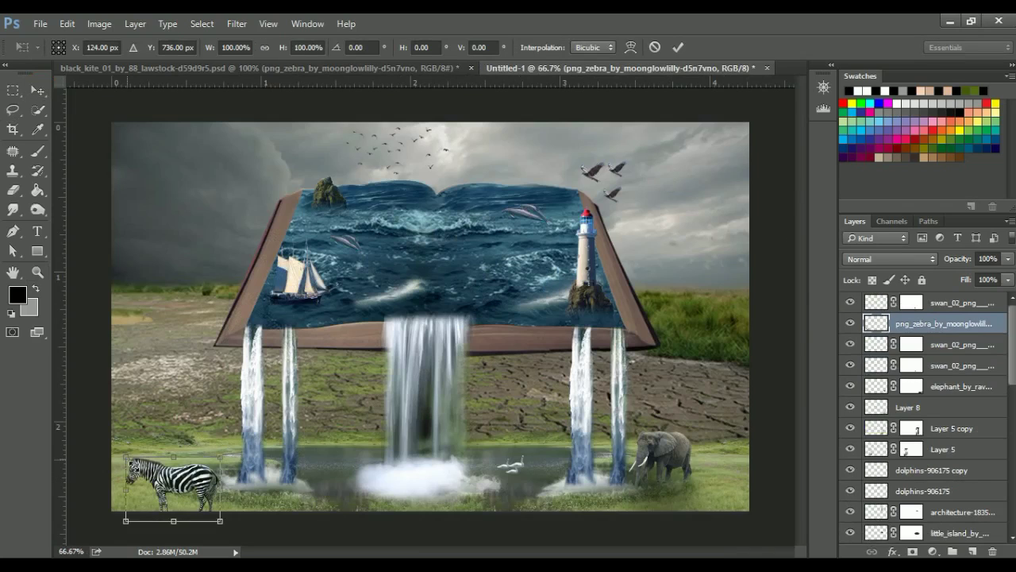
mouse_move(125, 456)
left_mouse_down()
mouse_move(146, 471)
mouse_move(162, 449)
mouse_move(143, 444)
mouse_move(180, 464)
left_mouse_up()
right_click(152, 475)
left_click(190, 448)
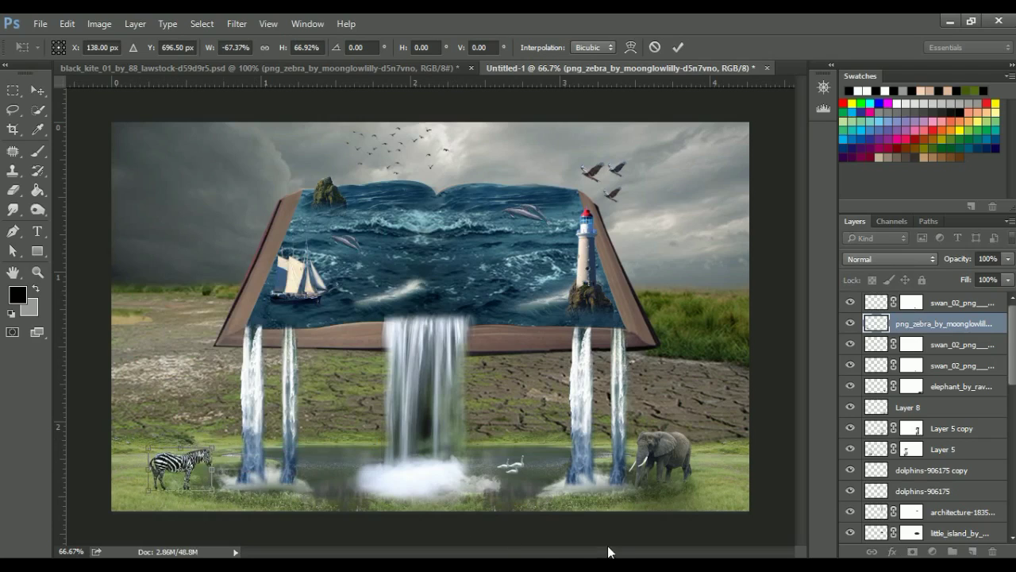
key("Return")
Step: Move the zebra layer above the swans and toggle it to compare
mouse_move(945, 323)
left_mouse_down()
mouse_move(948, 334)
mouse_move(929, 310)
left_mouse_up()
left_click(923, 321)
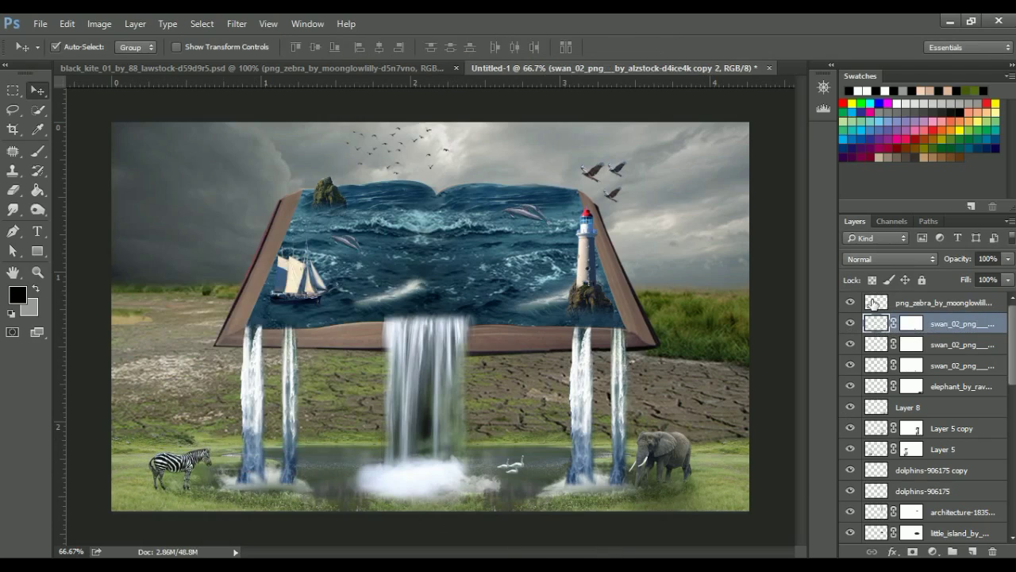
left_click(874, 303)
left_click(850, 302)
left_click(851, 303)
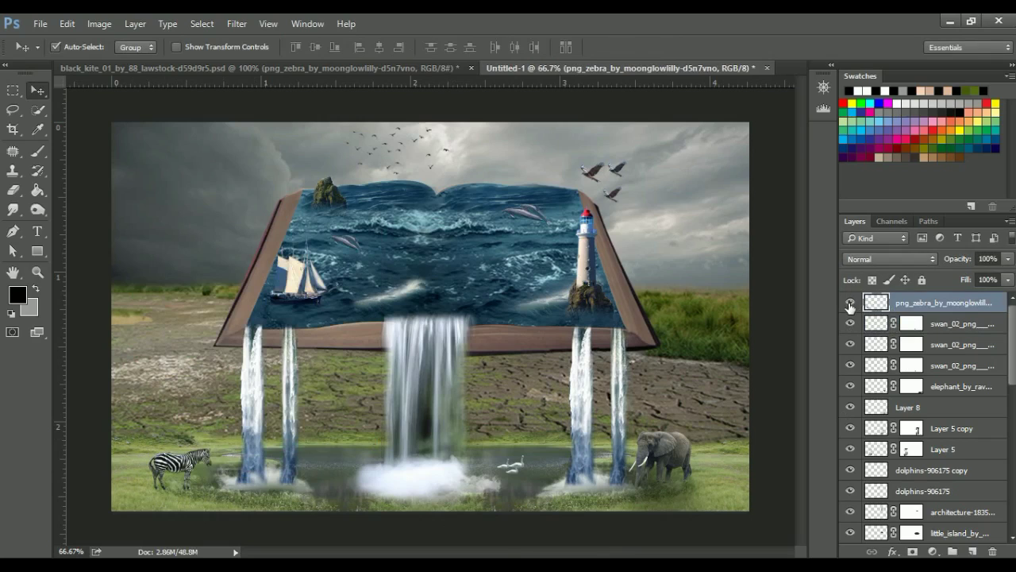
Step: Shift the zebra's Yellow–Blue balance to +10 and add a layer mask to it
key("ctrl+b")
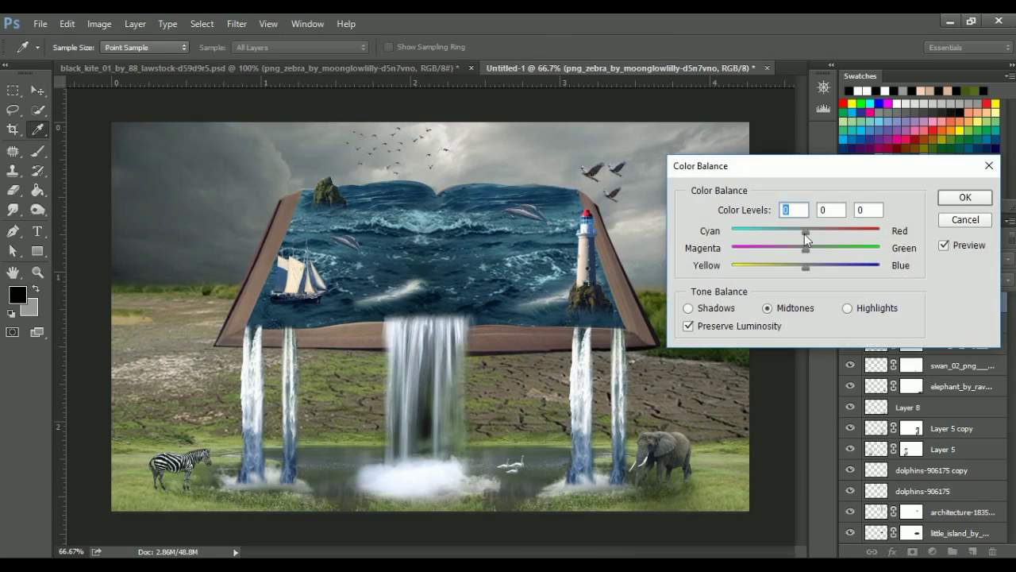
left_click_drag(806, 267, 813, 269)
key("Return")
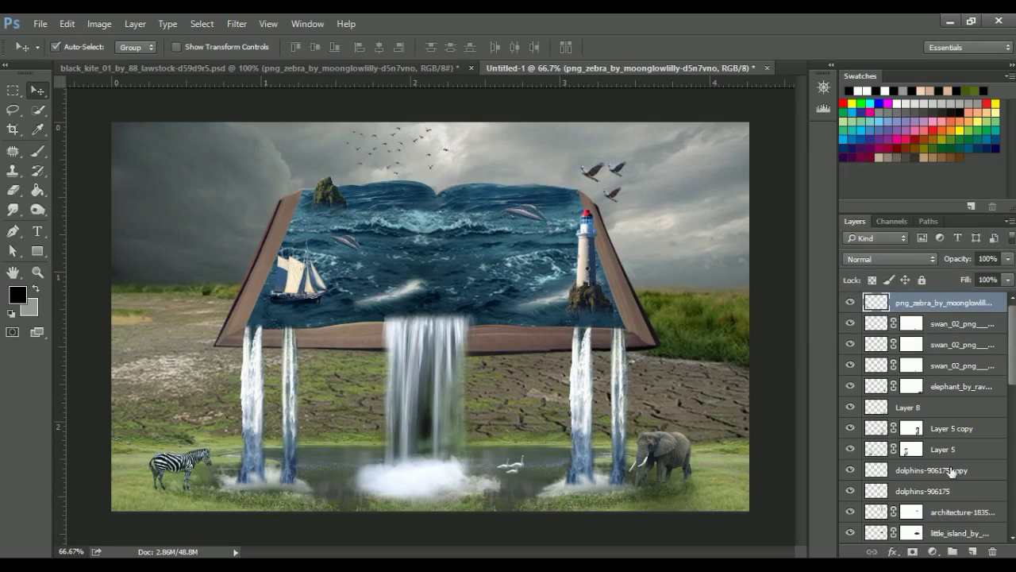
left_click(913, 551)
Step: Shrink the masked zebra slightly with Free Transform
key("b")
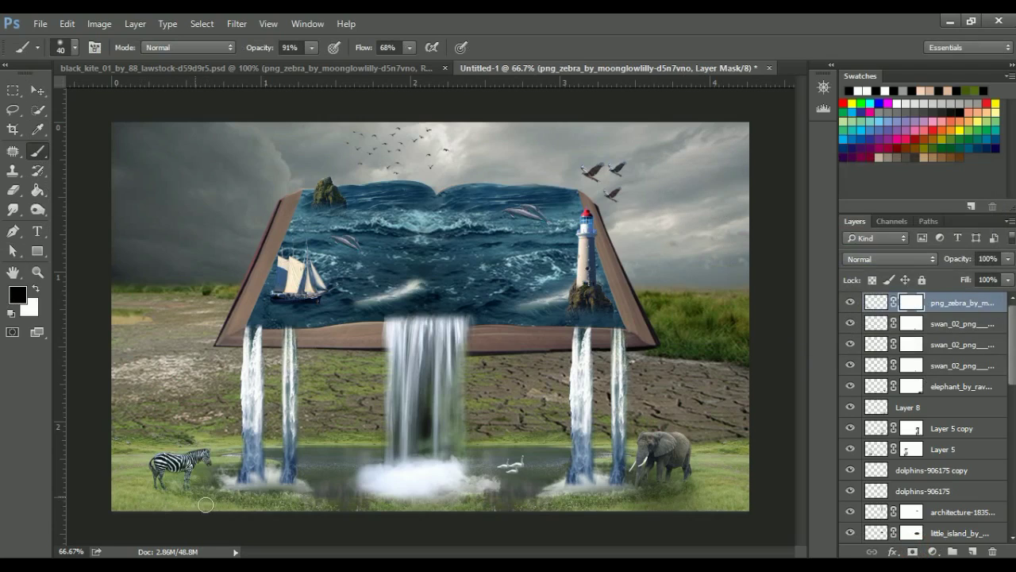
left_click(37, 89)
key("ctrl+t")
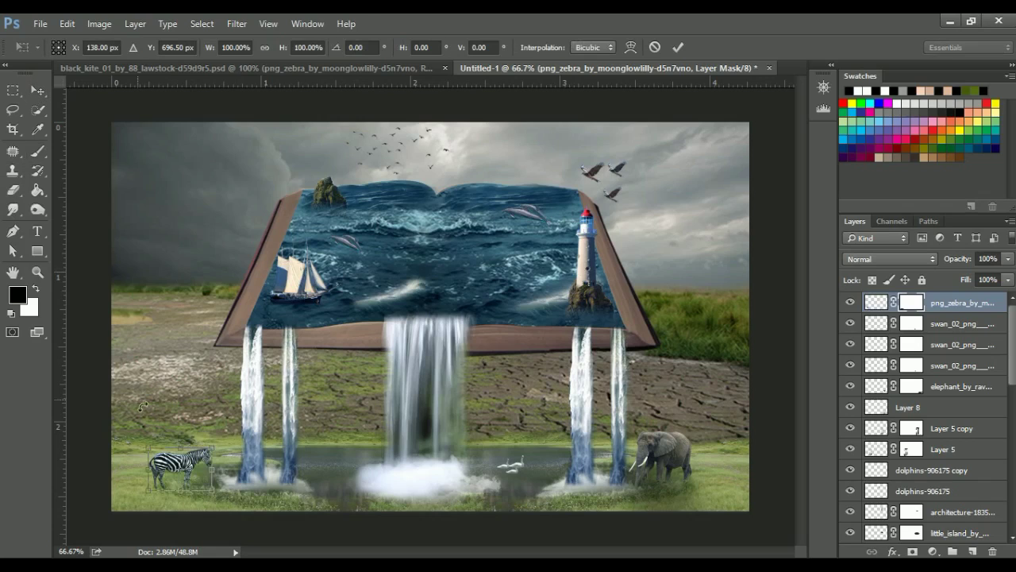
left_click(146, 447)
left_click_drag(146, 446, 154, 455)
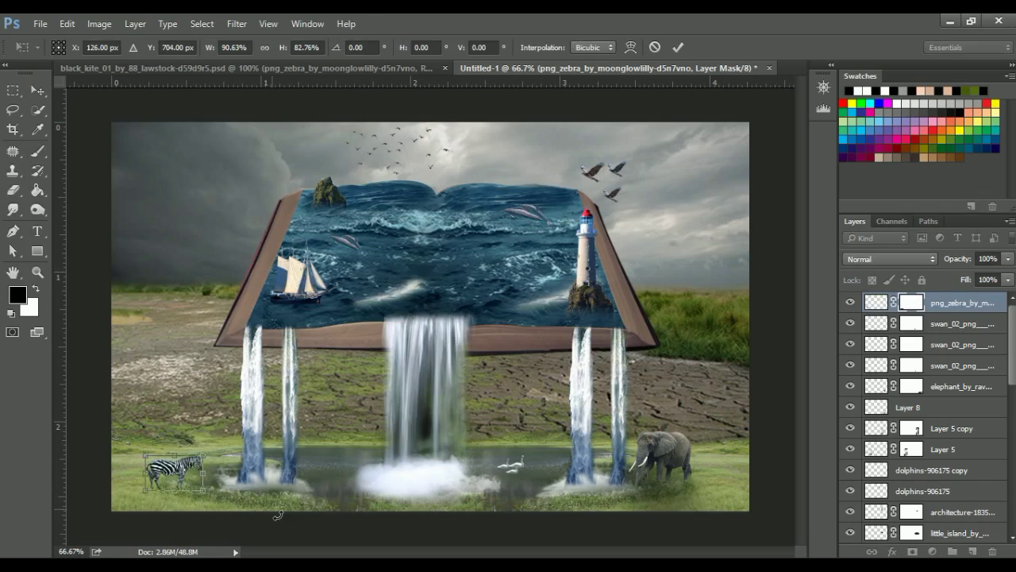
key("Return")
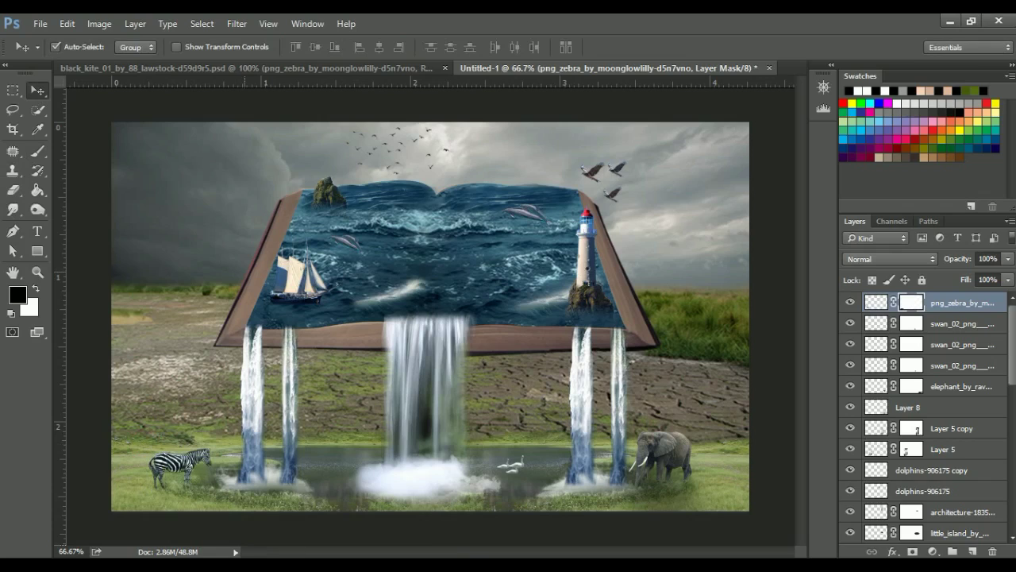
Step: Duplicate the zebra, scale the copy down, and move the large zebra left and up
key("ctrl+j")
key("ctrl+t")
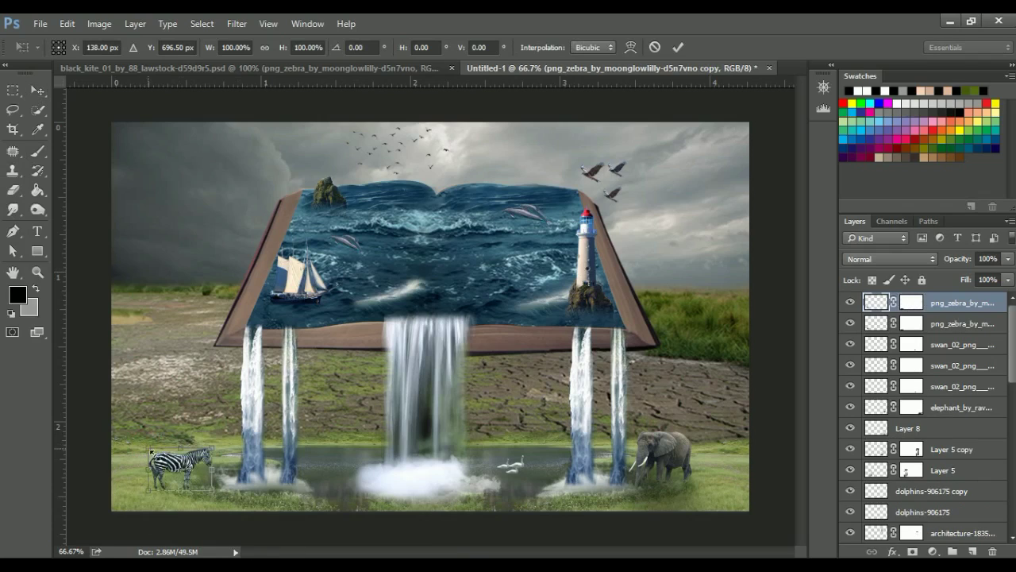
mouse_move(151, 451)
left_mouse_down()
mouse_move(173, 472)
mouse_move(162, 465)
left_mouse_up()
key("Return")
left_click(851, 301)
left_click(850, 302)
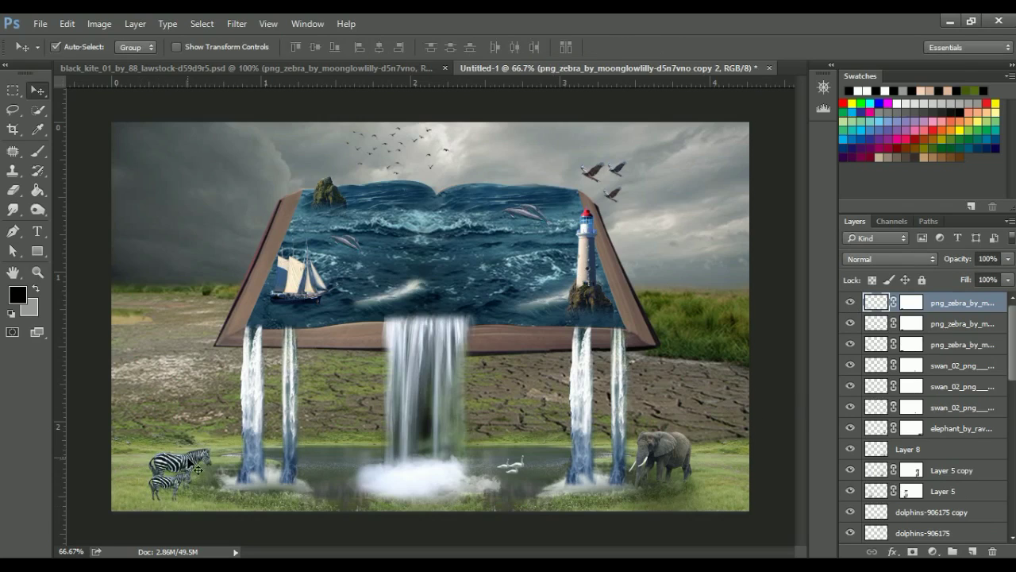
left_click_drag(183, 462, 143, 454)
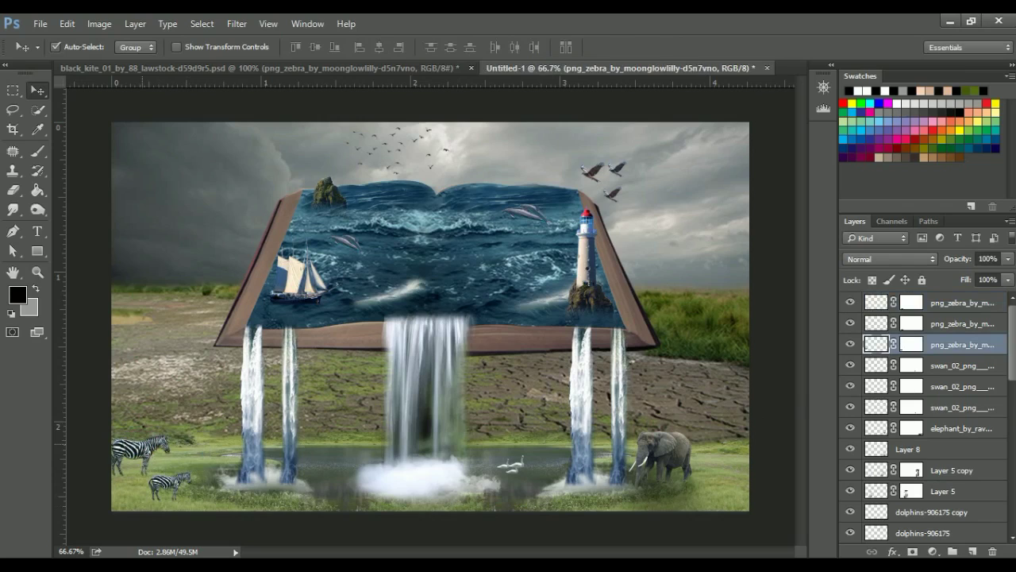
Step: Add a third zebra right of the herd and shrink the left zebra to about 87.5%
left_click_drag(169, 476, 231, 427)
key("ctrl+t")
key("Return")
left_click(143, 453)
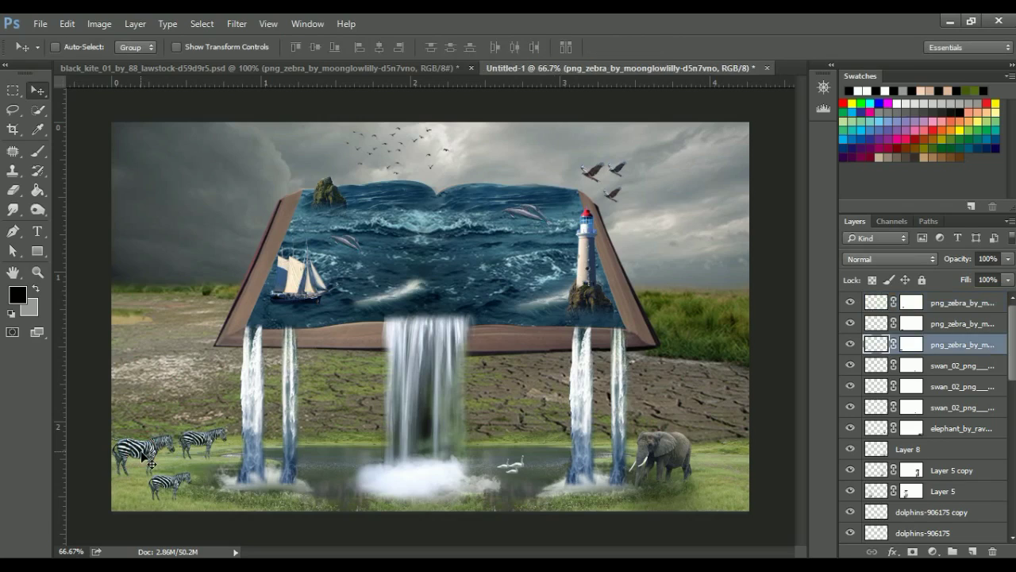
key("ctrl+t")
left_click_drag(111, 435, 119, 439)
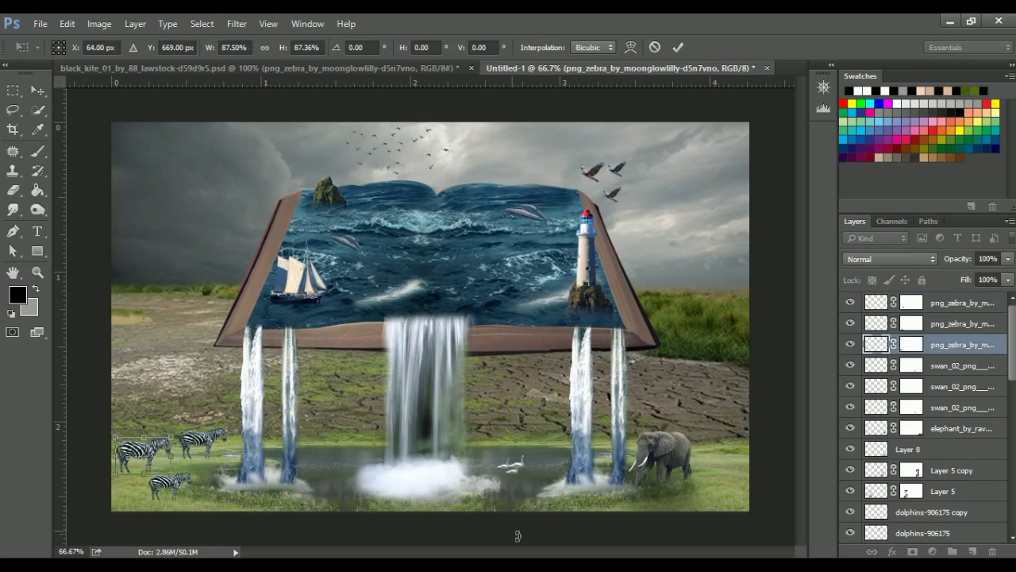
key("Return")
Step: Alt-drag an elephant copy to the right of the first and scale it down
left_click(657, 451)
key("ctrl+j")
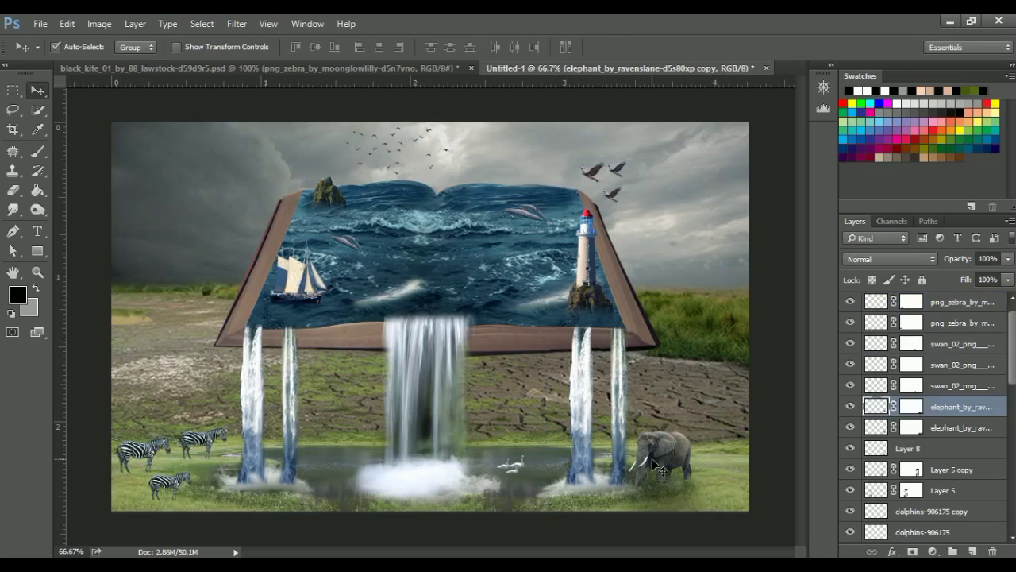
key("ctrl+z")
mouse_move(660, 457)
left_mouse_down()
mouse_move(703, 469)
mouse_move(692, 432)
left_mouse_up()
key("ctrl+t")
key("Return")
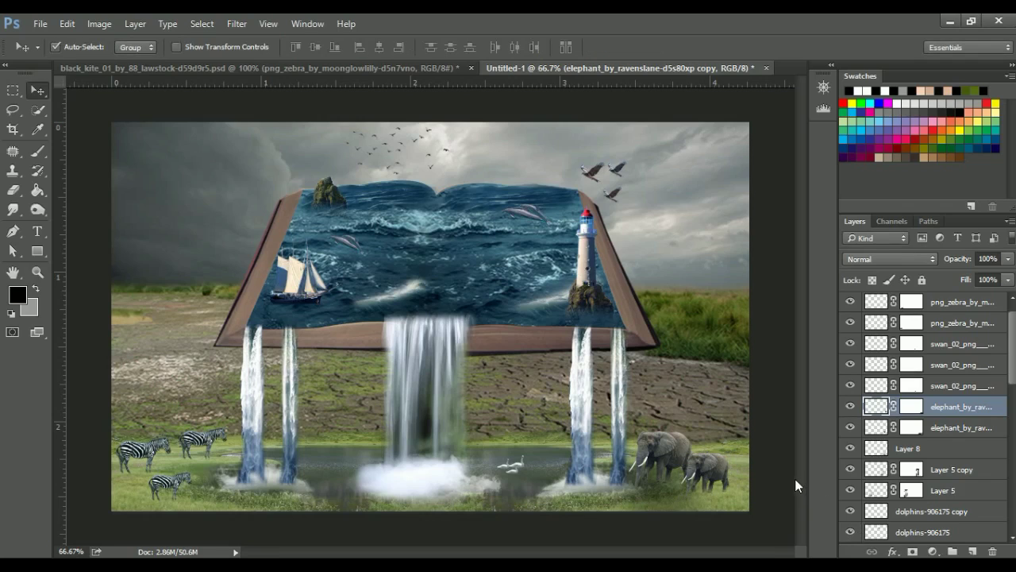
scroll(878, 426, "up", 1)
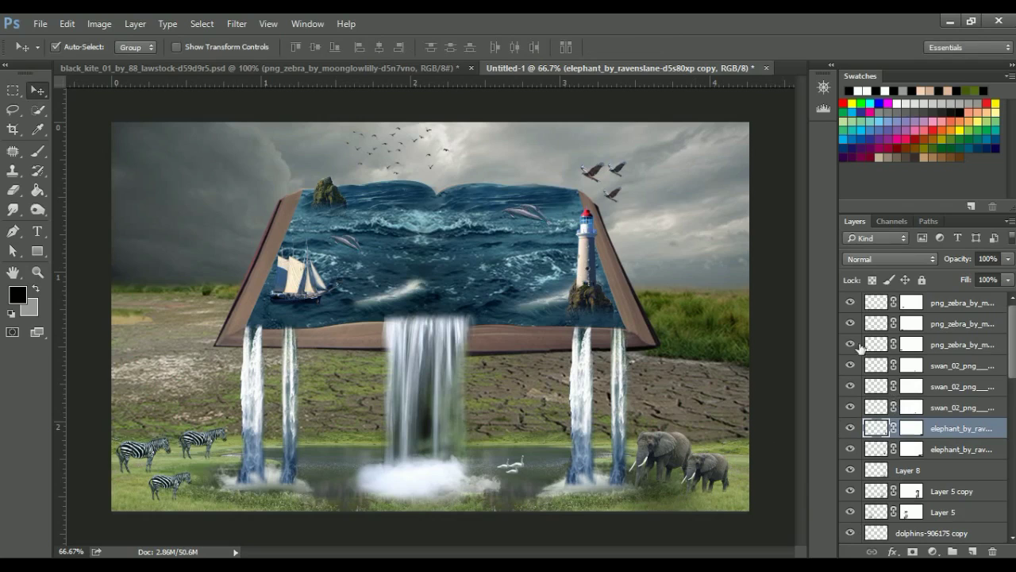
Step: Drag the green tree into the composite and scale it down onto the left grassland
left_click(269, 69)
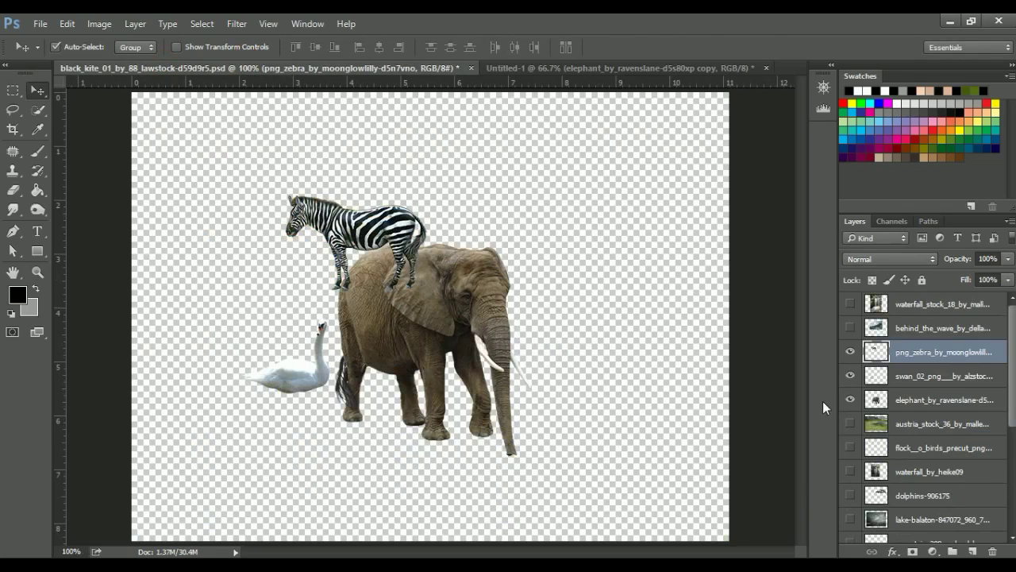
mouse_move(318, 143)
left_mouse_down()
mouse_move(311, 226)
mouse_move(190, 384)
left_mouse_up()
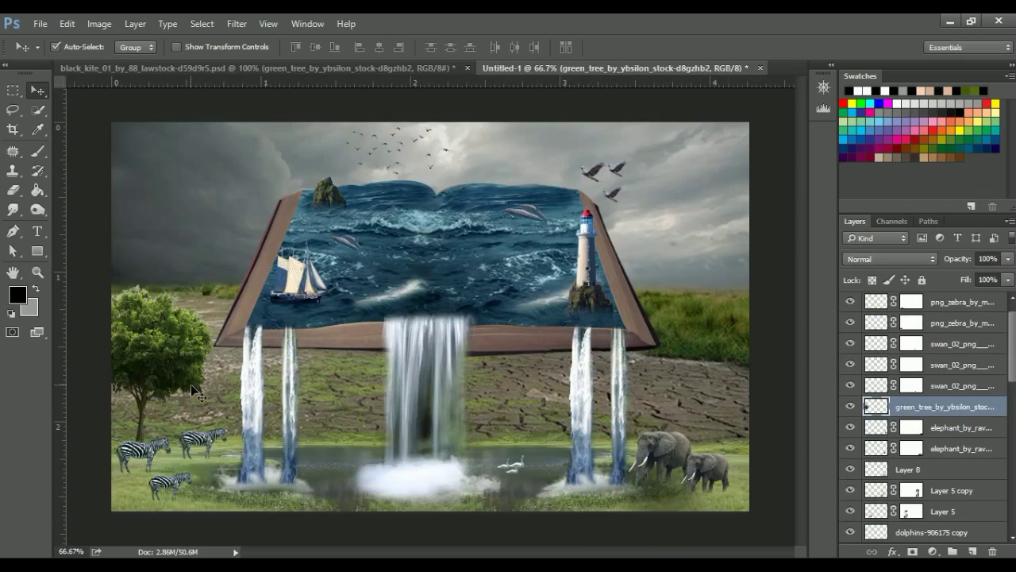
key("ctrl+t")
left_click_drag(251, 372, 211, 333)
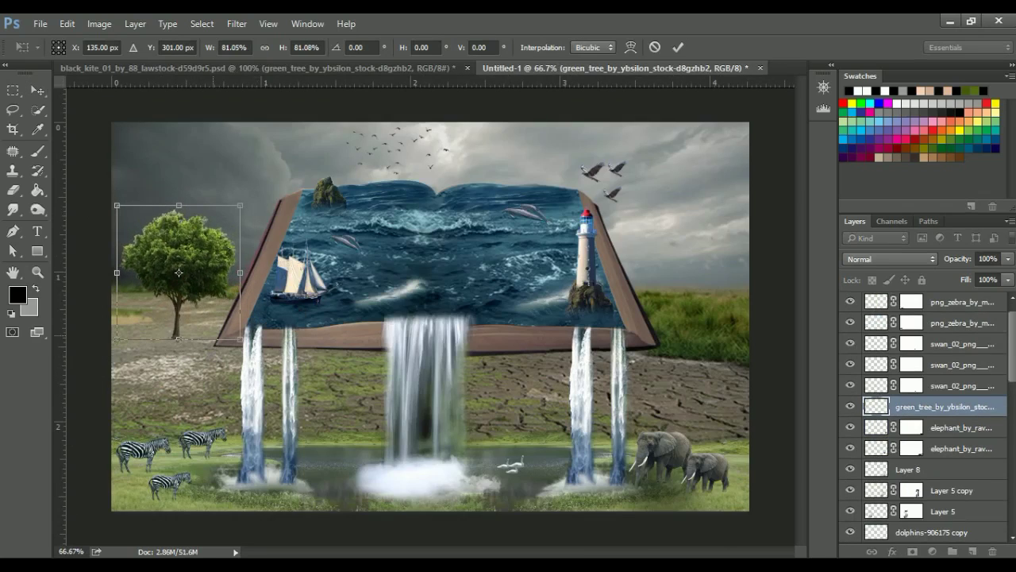
left_click_drag(178, 271, 169, 312)
mouse_move(212, 373)
left_mouse_down()
mouse_move(231, 379)
mouse_move(203, 362)
left_mouse_up()
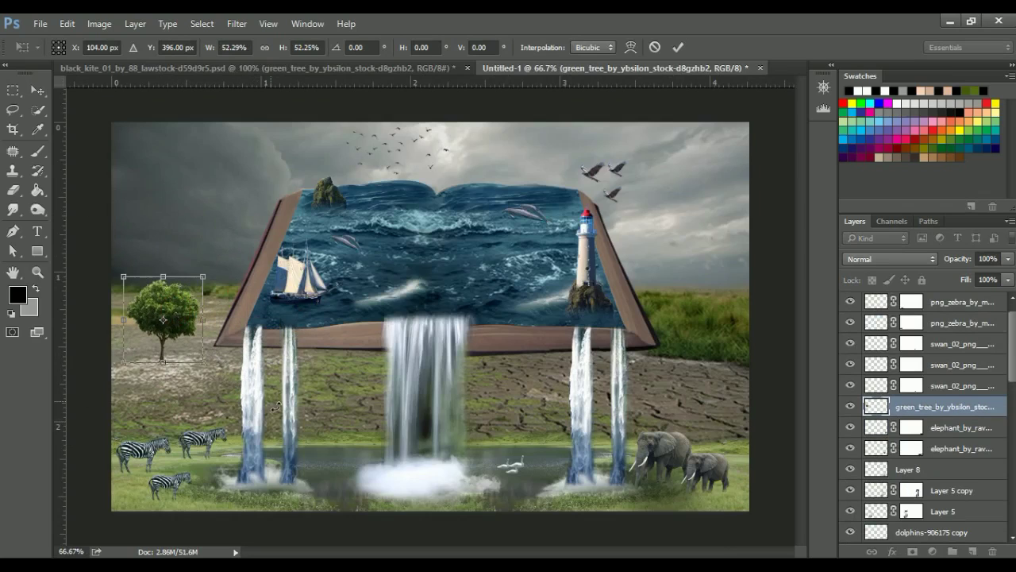
key("Return")
Step: Apply a slight Color Balance shift away from blue and add a mask to the tree
key("ctrl+b")
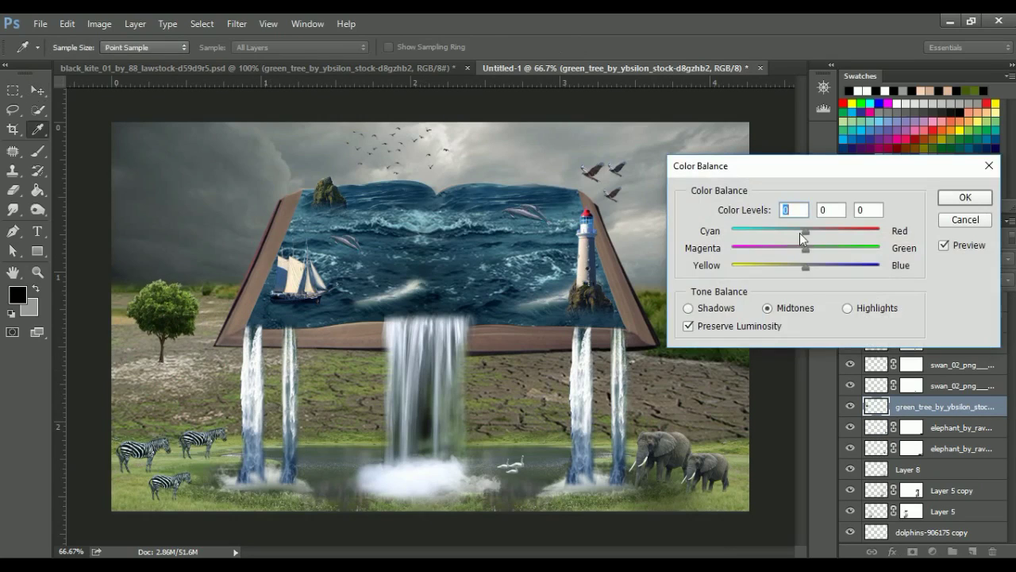
left_click_drag(817, 271, 812, 265)
left_click(950, 202)
left_click(912, 551)
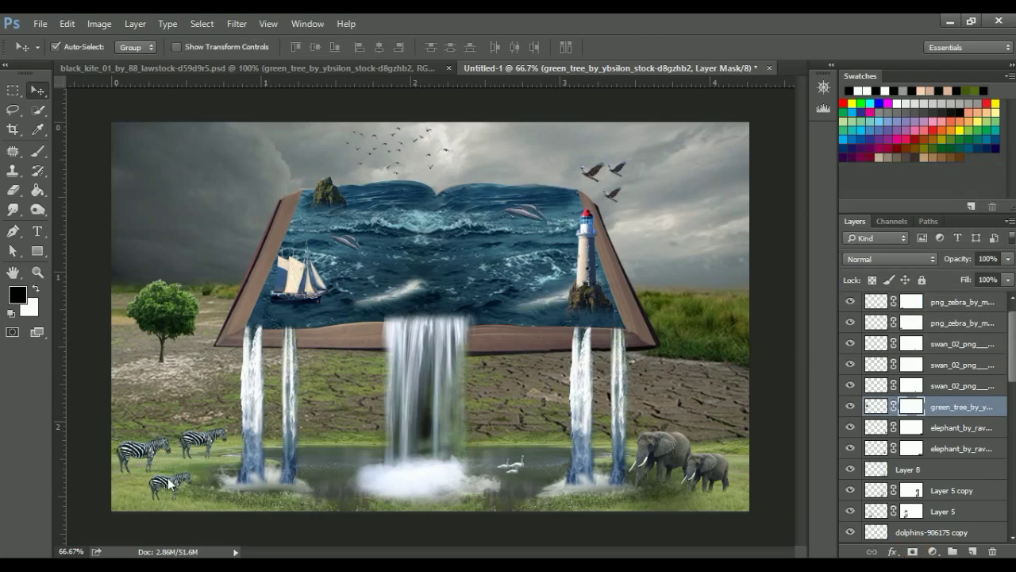
left_click(36, 152)
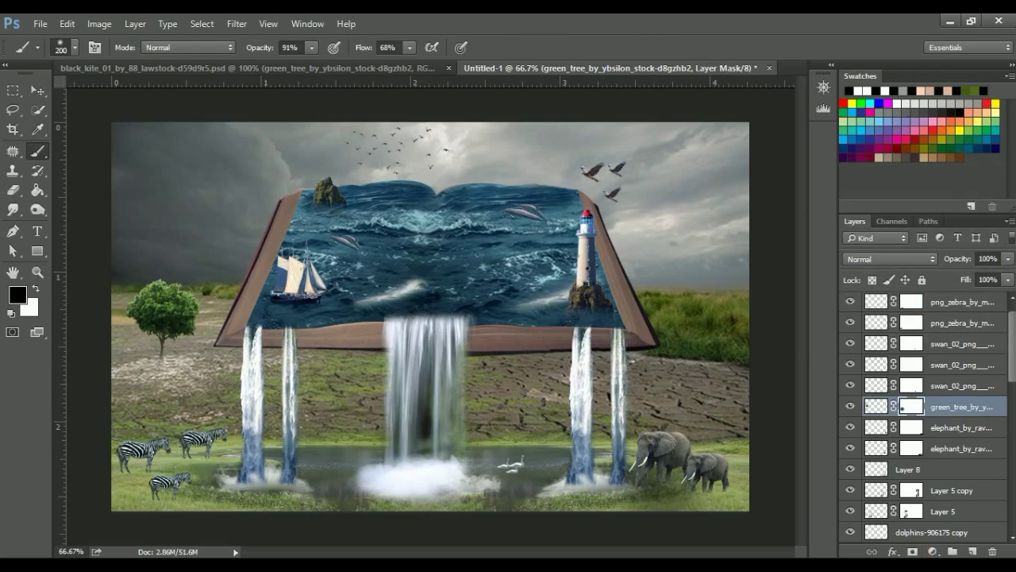
Step: Nudge the tree slightly to the left
left_click(36, 90)
left_click_drag(156, 302, 142, 303)
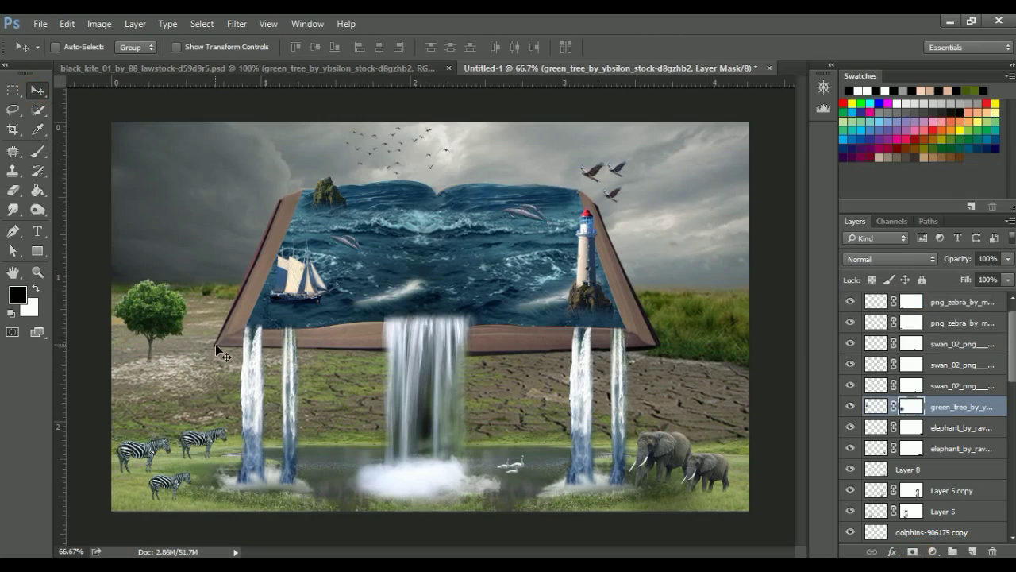
key("ctrl+t")
key("Return")
Step: Duplicate the tree and place a smaller, lower copy beside the original
key("ctrl+j")
left_click_drag(157, 357, 195, 350)
key("ctrl+t")
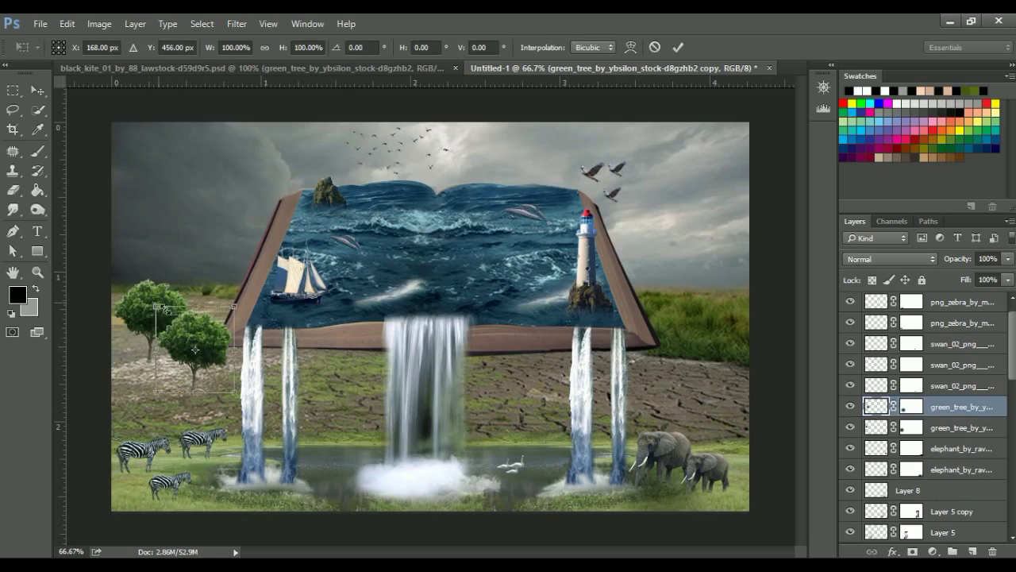
left_click_drag(156, 306, 208, 369)
key("Return")
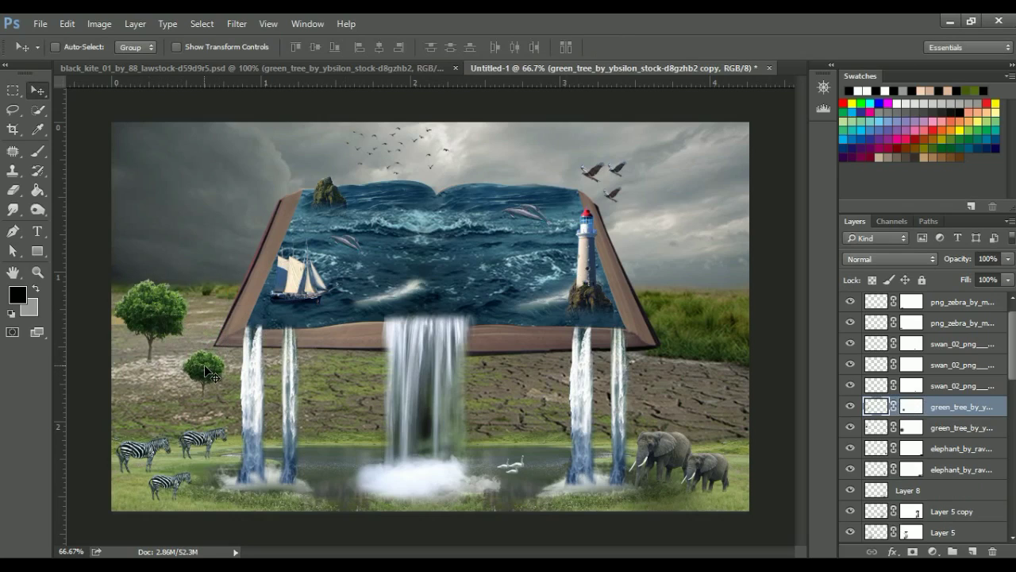
Step: Add another tree copy on the right grassland, enlarged beyond the right waterfalls
key("ctrl+j")
left_click_drag(204, 365, 723, 392)
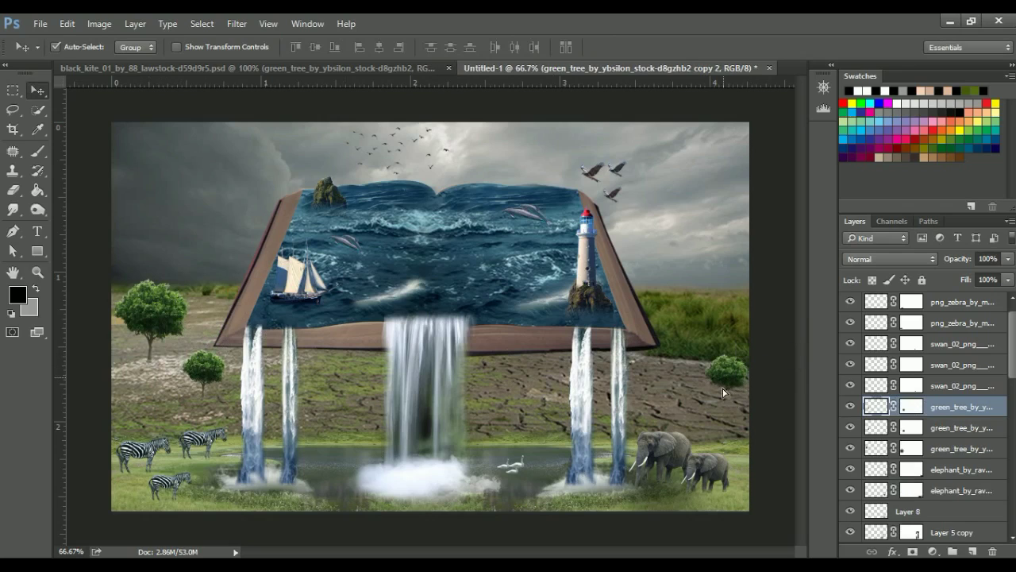
key("ctrl+t")
left_click_drag(703, 354, 678, 328)
left_click_drag(735, 361, 753, 389)
key("Return")
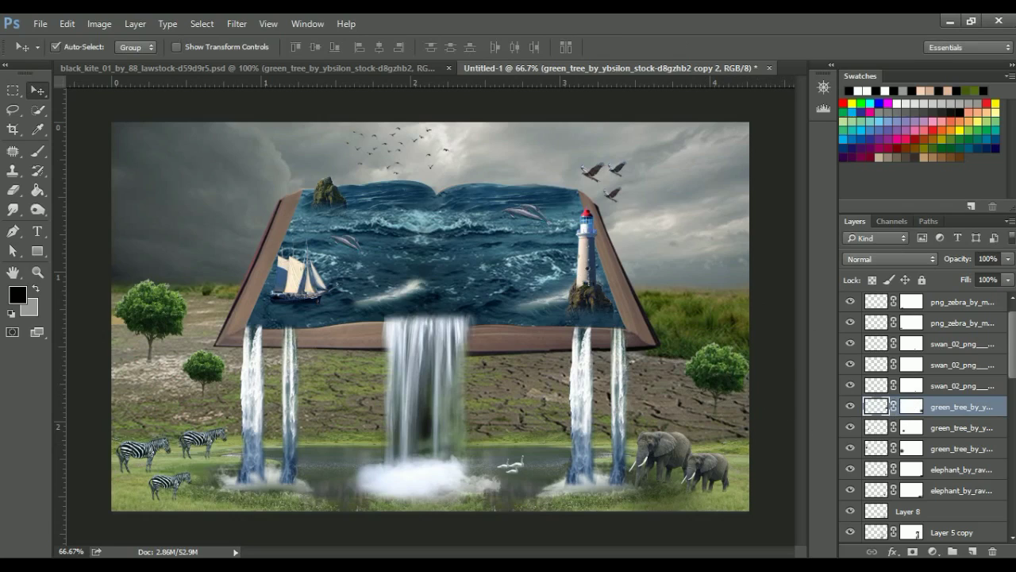
scroll(913, 392, "up", 1)
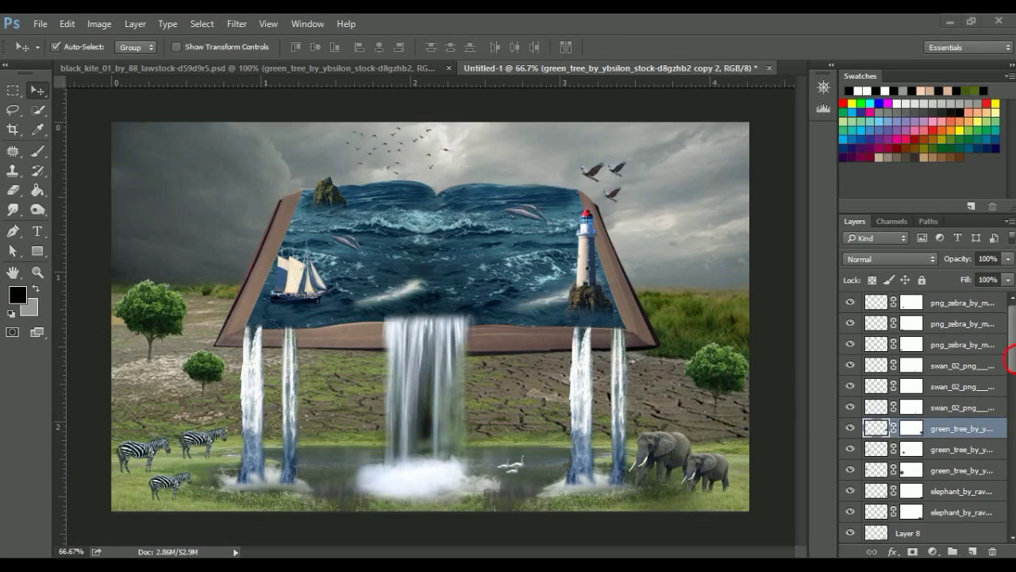
left_click(958, 309)
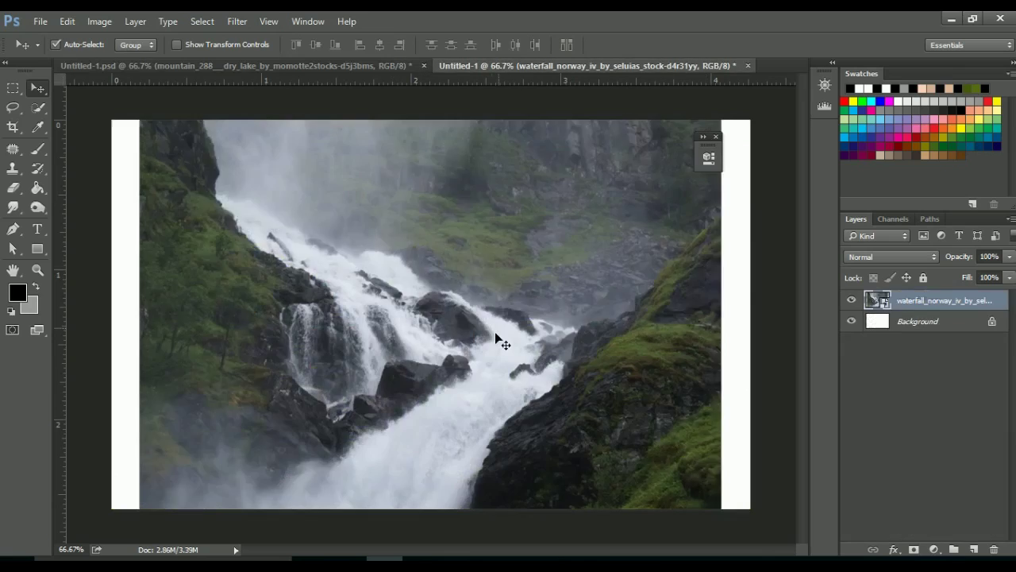
Step: Bring the waterfall_norway photo into the composite and enlarge it to cover the background
left_click_drag(502, 341, 609, 437)
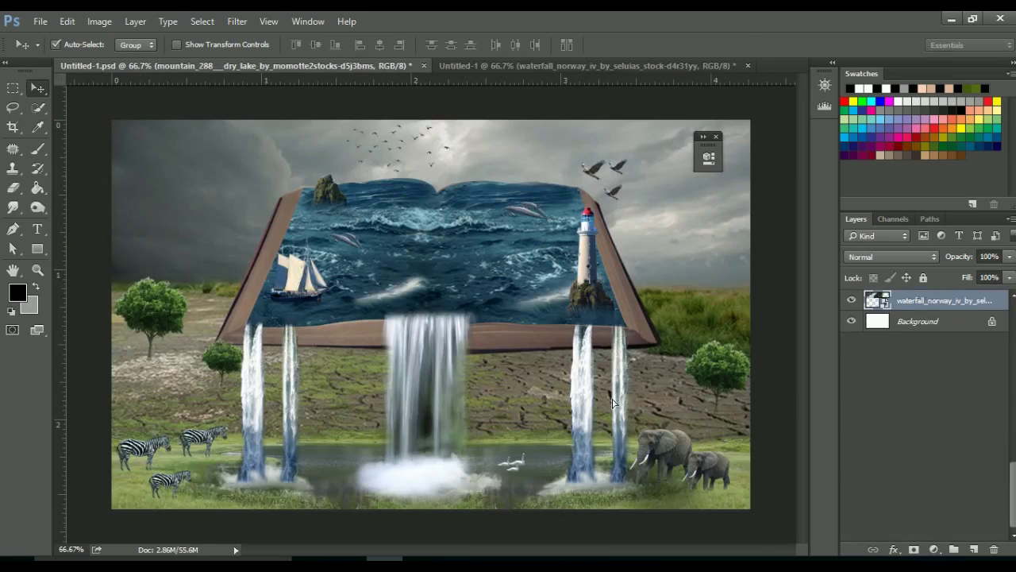
key("ctrl+t")
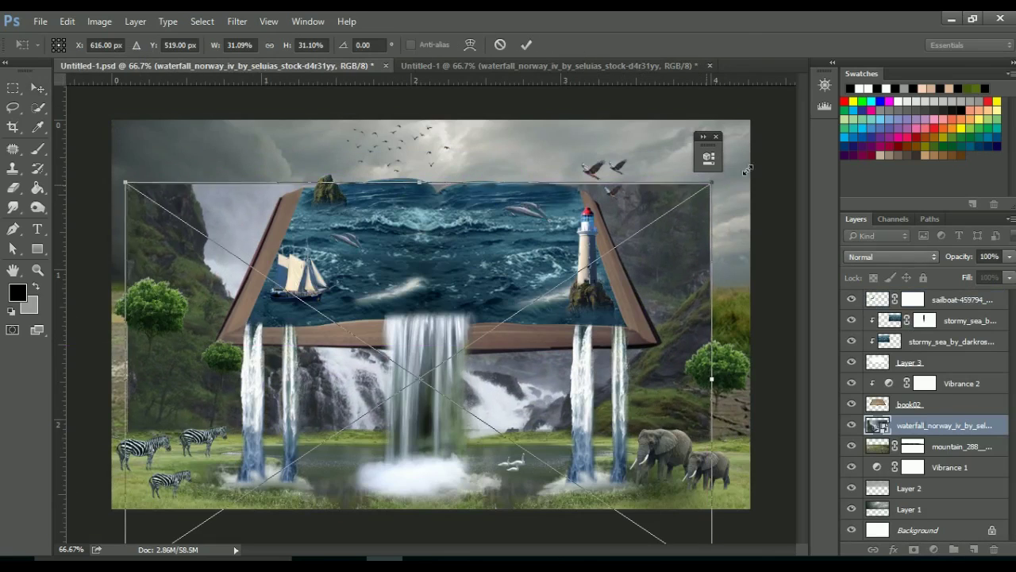
mouse_move(676, 295)
left_mouse_down()
mouse_move(675, 169)
mouse_move(678, 225)
left_mouse_up()
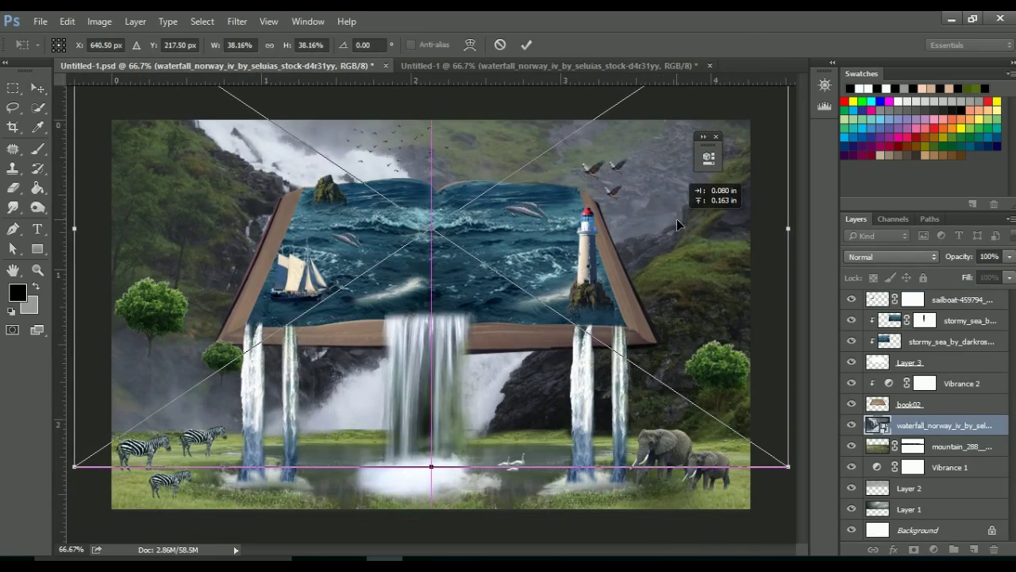
left_click(675, 275)
left_click_drag(673, 301, 670, 300)
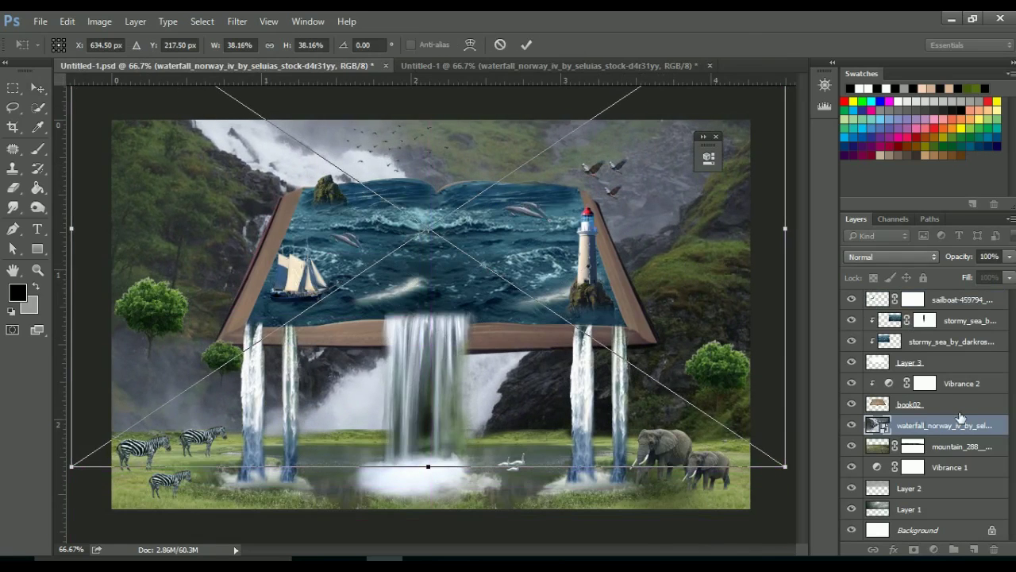
key("Return")
right_click(960, 419)
key("Escape")
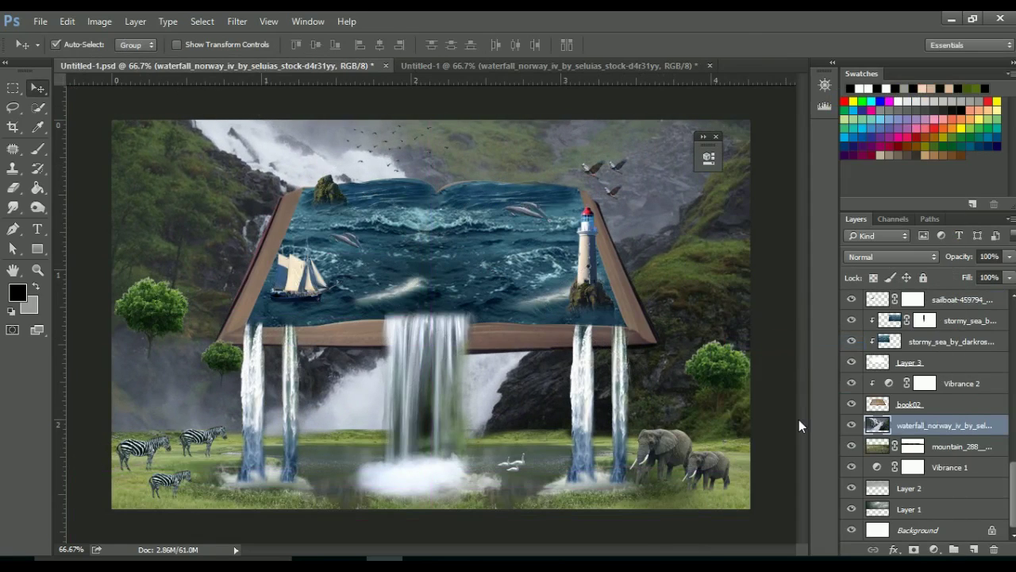
Step: Colour-balance the waterfall photo toward cyan and blue
key("ctrl+b")
left_click_drag(807, 229, 785, 229)
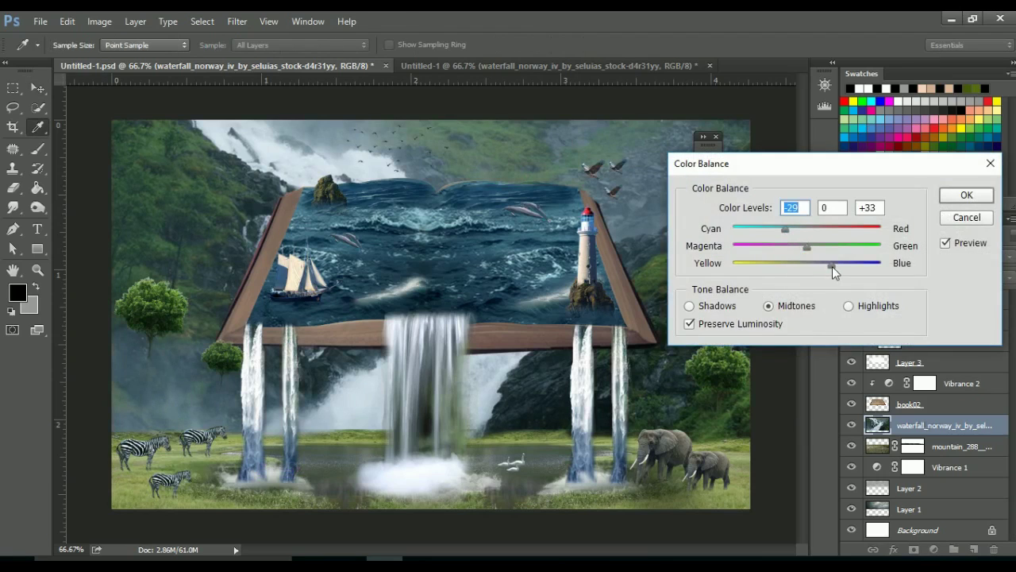
left_click_drag(832, 266, 837, 266)
left_click(967, 194)
key("v")
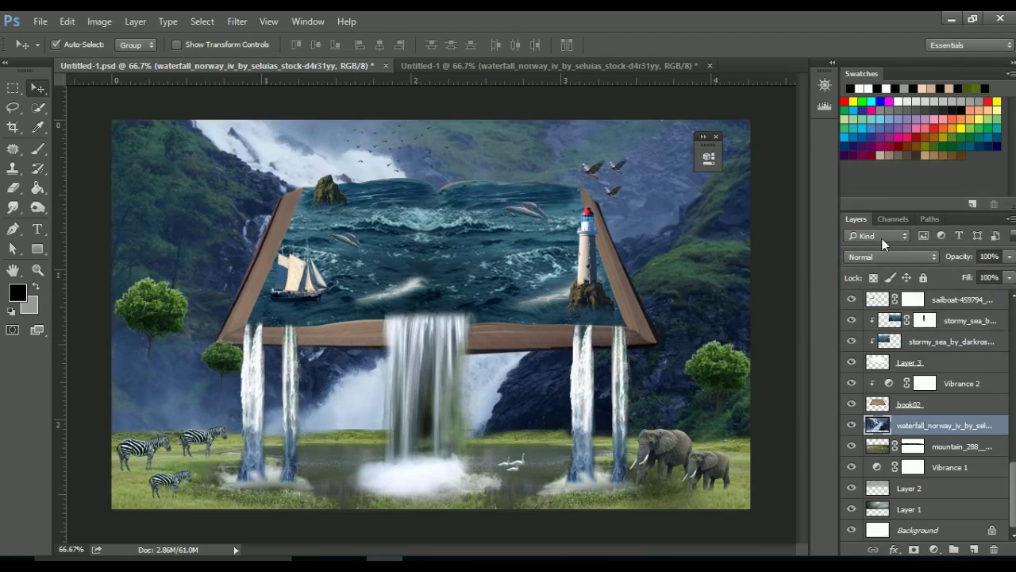
Step: Set the waterfall layer to Hard Light blend mode at 55% opacity
left_click(889, 256)
left_click(874, 361)
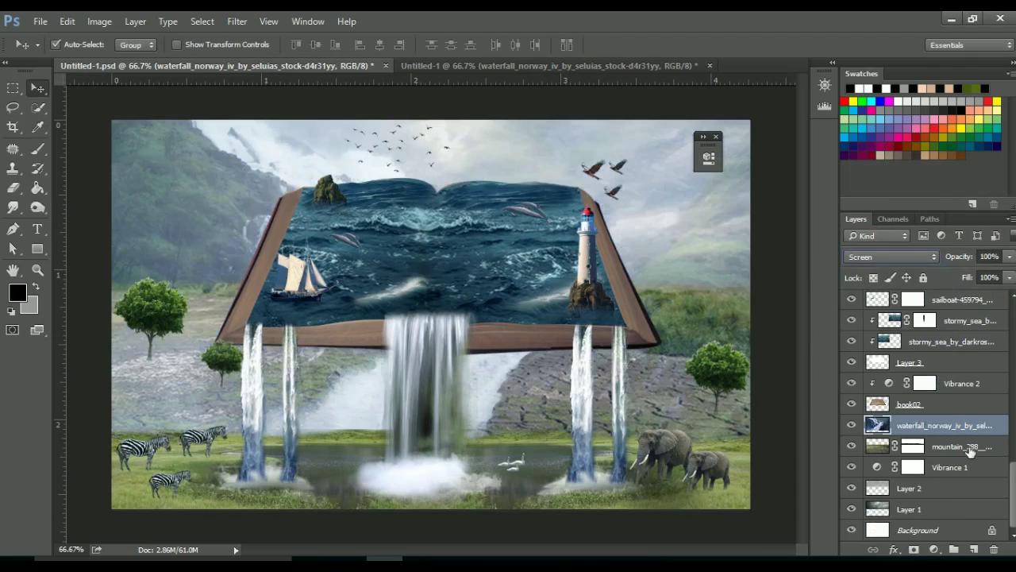
left_click(881, 257)
left_click(882, 429)
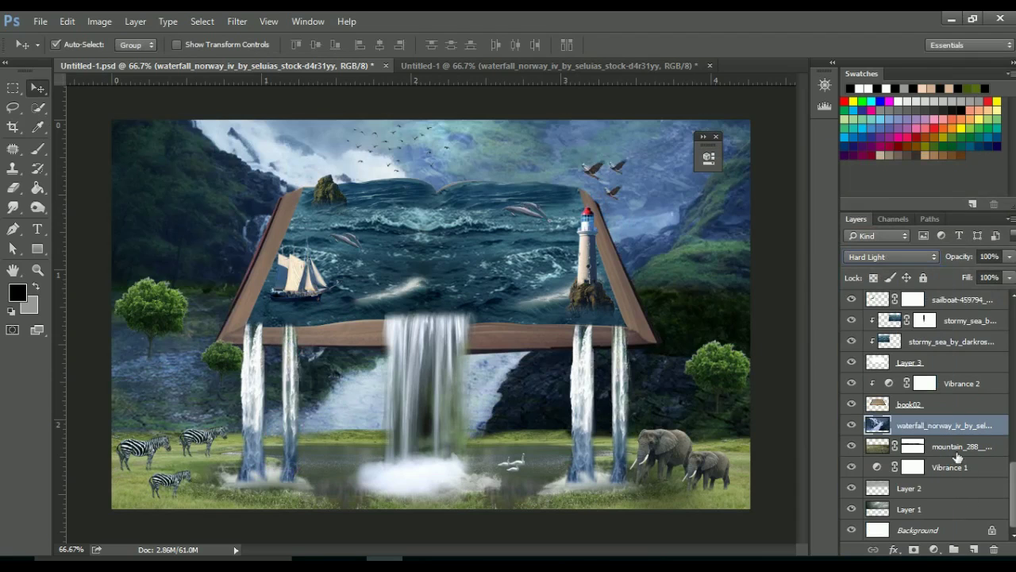
left_click(1009, 256)
left_click_drag(1000, 278, 975, 273)
left_click(851, 425)
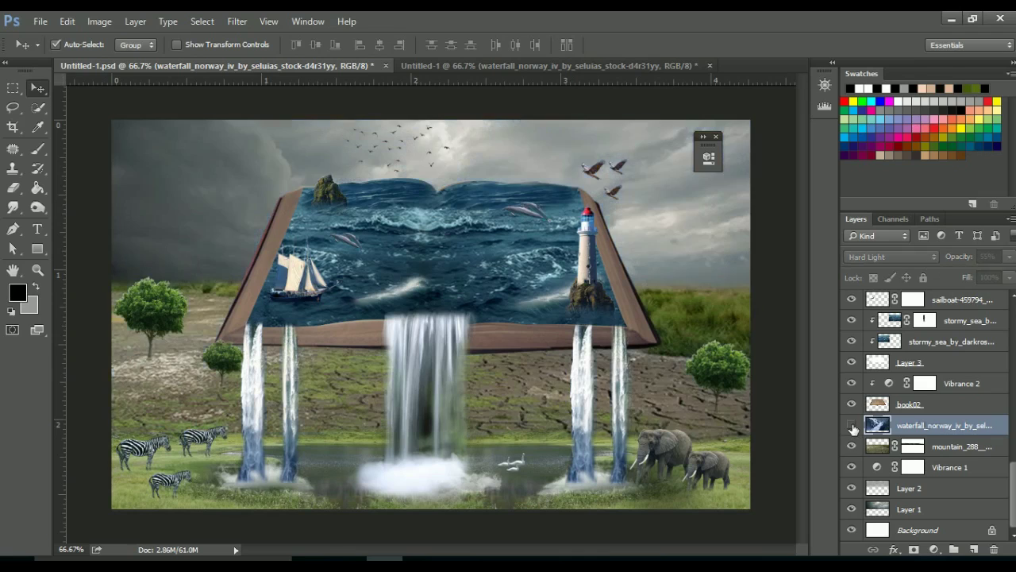
left_click(851, 425)
scroll(921, 328, "up", 2)
scroll(921, 328, "up", 3)
scroll(921, 328, "up", 3)
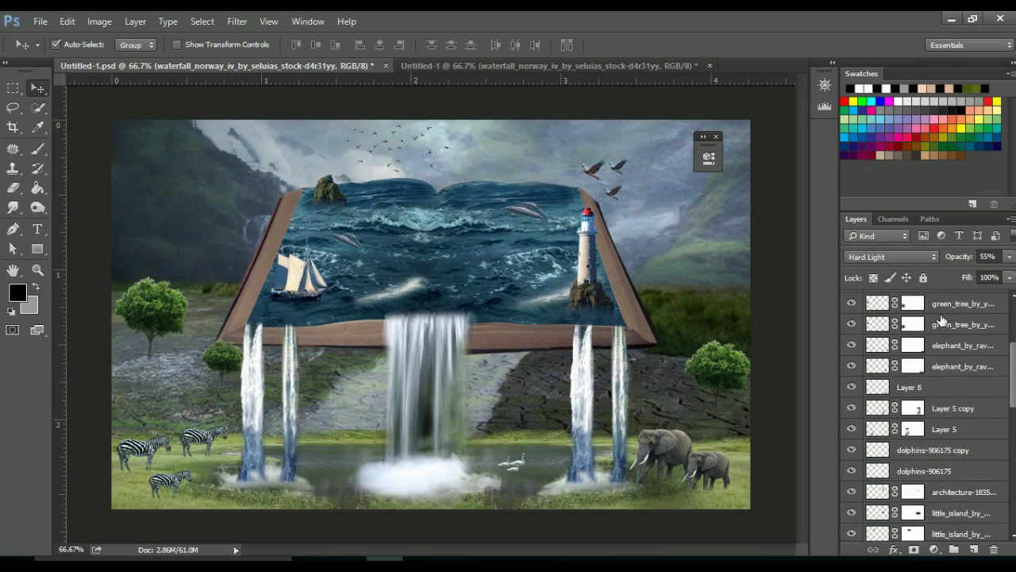
scroll(945, 325, "up", 2)
Step: Add a reversed radial Gradient Fill layer at 50% scale above the zebra
scroll(965, 321, "up", 2)
left_click(963, 301)
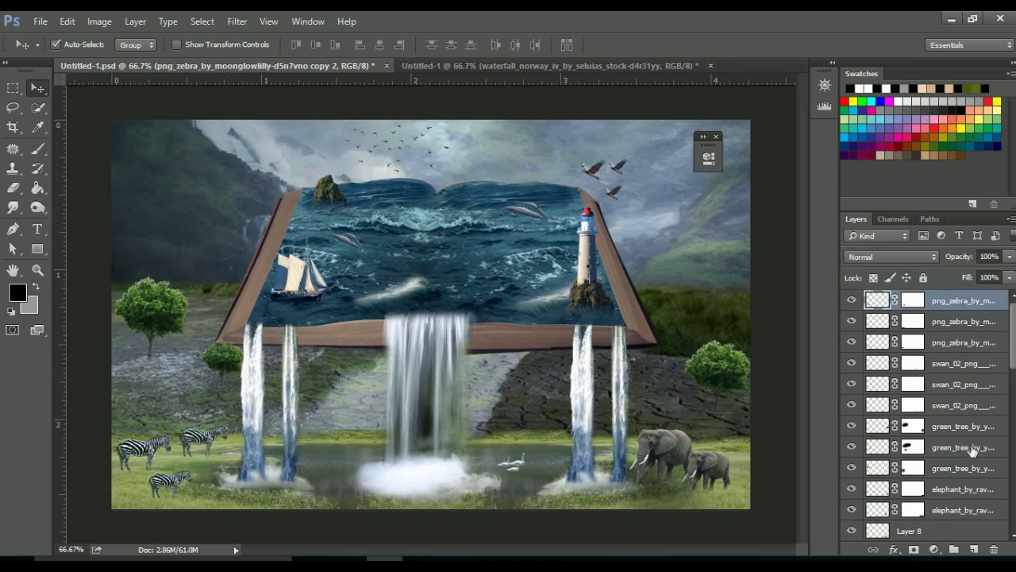
left_click(934, 550)
left_click(923, 241)
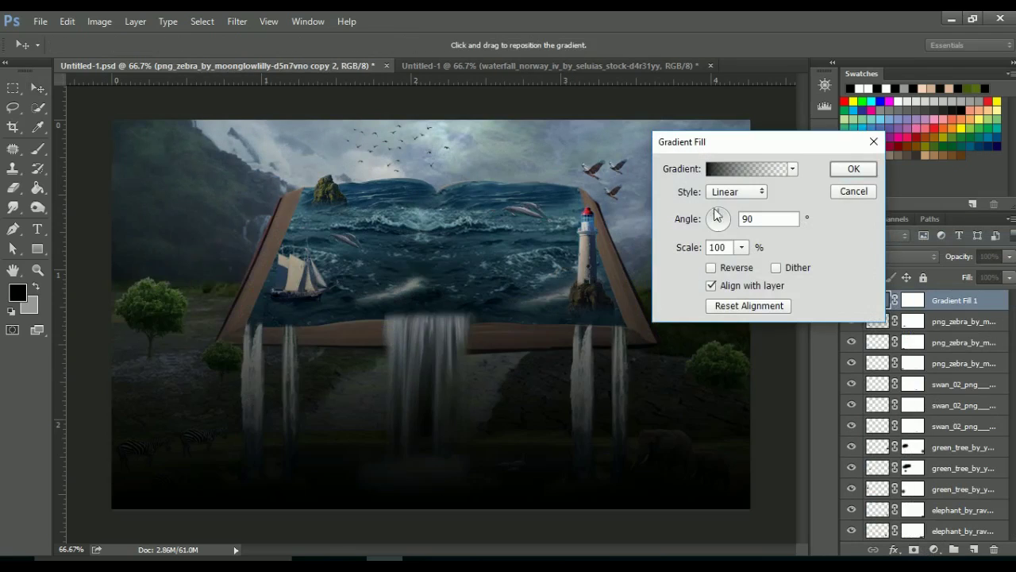
left_click(711, 268)
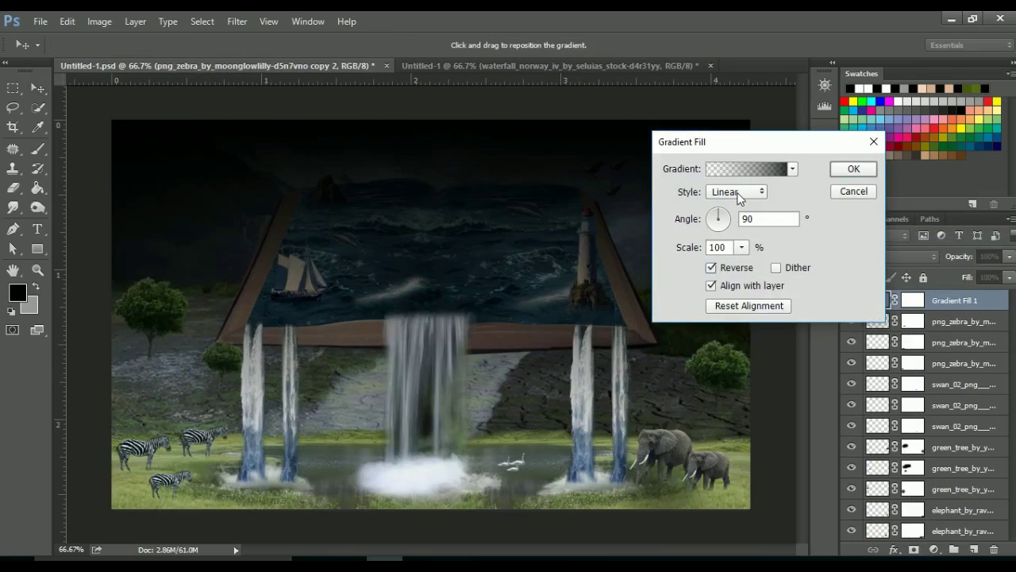
left_click(737, 191)
left_click(734, 213)
left_click(741, 247)
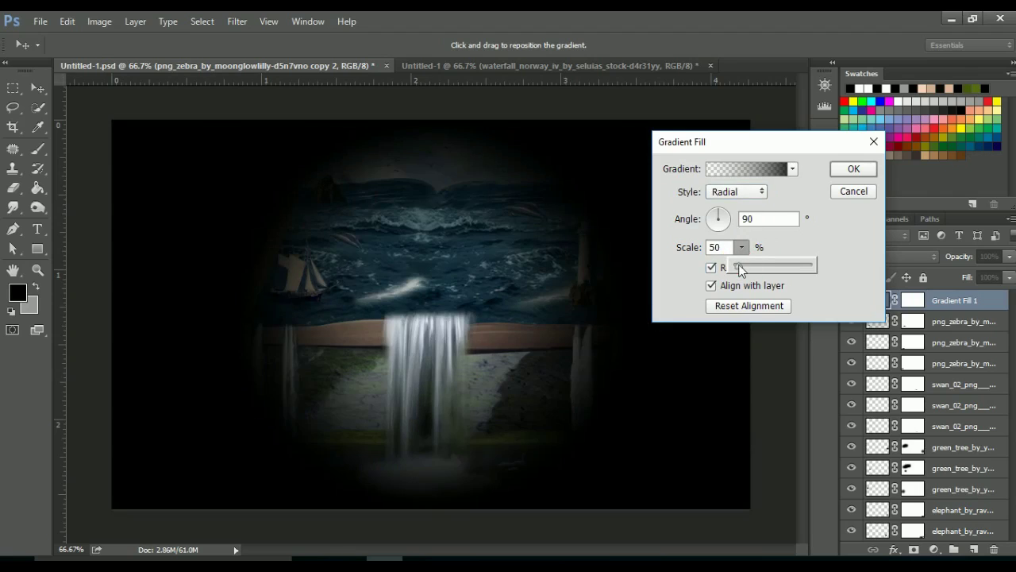
left_click_drag(739, 270, 734, 268)
left_click(852, 168)
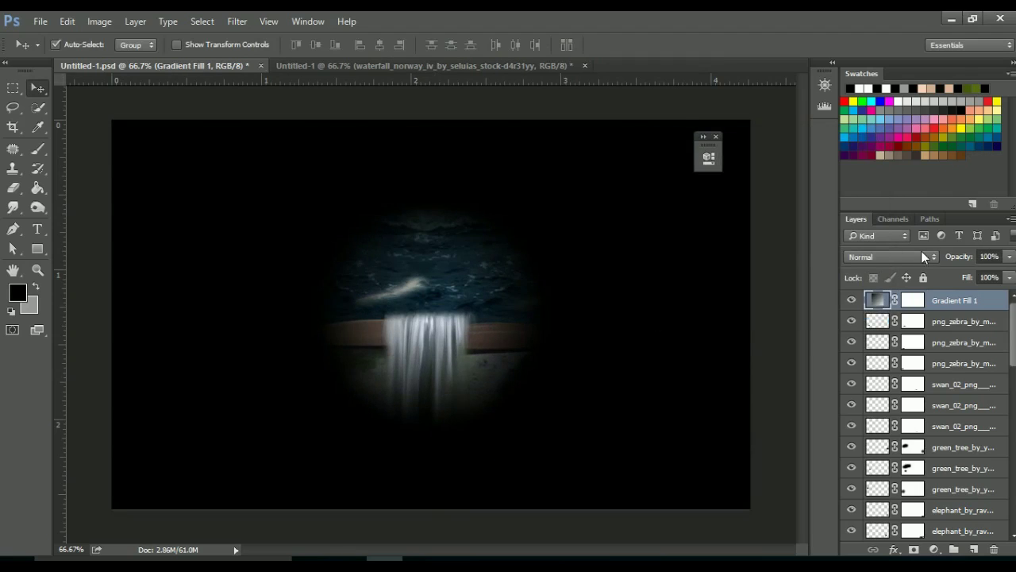
Step: Set the gradient vignette layer to Soft Light at 48% opacity
left_click(921, 251)
left_click(869, 405)
left_click(1009, 257)
left_click_drag(1007, 273, 971, 275)
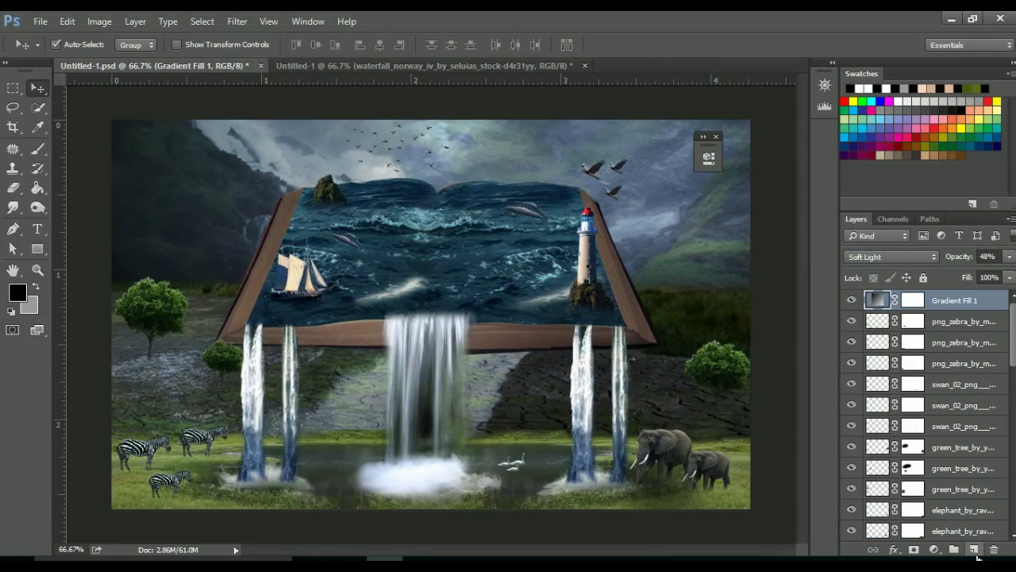
Step: Add a Color Balance layer pushing midtones toward cyan and blue and tuning the shadows
left_click(934, 549)
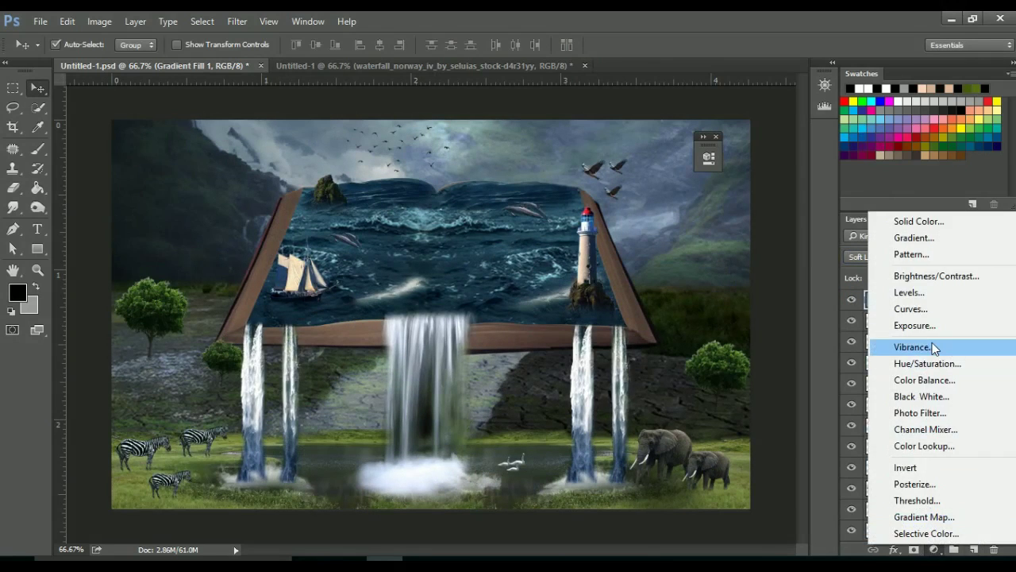
left_click(925, 380)
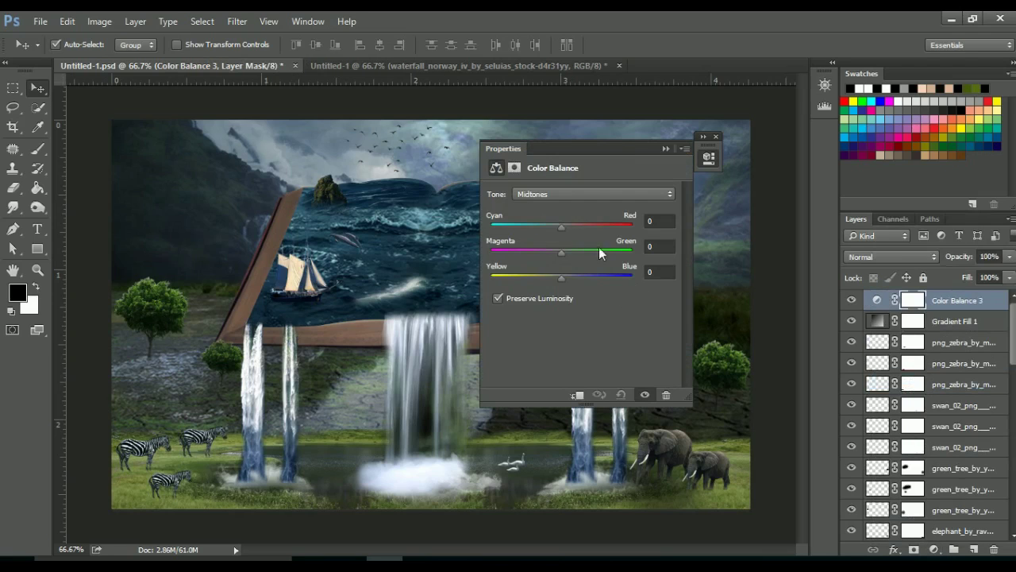
left_click_drag(549, 227, 543, 227)
left_click_drag(561, 277, 580, 278)
left_click(564, 195)
left_click(565, 204)
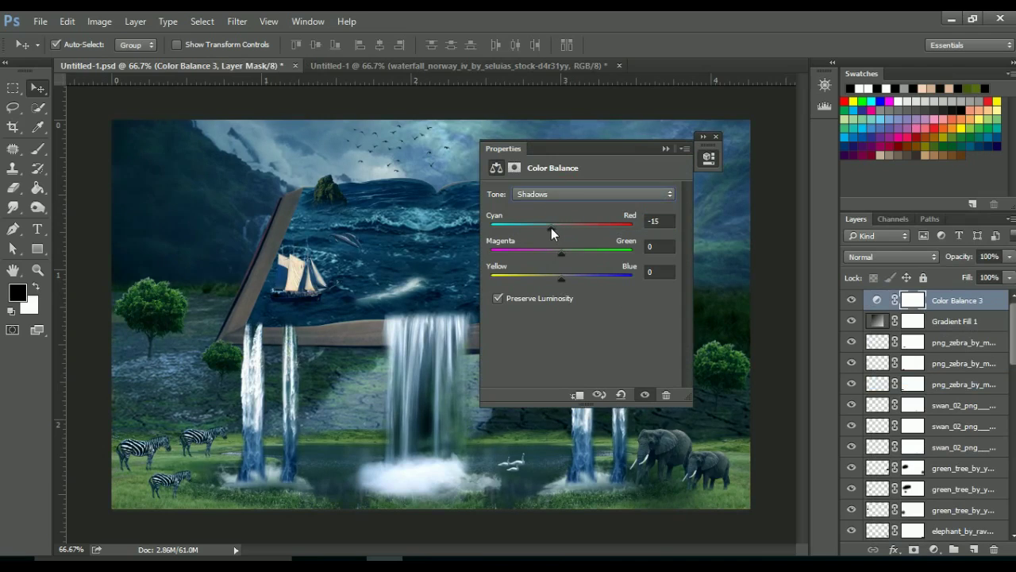
mouse_move(562, 278)
left_mouse_down()
mouse_move(570, 279)
mouse_move(561, 277)
left_mouse_up()
left_click(665, 149)
left_click(852, 301)
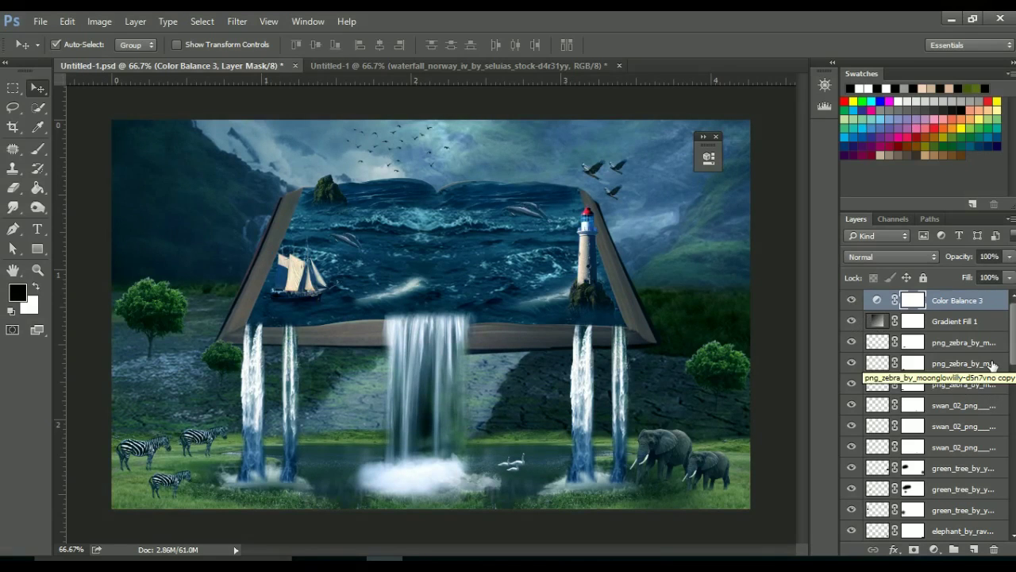
key("ctrl")
key("ctrl+shift+alt+e")
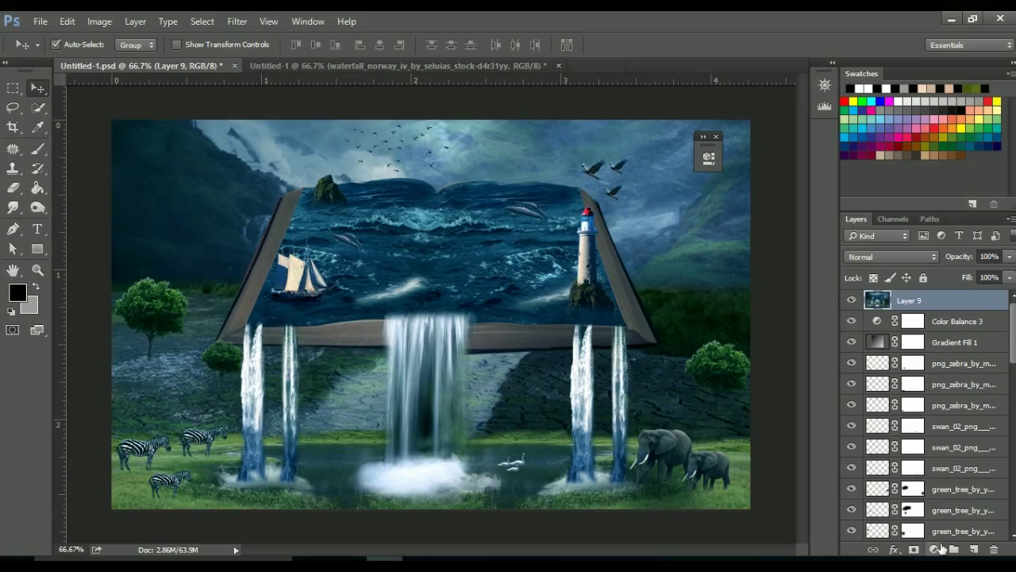
key("ctrl+z")
Step: Add a Curves layer raising the Blue channel midtones and reshaping the Red channel curve
left_click(934, 549)
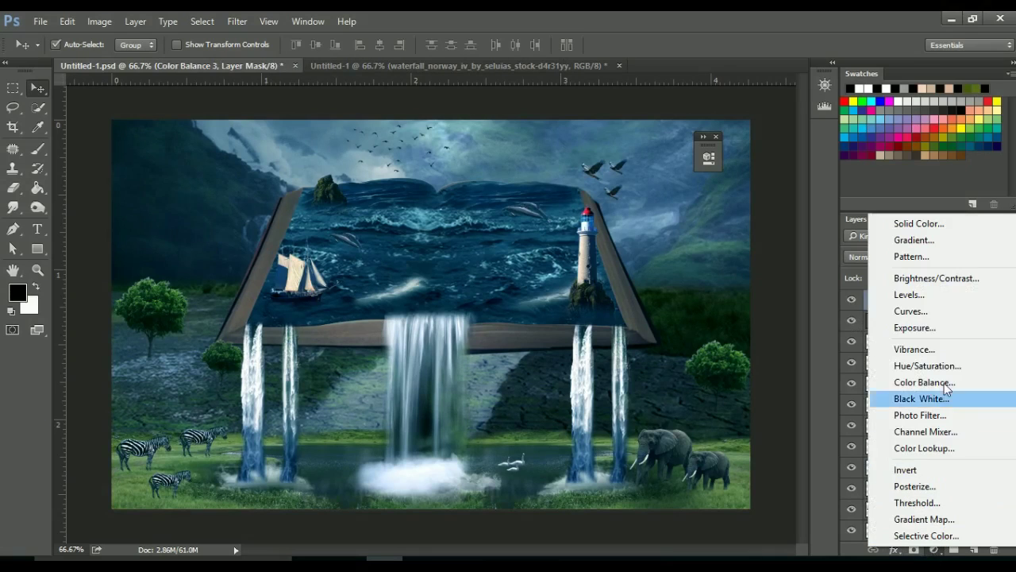
left_click(940, 316)
left_click(572, 212)
left_click(583, 254)
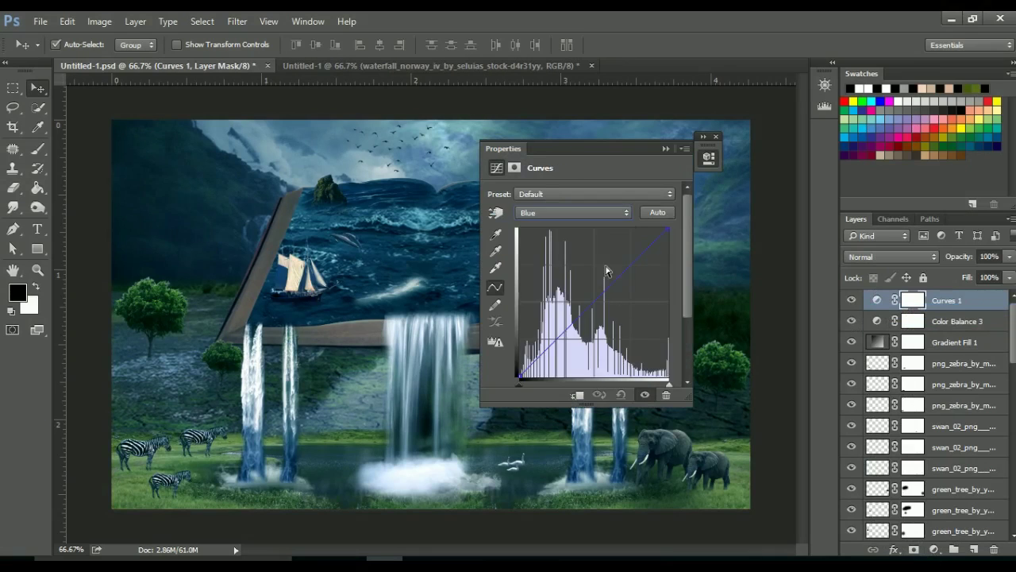
left_click_drag(619, 278, 627, 269)
left_click_drag(584, 314, 563, 333)
left_click(592, 214)
left_click(572, 233)
left_click(626, 265)
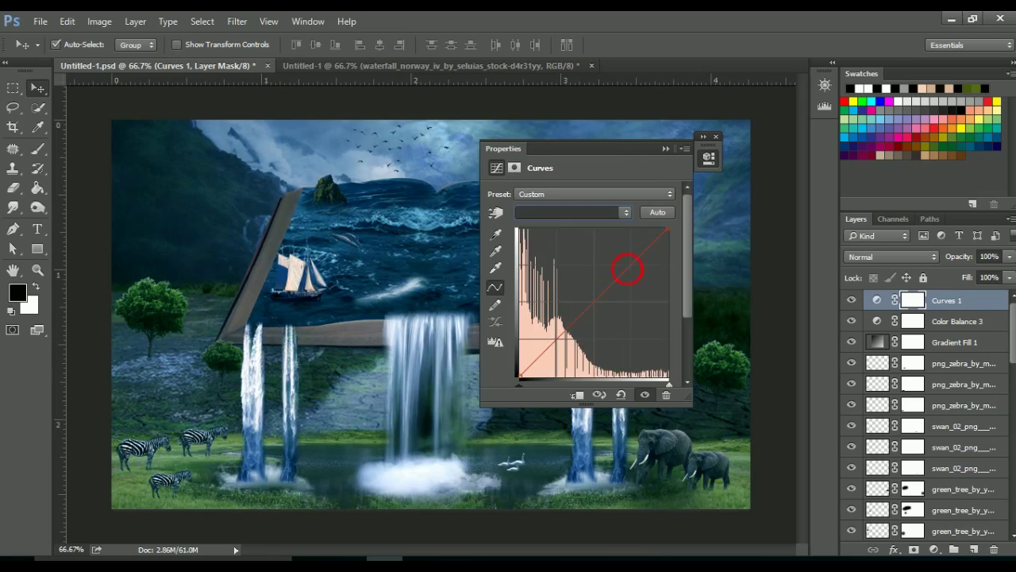
left_click_drag(626, 264, 604, 295)
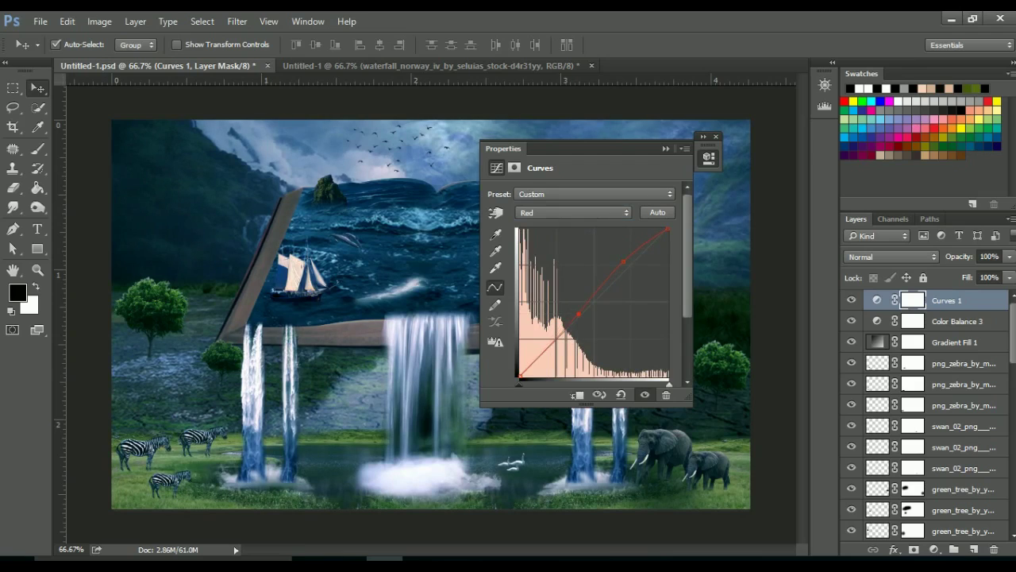
left_click(754, 270)
Step: Stamp visible layers into Layer 9 and Camera Raw grade it: Temperature -8, Contrast -23, Vibrance +11
key("ctrl+shift+alt+e")
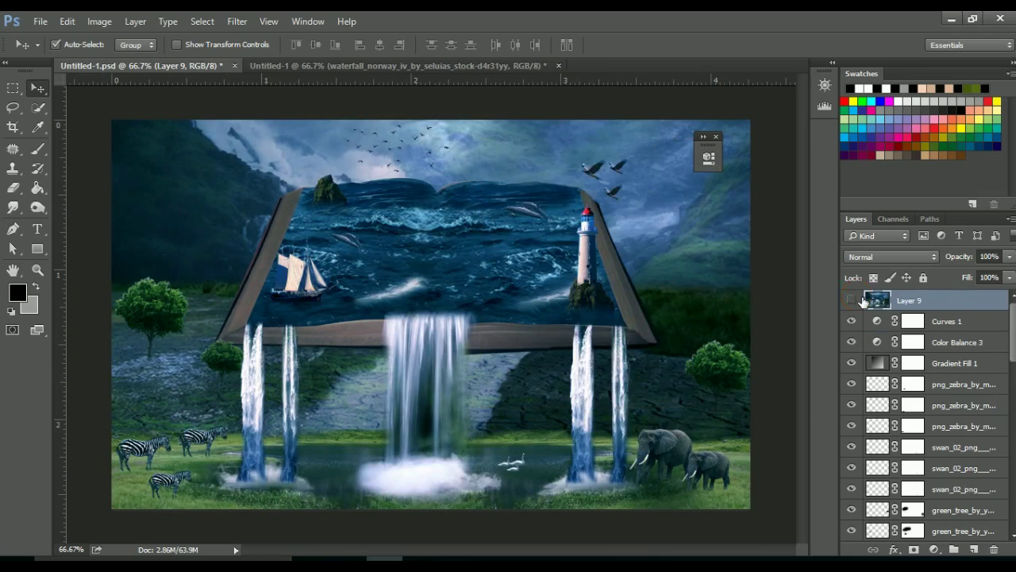
left_click(236, 21)
left_click(272, 109)
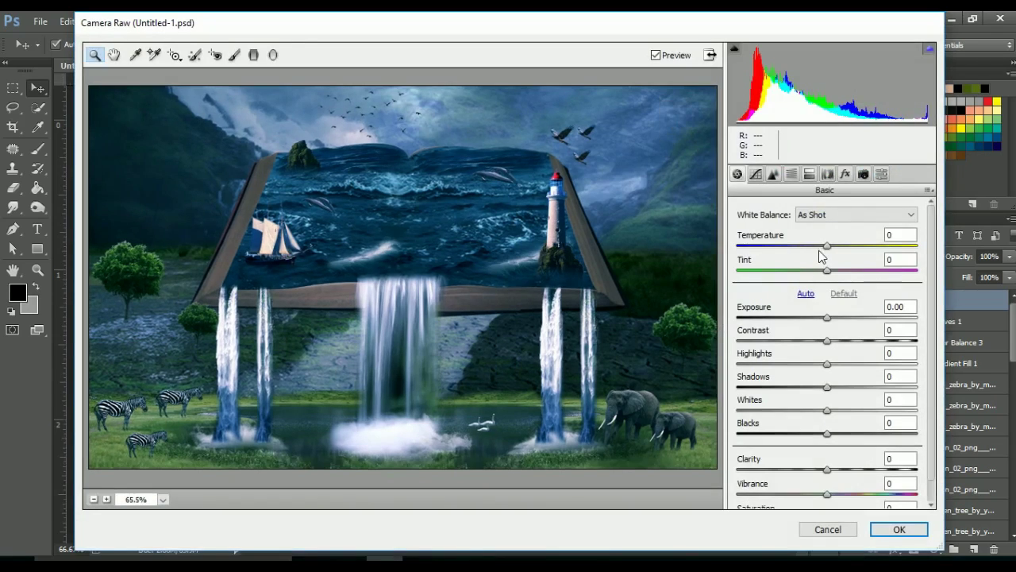
left_click(820, 246)
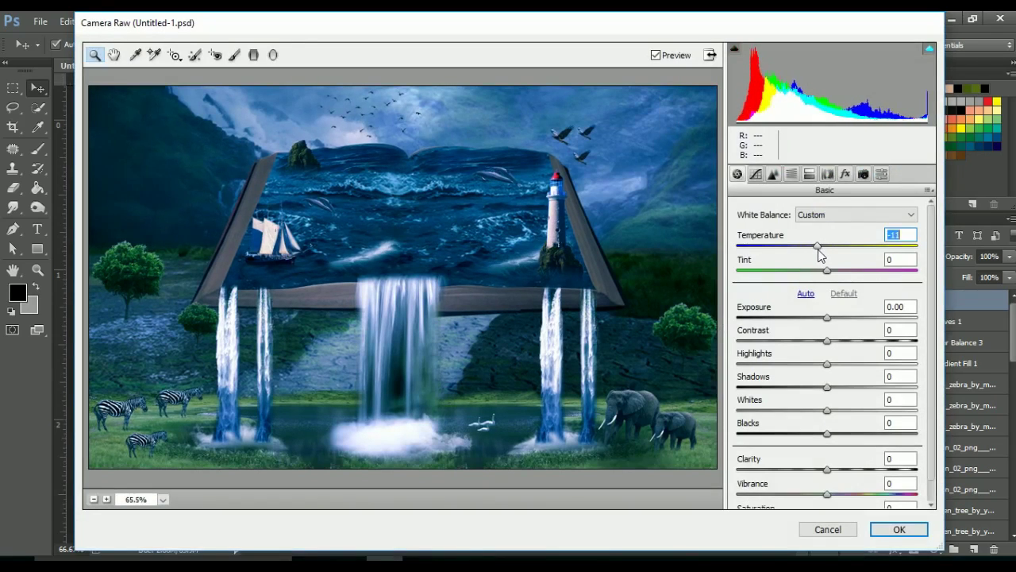
mouse_move(827, 341)
left_mouse_down()
mouse_move(806, 340)
mouse_move(848, 365)
left_mouse_up()
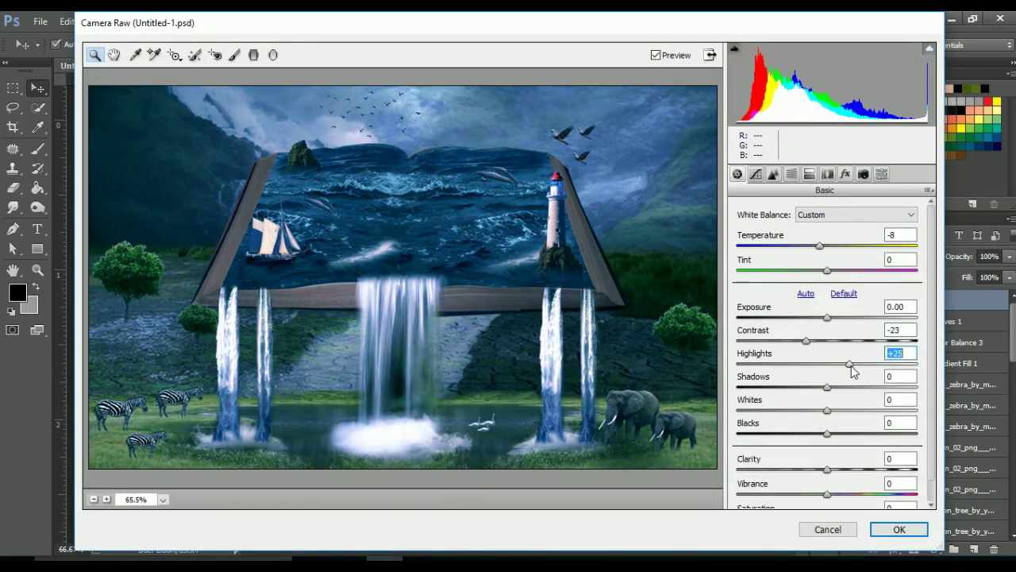
left_click_drag(828, 433, 817, 434)
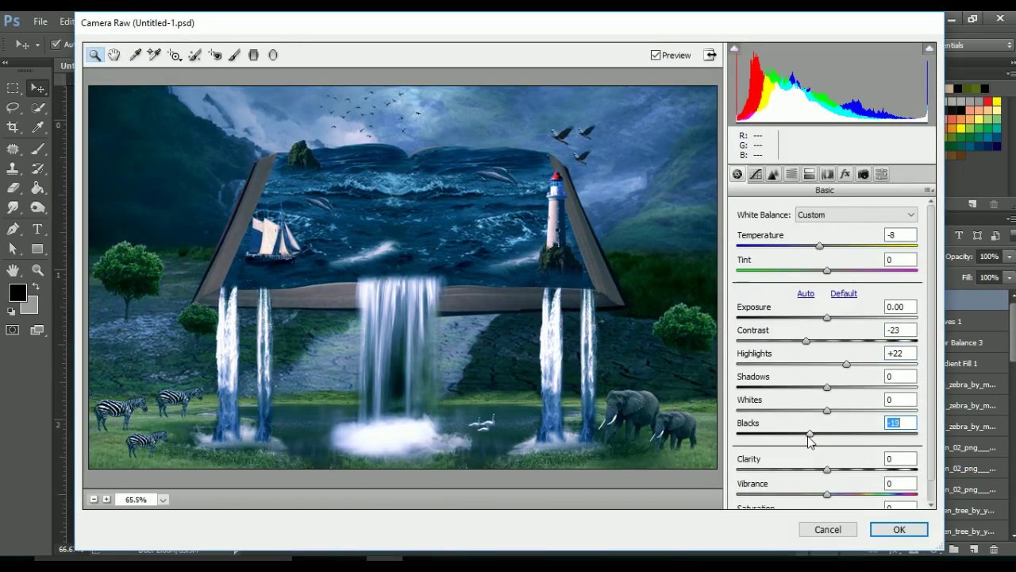
scroll(828, 454, "down", 1)
left_click(828, 471)
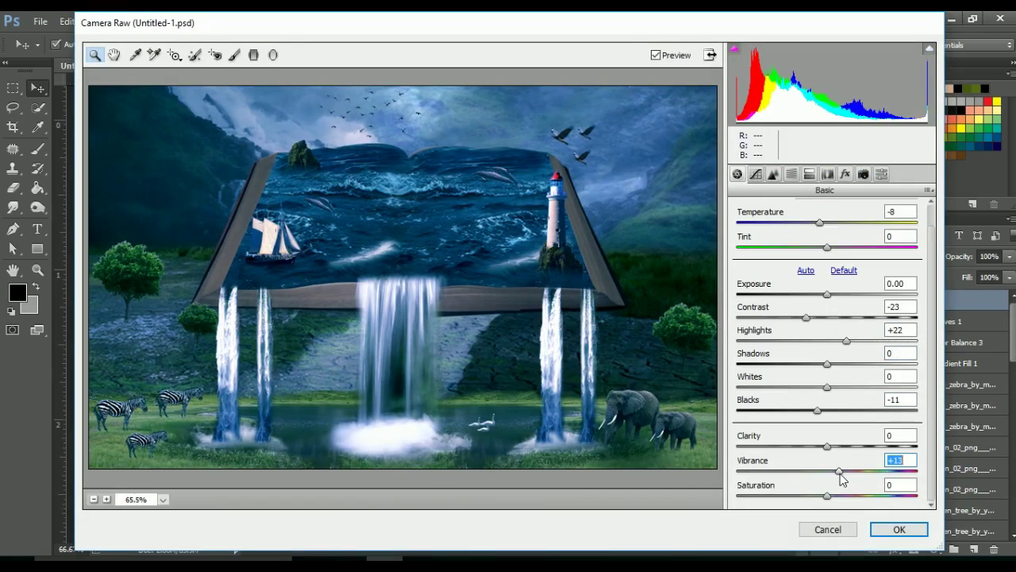
left_click(898, 529)
left_click(852, 301)
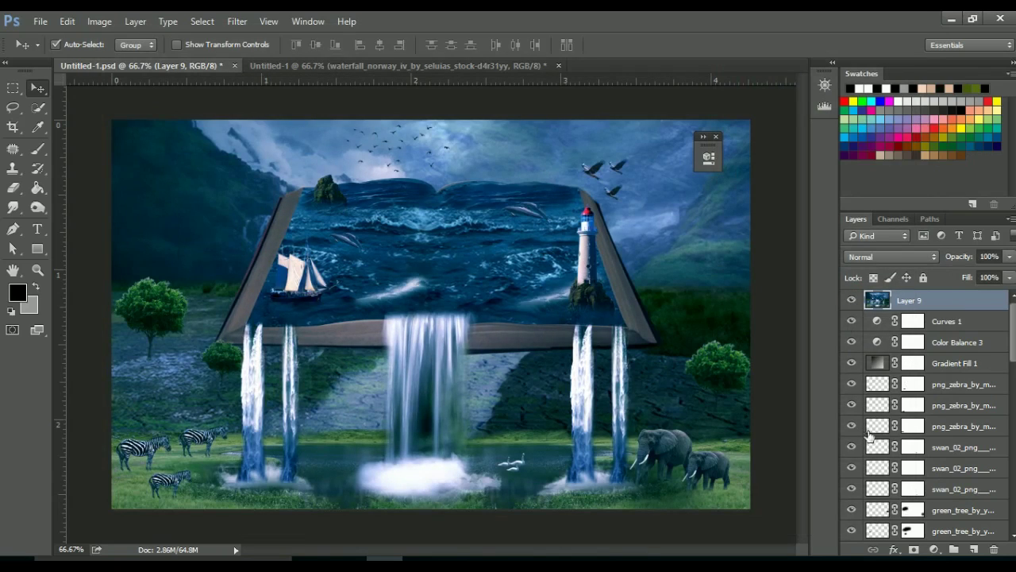
Step: Stamp visible layers into Layer 10, set it to Linear Light, and apply a 0.5 px High Pass
key("ctrl")
key("ctrl+shift+alt+e")
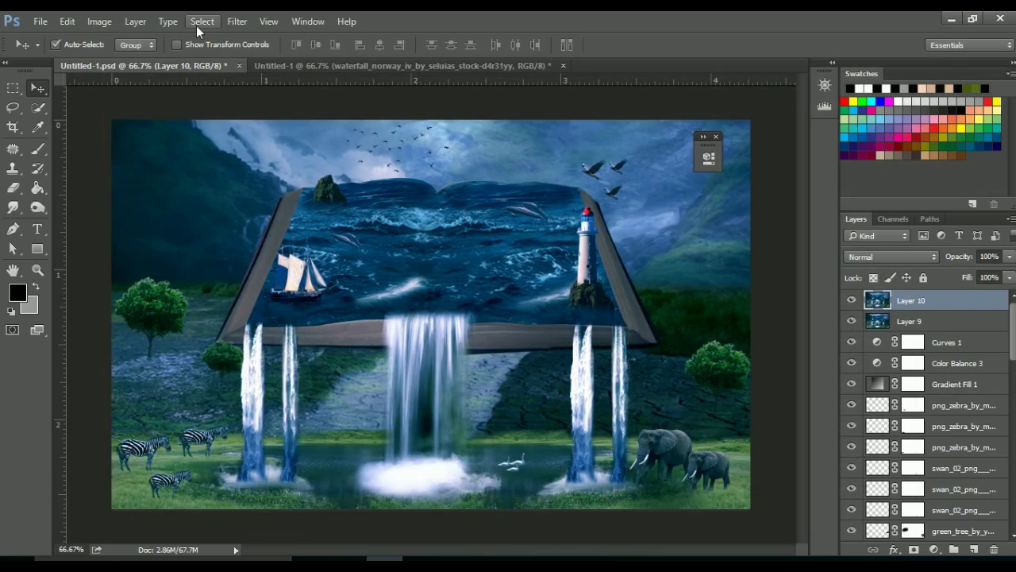
left_click(891, 256)
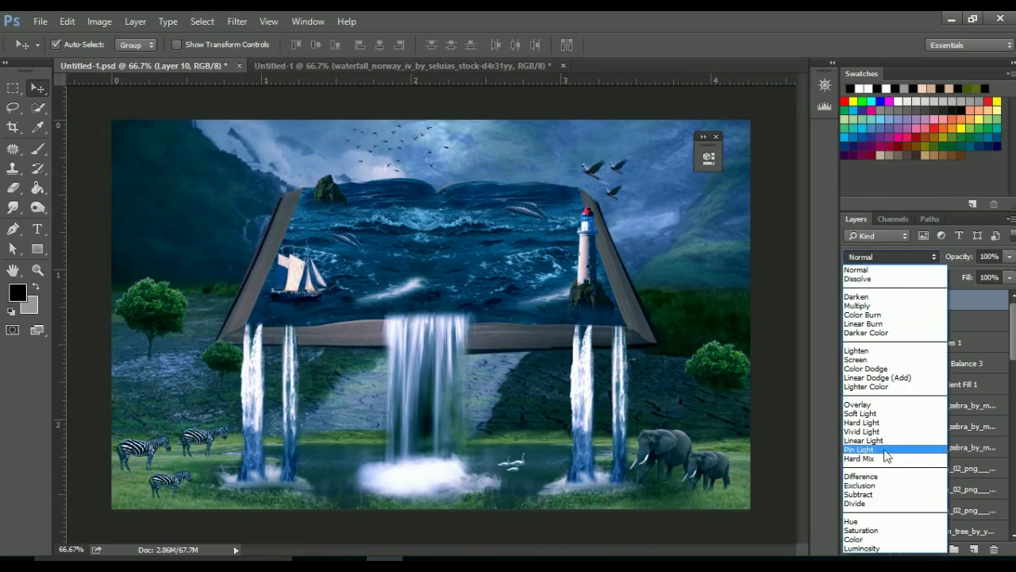
left_click(874, 455)
left_click(237, 22)
mouse_move(248, 314)
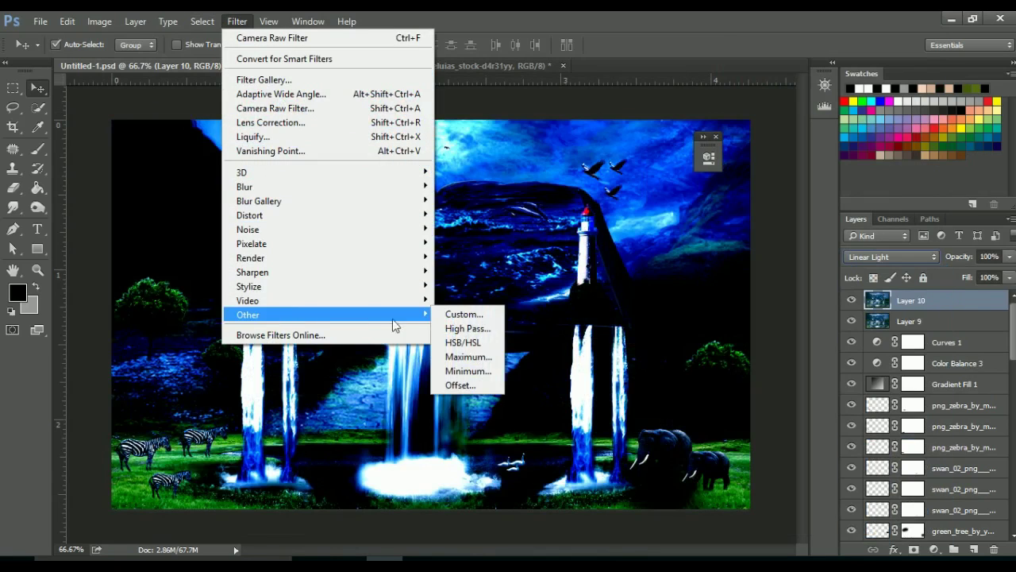
left_click(466, 332)
left_click_drag(628, 337, 632, 338)
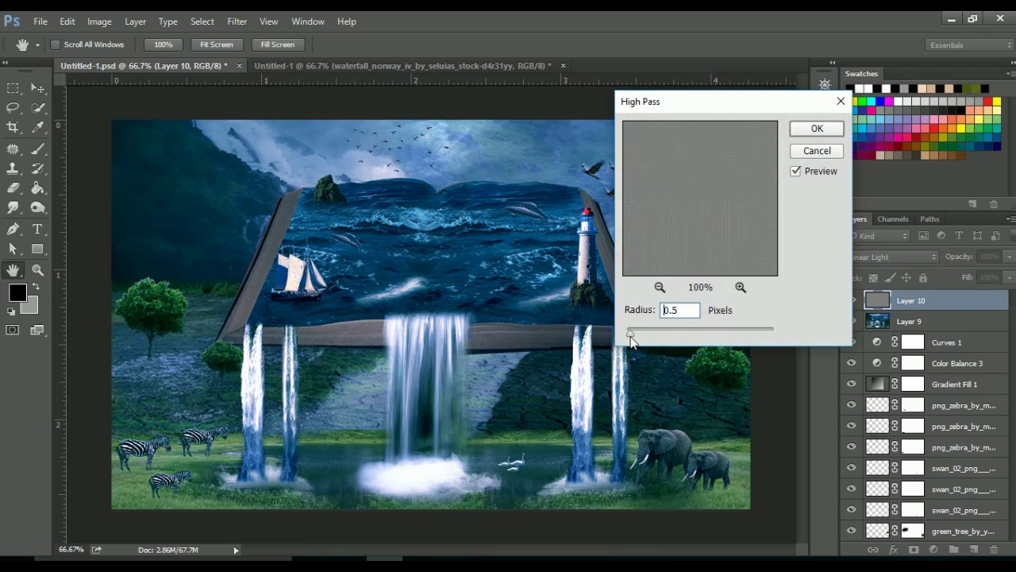
left_click(815, 129)
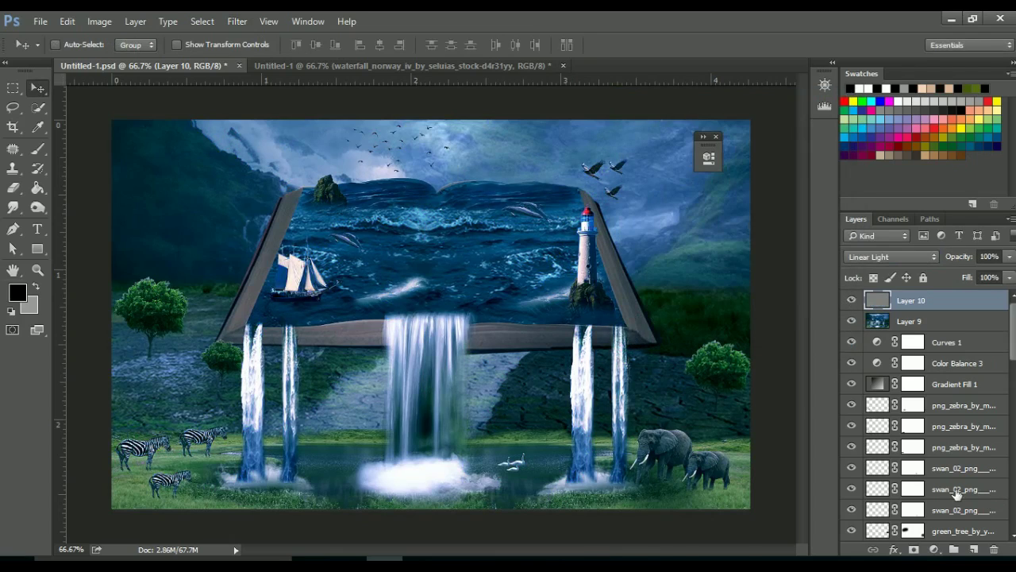